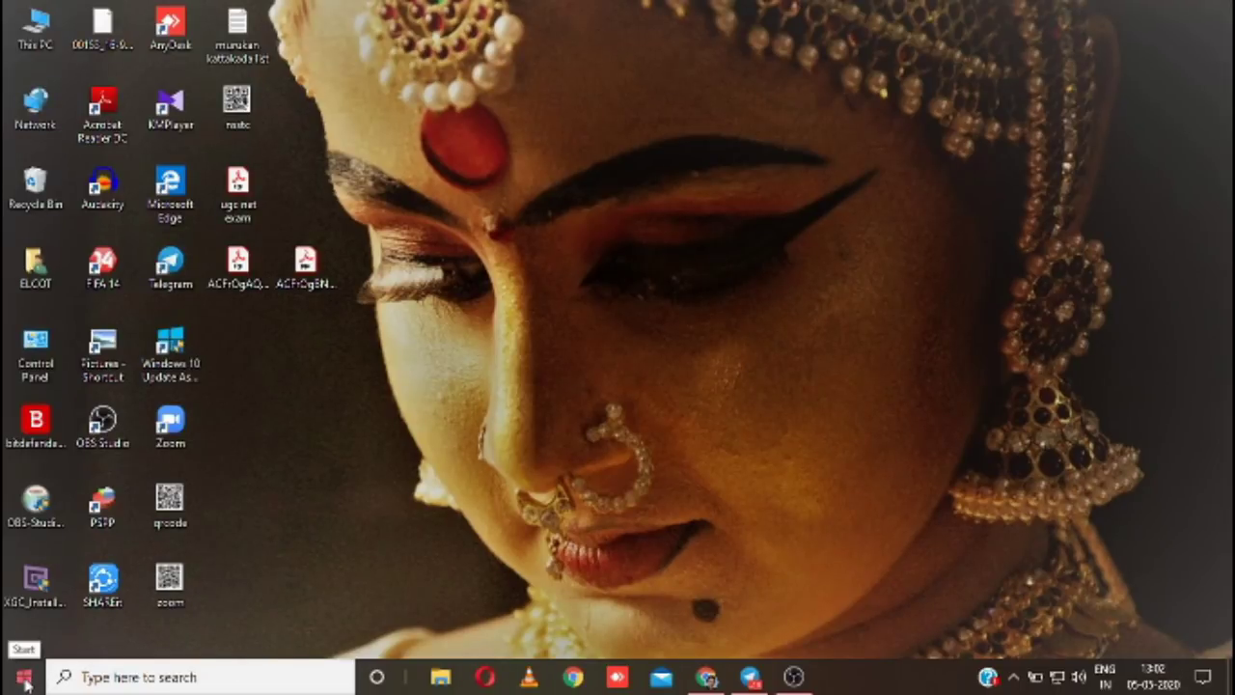
Search Windows for "powe", limit the results to apps, and dismiss the search.
{"action": "left_click", "coordinate": [25, 681]}
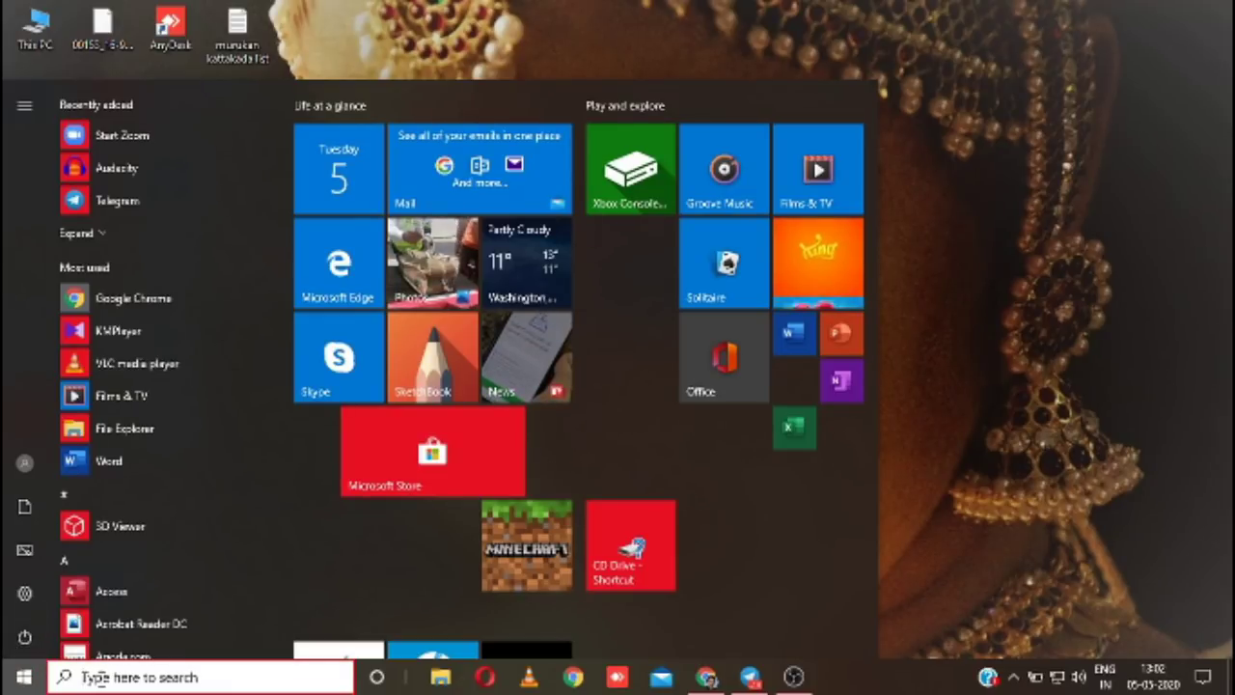
{"action": "key", "text": "Escape"}
{"action": "key", "text": "super"}
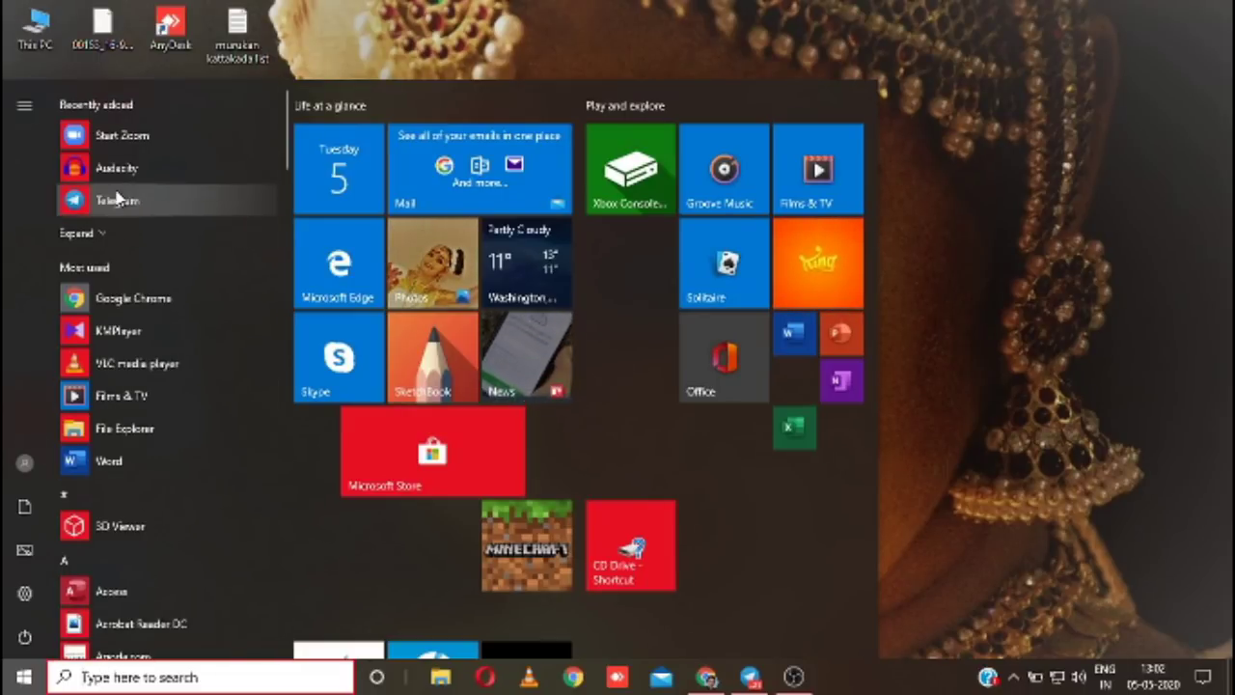
{"action": "left_click", "coordinate": [96, 677]}
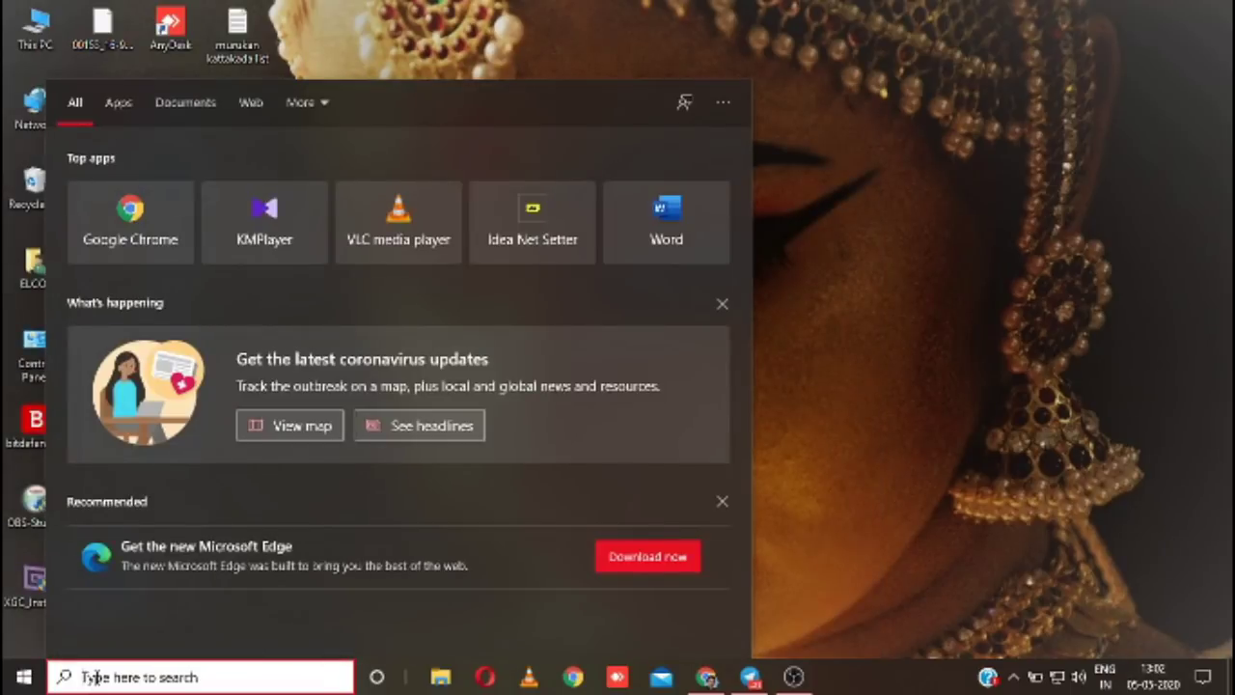
{"action": "type", "text": "pd"}
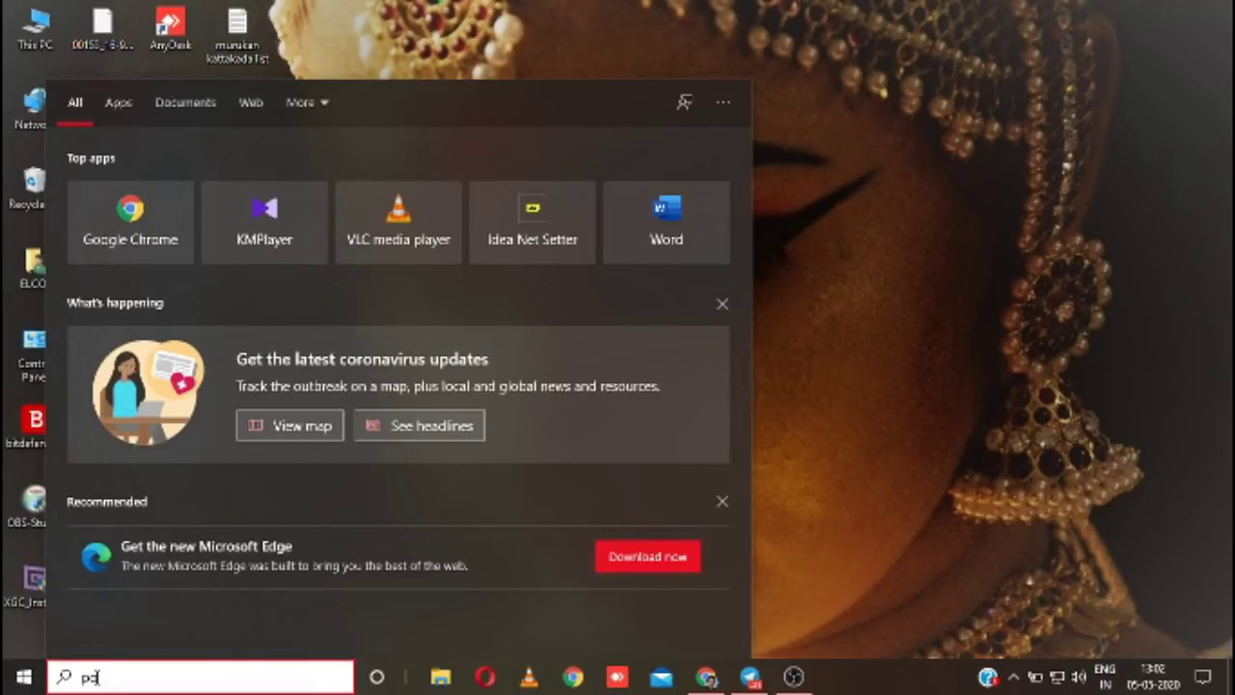
{"action": "type", "text": "we"}
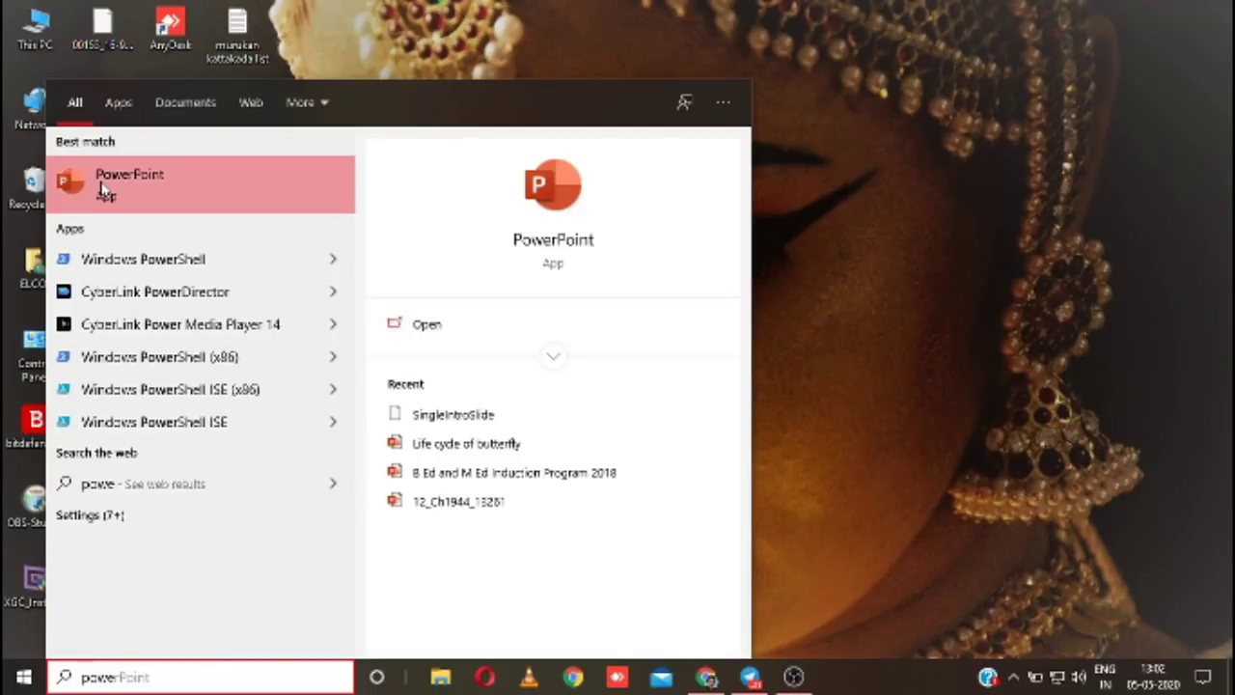
{"action": "left_click", "coordinate": [113, 108]}
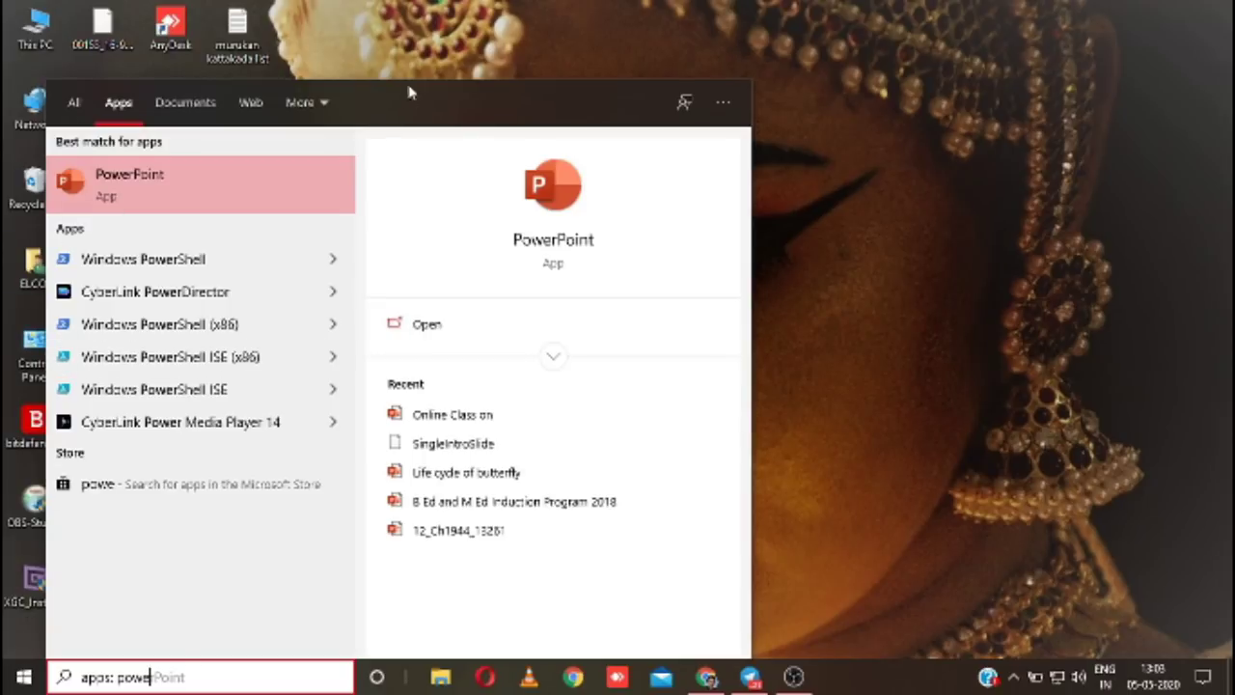
{"action": "left_click", "coordinate": [427, 33]}
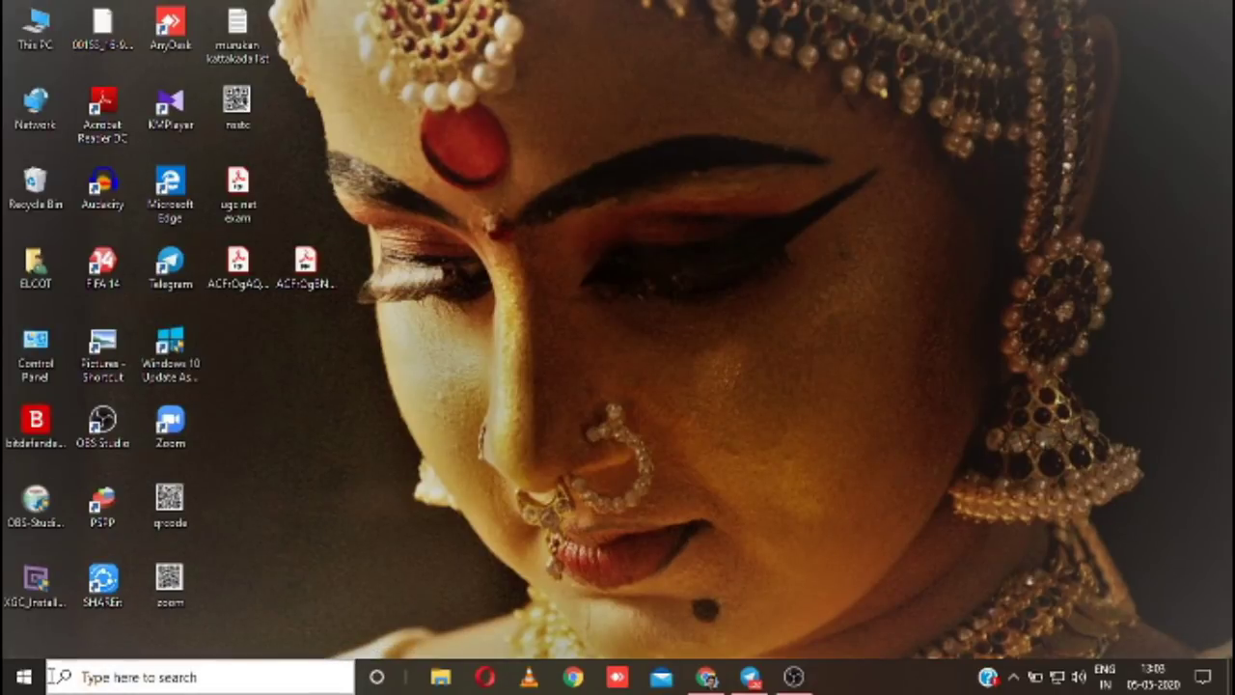
Find Word by searching Windows for "word" and launch it.
{"action": "key", "text": "super"}
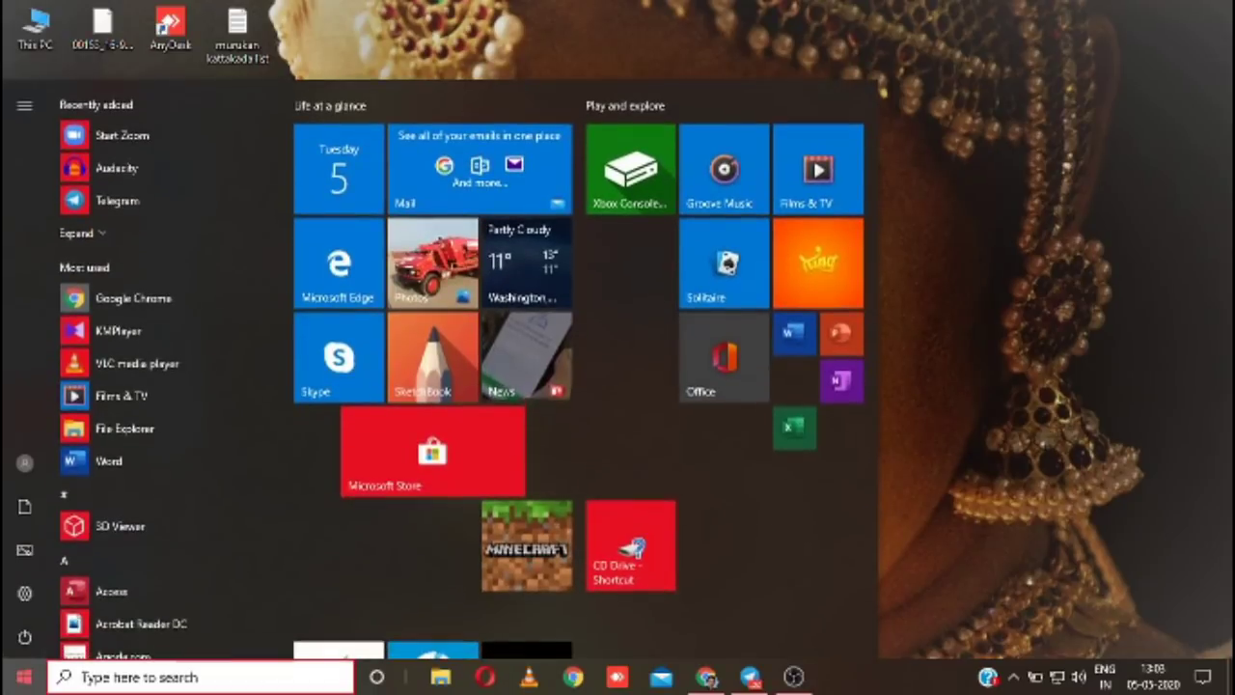
{"action": "key", "text": "super"}
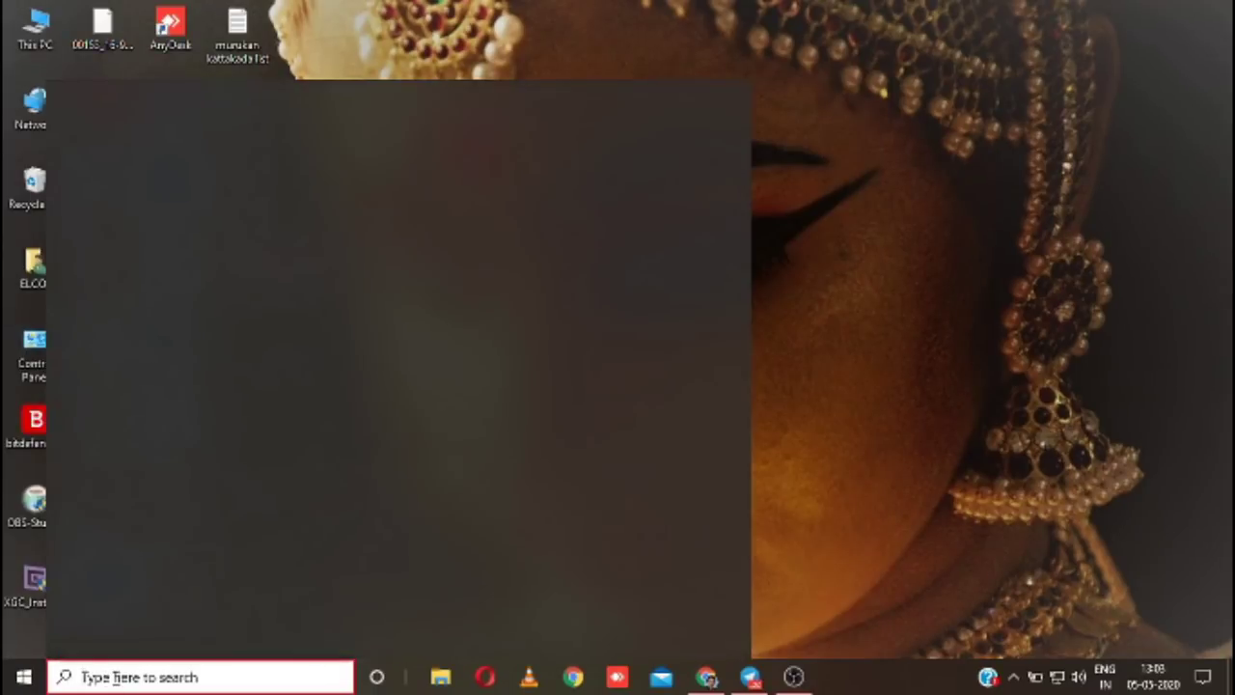
{"action": "left_click", "coordinate": [114, 676]}
{"action": "type", "text": "word"}
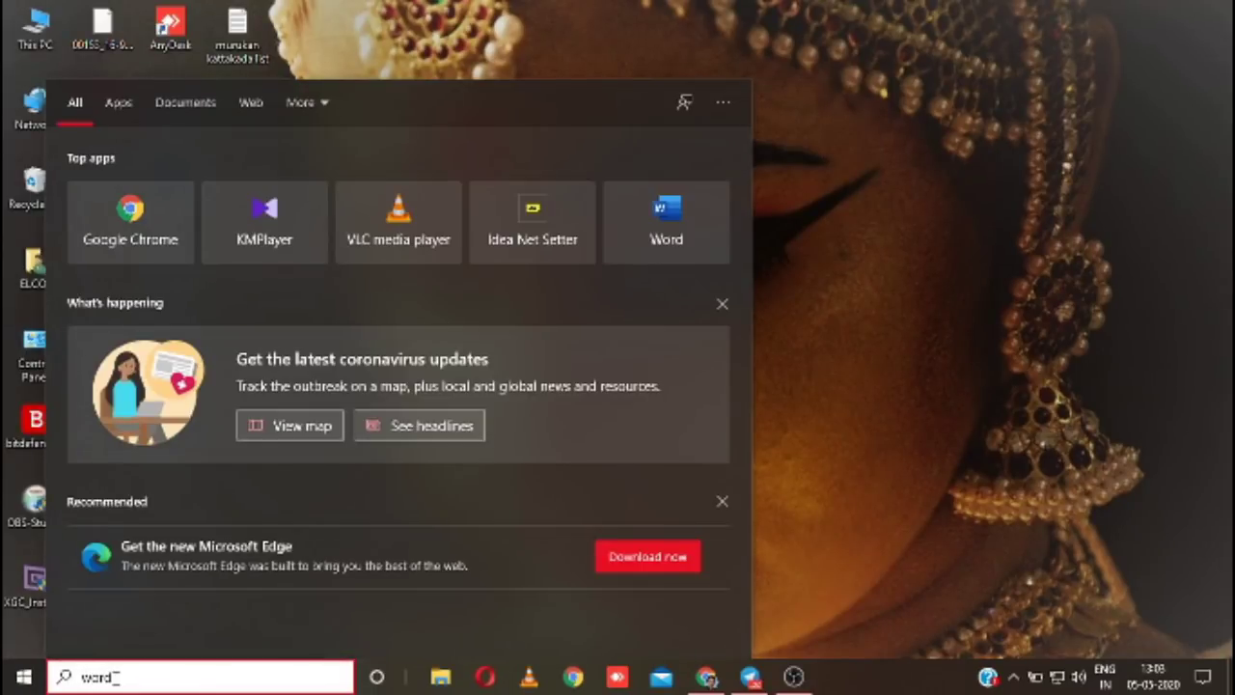
{"action": "left_click", "coordinate": [116, 188]}
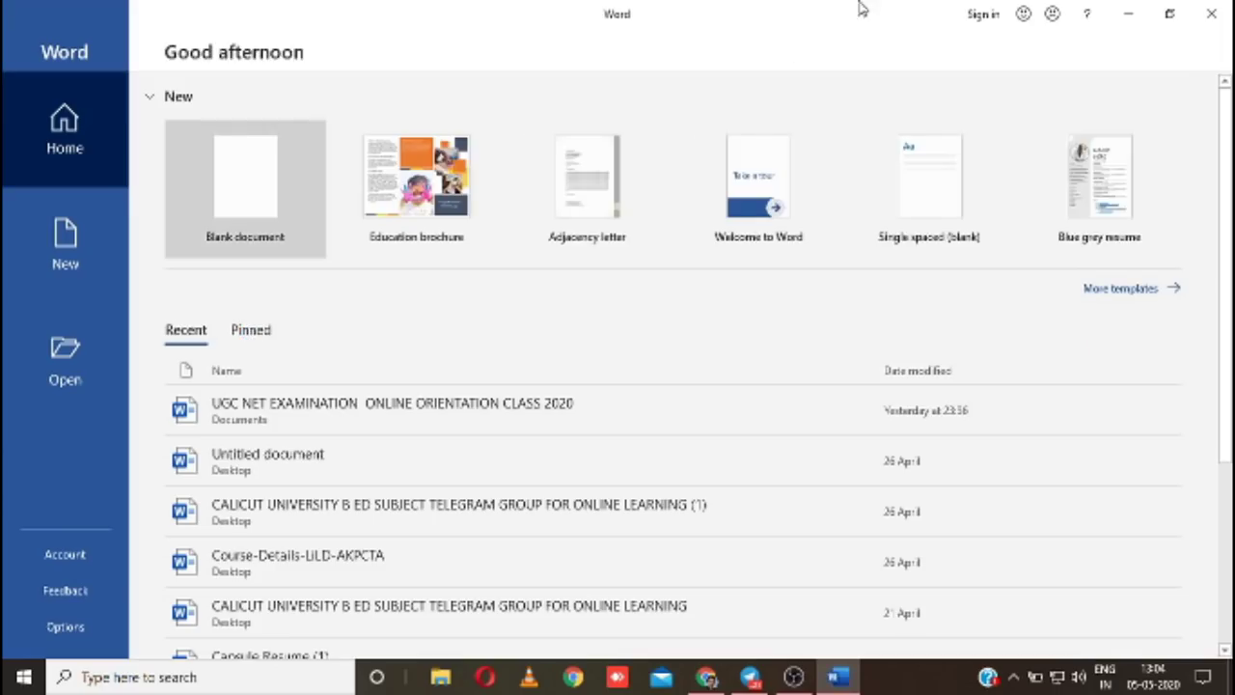
Minimize Word, examine the system properties of This PC, and close them.
{"action": "left_click", "coordinate": [1127, 13]}
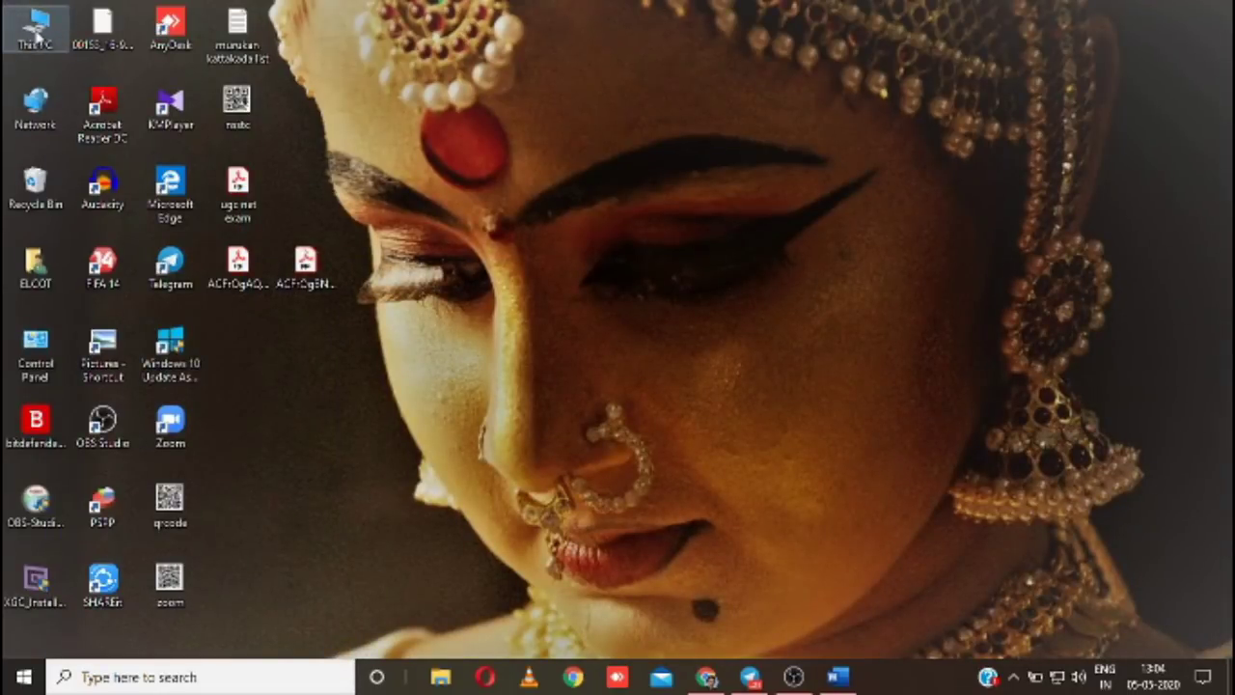
{"action": "right_click", "coordinate": [39, 36]}
{"action": "left_click", "coordinate": [77, 243]}
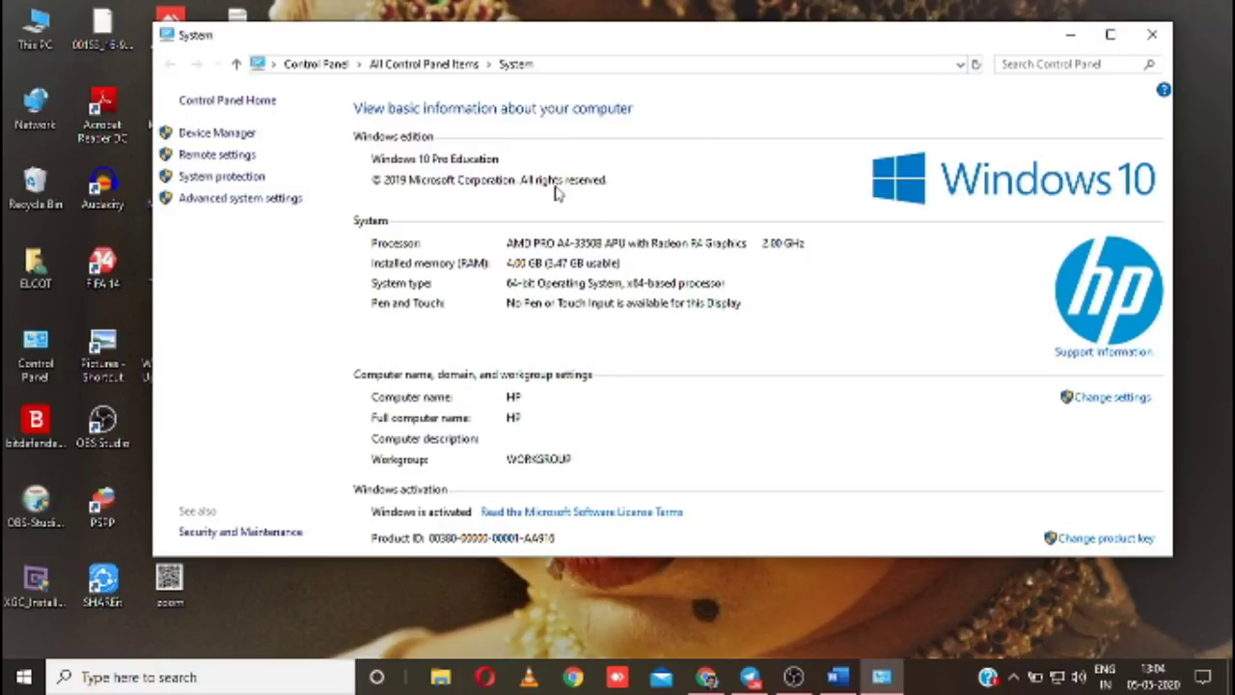
{"action": "left_click", "coordinate": [1154, 37]}
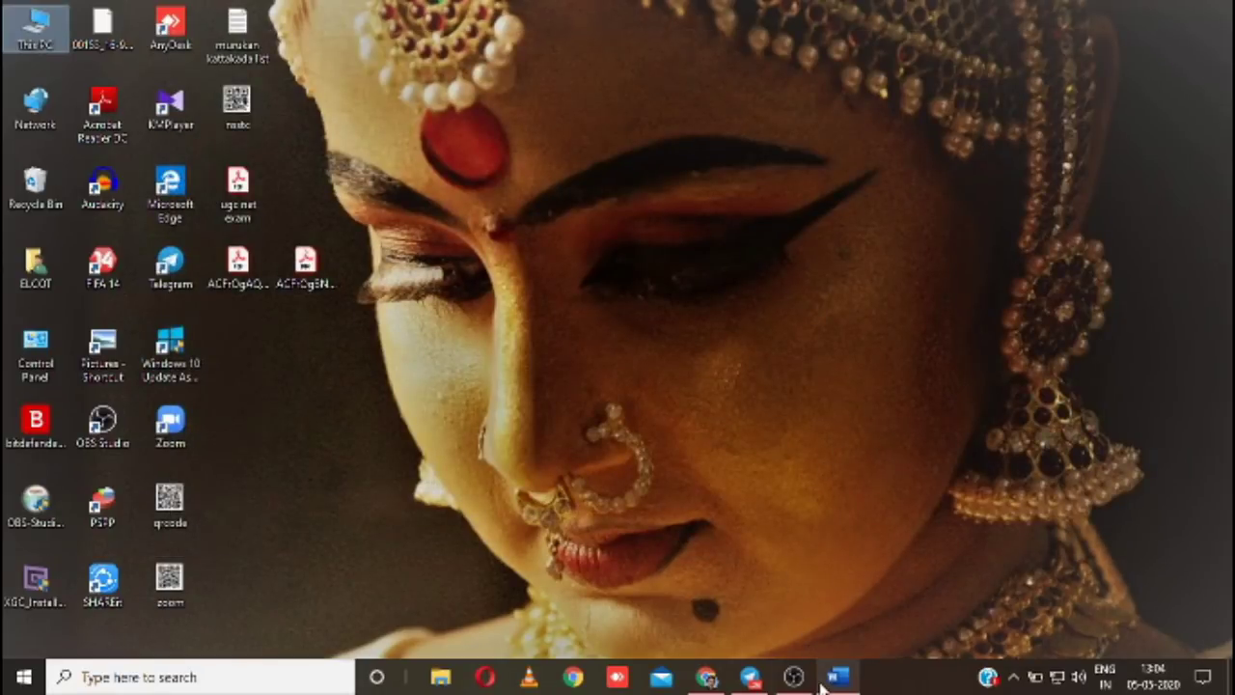
Bring the Word window back and create a new blank document.
{"action": "mouse_move", "coordinate": [825, 681]}
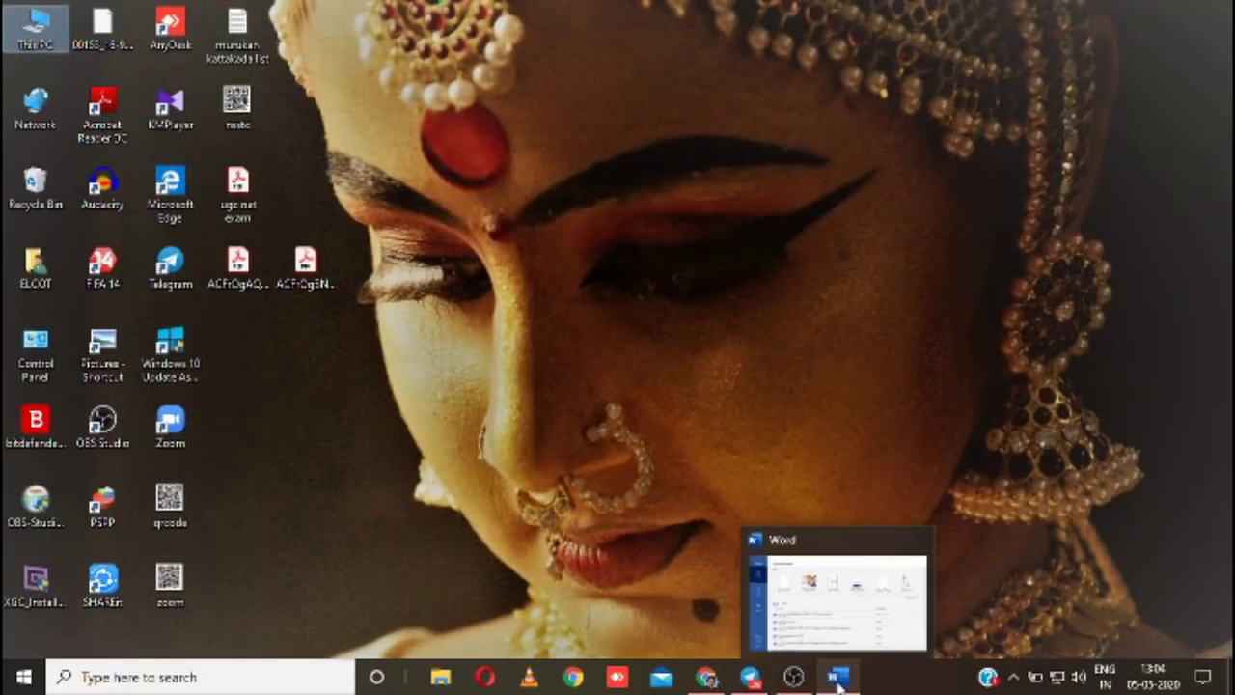
{"action": "left_click", "coordinate": [832, 681]}
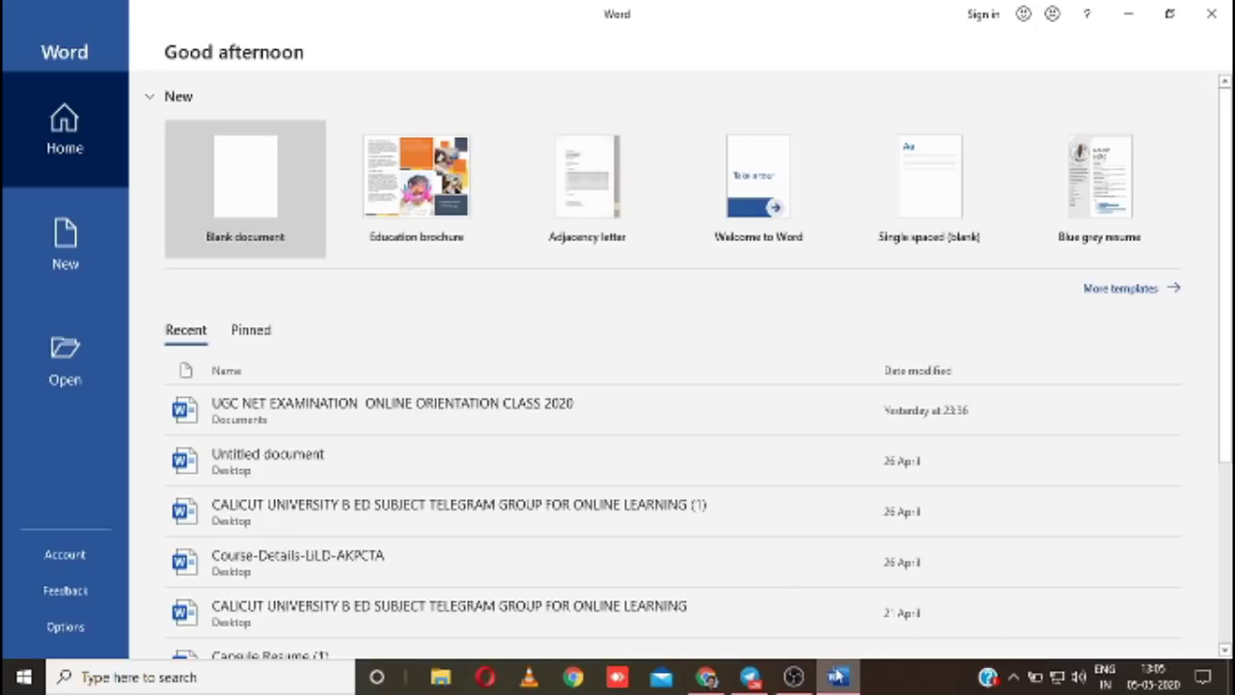
{"action": "left_click", "coordinate": [303, 202]}
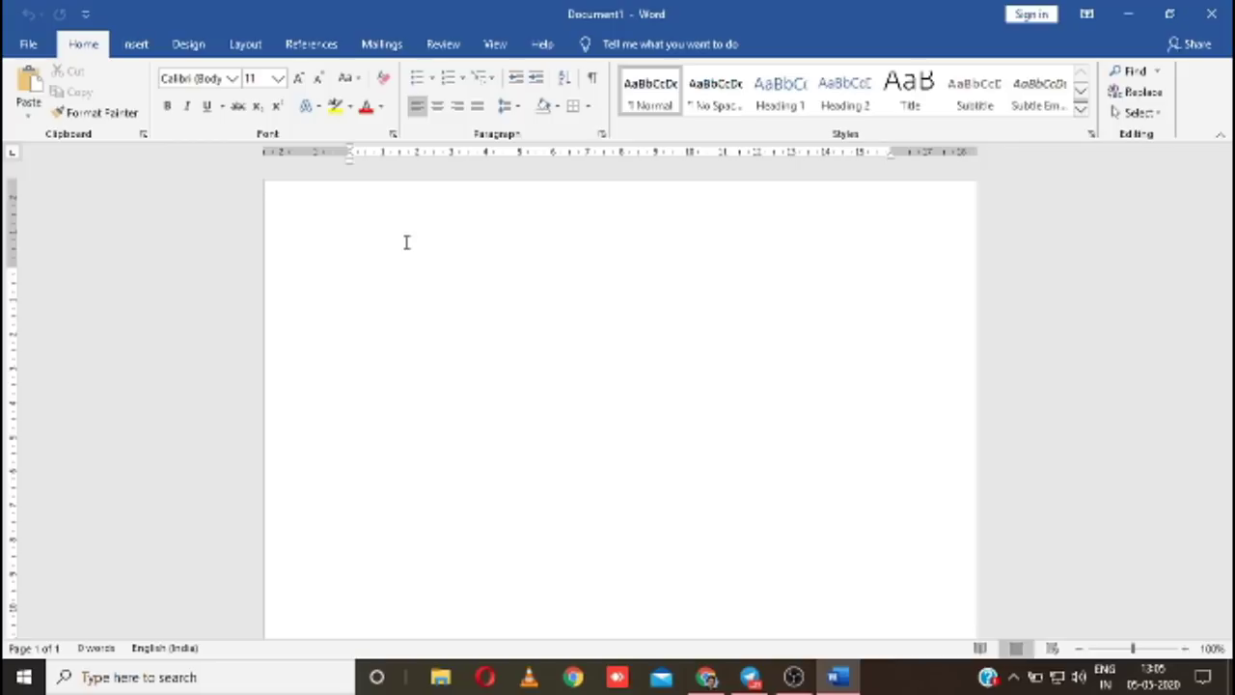
Enter "ctrl" on the blank page, select the entire document text, and clear the selection.
{"action": "type", "text": "ctrl"}
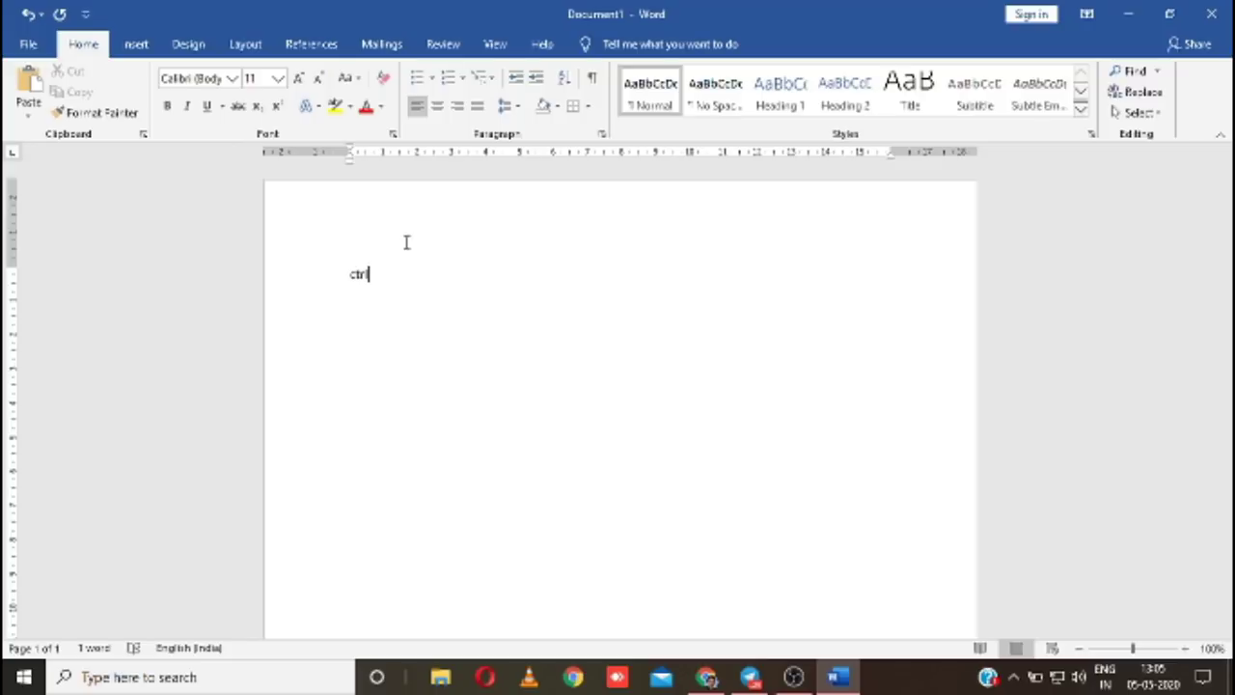
{"action": "key", "text": "ctrl+a"}
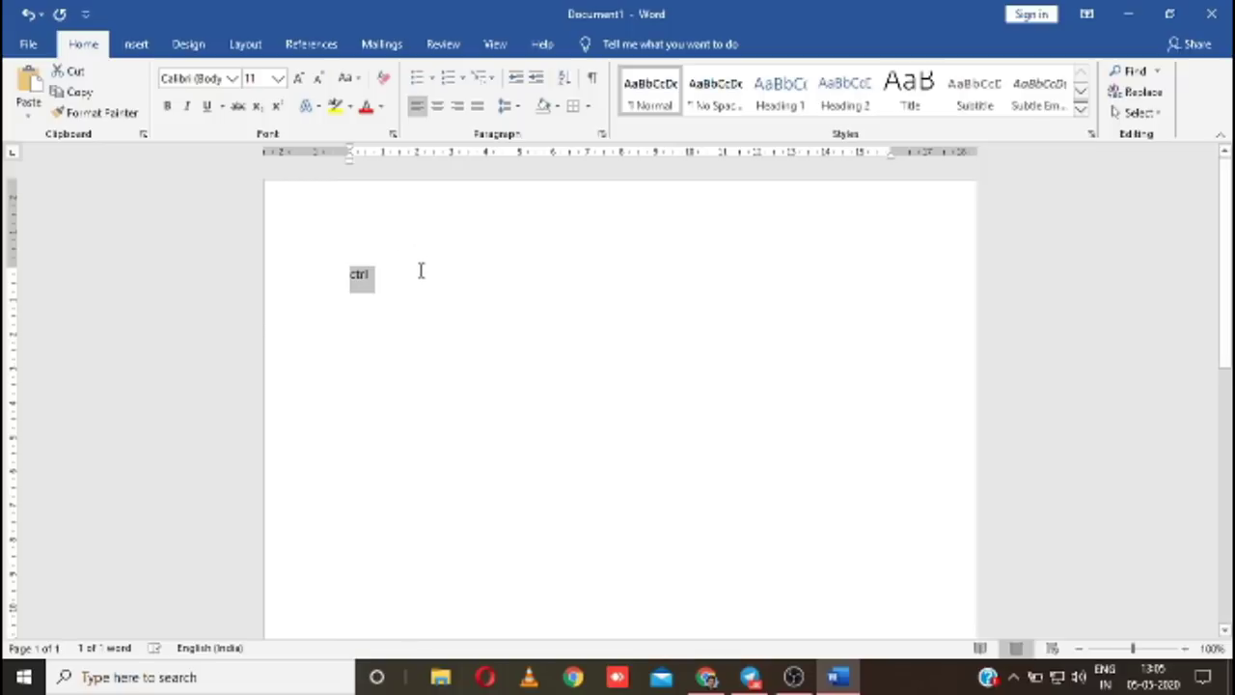
{"action": "left_click", "coordinate": [419, 269]}
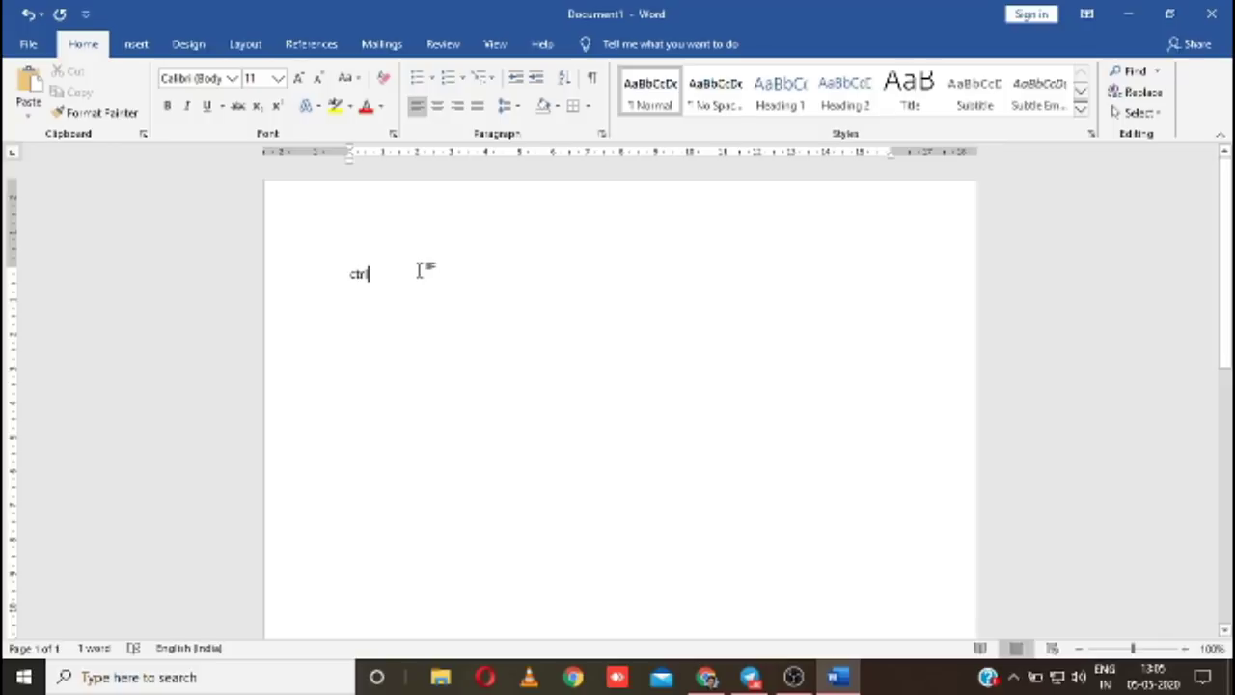
Complete the first line as "CtrlA" and select all the document text.
{"action": "type", "text": "A"}
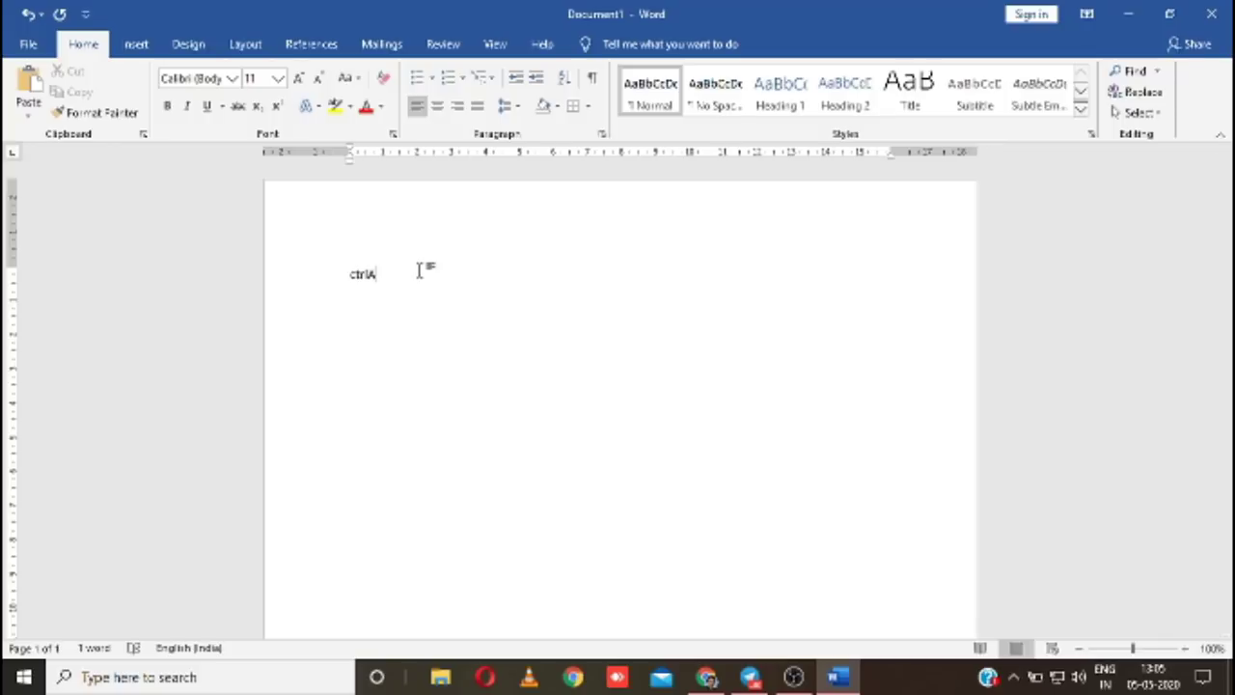
{"action": "key", "text": "BackSpace"}
{"action": "type", "text": "+A"}
{"action": "key", "text": "BackSpace"}
{"action": "key", "text": "BackSpace"}
{"action": "type", "text": "A"}
{"action": "key", "text": "ctrl+a"}
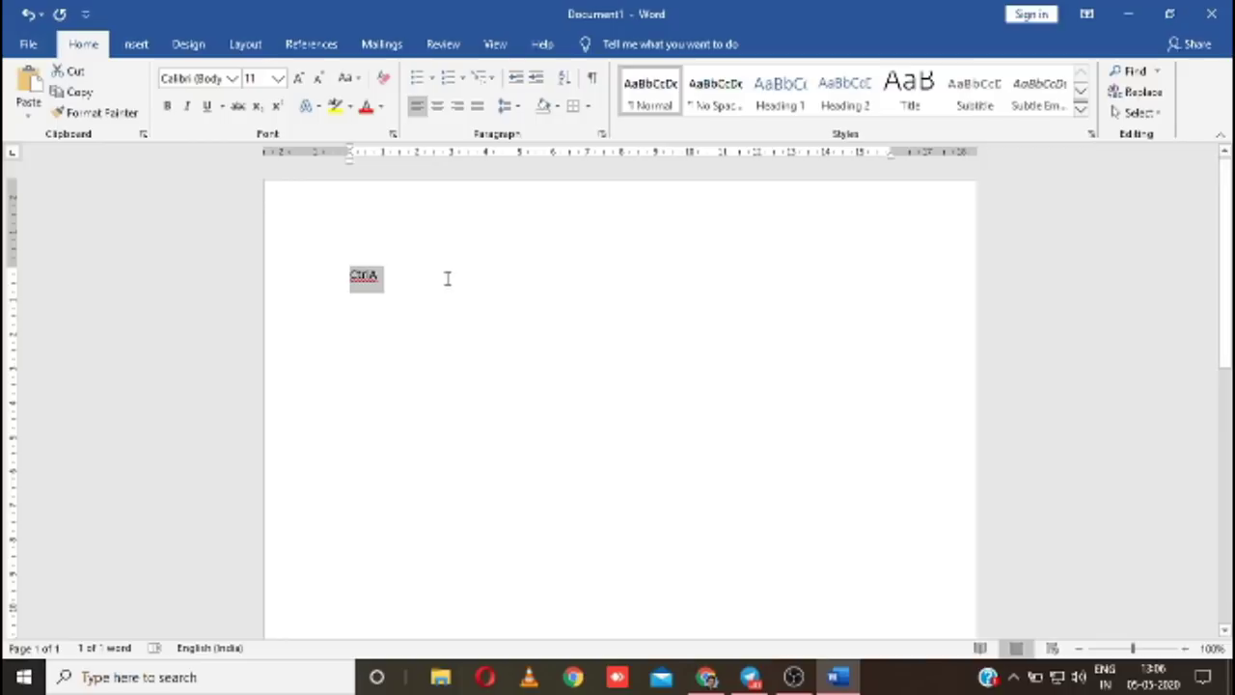
Add the lines "CtrlC", "CtrlV" and "CtrlZ" below "CtrlA", each as its own paragraph.
{"action": "left_click", "coordinate": [446, 278]}
{"action": "key", "text": "Return"}
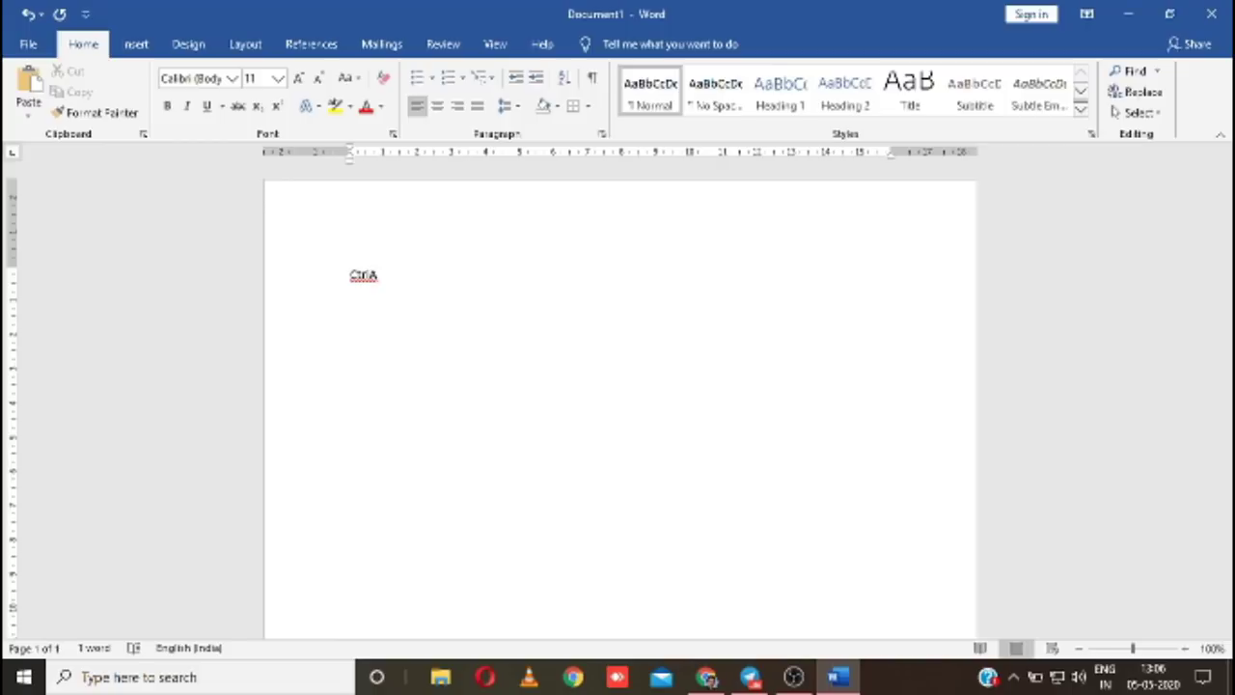
{"action": "type", "text": "C"}
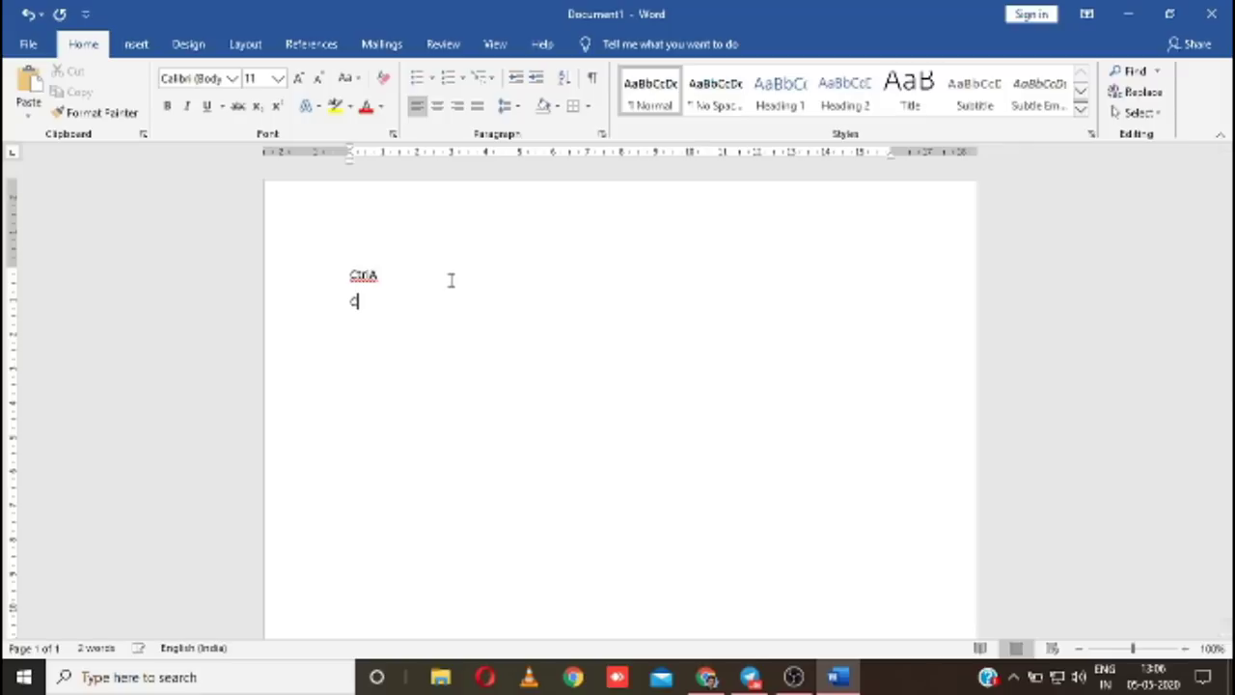
{"action": "type", "text": "trlC"}
{"action": "key", "text": "Return"}
{"action": "type", "text": "CtrlV"}
{"action": "key", "text": "Return"}
{"action": "type", "text": "Ctr"}
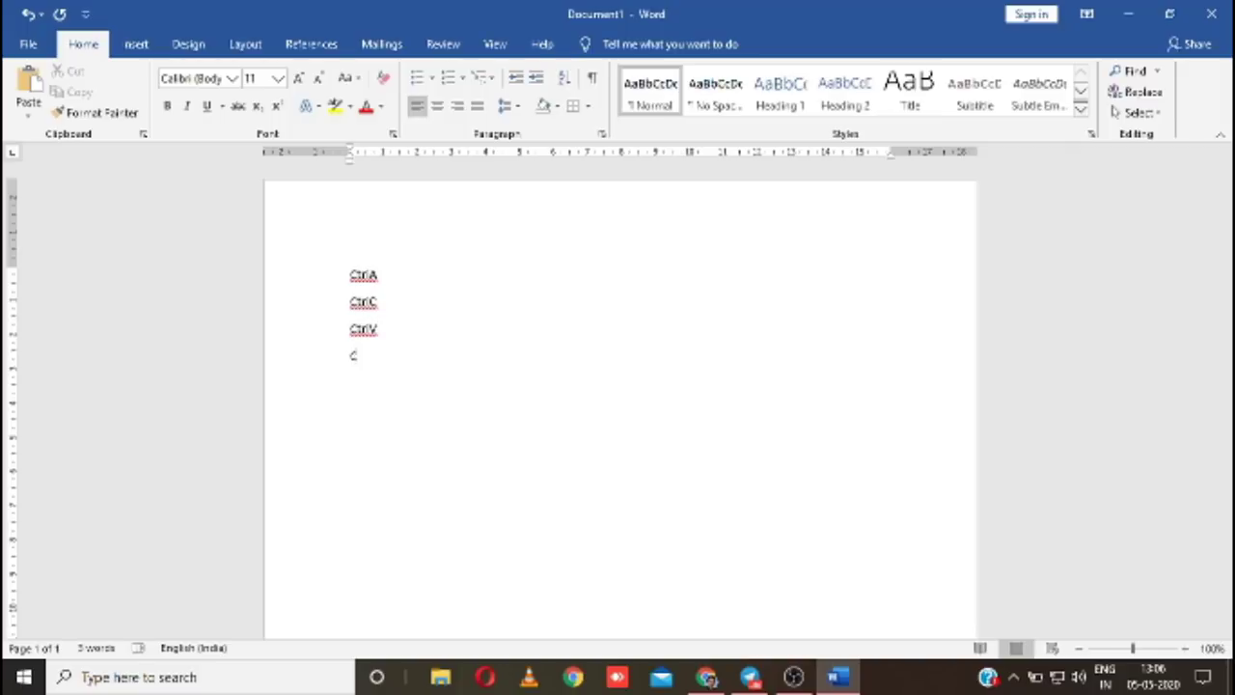
{"action": "type", "text": "lZ"}
Insert a new line reading "CtrlX" between the "CtrlV" and "CtrlZ" lines.
{"action": "left_click", "coordinate": [384, 329]}
{"action": "key", "text": "Return"}
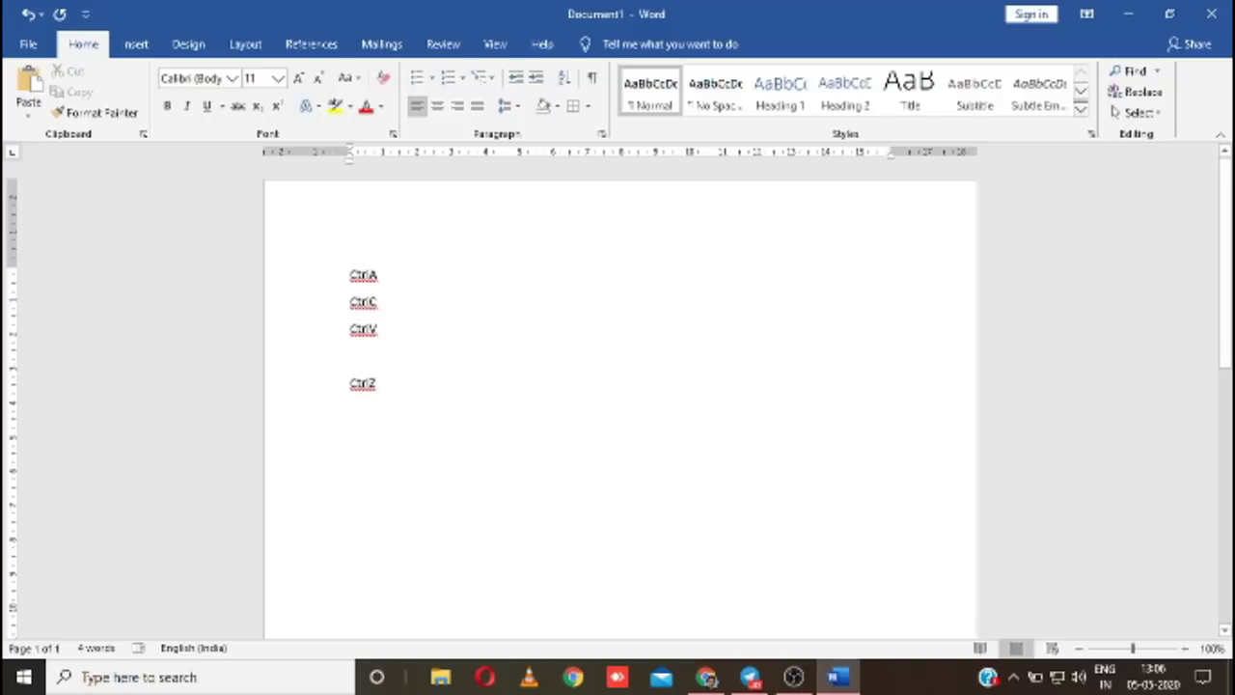
{"action": "type", "text": "CtrlX"}
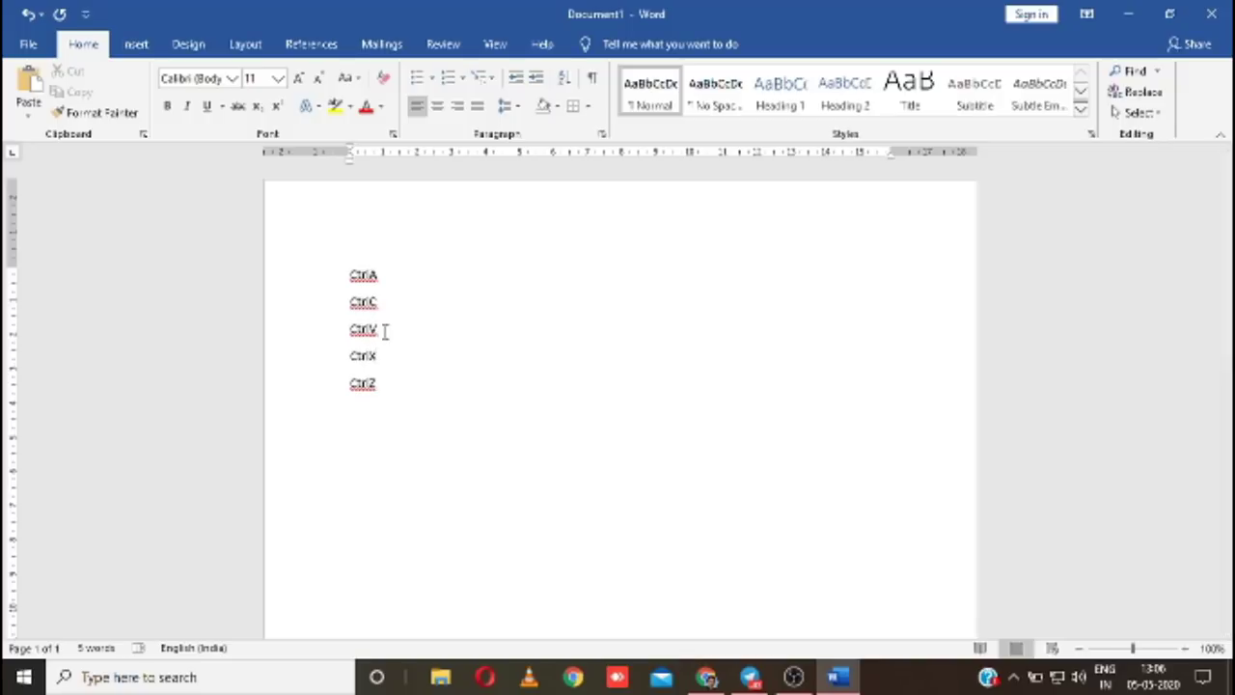
Select the CtrlA, CtrlC, CtrlV and CtrlX lines one after another, then clear the selection.
{"action": "left_click", "coordinate": [389, 276]}
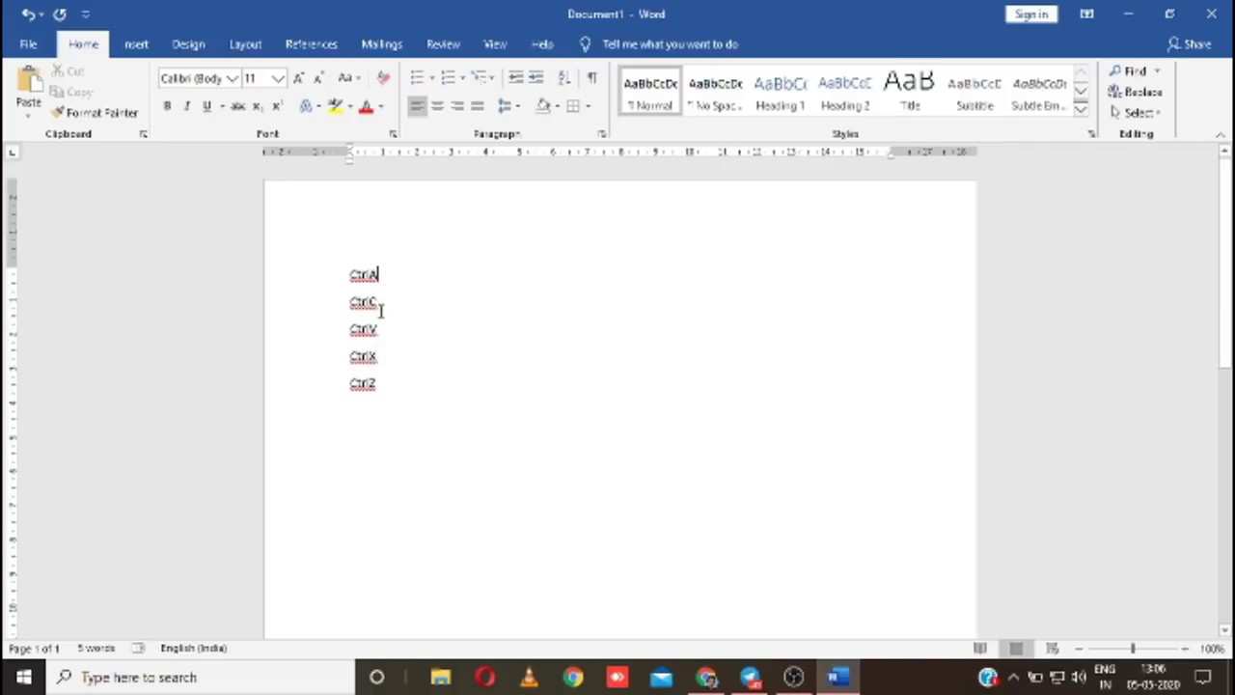
{"action": "left_click", "coordinate": [342, 275]}
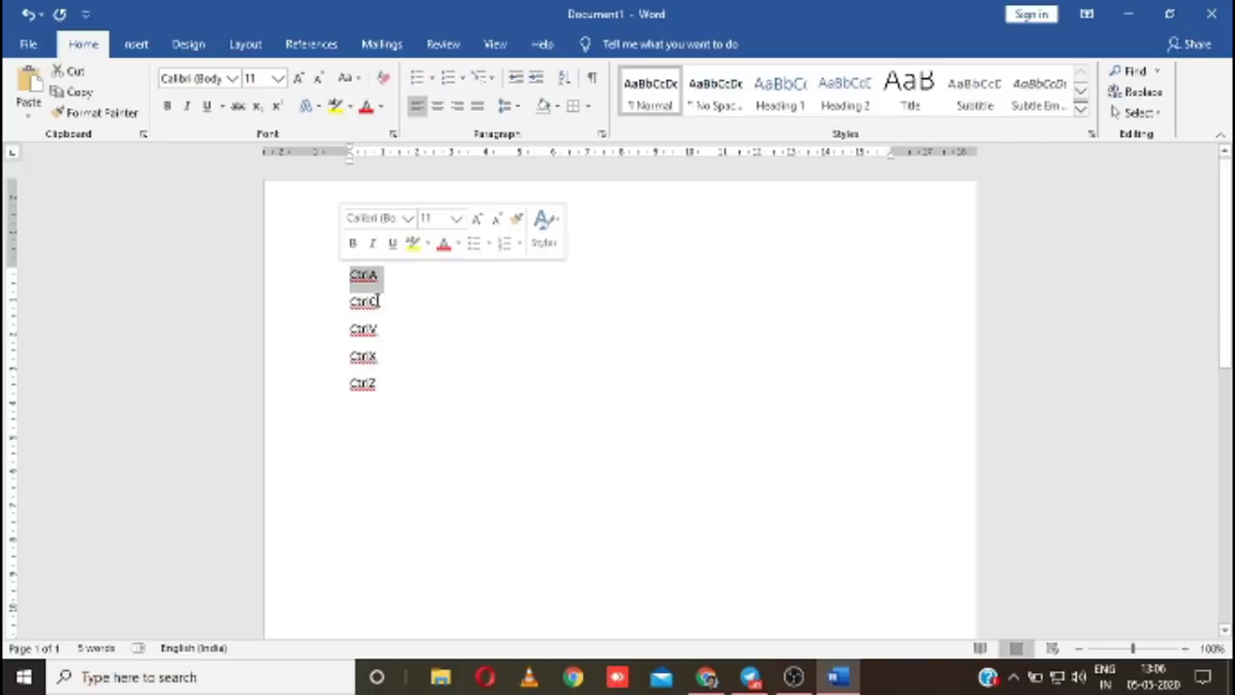
{"action": "left_click", "coordinate": [342, 301]}
{"action": "left_click", "coordinate": [341, 328]}
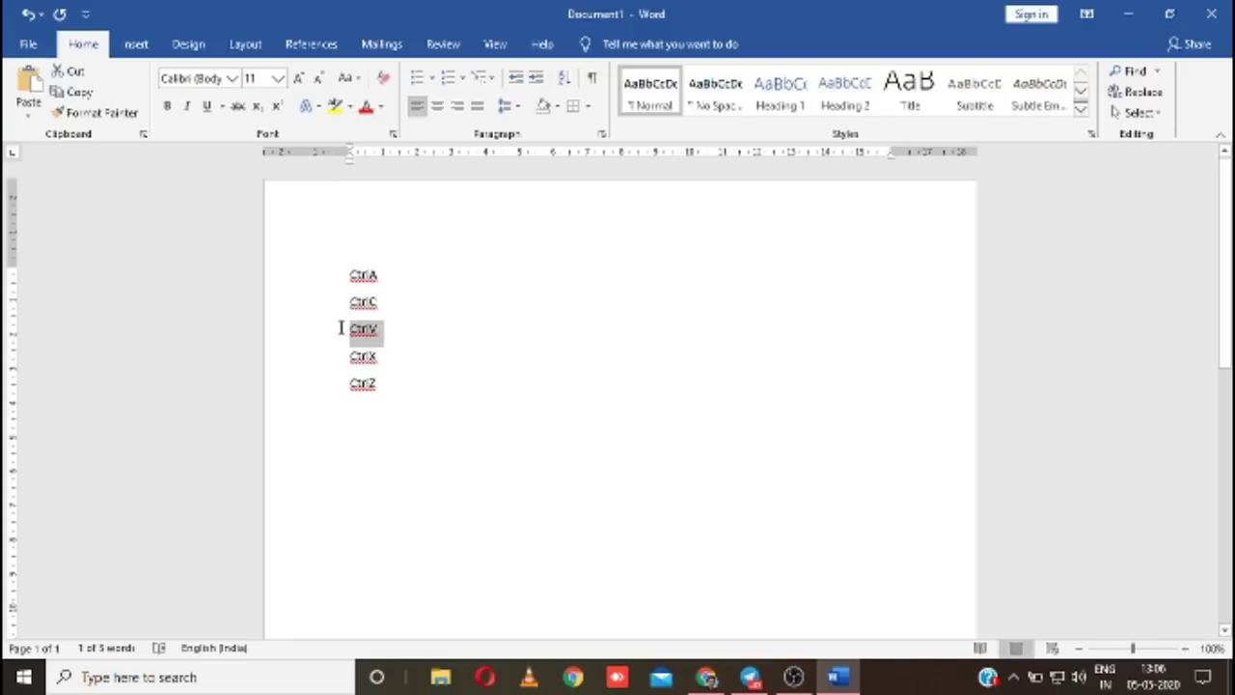
{"action": "left_click", "coordinate": [343, 356]}
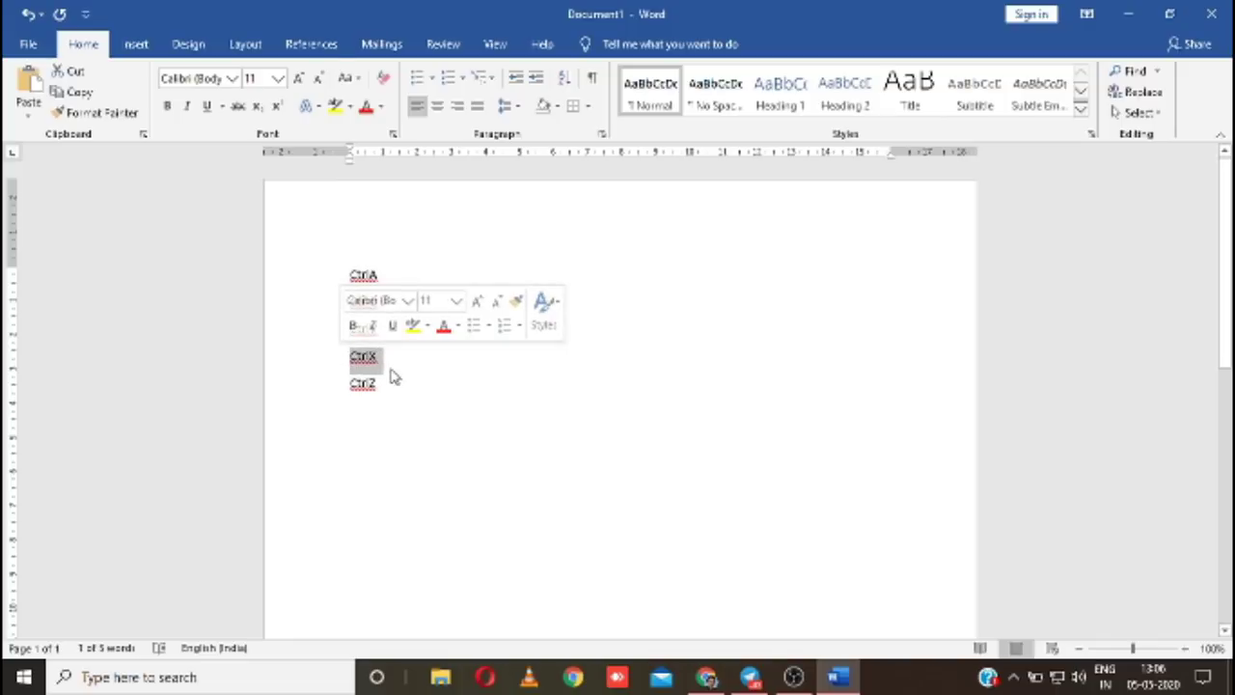
{"action": "left_click", "coordinate": [394, 365]}
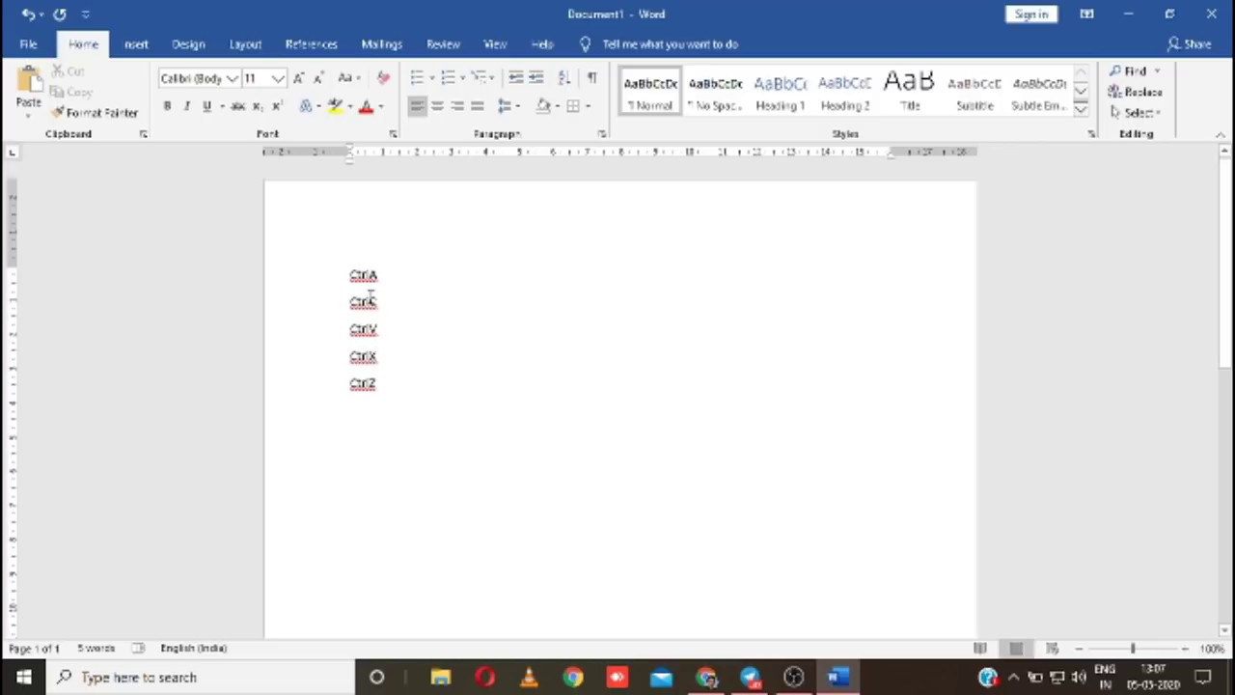
Select the letter C in "CtrlC" and the letter X in "CtrlX" in turn, then deselect.
{"action": "left_click_drag", "start_coordinate": [370, 302], "coordinate": [376, 304]}
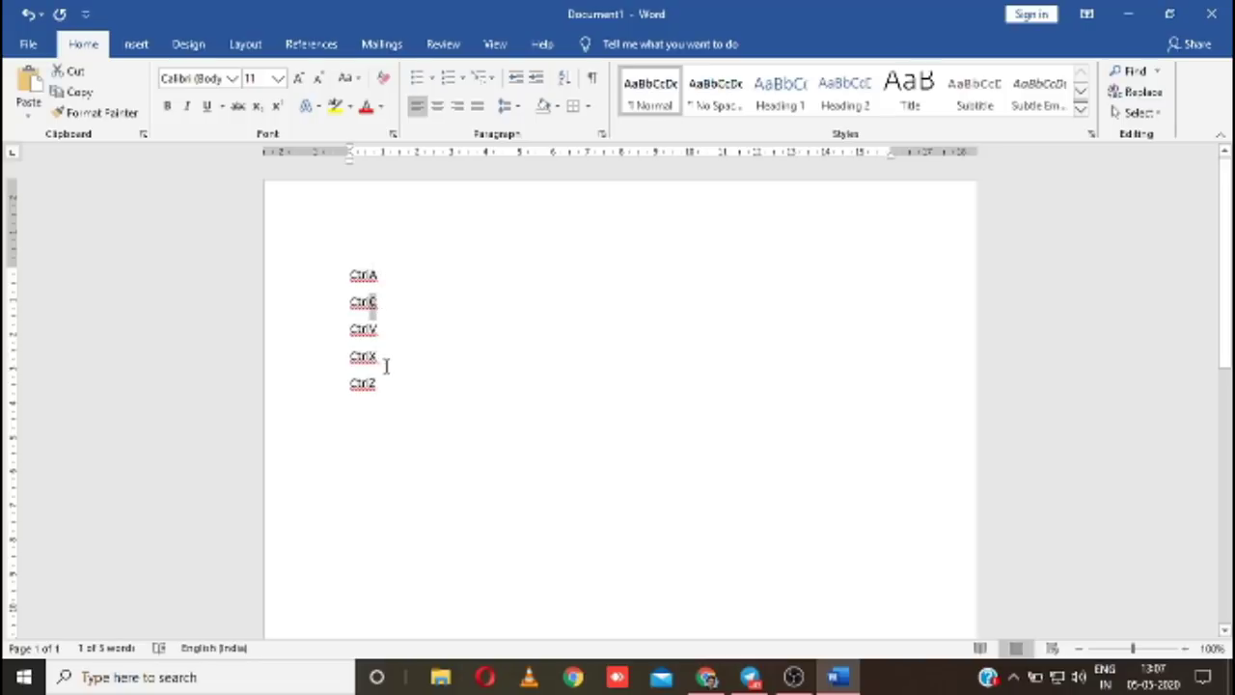
{"action": "left_click_drag", "start_coordinate": [370, 356], "coordinate": [378, 357]}
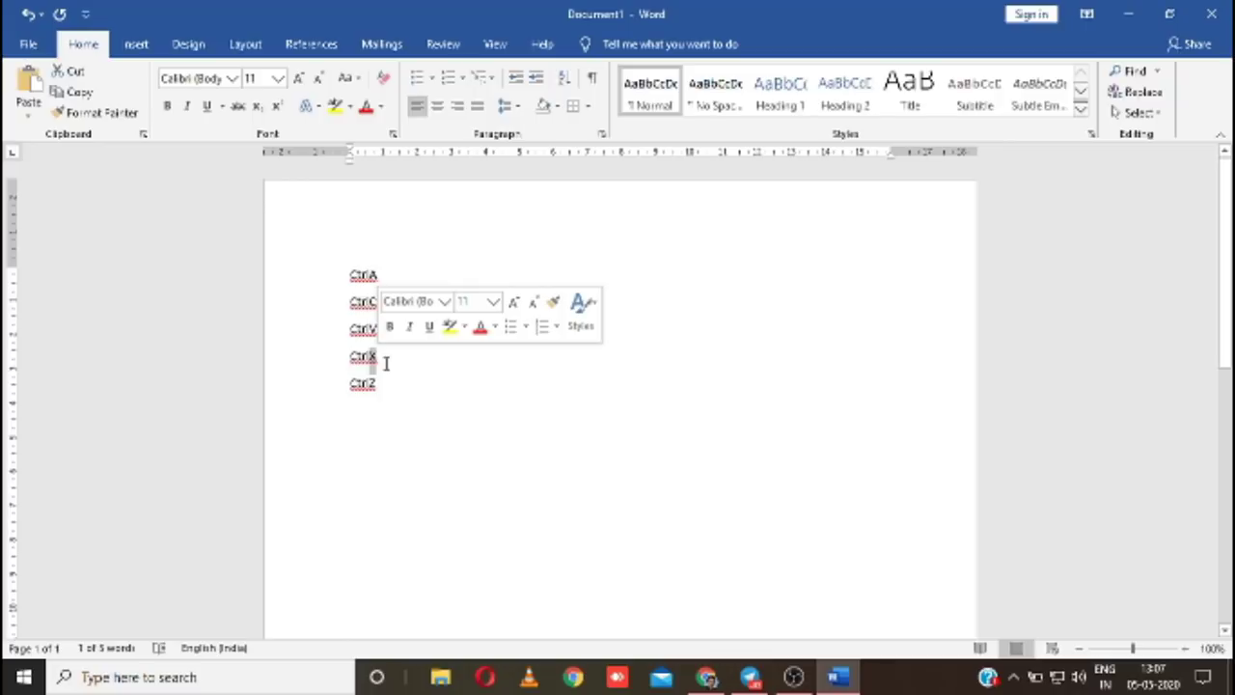
{"action": "left_click", "coordinate": [387, 359]}
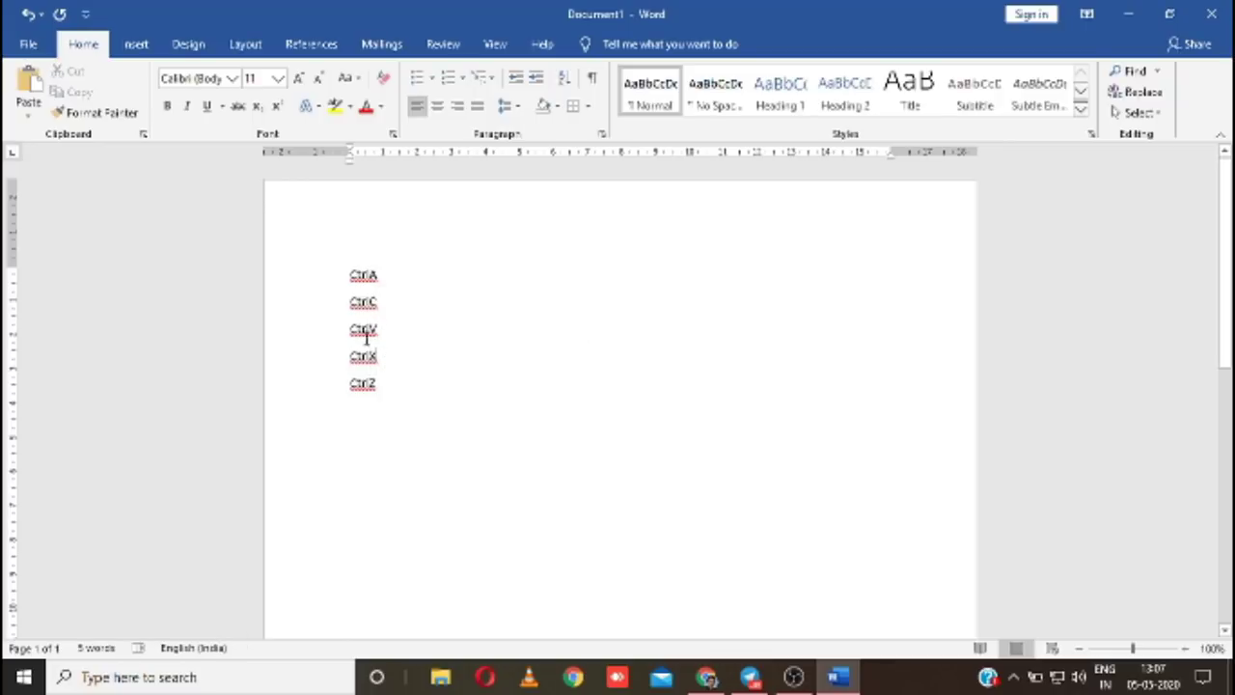
Select the letter V in "CtrlV", the letter Z in "CtrlZ", and finally all five shortcut lines.
{"action": "left_click_drag", "start_coordinate": [369, 329], "coordinate": [377, 329]}
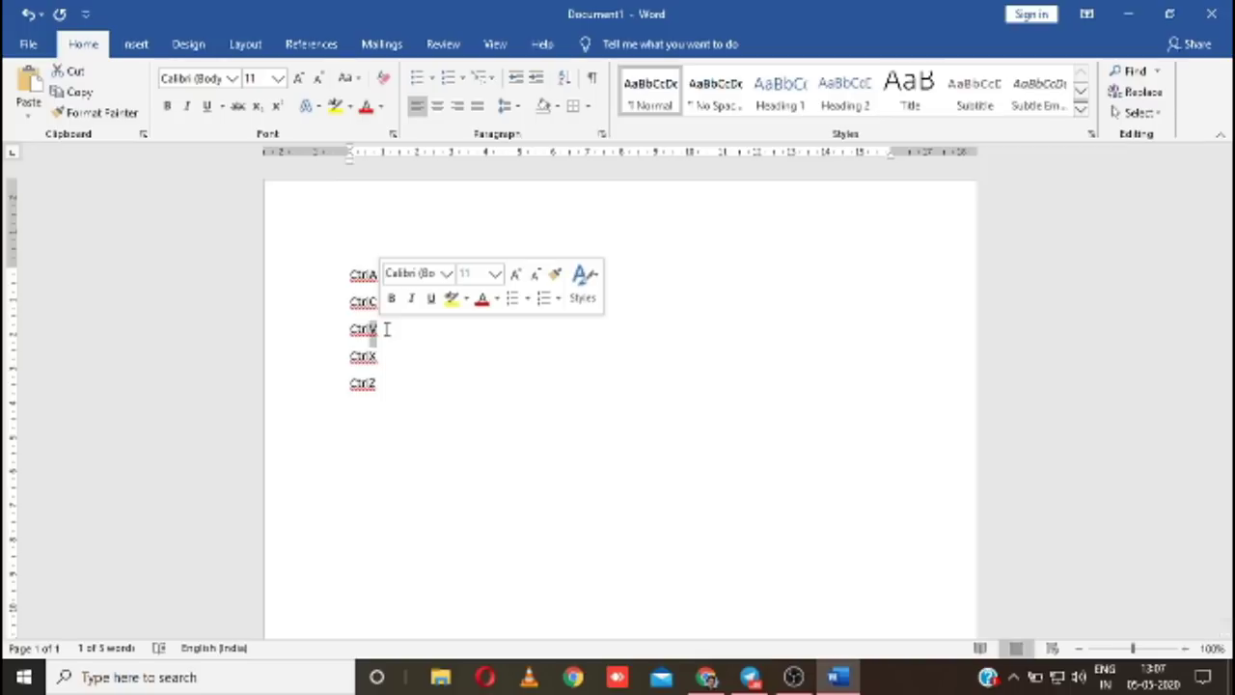
{"action": "left_click_drag", "start_coordinate": [370, 383], "coordinate": [378, 383]}
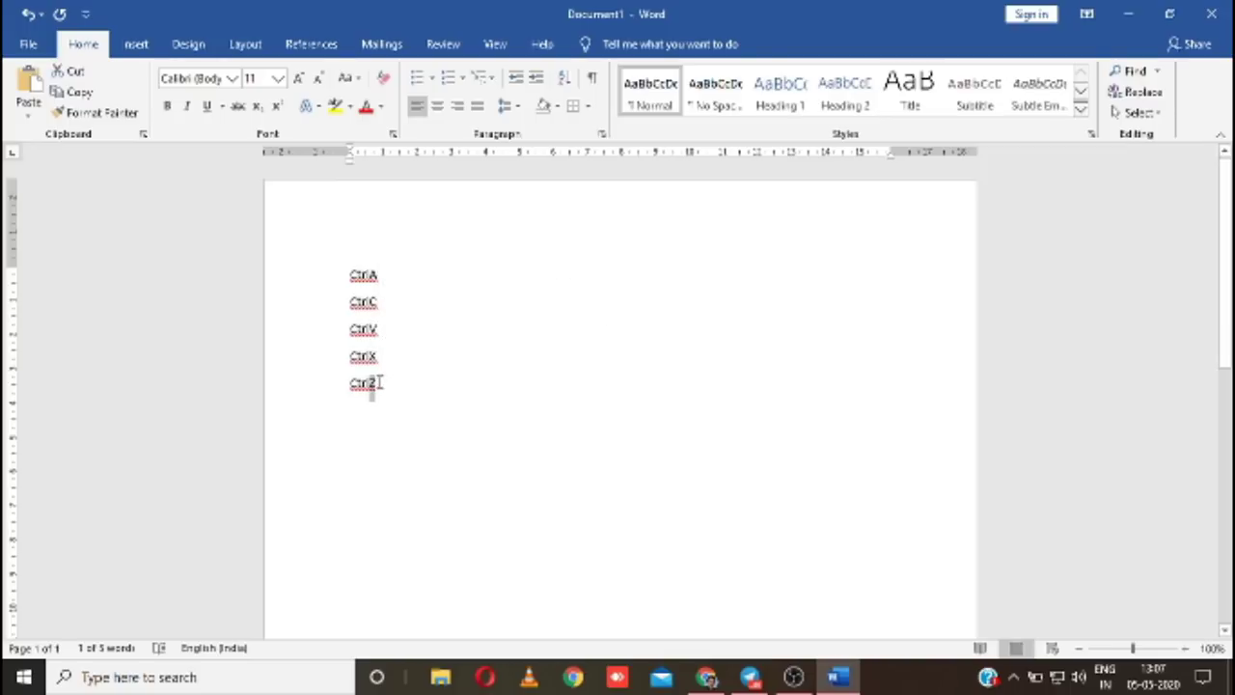
{"action": "left_click_drag", "start_coordinate": [344, 267], "coordinate": [378, 389]}
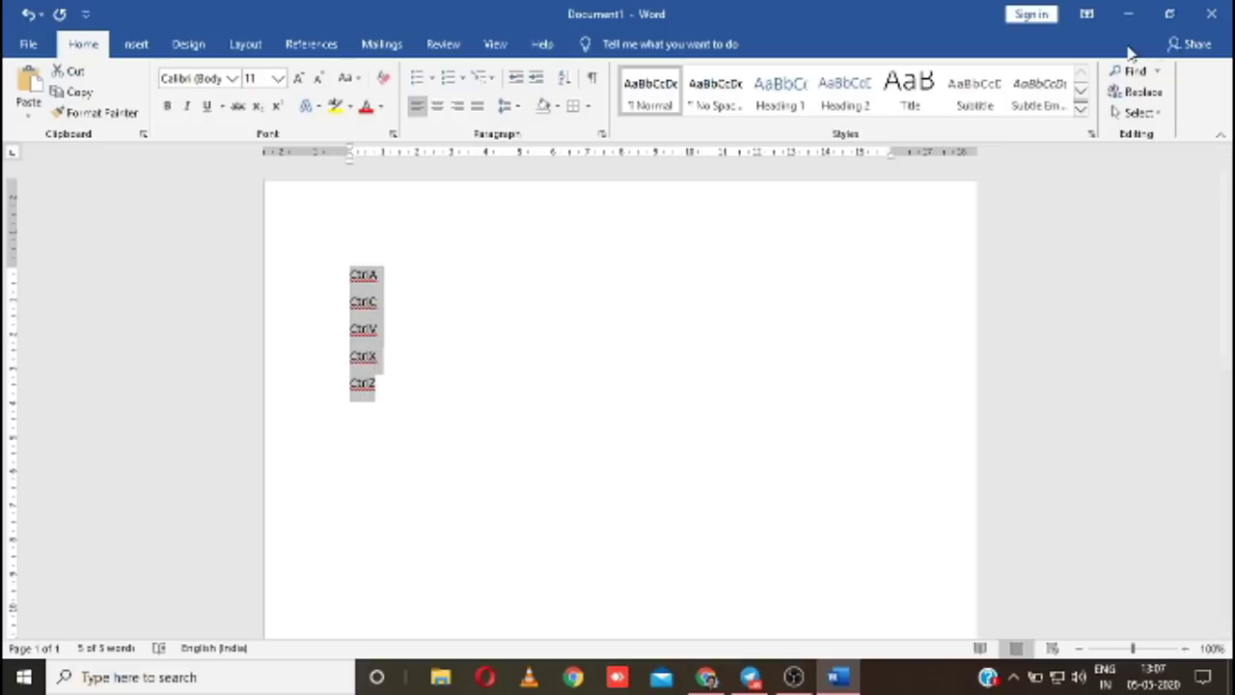
Restore the maximized document window to its smaller size, reposition it over the desktop, and make it narrower.
{"action": "left_click", "coordinate": [1170, 13]}
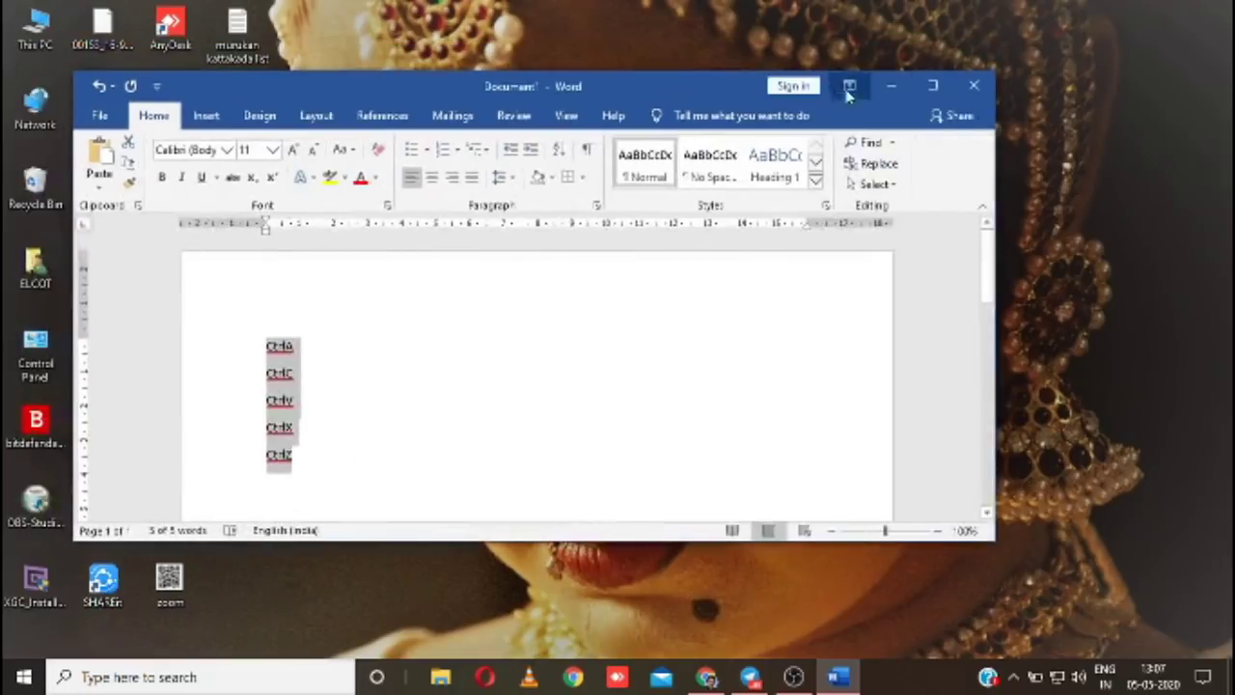
{"action": "left_click_drag", "start_coordinate": [698, 86], "coordinate": [816, 56]}
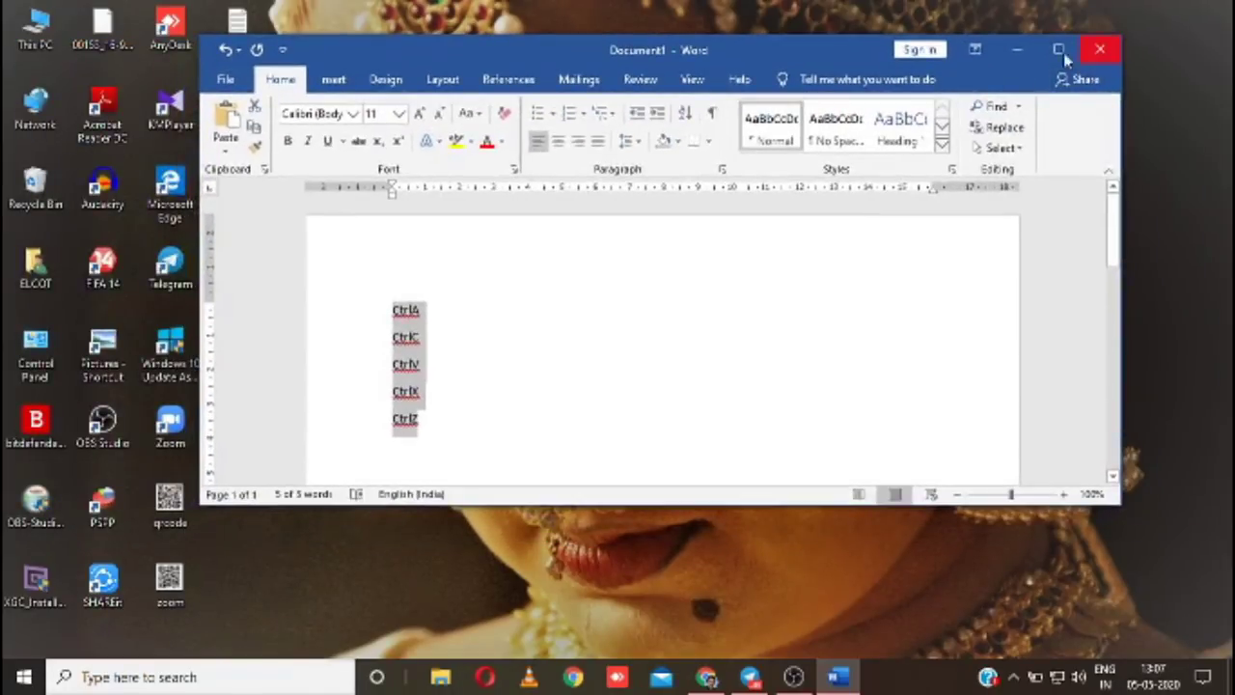
{"action": "left_click", "coordinate": [1059, 50]}
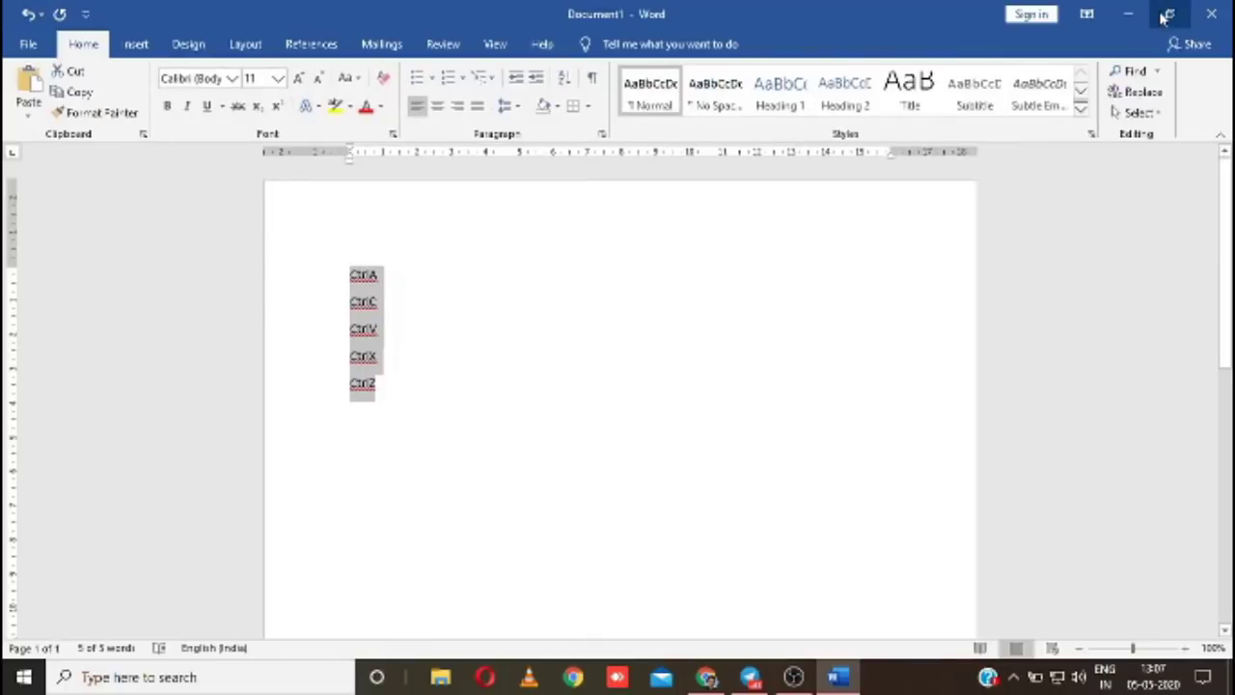
{"action": "left_click", "coordinate": [1170, 13]}
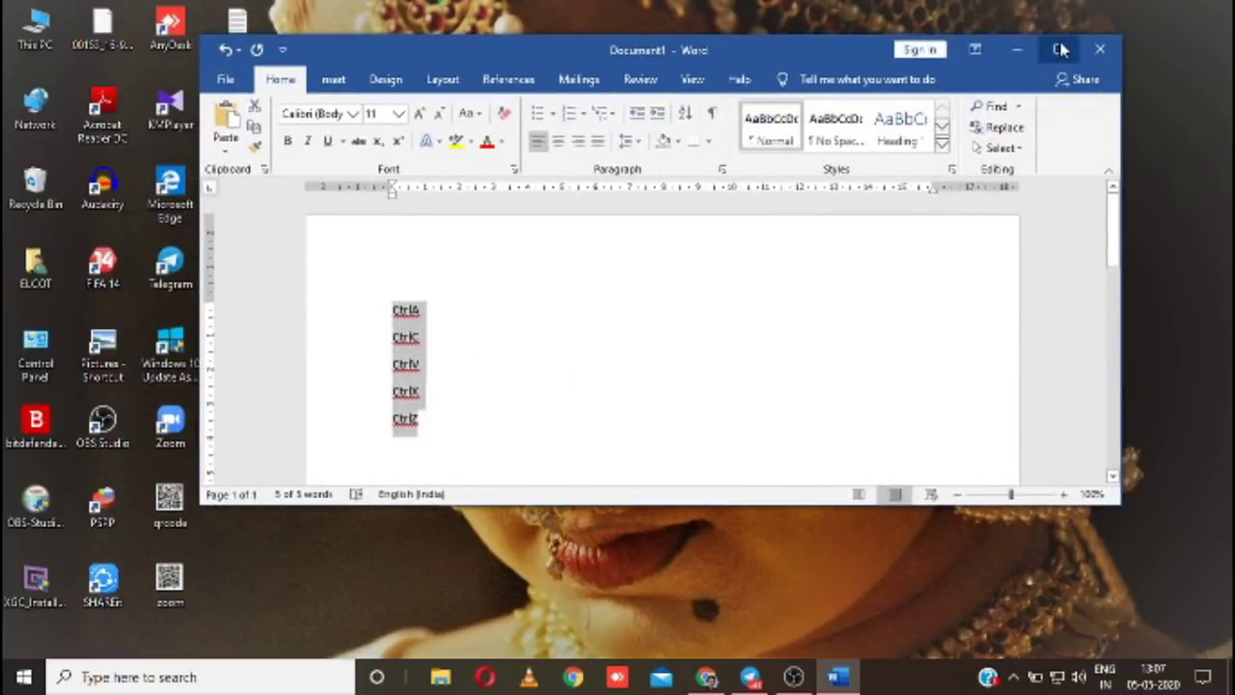
{"action": "left_click_drag", "start_coordinate": [796, 49], "coordinate": [816, 49]}
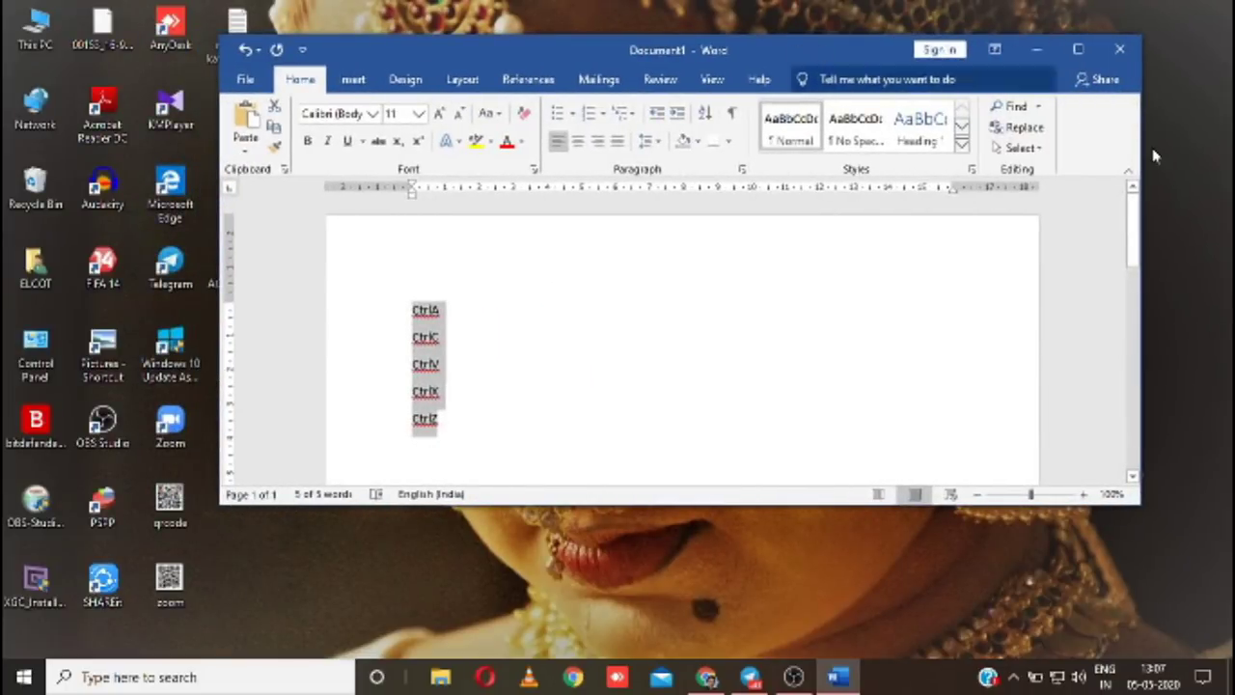
{"action": "left_click_drag", "start_coordinate": [1153, 155], "coordinate": [1071, 164]}
{"action": "left_click_drag", "start_coordinate": [755, 58], "coordinate": [655, 70]}
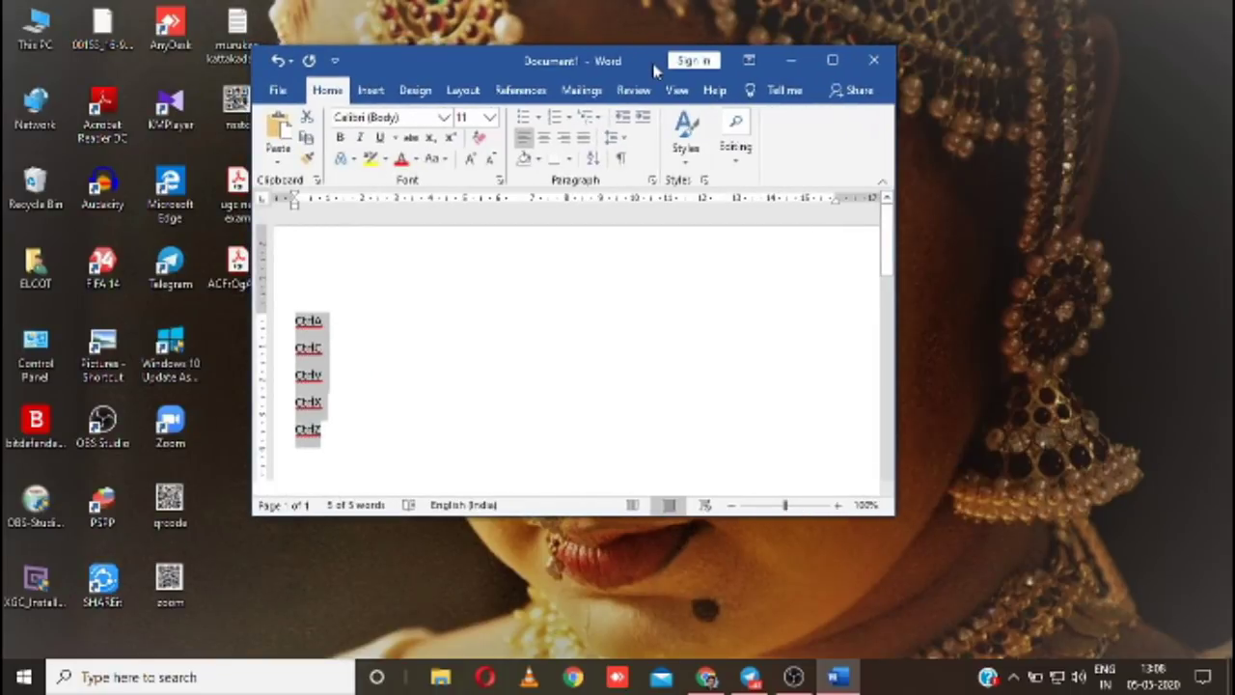
Maximize the document window, return it to its smaller size, and minimize it.
{"action": "left_click", "coordinate": [831, 62]}
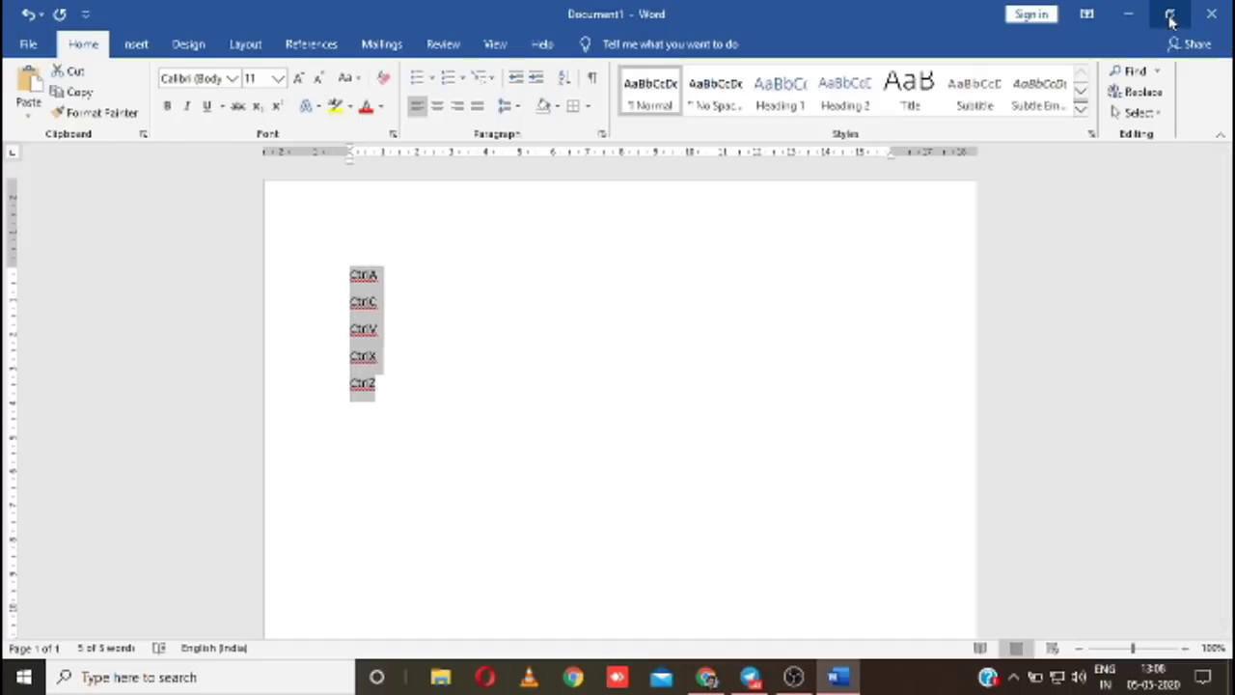
{"action": "left_click", "coordinate": [1170, 18]}
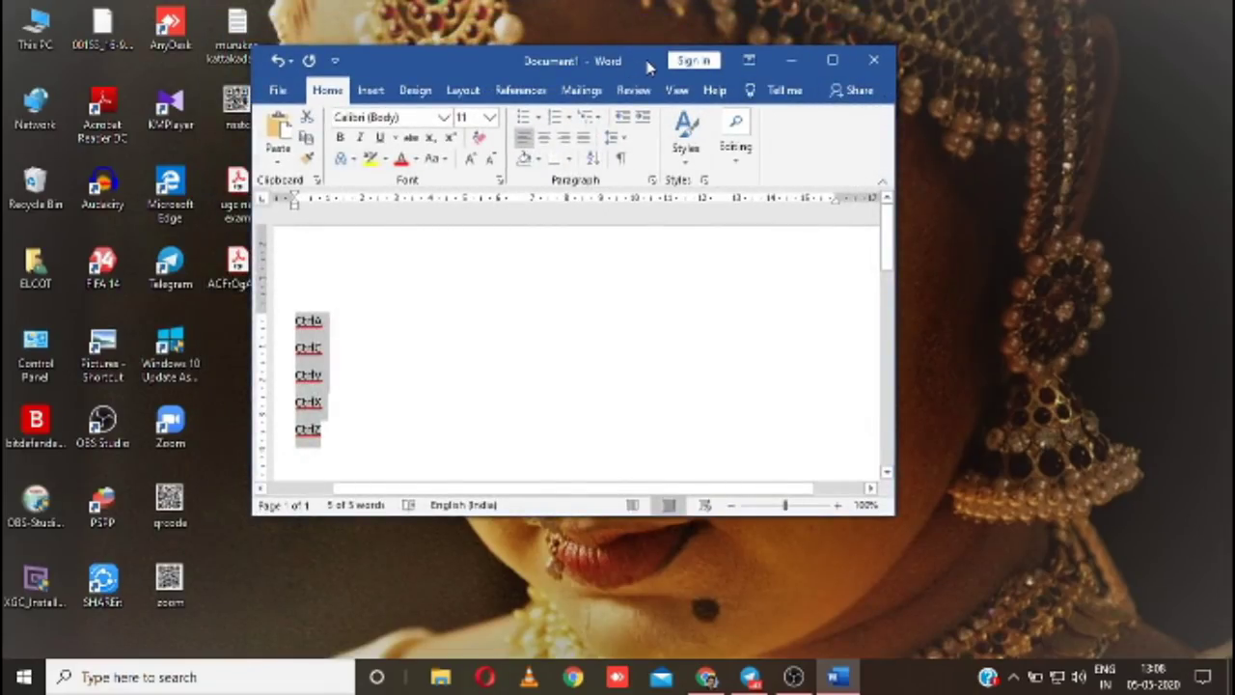
{"action": "left_click", "coordinate": [794, 61]}
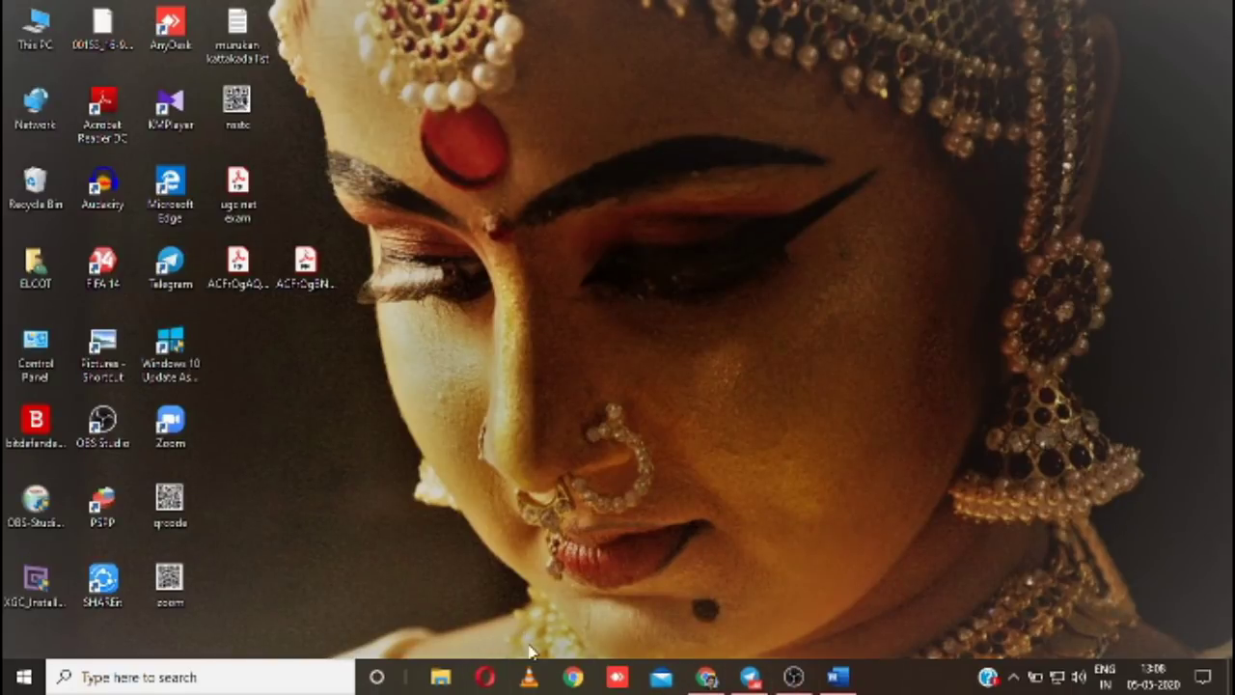
Unpin Opera Browser from the taskbar and try to pin the Telegram desktop shortcut there.
{"action": "right_click", "coordinate": [488, 679]}
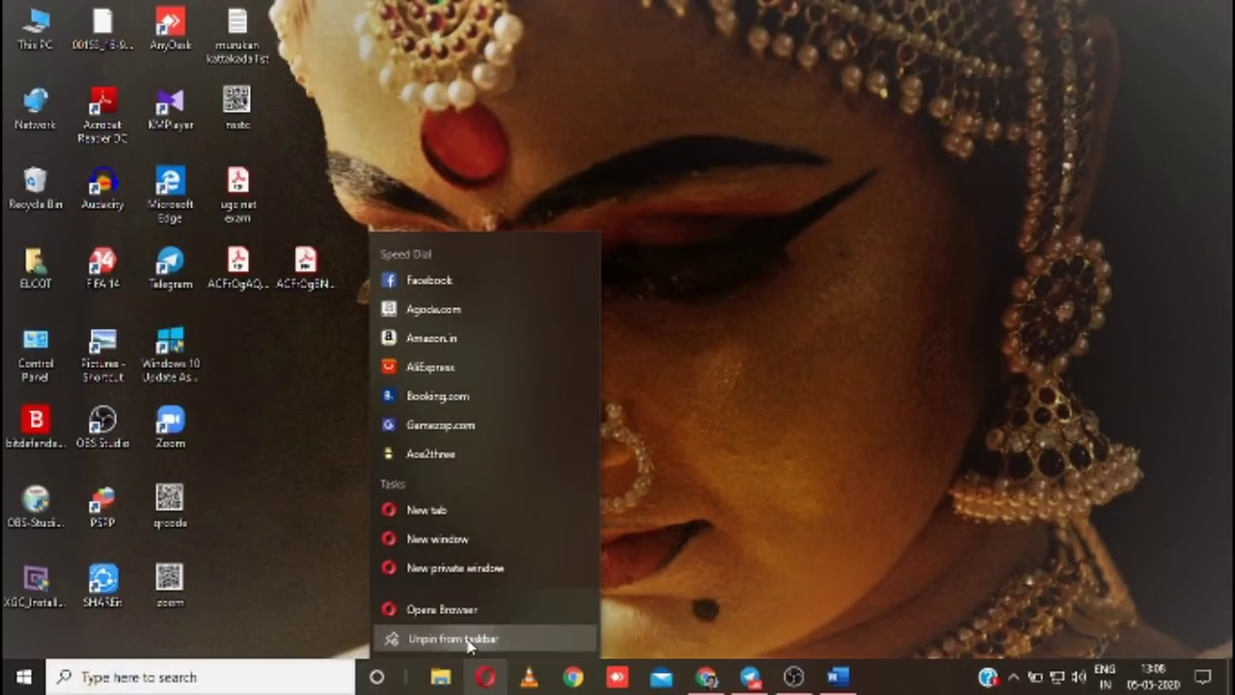
{"action": "left_click", "coordinate": [471, 640]}
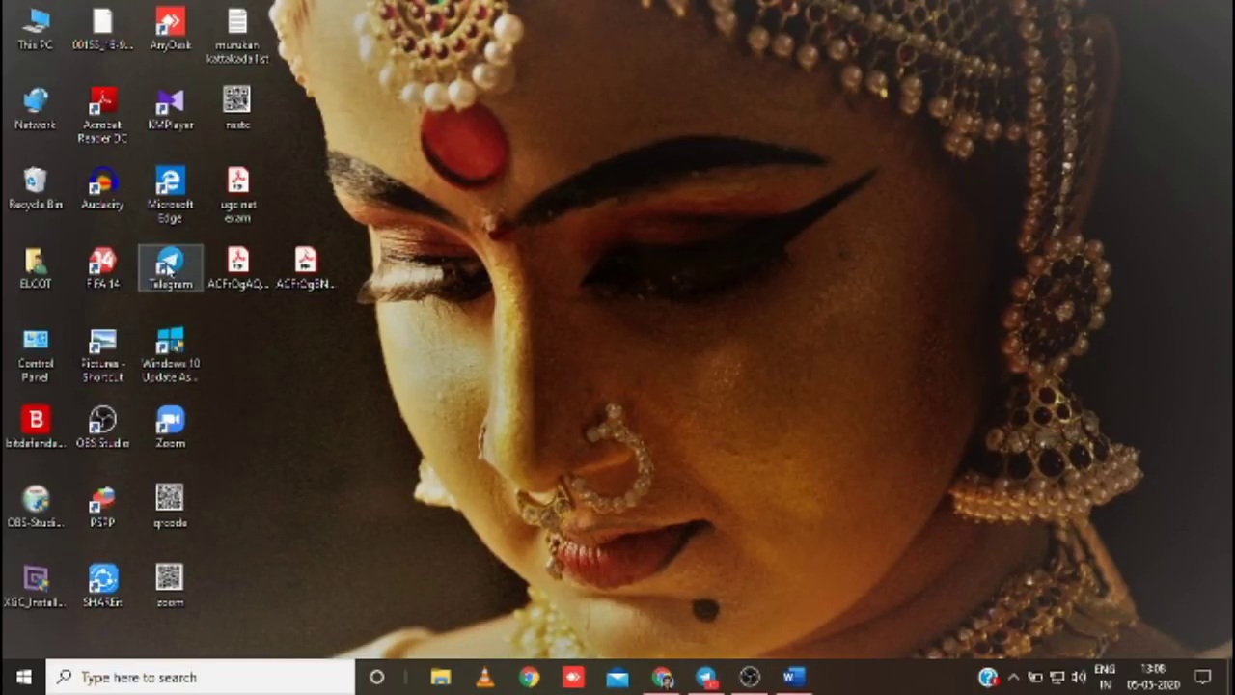
{"action": "left_click_drag", "start_coordinate": [166, 272], "coordinate": [552, 683]}
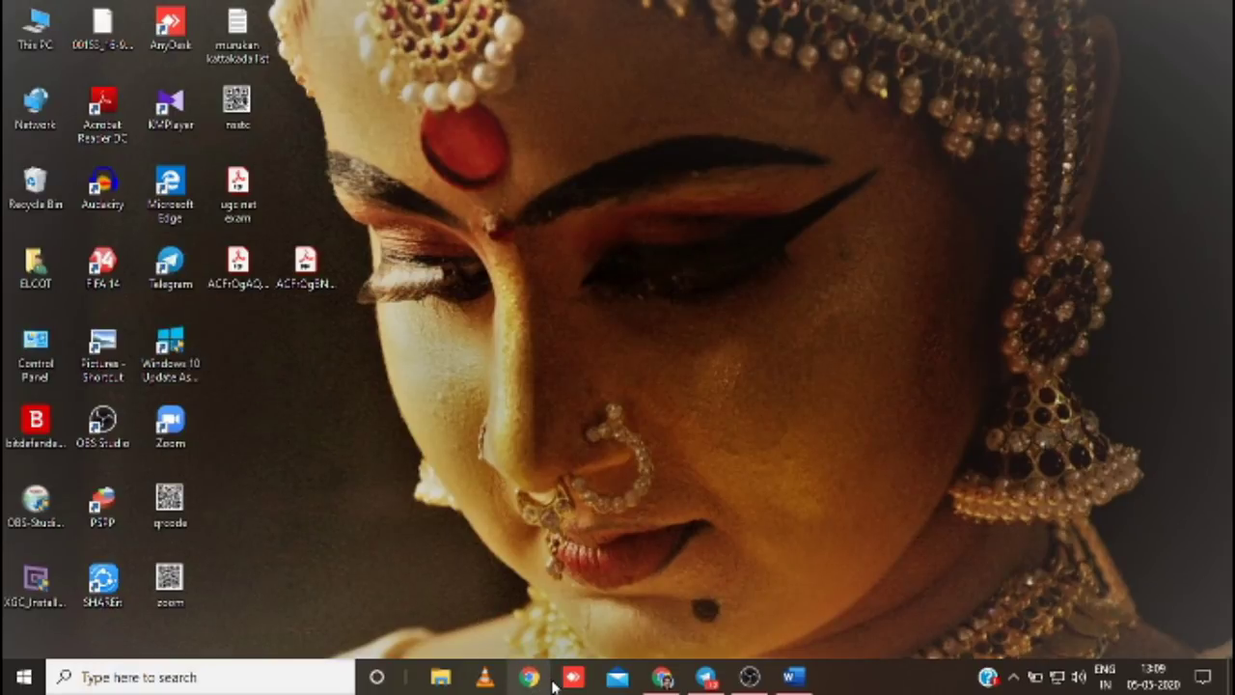
Preview the running apps on the taskbar, bring up the OBS window, and minimize it.
{"action": "mouse_move", "coordinate": [709, 683]}
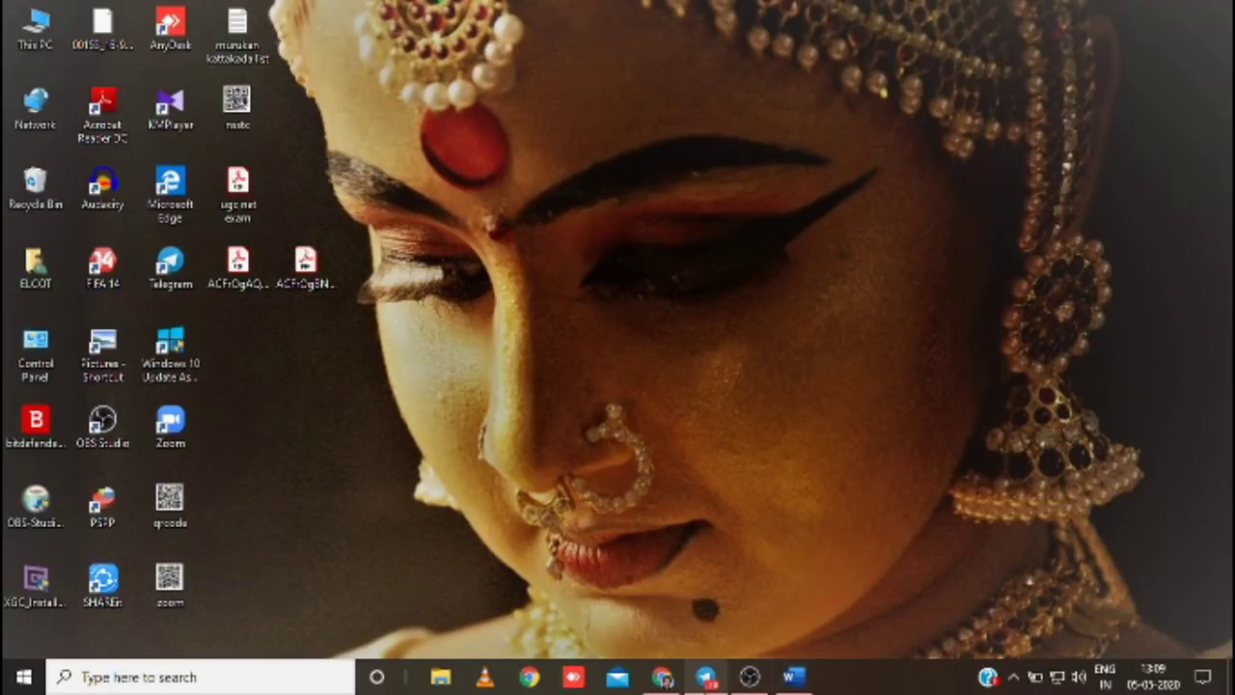
{"action": "mouse_move", "coordinate": [761, 686]}
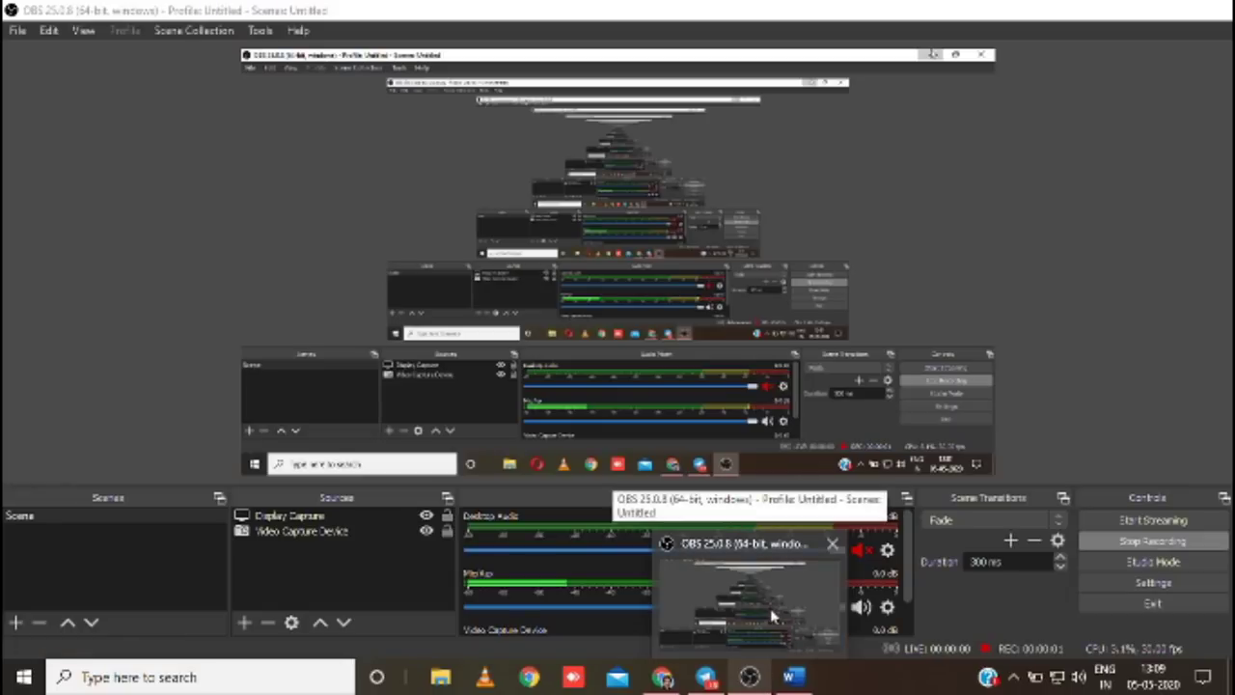
{"action": "left_click", "coordinate": [772, 616]}
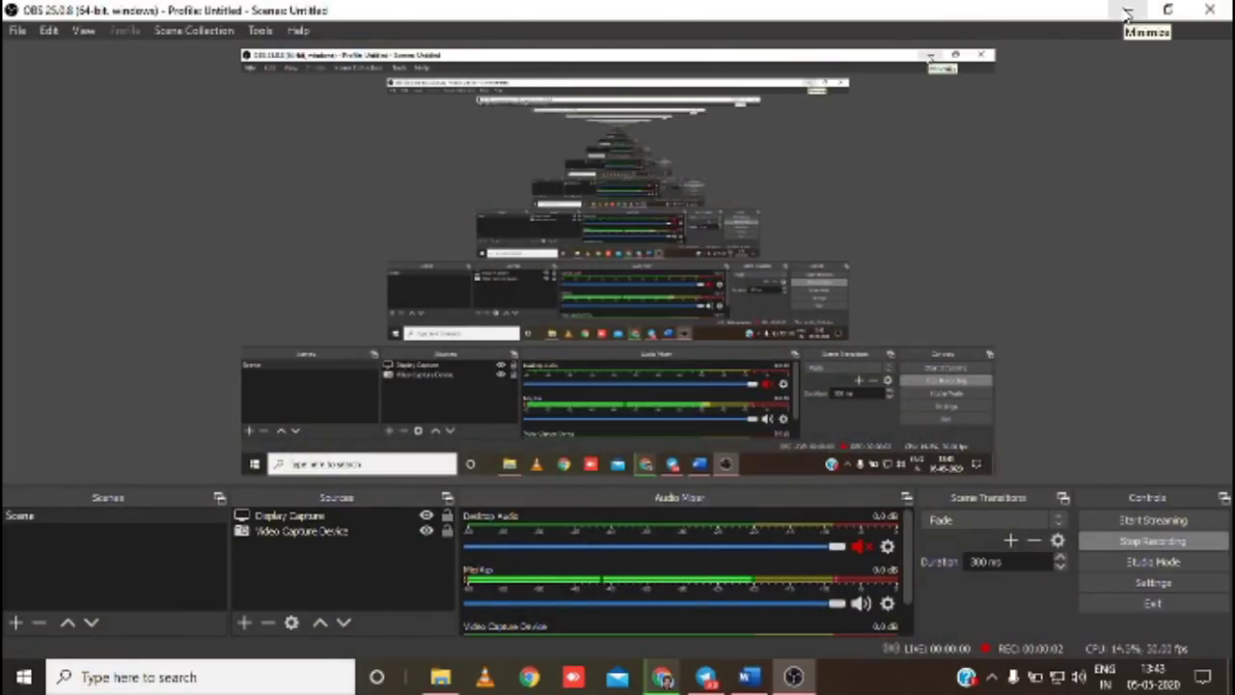
{"action": "left_click", "coordinate": [1123, 13]}
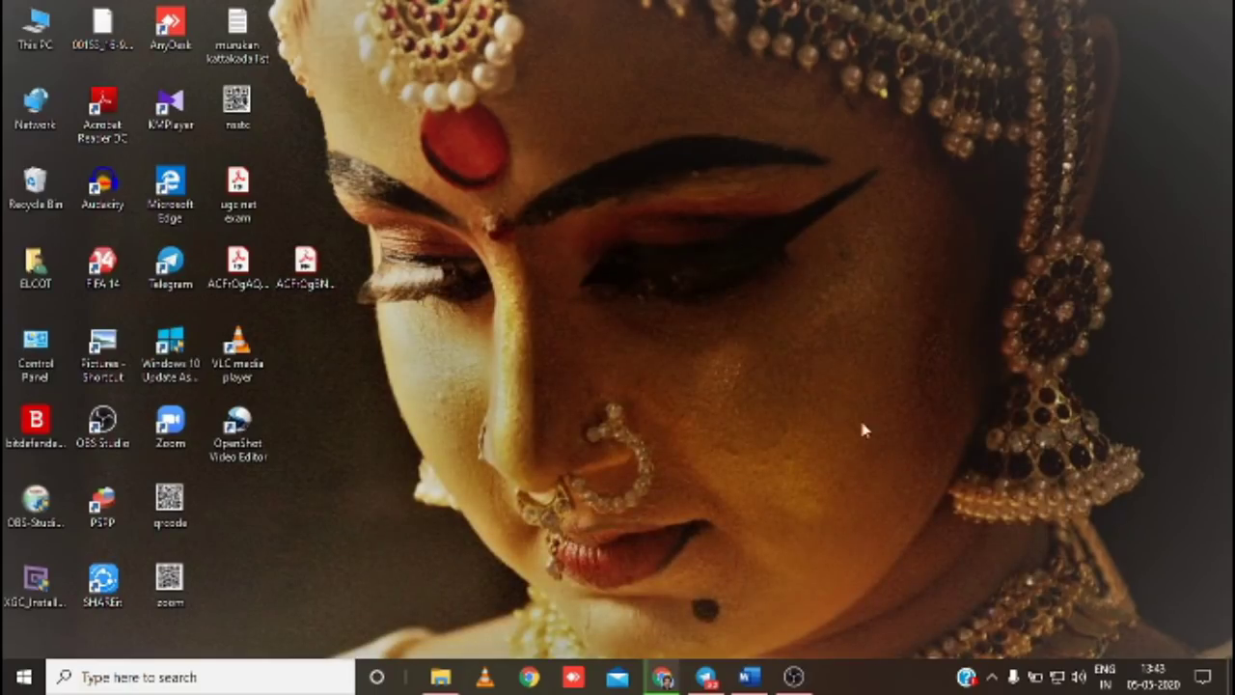
Bring back the Word document, center its window on the desktop, and cycle it through minimized, maximized and restored states.
{"action": "left_click", "coordinate": [753, 681]}
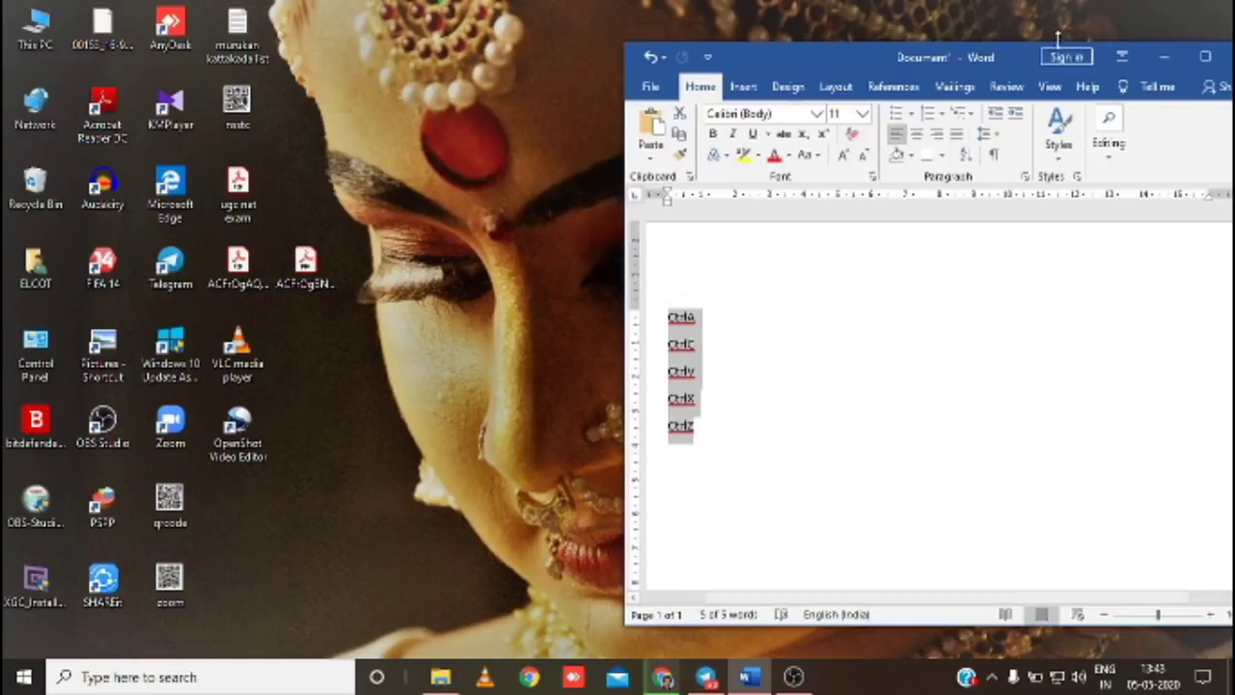
{"action": "left_click_drag", "start_coordinate": [825, 58], "coordinate": [529, 40]}
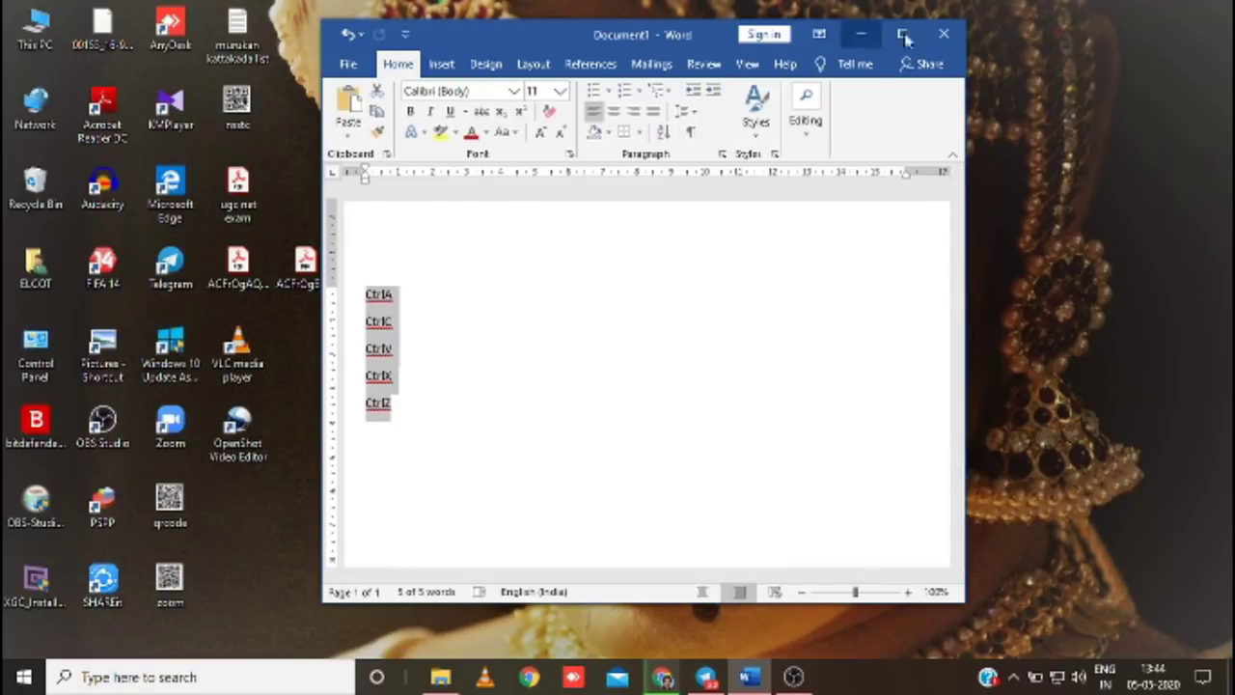
{"action": "left_click", "coordinate": [863, 36]}
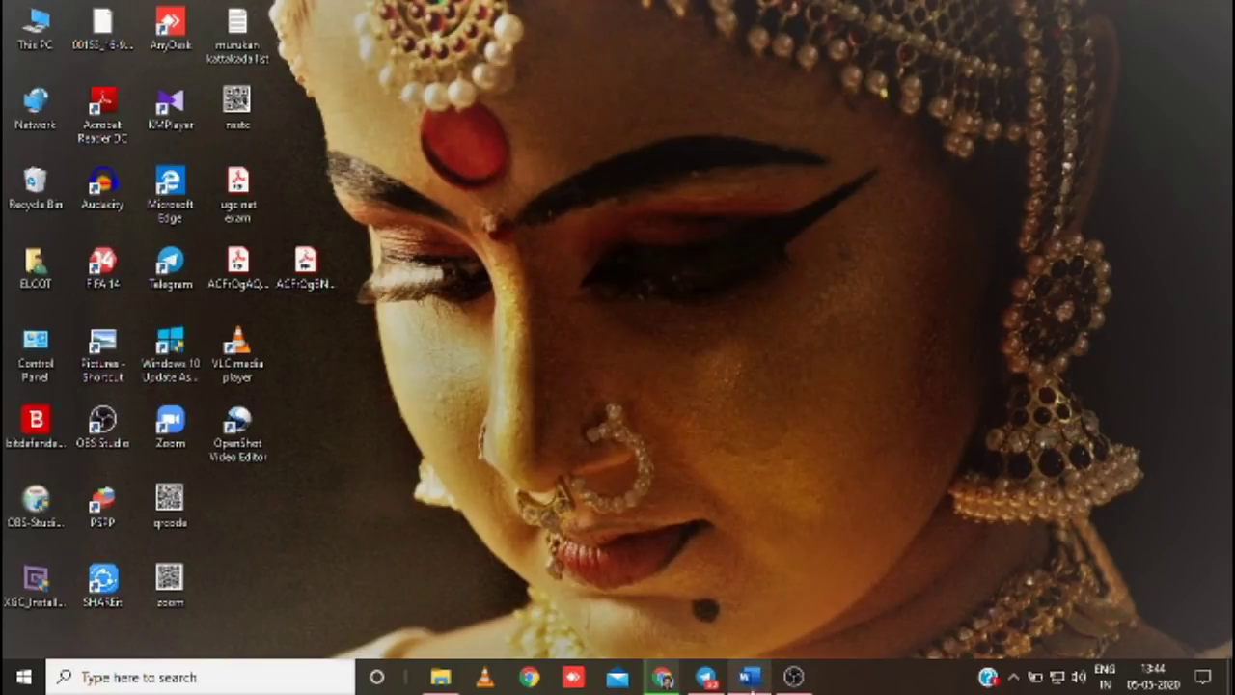
{"action": "left_click", "coordinate": [749, 677]}
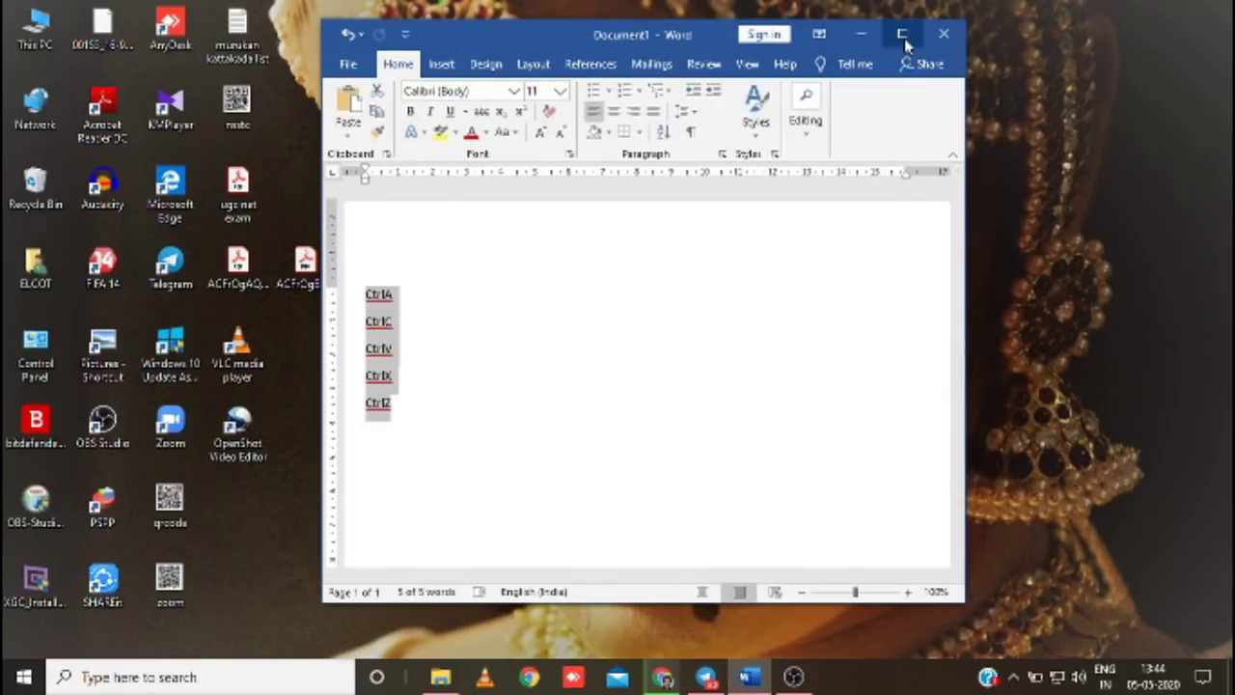
{"action": "left_click", "coordinate": [903, 35]}
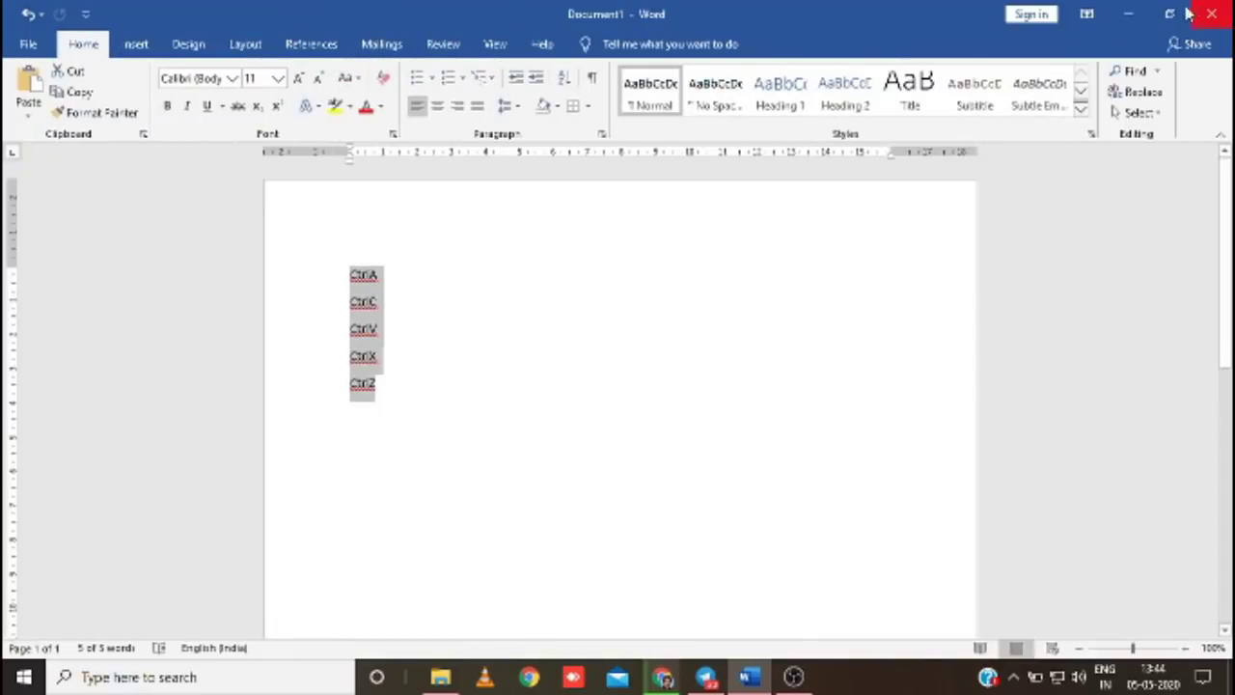
{"action": "left_click", "coordinate": [1170, 9]}
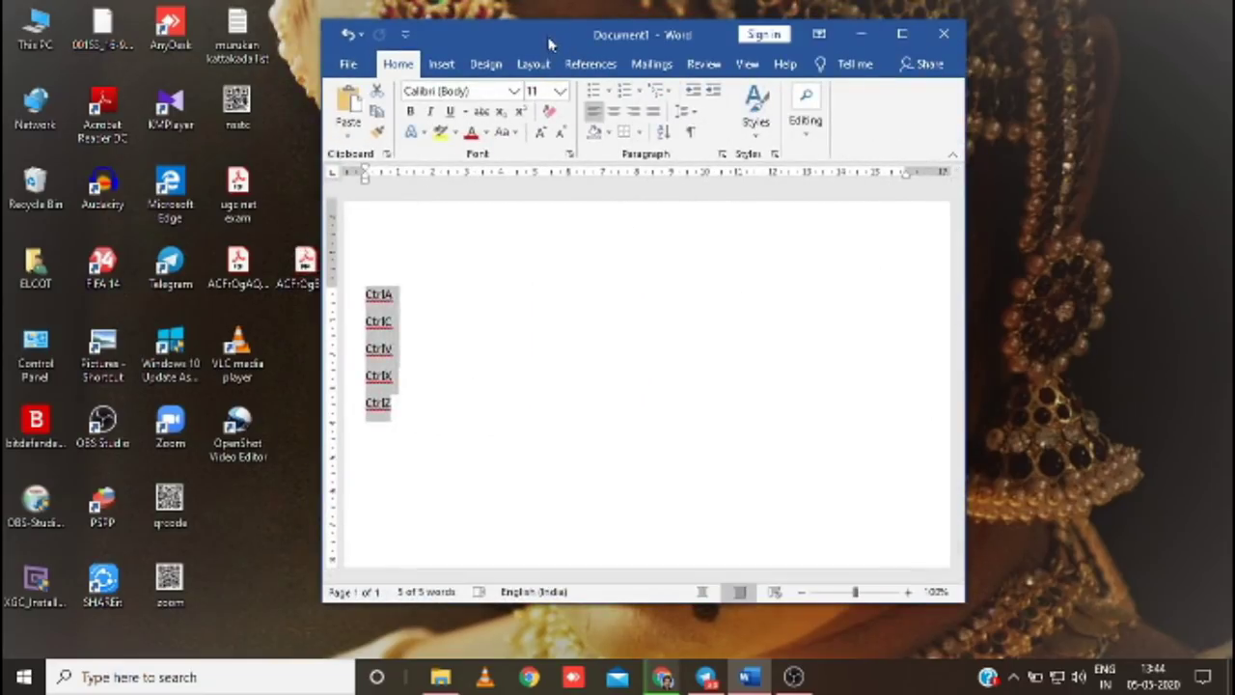
Move the document window toward the desktop's left edge, widen it, and maximize it.
{"action": "left_click_drag", "start_coordinate": [549, 42], "coordinate": [246, 42]}
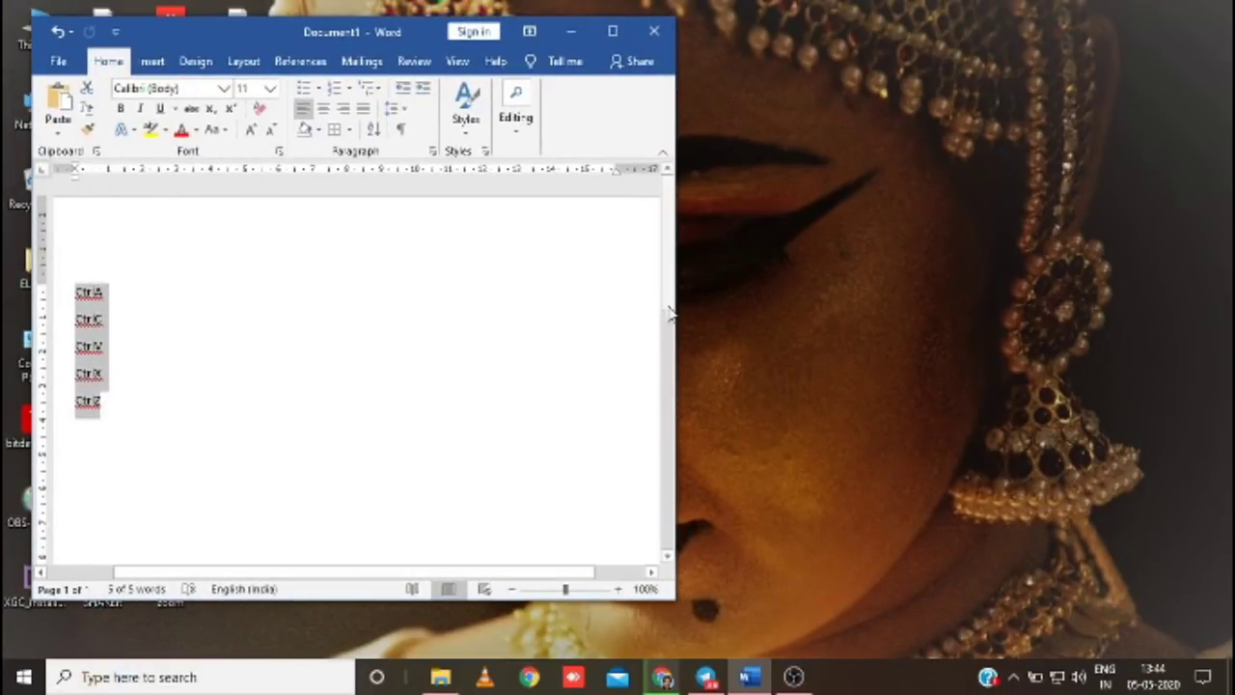
{"action": "left_click_drag", "start_coordinate": [674, 328], "coordinate": [1030, 328]}
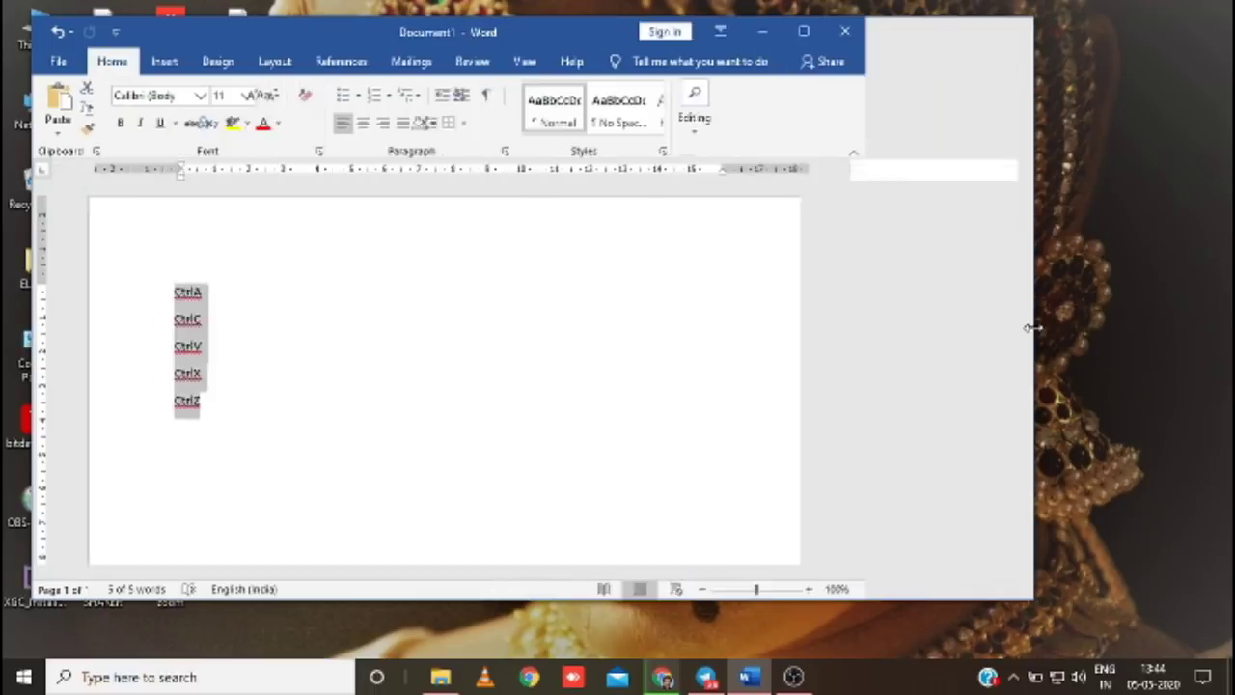
{"action": "left_click", "coordinate": [970, 33]}
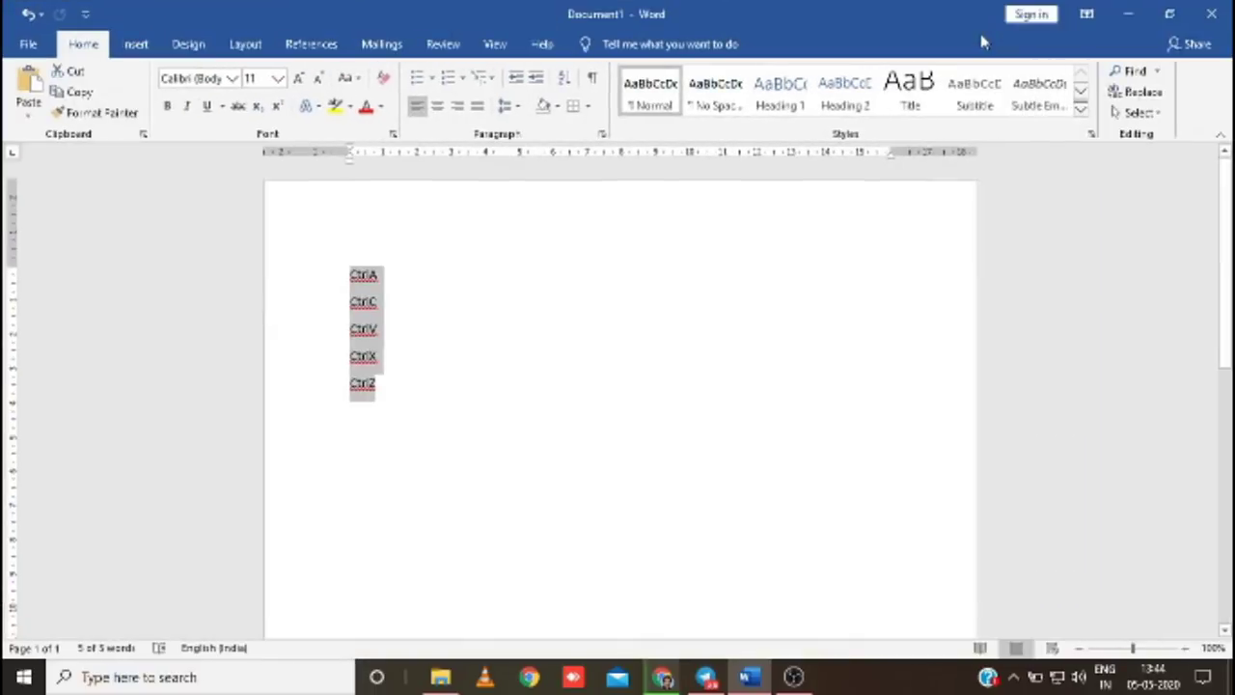
Restore the document window to its smaller size, narrow it, and move it to the right side of the desktop.
{"action": "left_click", "coordinate": [1169, 13]}
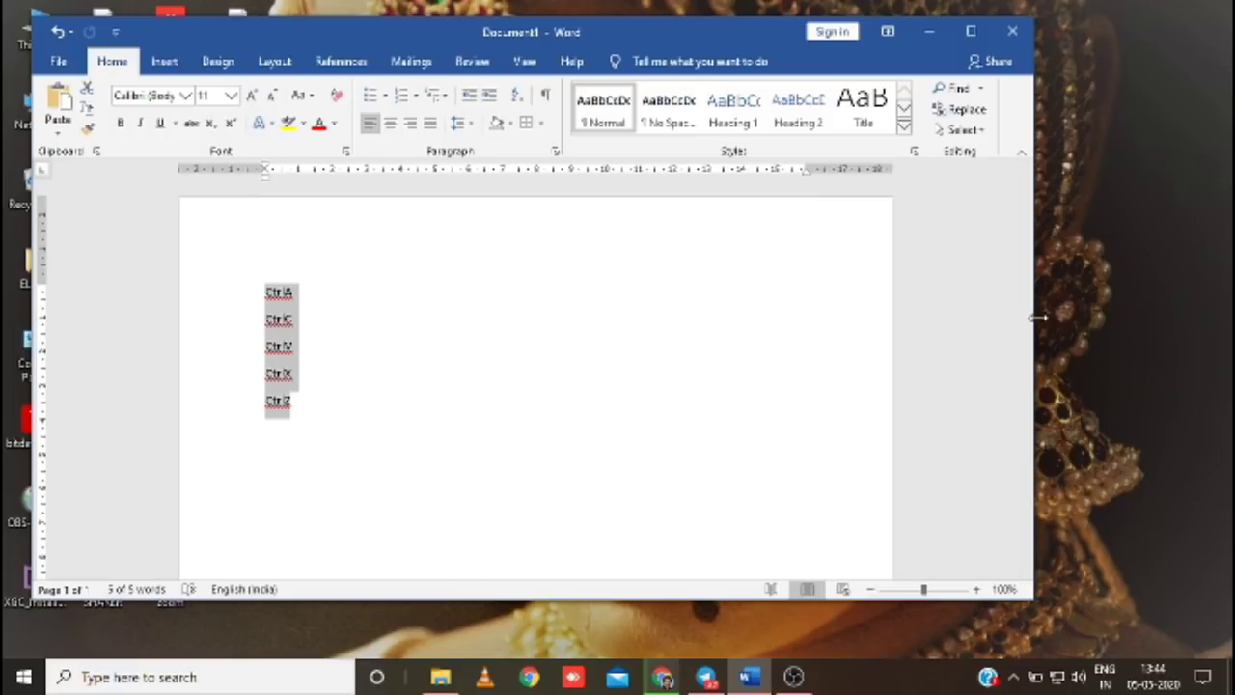
{"action": "left_click_drag", "start_coordinate": [1030, 319], "coordinate": [763, 319]}
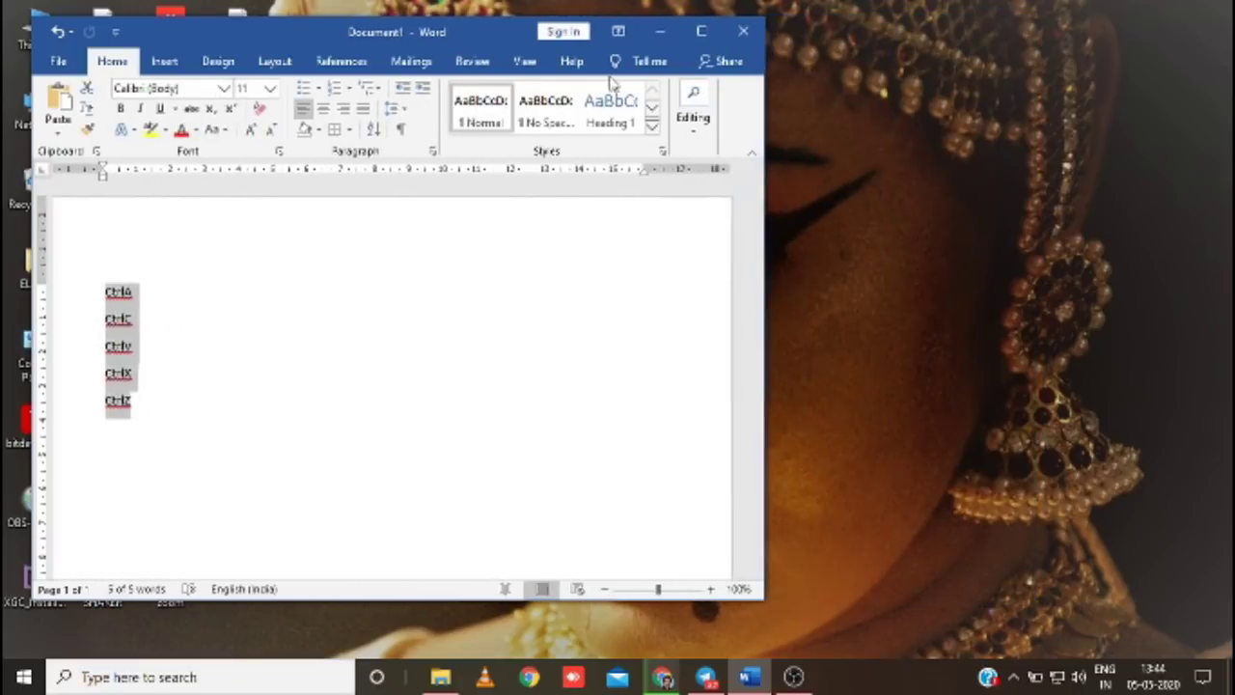
{"action": "left_click_drag", "start_coordinate": [508, 44], "coordinate": [960, 24]}
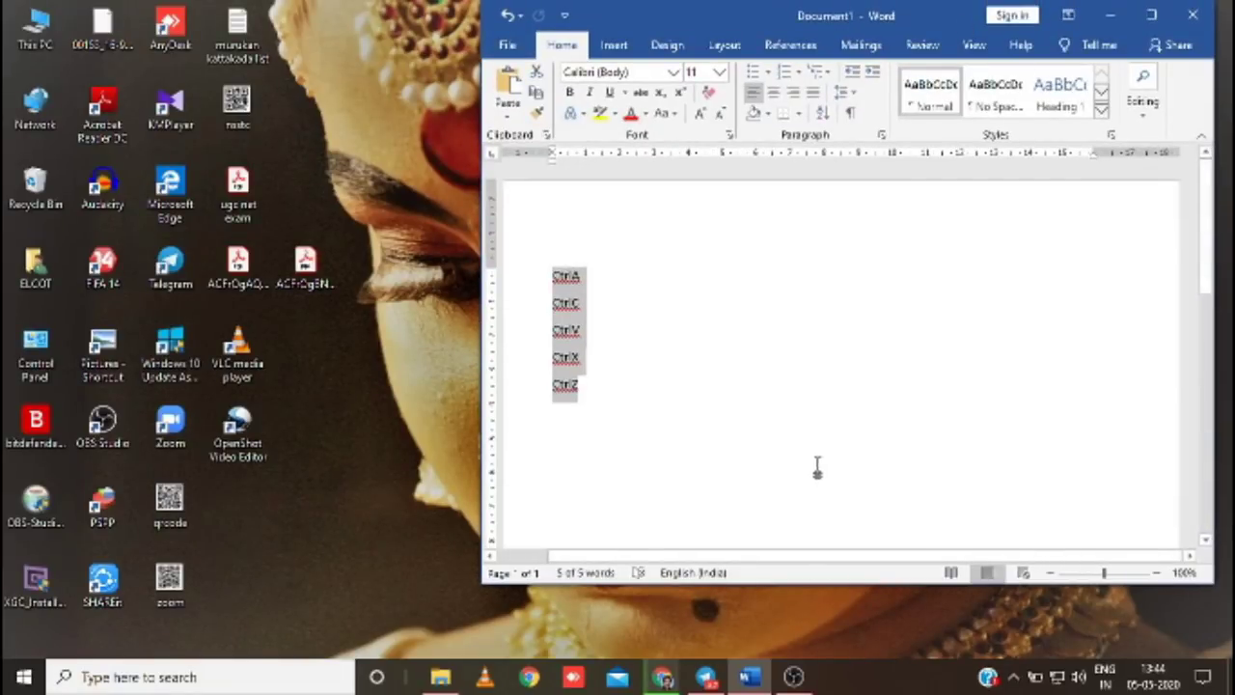
Add two empty paragraphs below the "CtrlZ" line.
{"action": "left_click", "coordinate": [625, 393]}
{"action": "key", "text": "Return"}
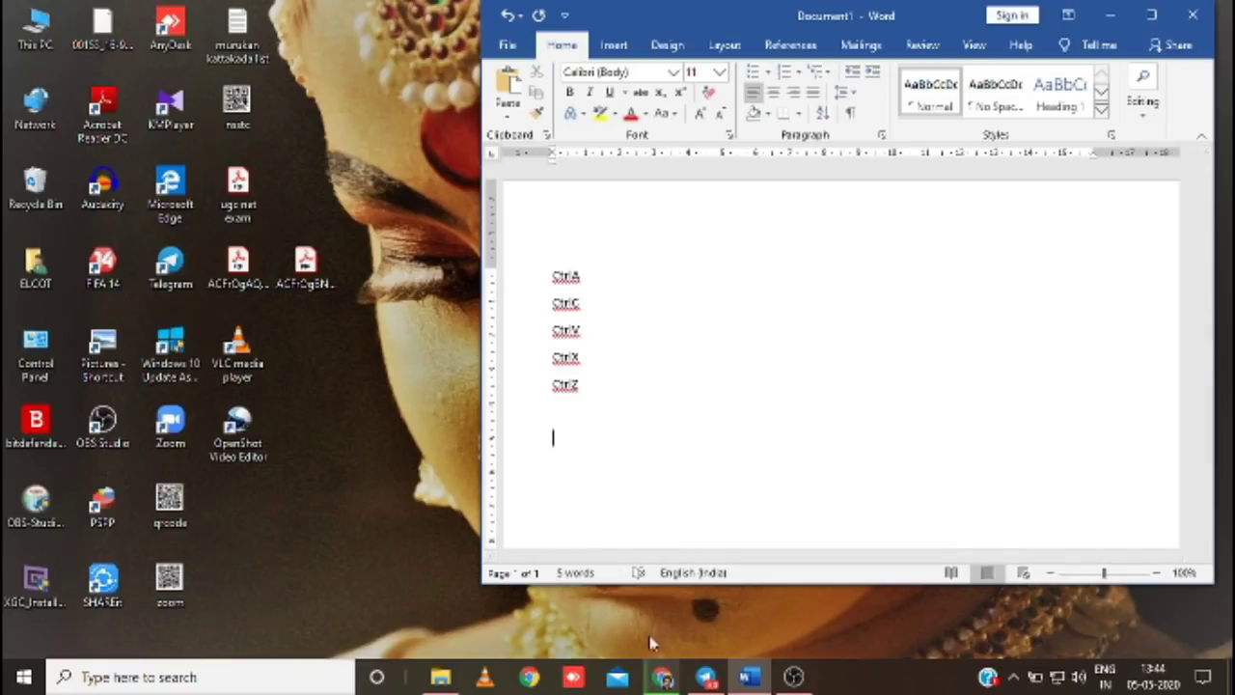
Switch to Chrome with the Basic Computer Introduction for Teachers page, restore its window to a smaller size, and maximize it again.
{"action": "left_click", "coordinate": [664, 679]}
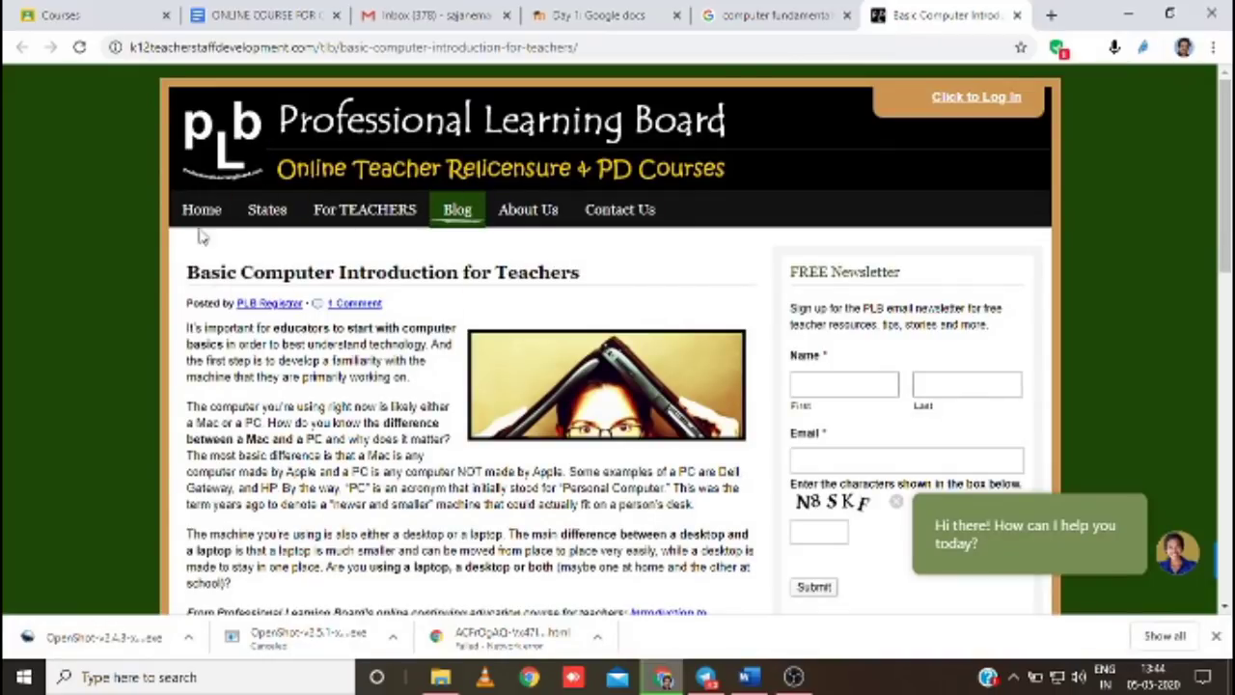
{"action": "left_click", "coordinate": [1169, 14]}
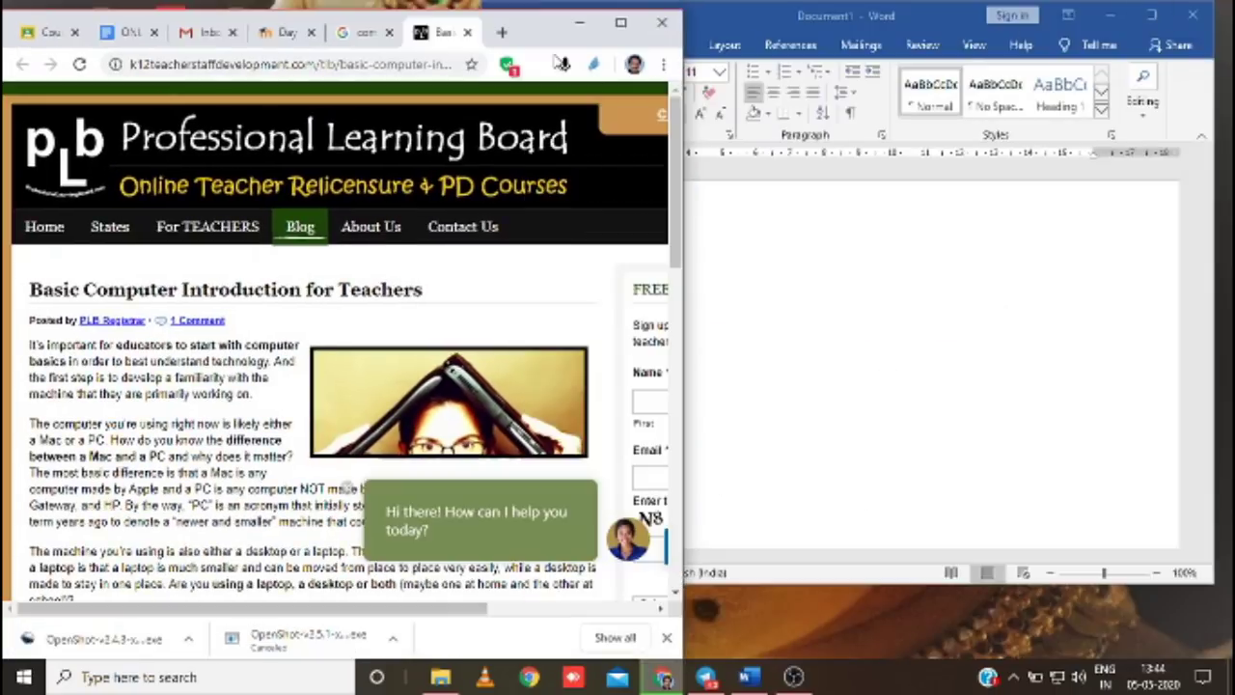
{"action": "left_click", "coordinate": [620, 22]}
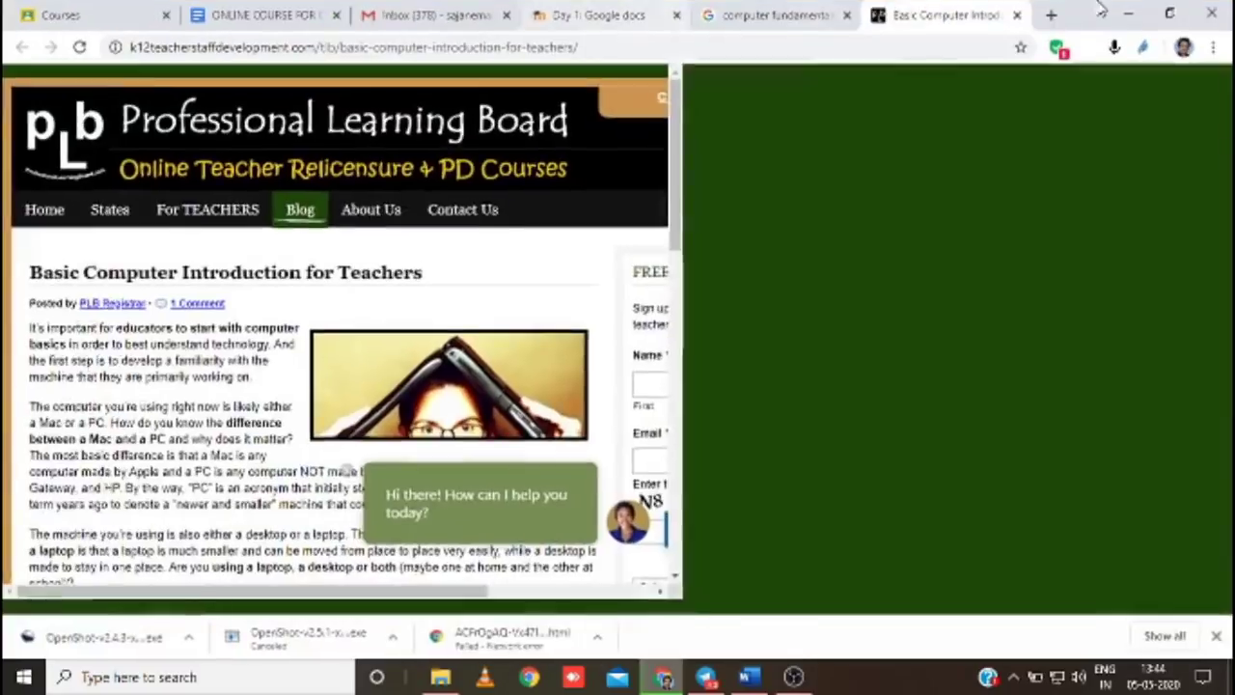
Restore the Chrome window to its smaller size and arrange it side by side with a narrowed Word window.
{"action": "left_click", "coordinate": [1169, 16]}
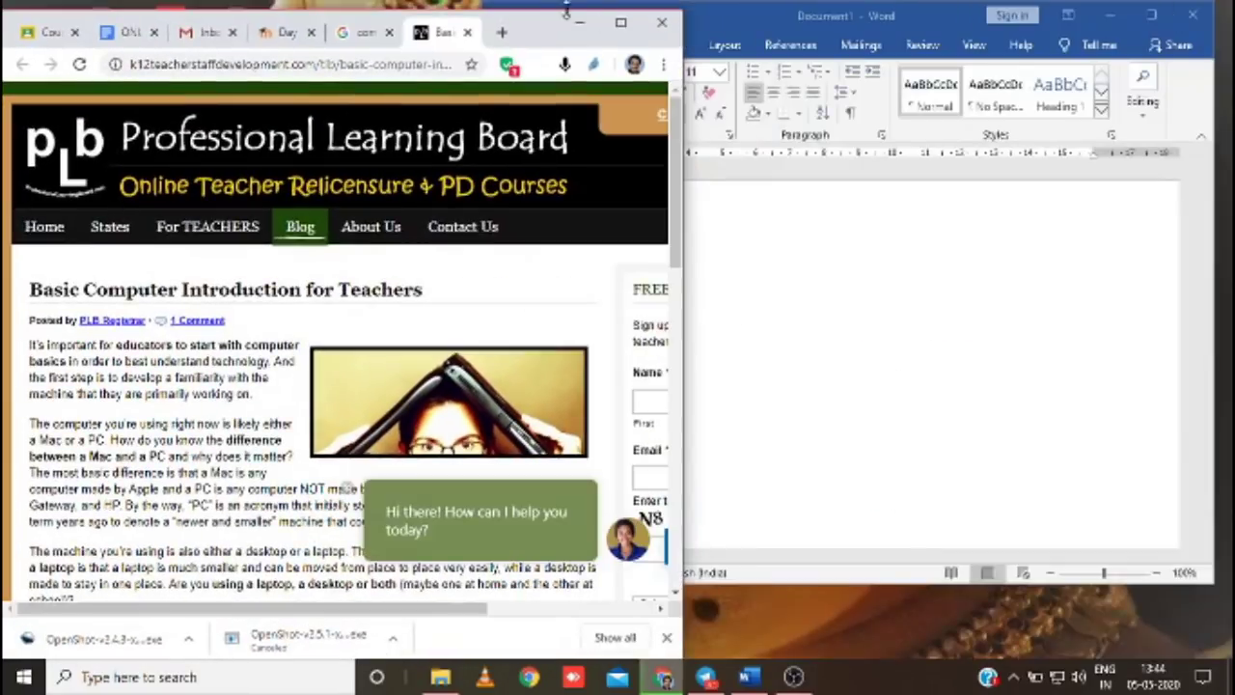
{"action": "left_click_drag", "start_coordinate": [745, 23], "coordinate": [719, 25]}
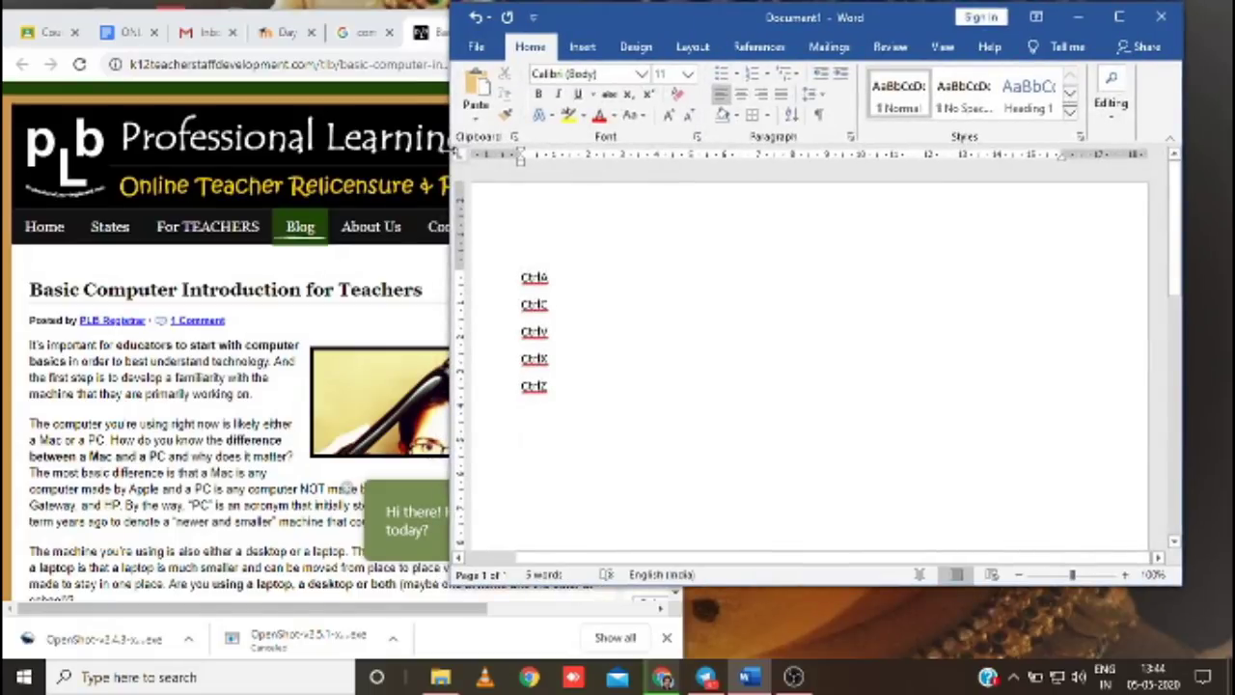
{"action": "left_click_drag", "start_coordinate": [496, 157], "coordinate": [625, 158]}
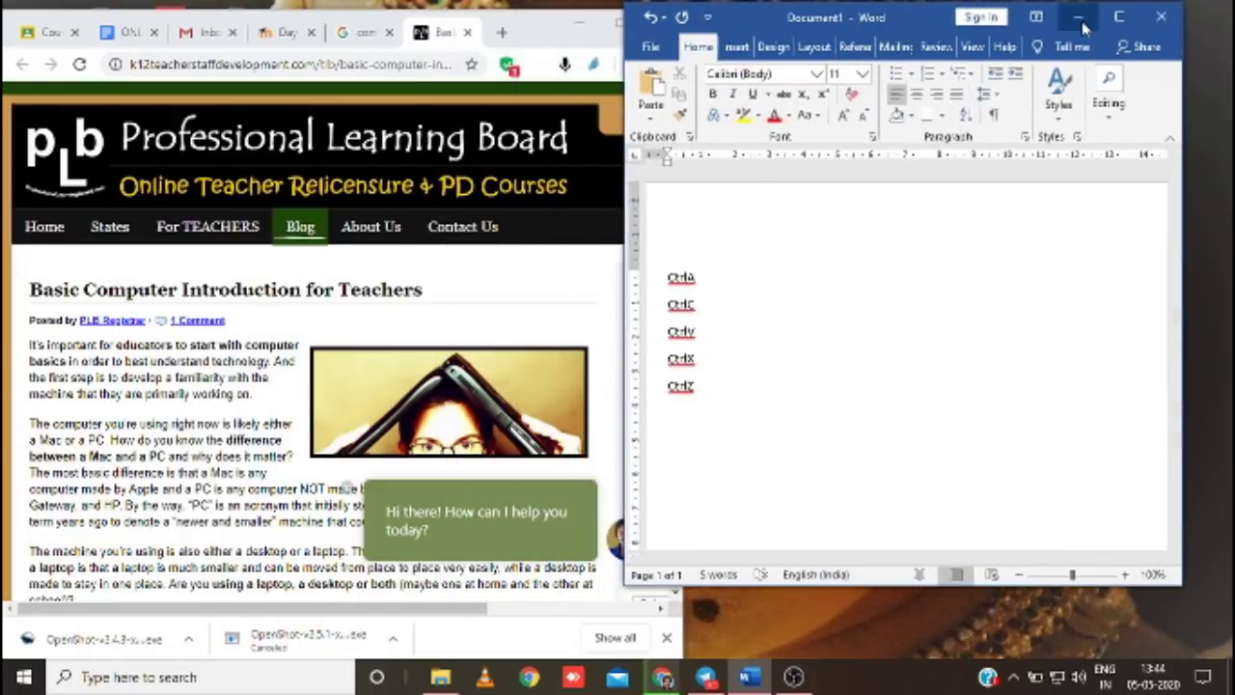
{"action": "left_click_drag", "start_coordinate": [917, 24], "coordinate": [979, 30]}
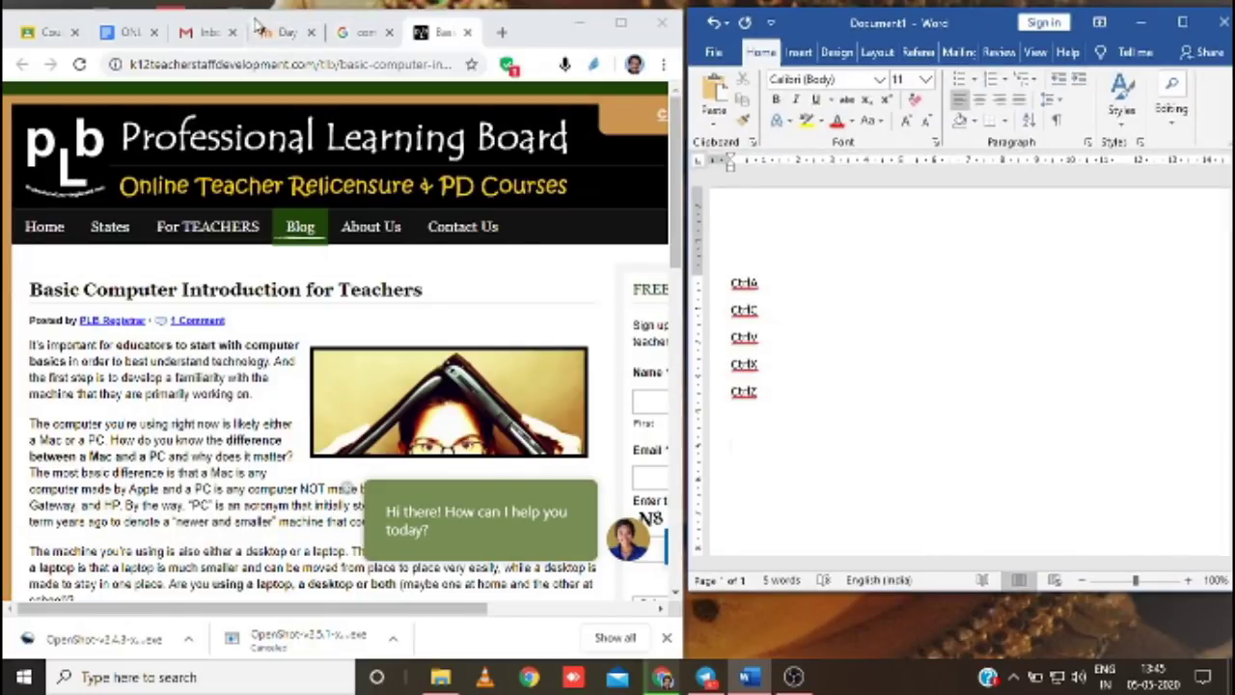
{"action": "left_click_drag", "start_coordinate": [541, 33], "coordinate": [544, 22]}
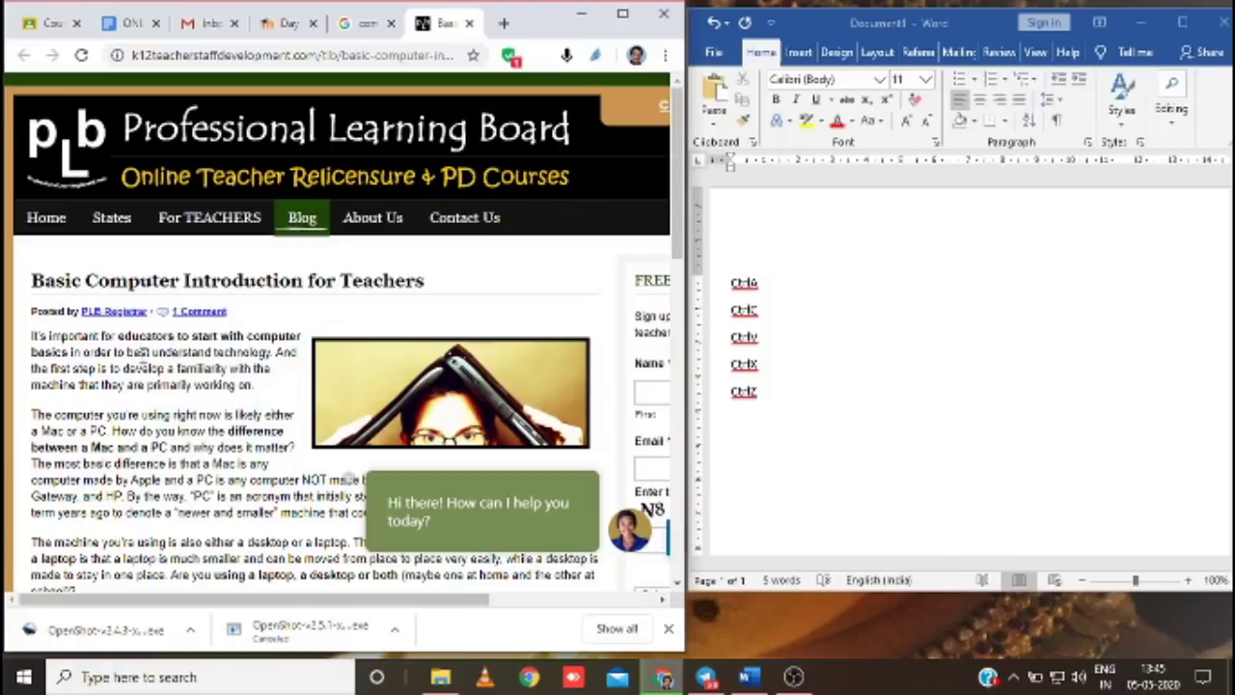
{"action": "left_click_drag", "start_coordinate": [32, 277], "coordinate": [439, 281]}
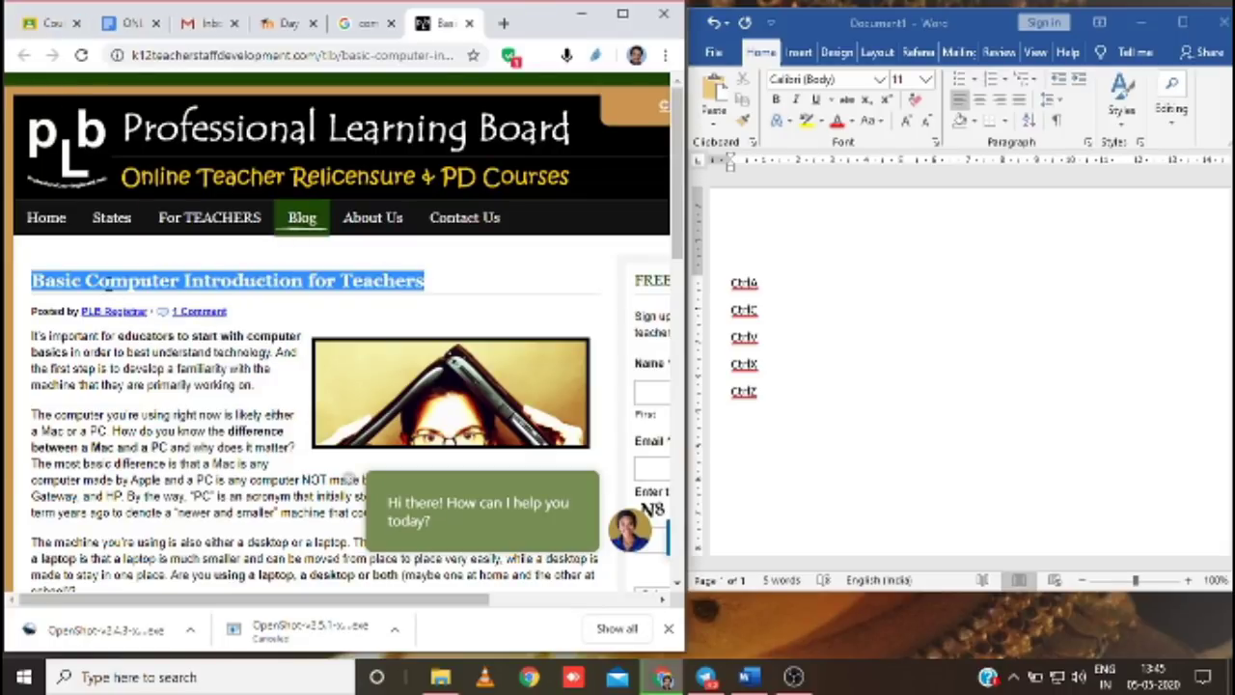
{"action": "right_click", "coordinate": [108, 282]}
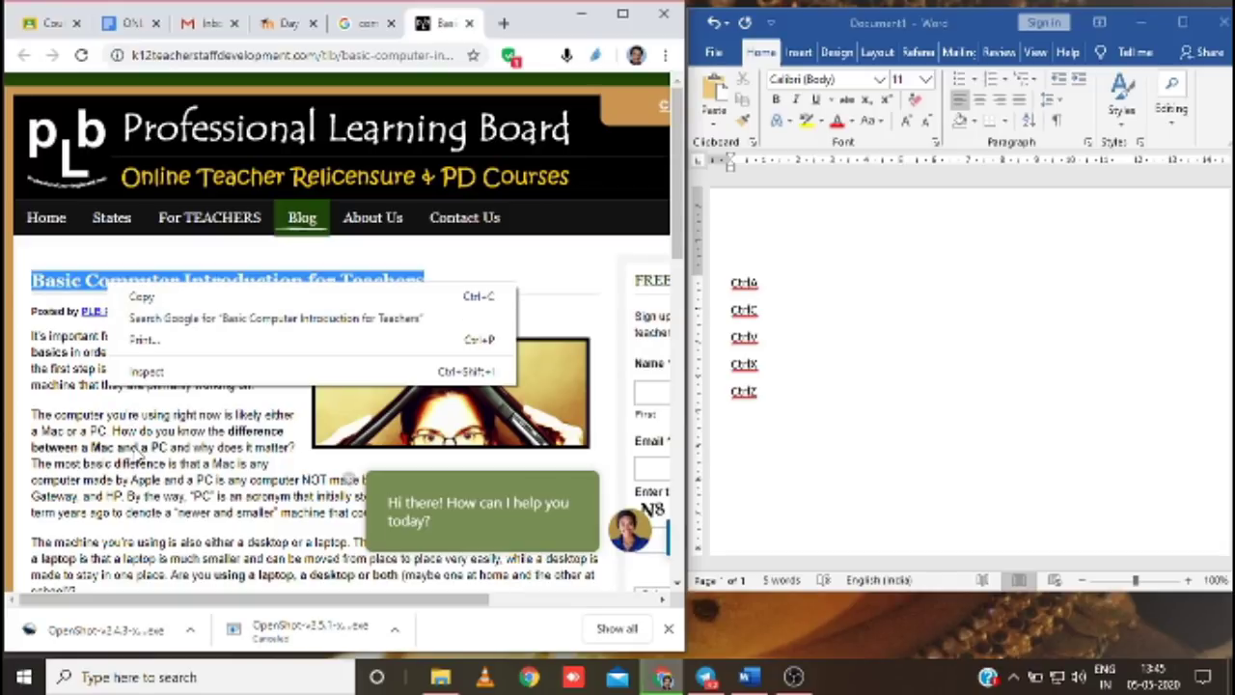
{"action": "left_click", "coordinate": [126, 417]}
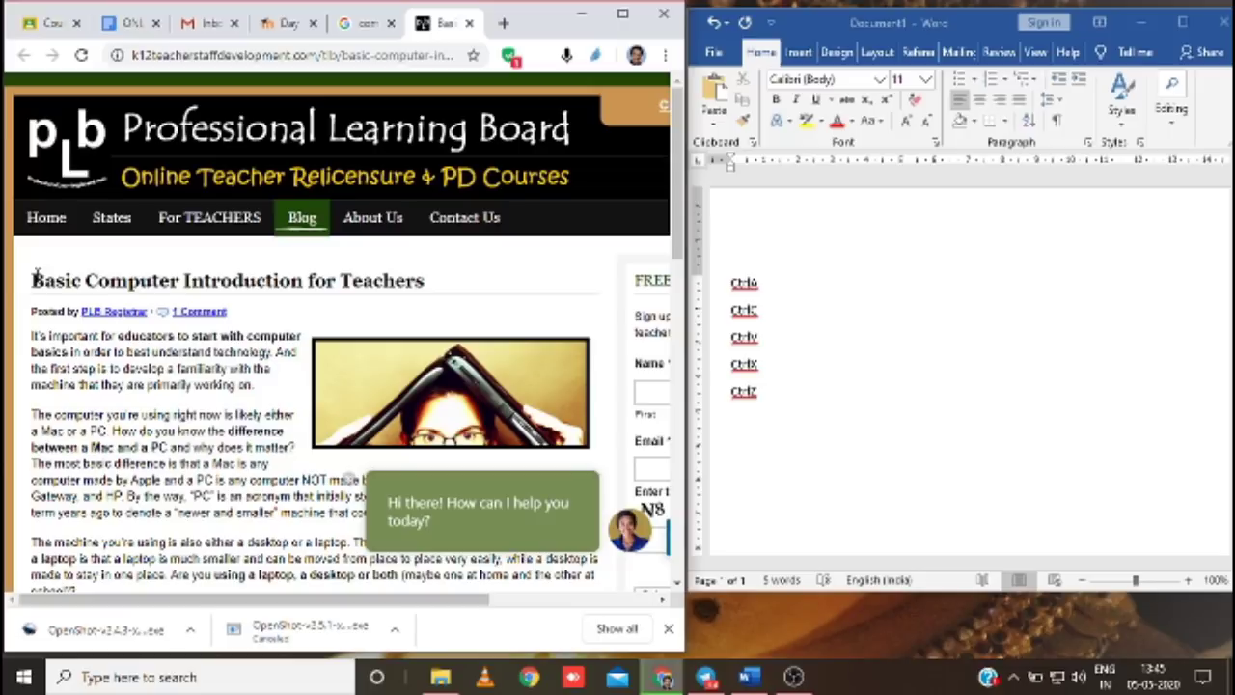
Copy the whole article from its "Basic Computer Introduction for Teachers" heading through the "Introduction to Technology for Teachers" line.
{"action": "left_click_drag", "start_coordinate": [36, 274], "coordinate": [167, 304]}
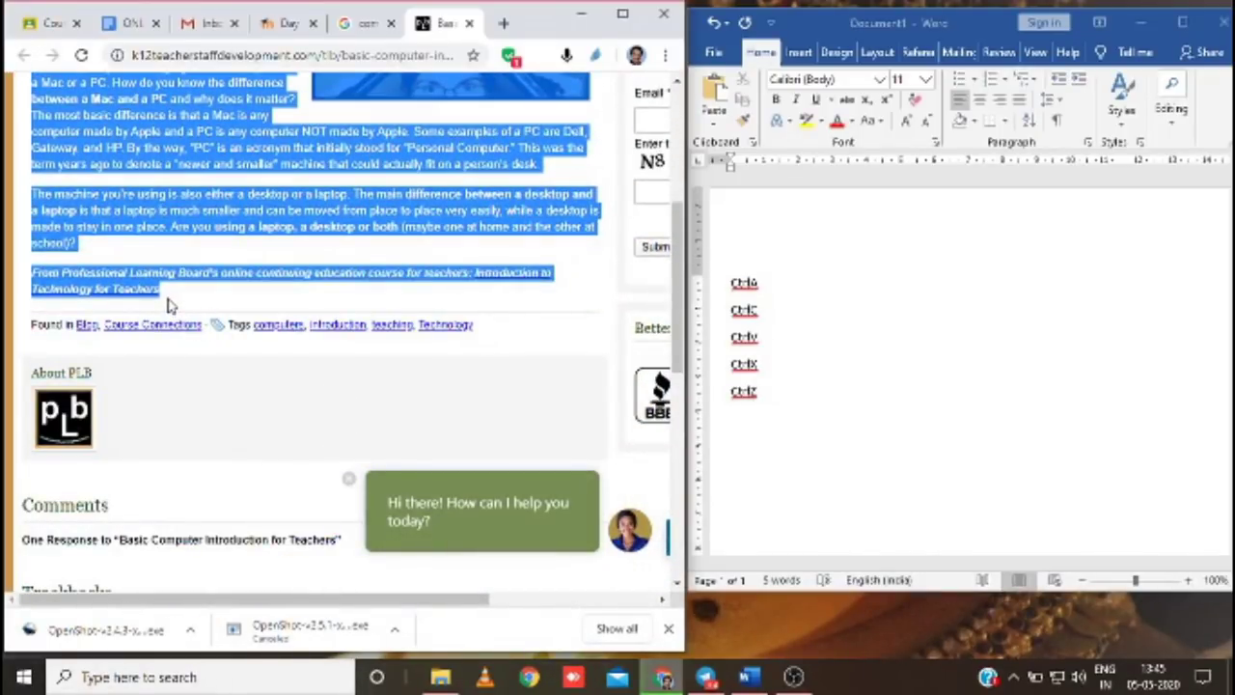
{"action": "right_click", "coordinate": [138, 290]}
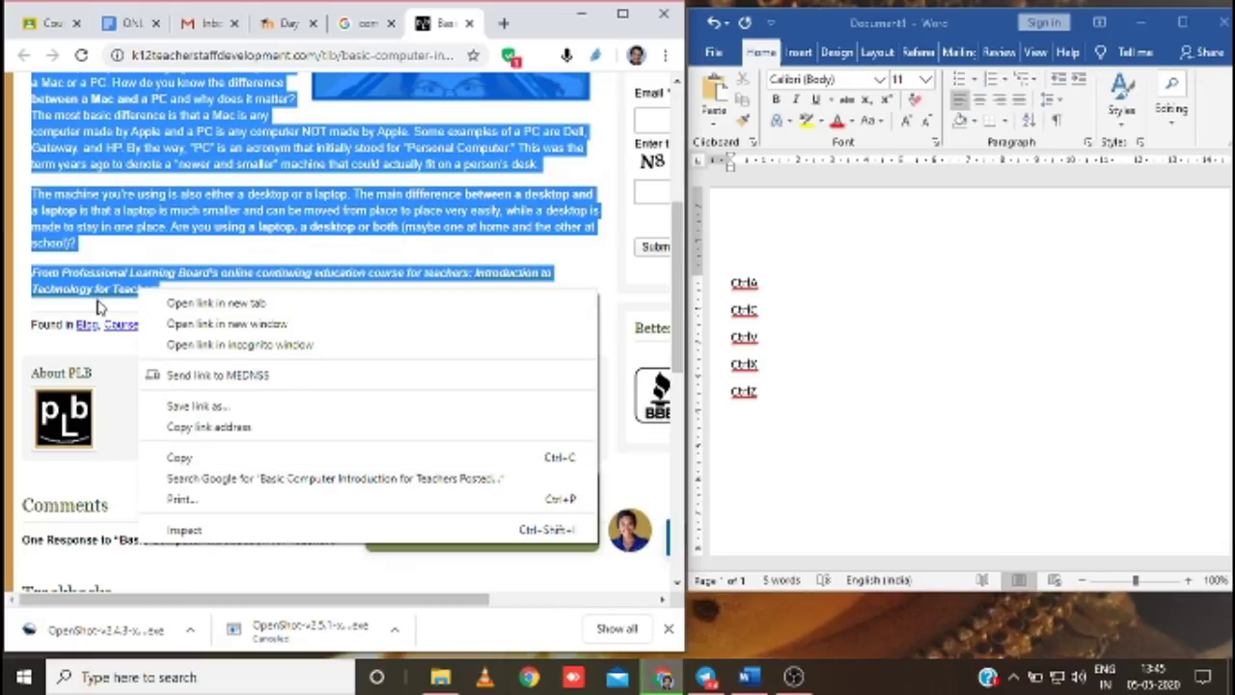
{"action": "left_click", "coordinate": [188, 459]}
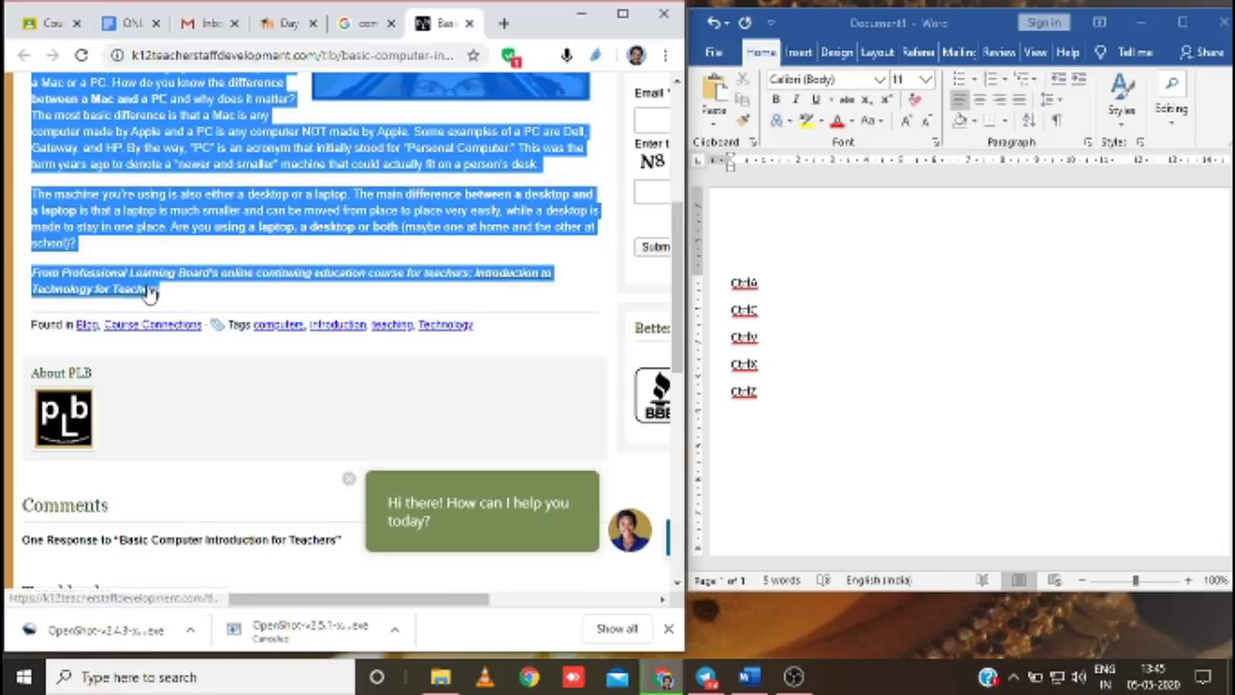
Switch to Word, paste the copied article below the "CtrlZ" line, and maximize the document window.
{"action": "left_click", "coordinate": [760, 444]}
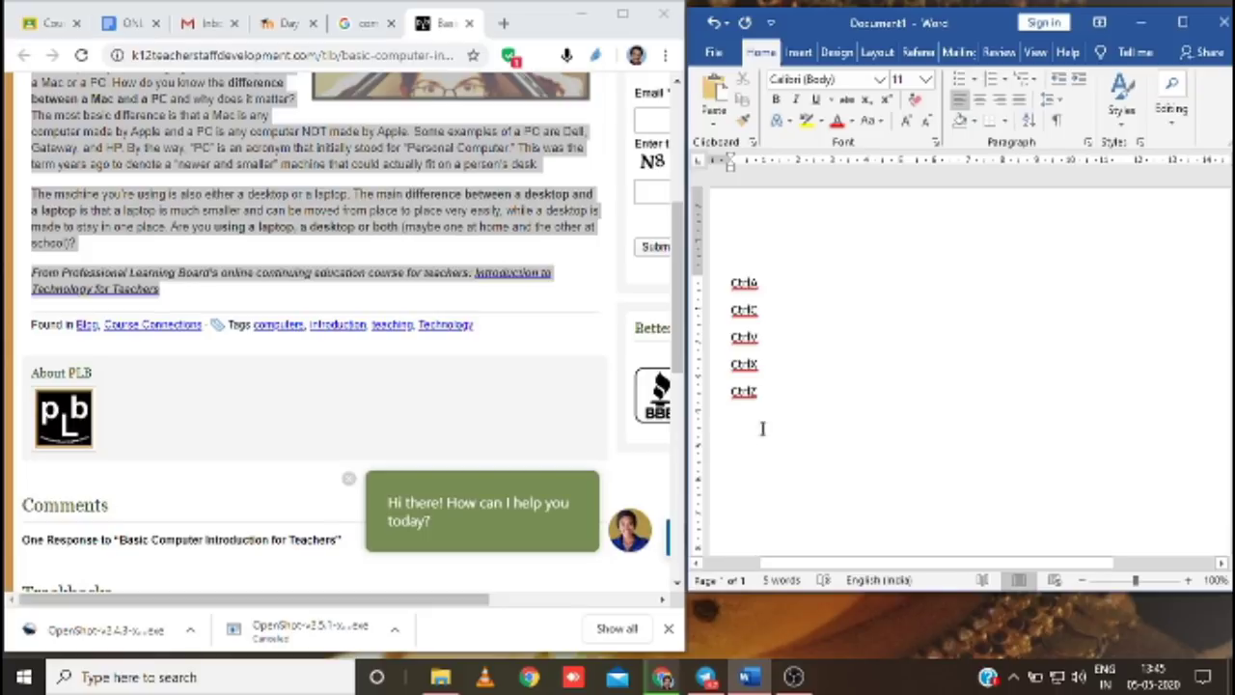
{"action": "left_click", "coordinate": [1184, 29]}
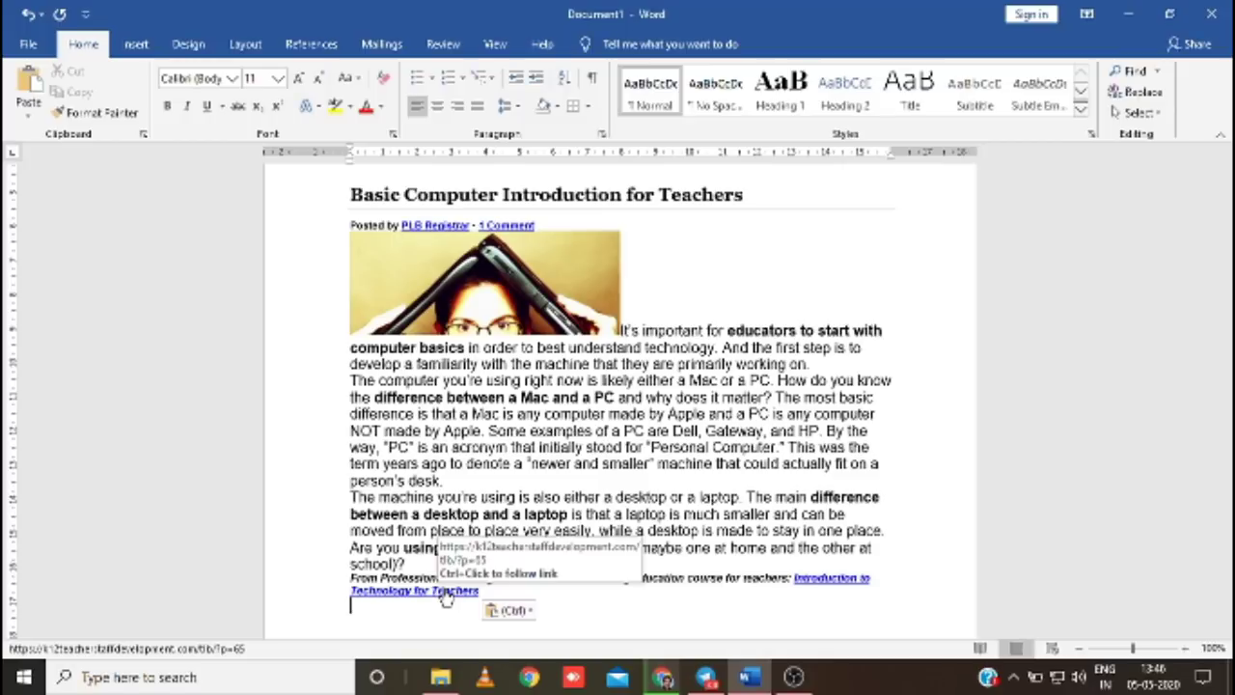
Undo the formatted paste and insert the article through Paste Special as Unformatted Text.
{"action": "key", "text": "ctrl+z"}
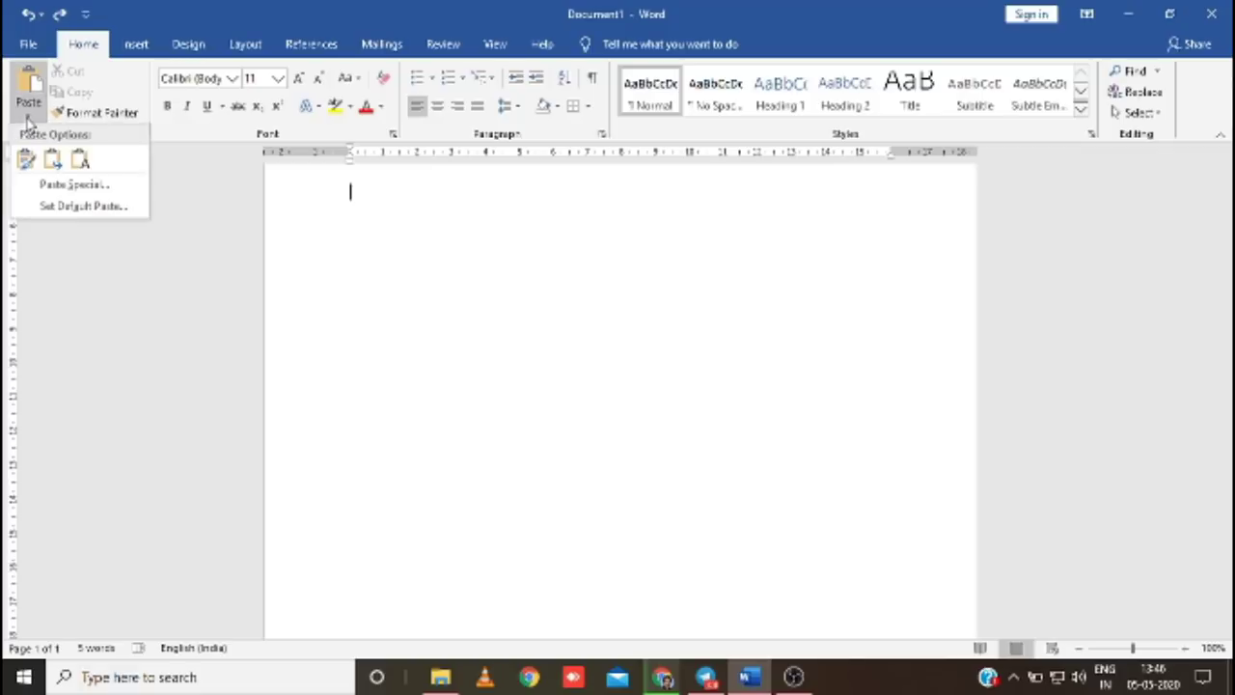
{"action": "left_click", "coordinate": [60, 190]}
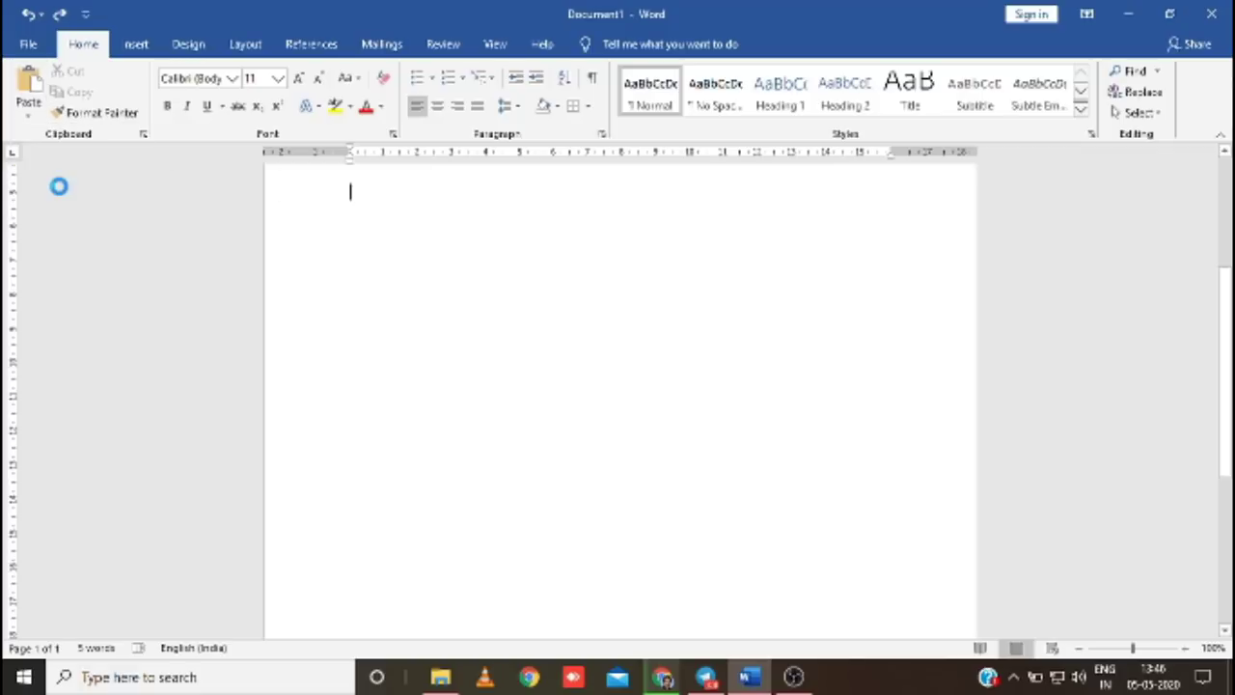
{"action": "left_click", "coordinate": [494, 248]}
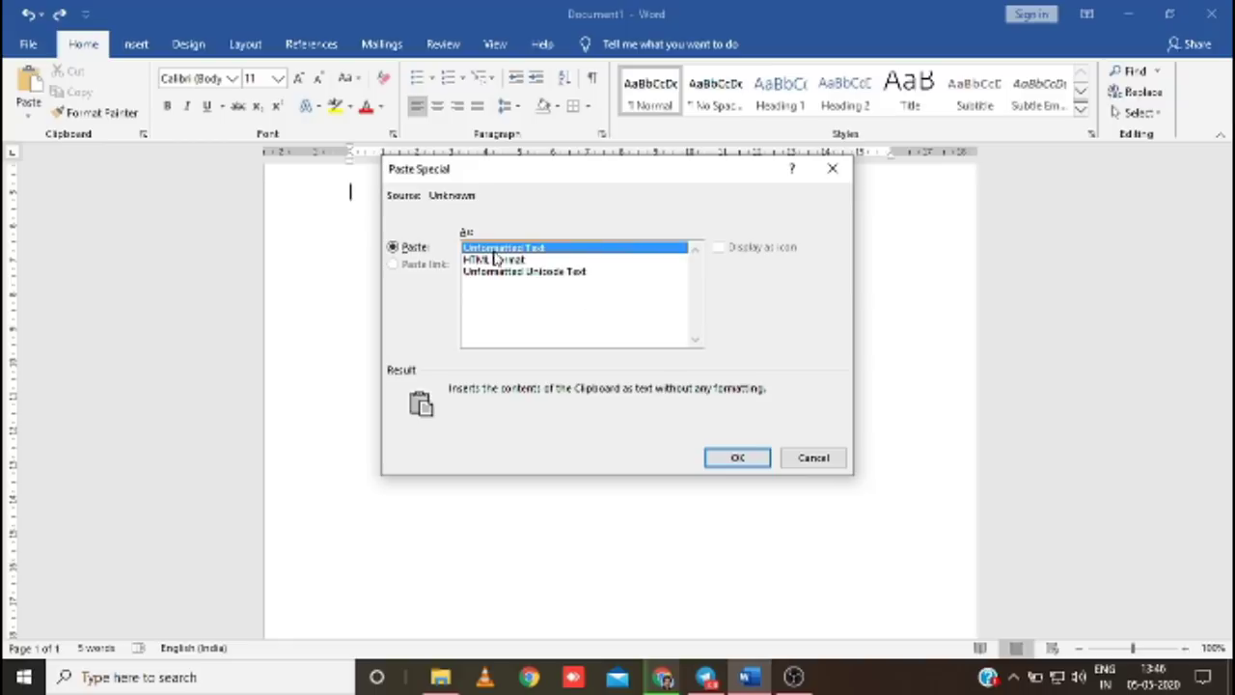
{"action": "left_click", "coordinate": [751, 460]}
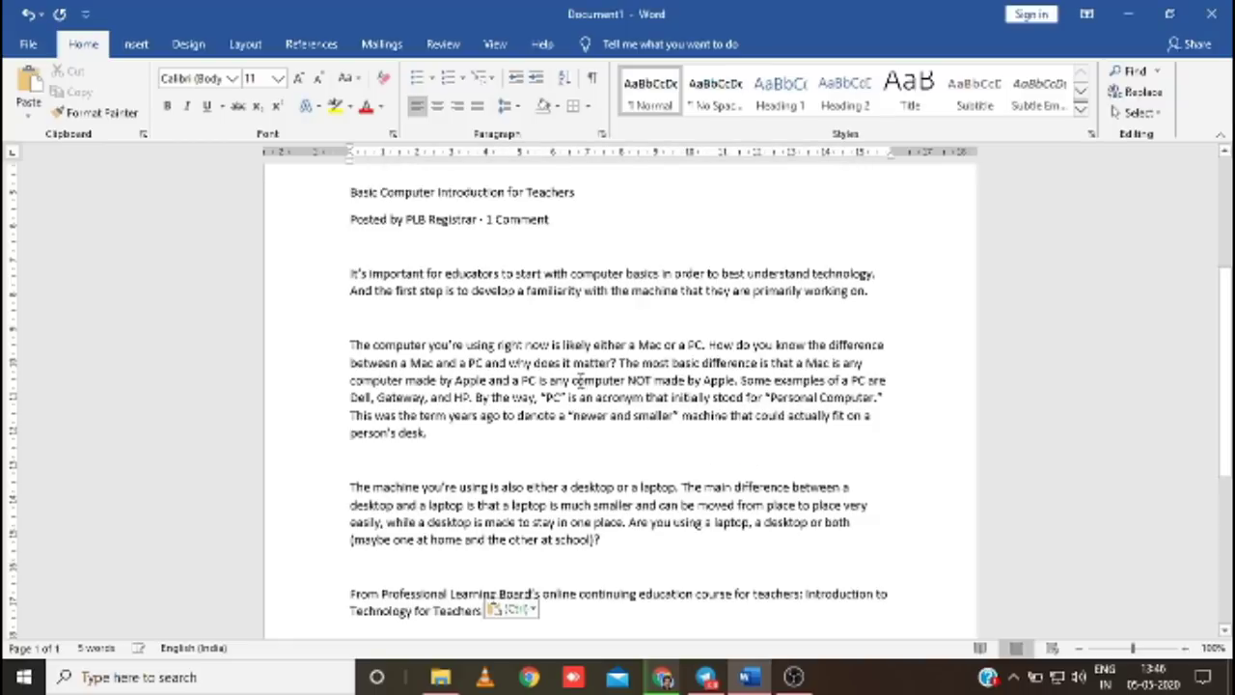
Look over the pasted plain text, turning the paragraph marks on and off again.
{"action": "scroll", "coordinate": [581, 381], "scroll_direction": "up", "scroll_amount": 2}
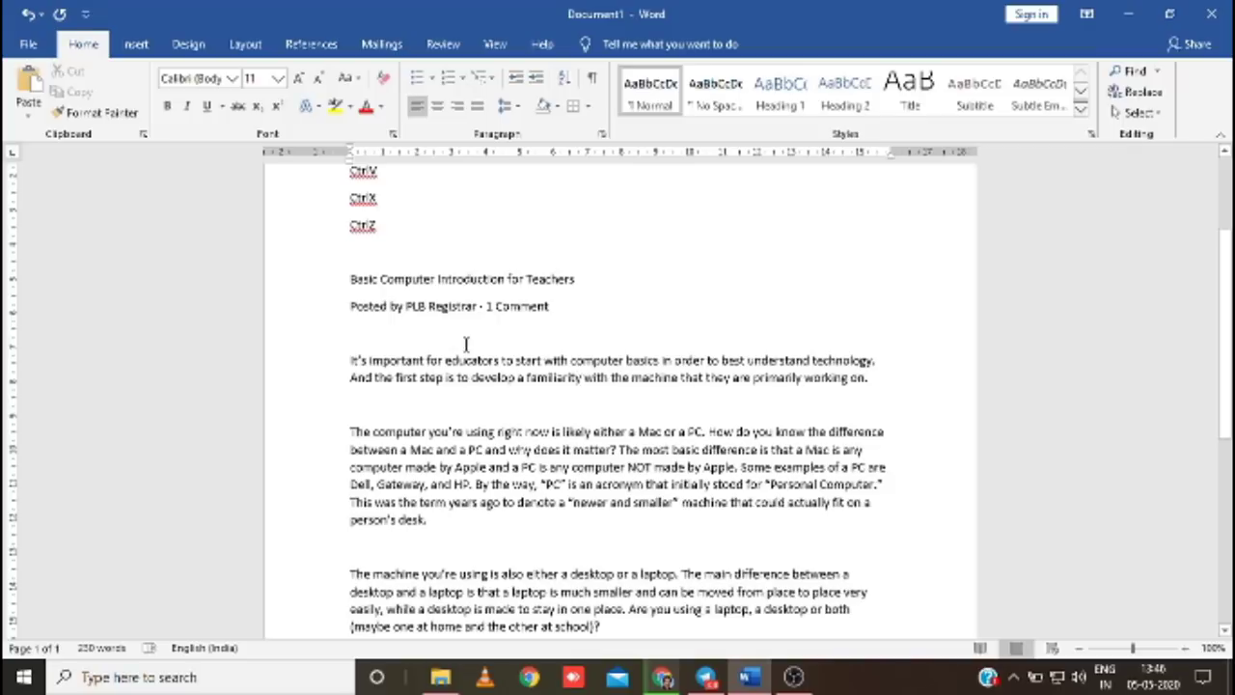
{"action": "scroll", "coordinate": [489, 467], "scroll_direction": "down", "scroll_amount": 2}
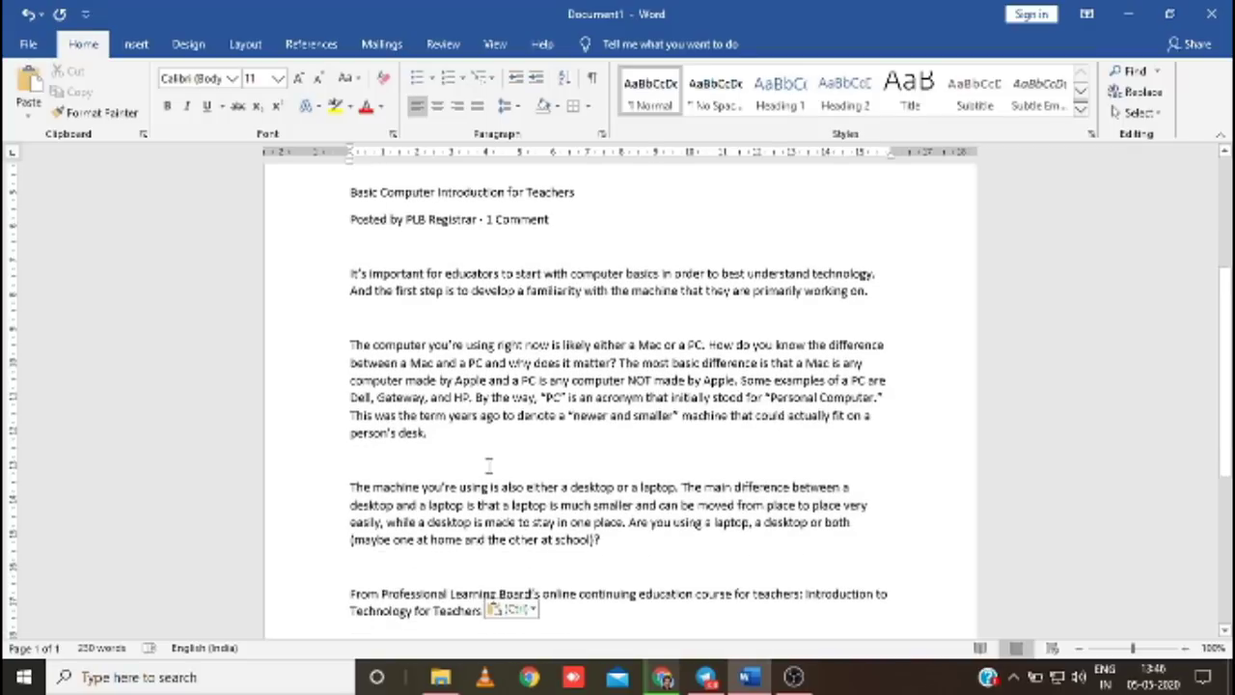
{"action": "scroll", "coordinate": [550, 584], "scroll_direction": "down", "scroll_amount": 2}
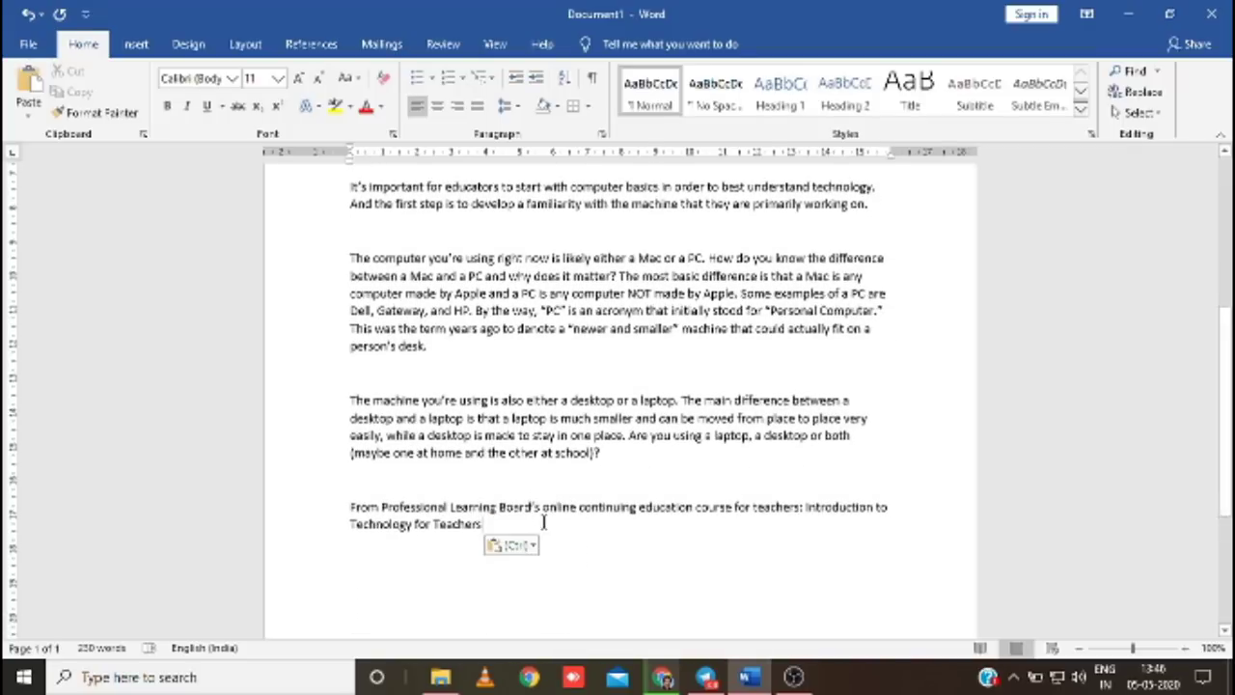
{"action": "scroll", "coordinate": [540, 522], "scroll_direction": "up", "scroll_amount": 1}
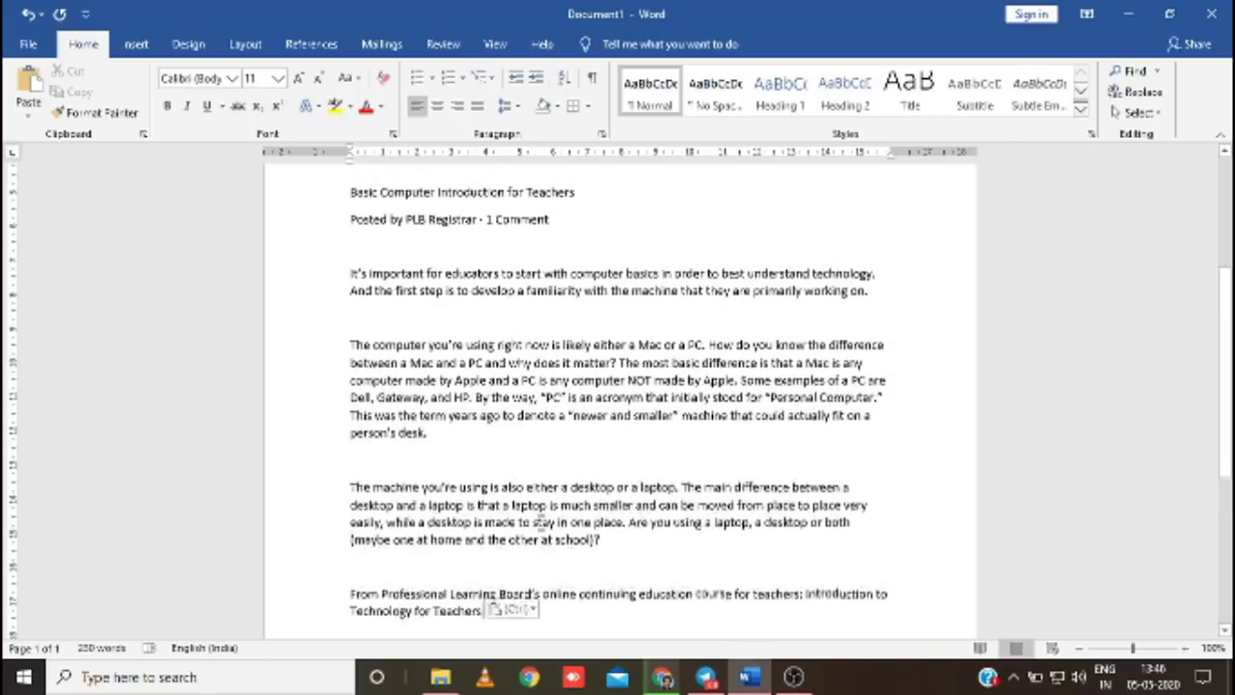
{"action": "scroll", "coordinate": [541, 522], "scroll_direction": "up", "scroll_amount": 1}
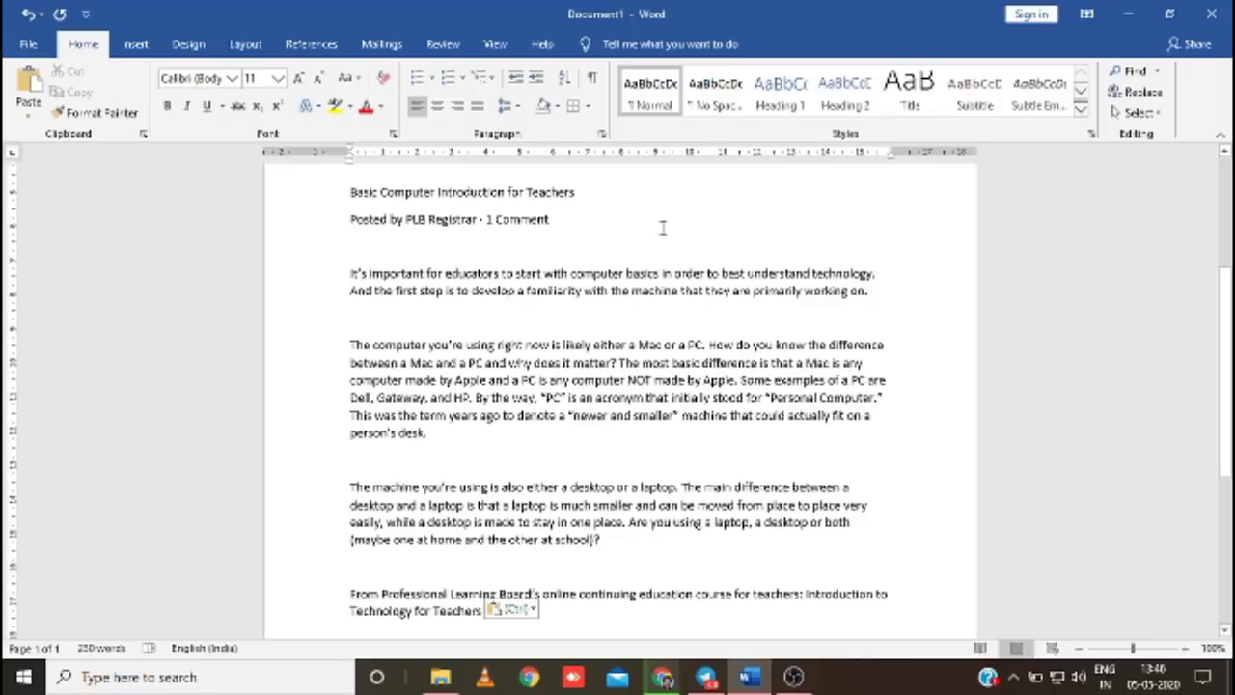
{"action": "left_click", "coordinate": [591, 77]}
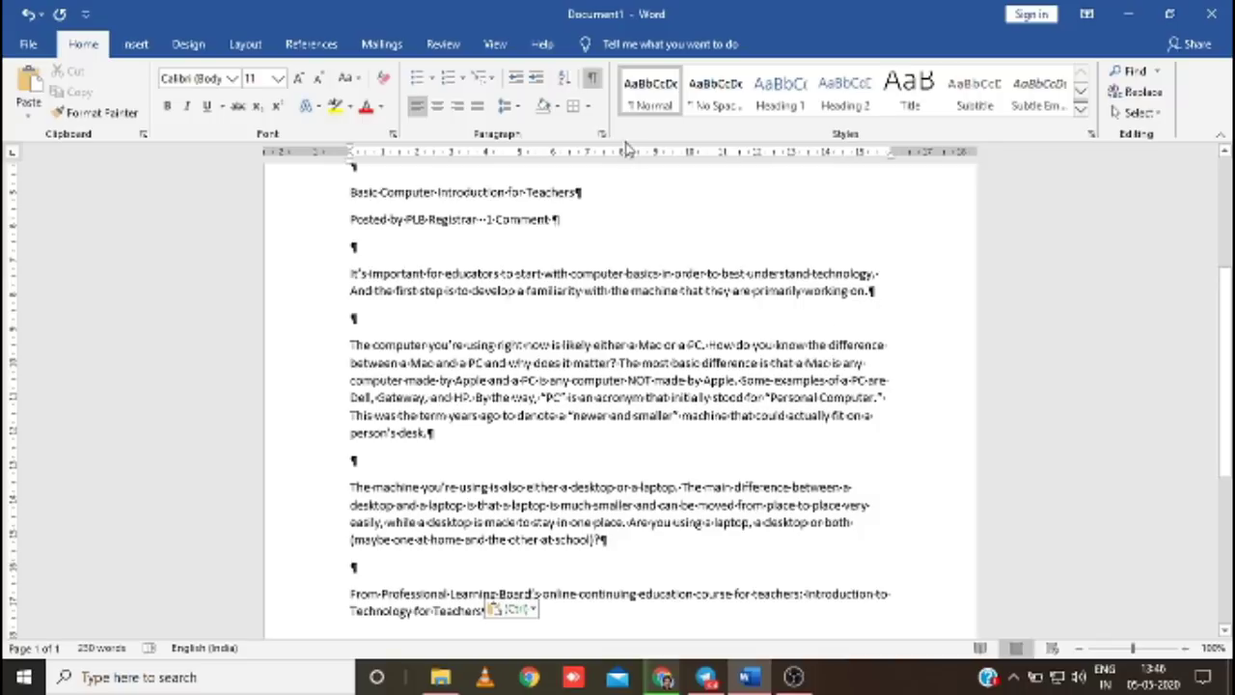
{"action": "left_click", "coordinate": [591, 77]}
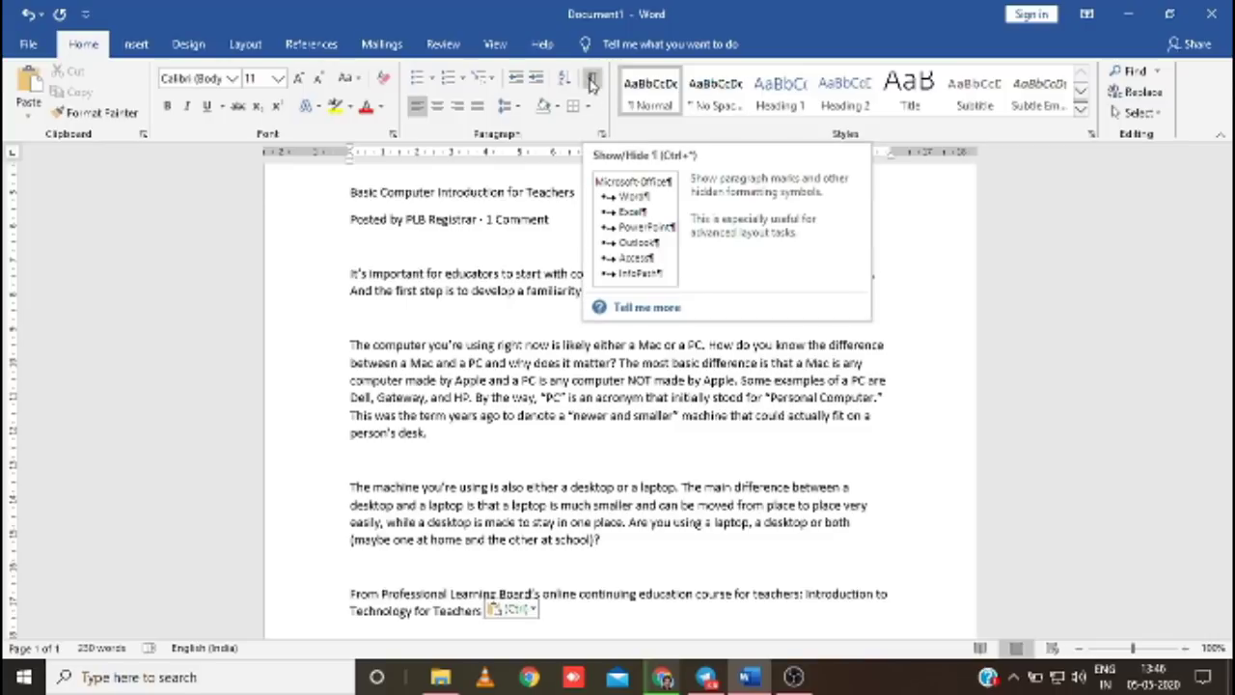
Show the paragraph marks and add two more empty paragraphs above the "Basic Computer Introduction for Teachers" line.
{"action": "scroll", "coordinate": [508, 362], "scroll_direction": "up", "scroll_amount": 2}
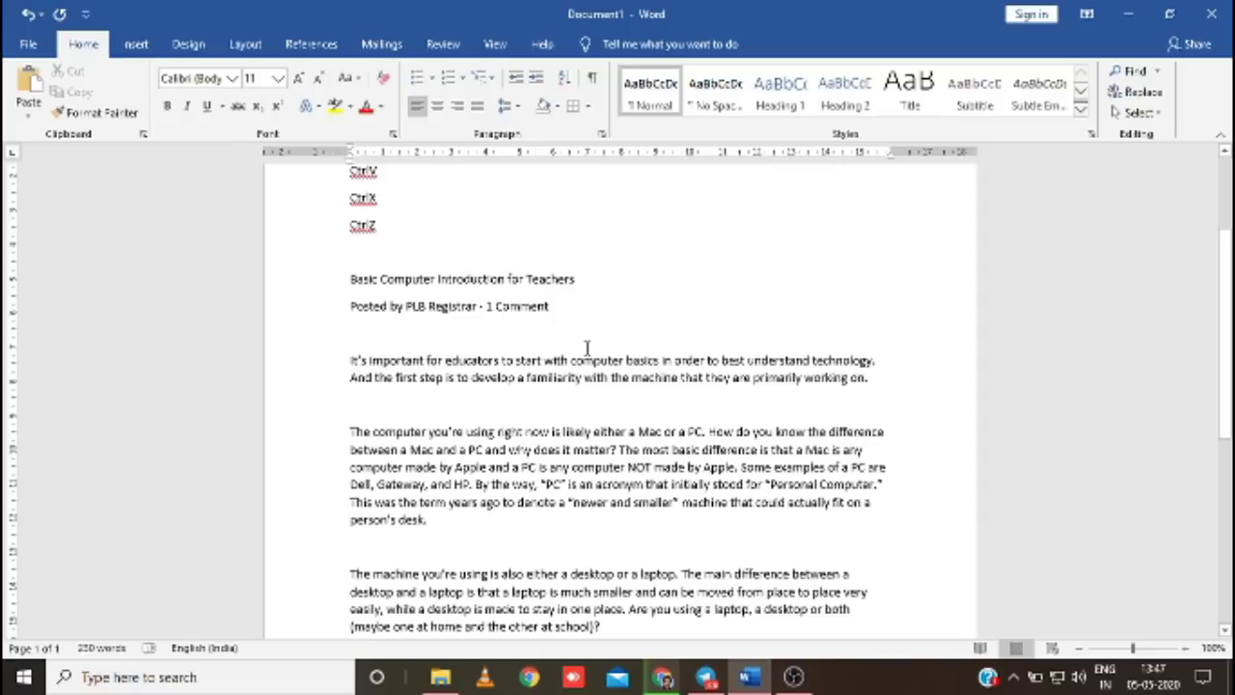
{"action": "left_click", "coordinate": [594, 85]}
{"action": "scroll", "coordinate": [414, 206], "scroll_direction": "up", "scroll_amount": 1}
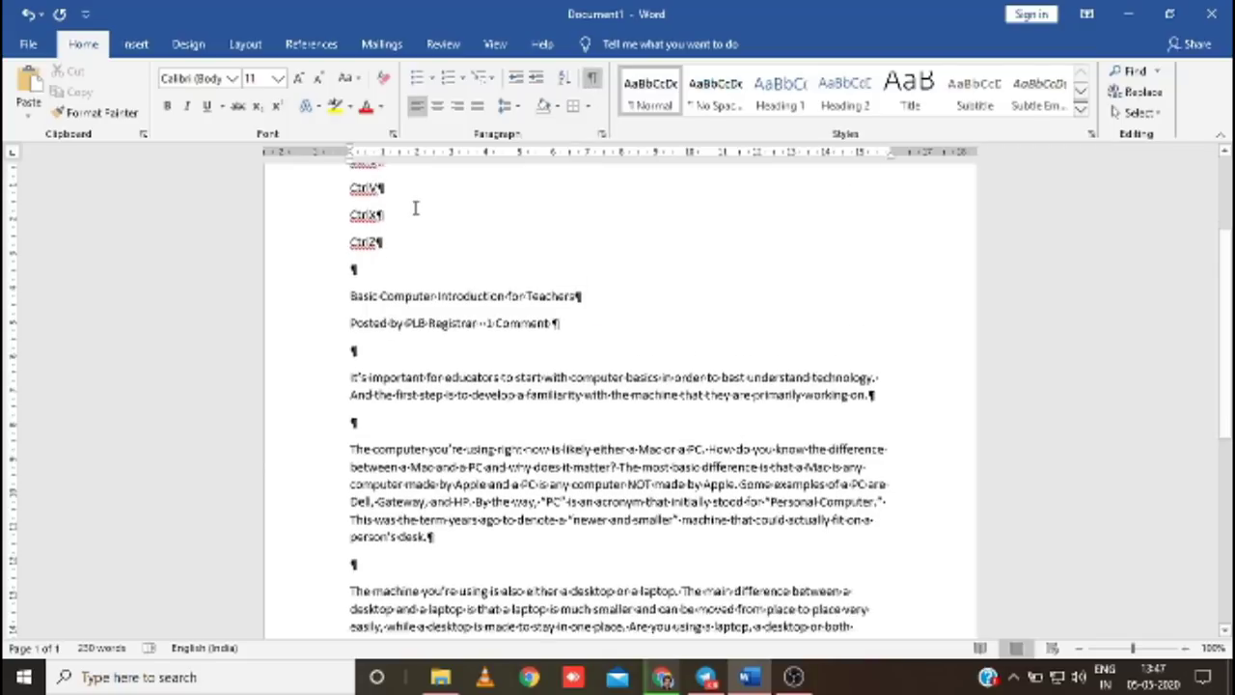
{"action": "scroll", "coordinate": [401, 237], "scroll_direction": "up", "scroll_amount": 2}
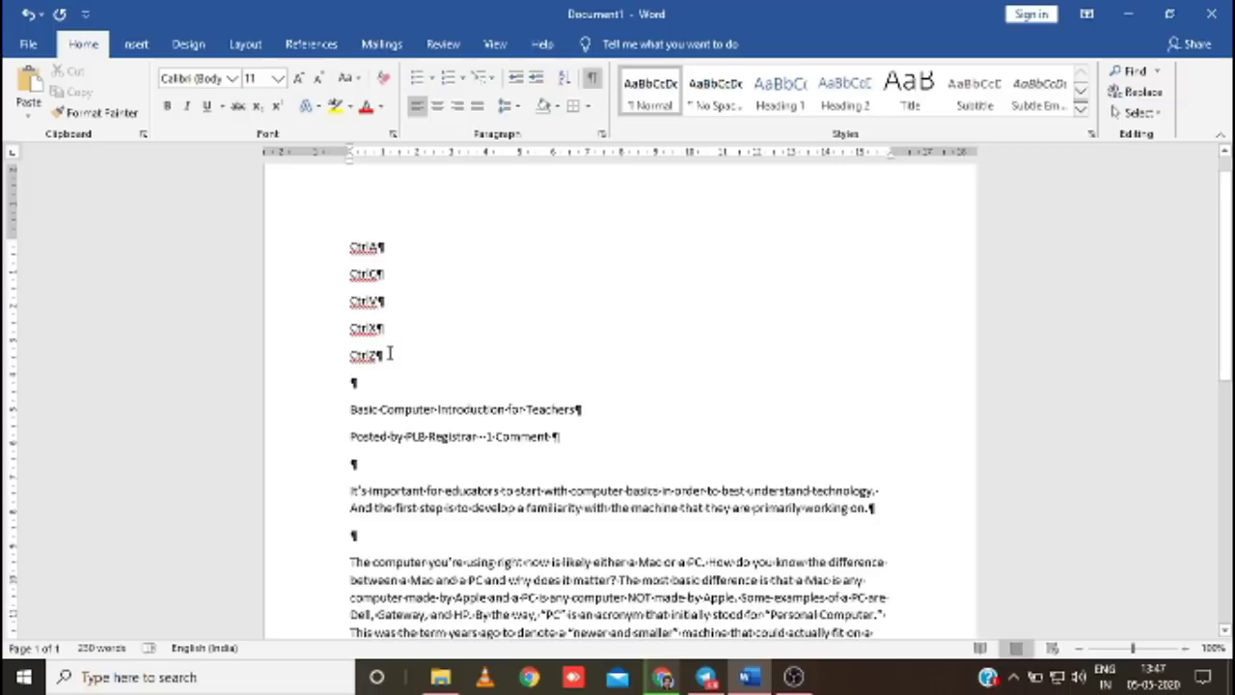
{"action": "scroll", "coordinate": [390, 350], "scroll_direction": "down", "scroll_amount": 3}
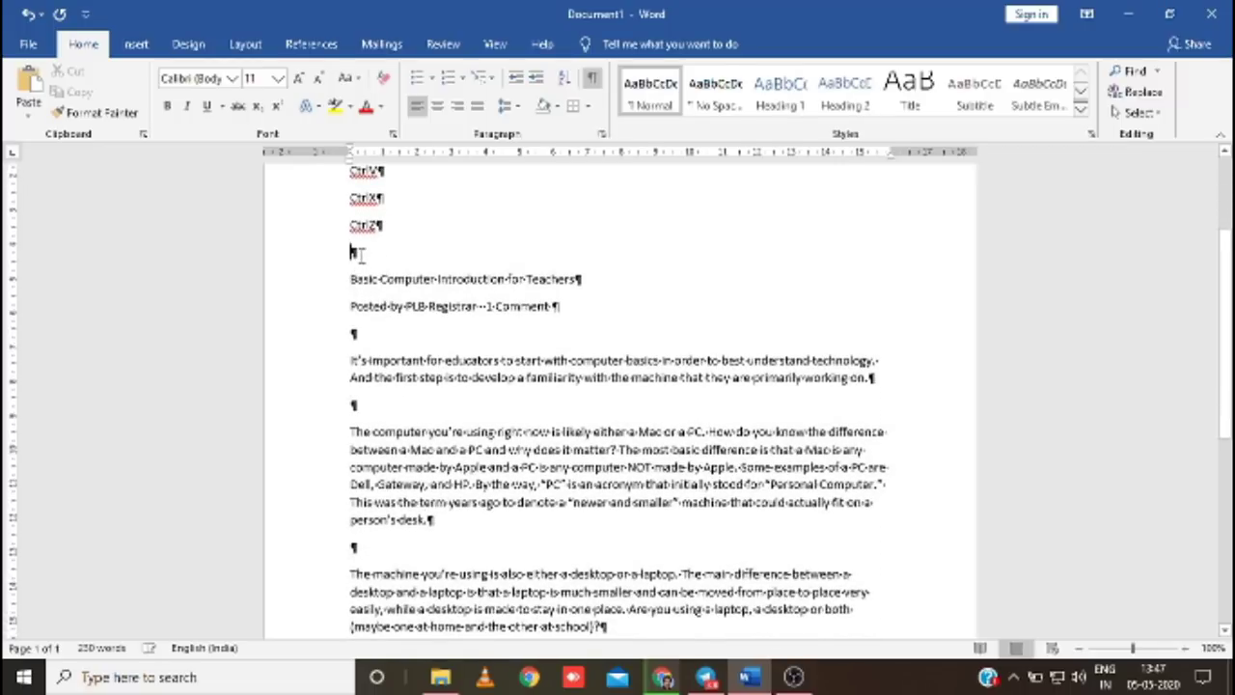
{"action": "key", "text": "Return"}
{"action": "key", "text": "Return"}
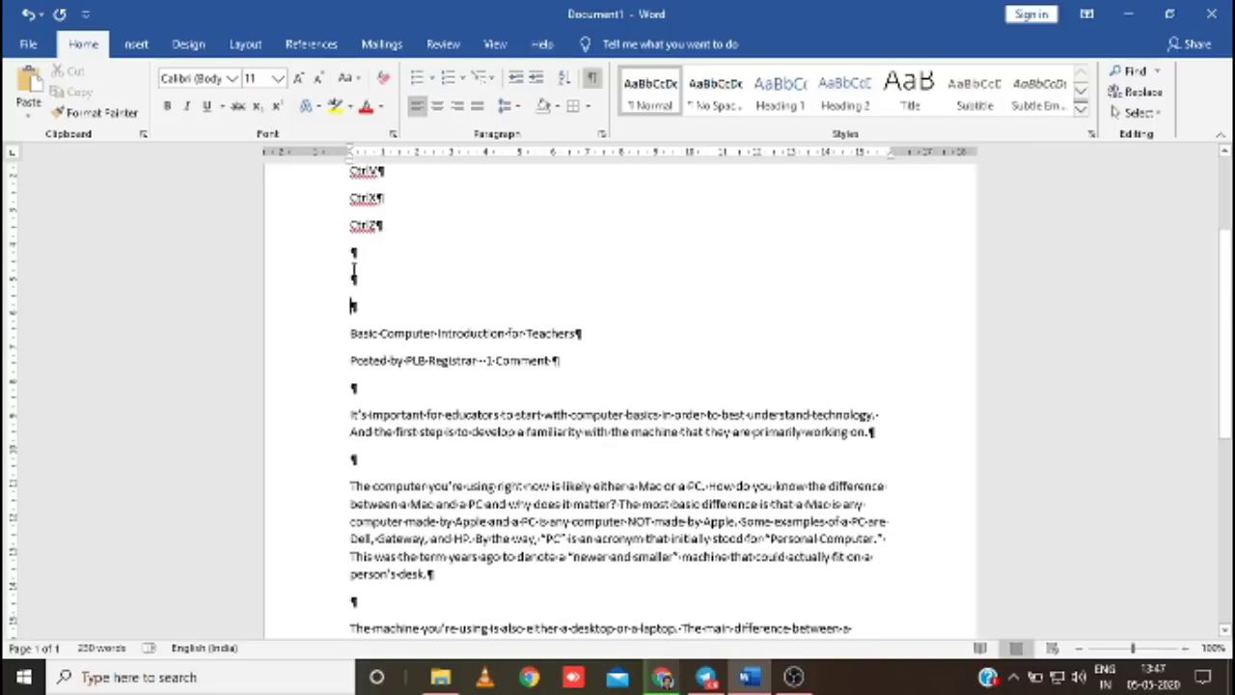
Replace the dash between "Registrar" and "1 Comment" with blank spaces.
{"action": "double_click", "coordinate": [483, 360]}
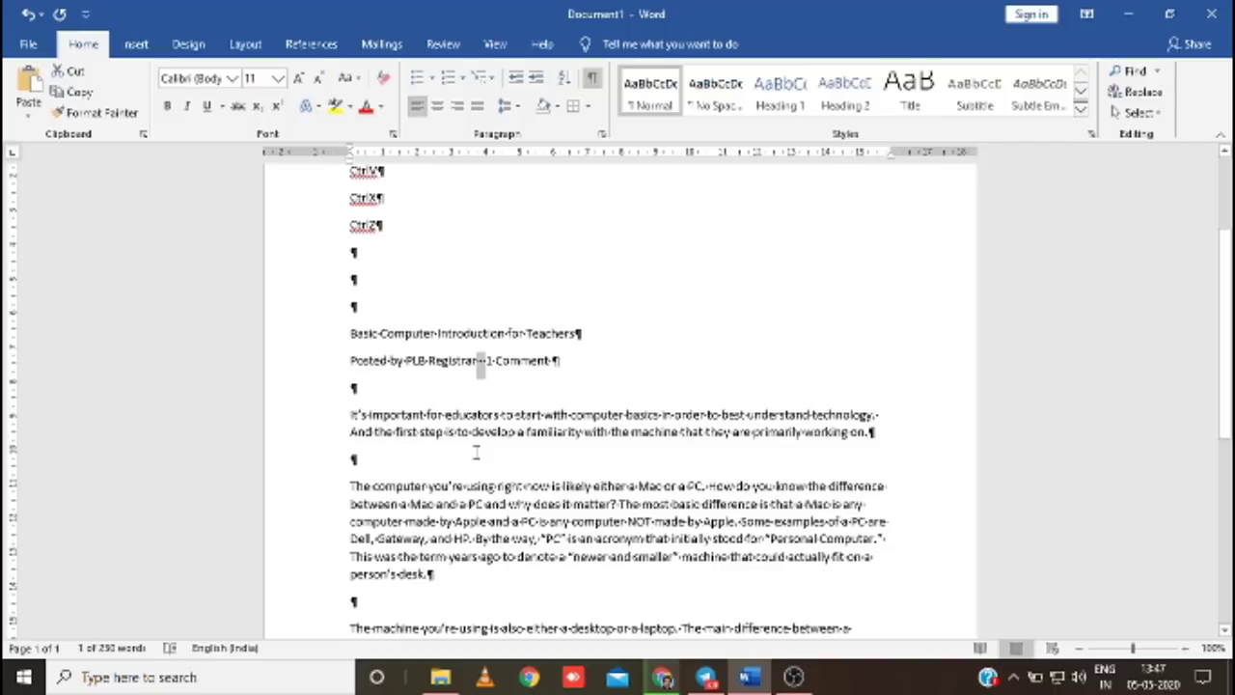
{"action": "key", "text": "Delete"}
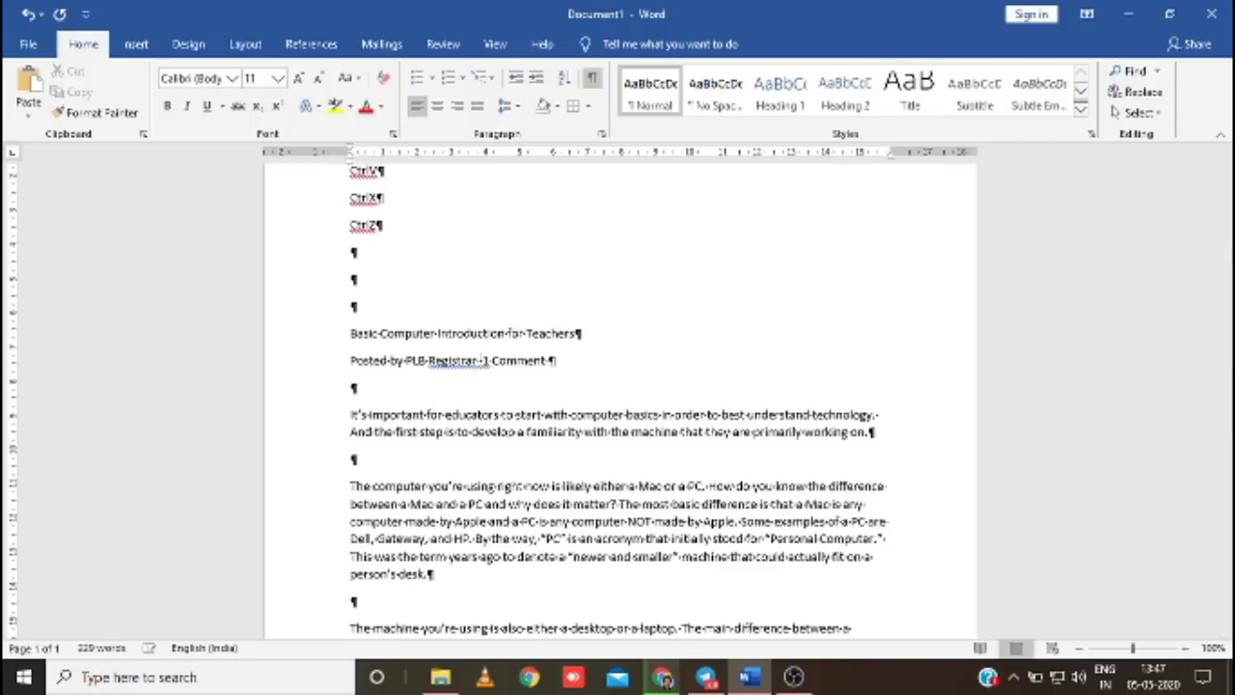
{"action": "key", "text": "ctrl+z"}
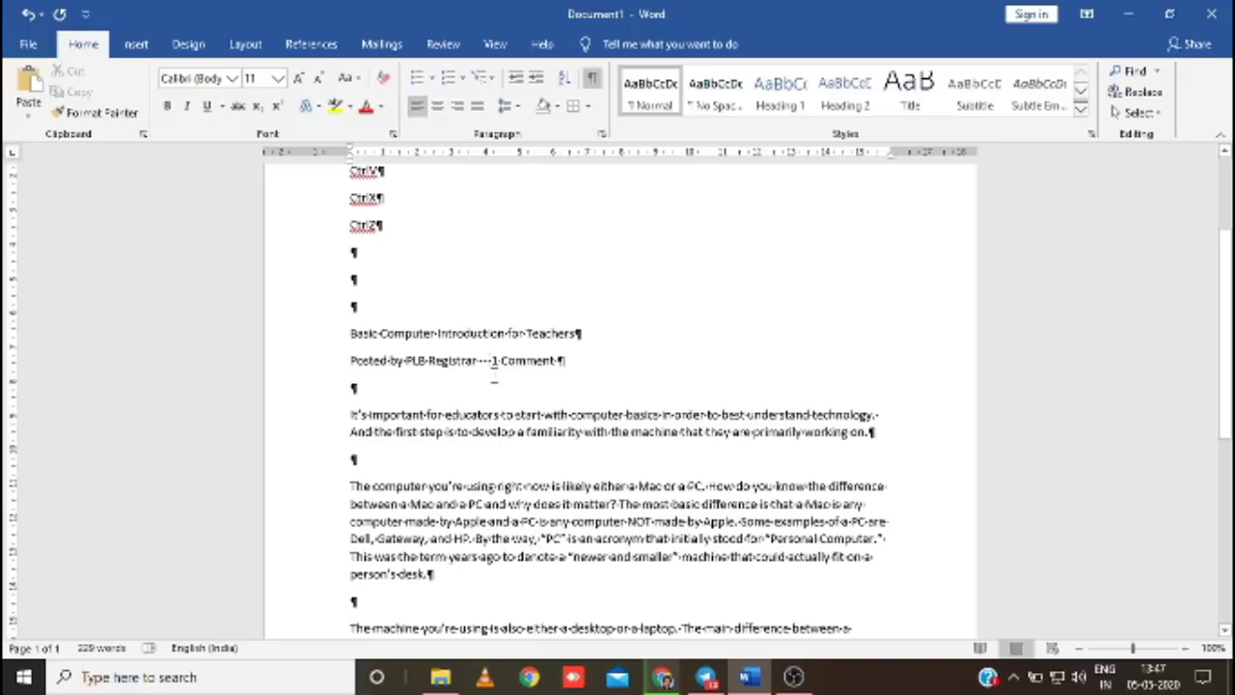
Hide the paragraph and space marks and display them again to compare the document's spacing.
{"action": "left_click", "coordinate": [593, 79]}
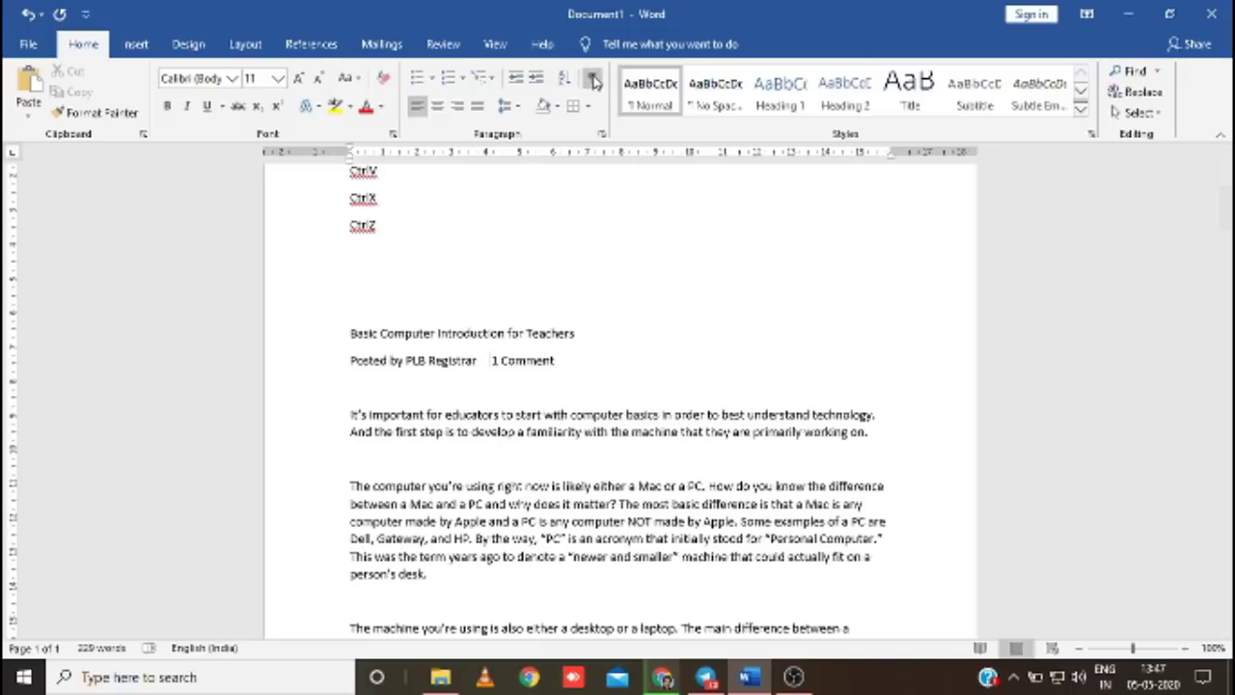
{"action": "left_click", "coordinate": [594, 81]}
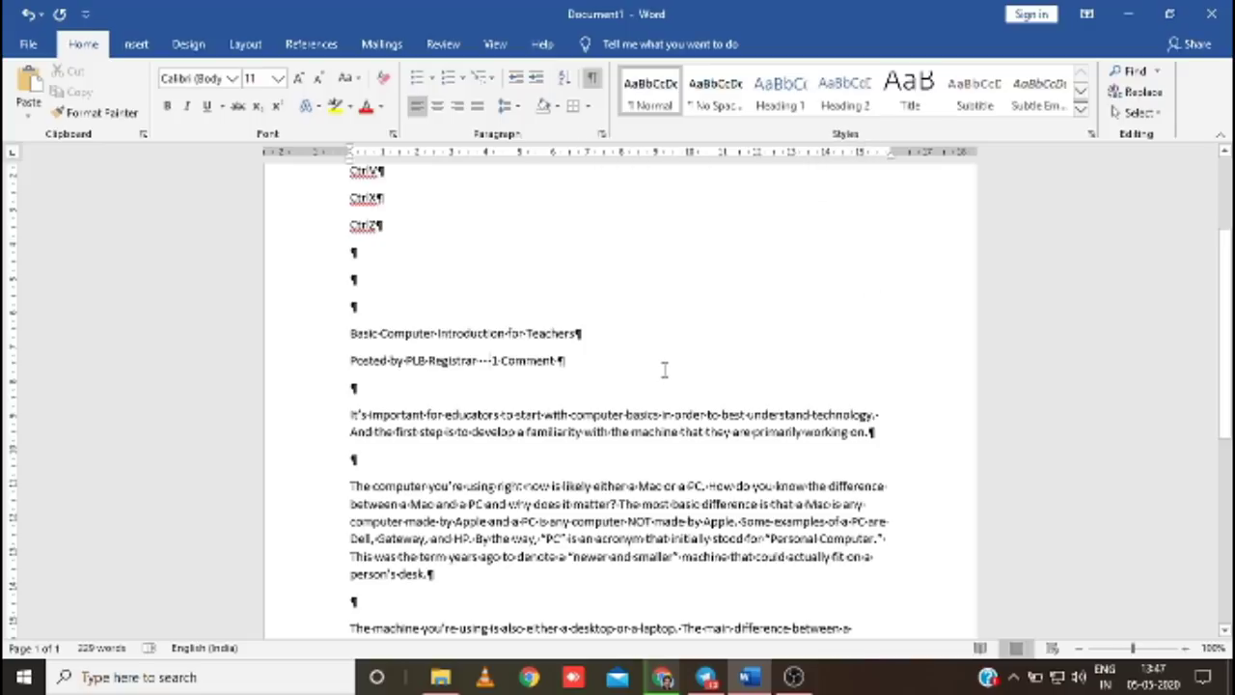
{"action": "scroll", "coordinate": [823, 384], "scroll_direction": "down", "scroll_amount": 2}
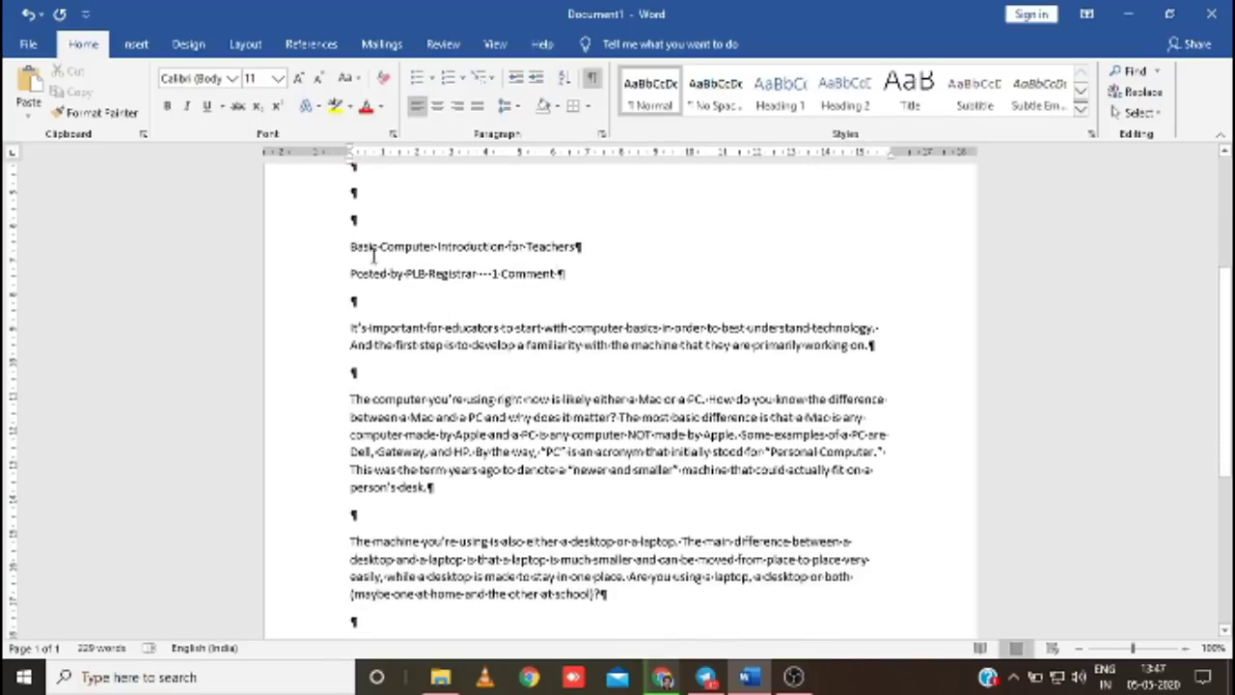
Justify the pasted article text and indent the first line of each of its four body paragraphs.
{"action": "left_click_drag", "start_coordinate": [352, 220], "coordinate": [603, 564]}
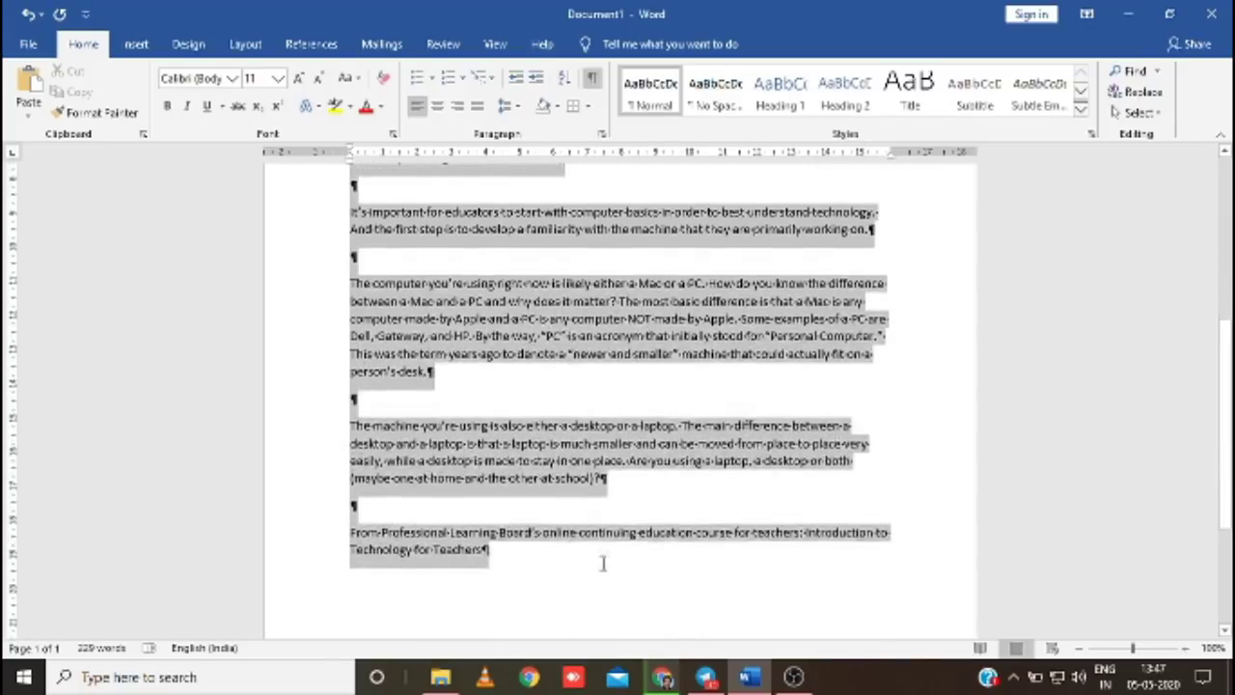
{"action": "left_click", "coordinate": [476, 105]}
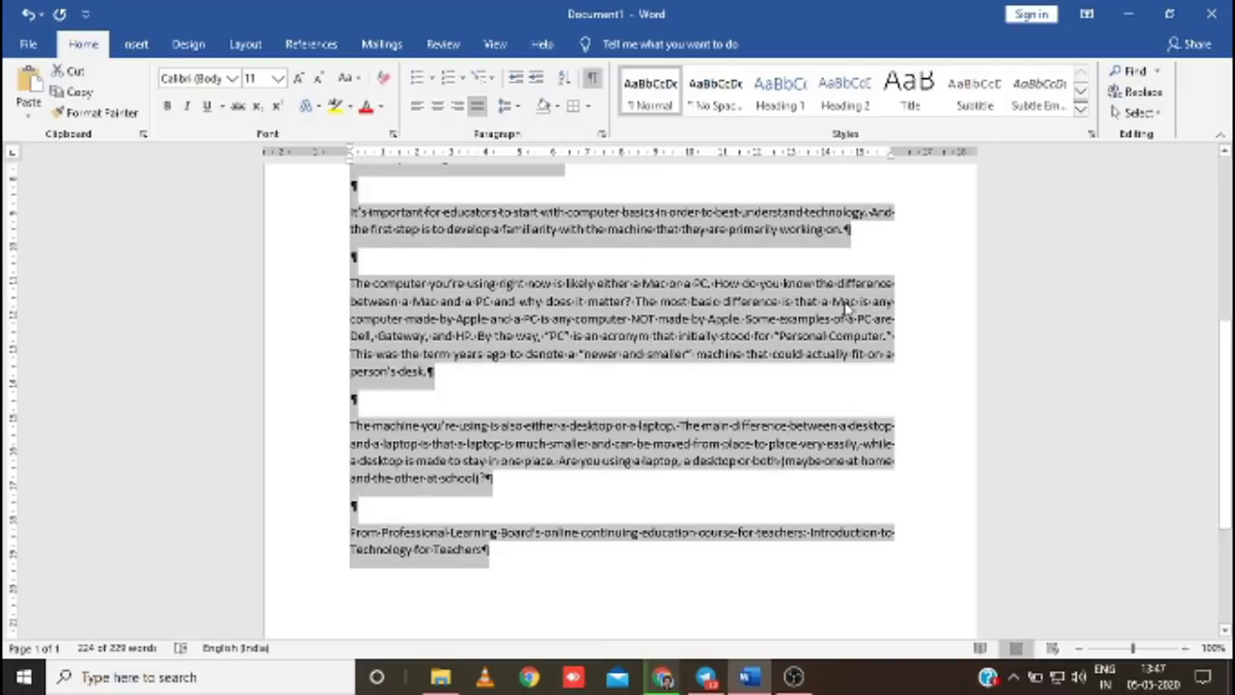
{"action": "left_click", "coordinate": [344, 212]}
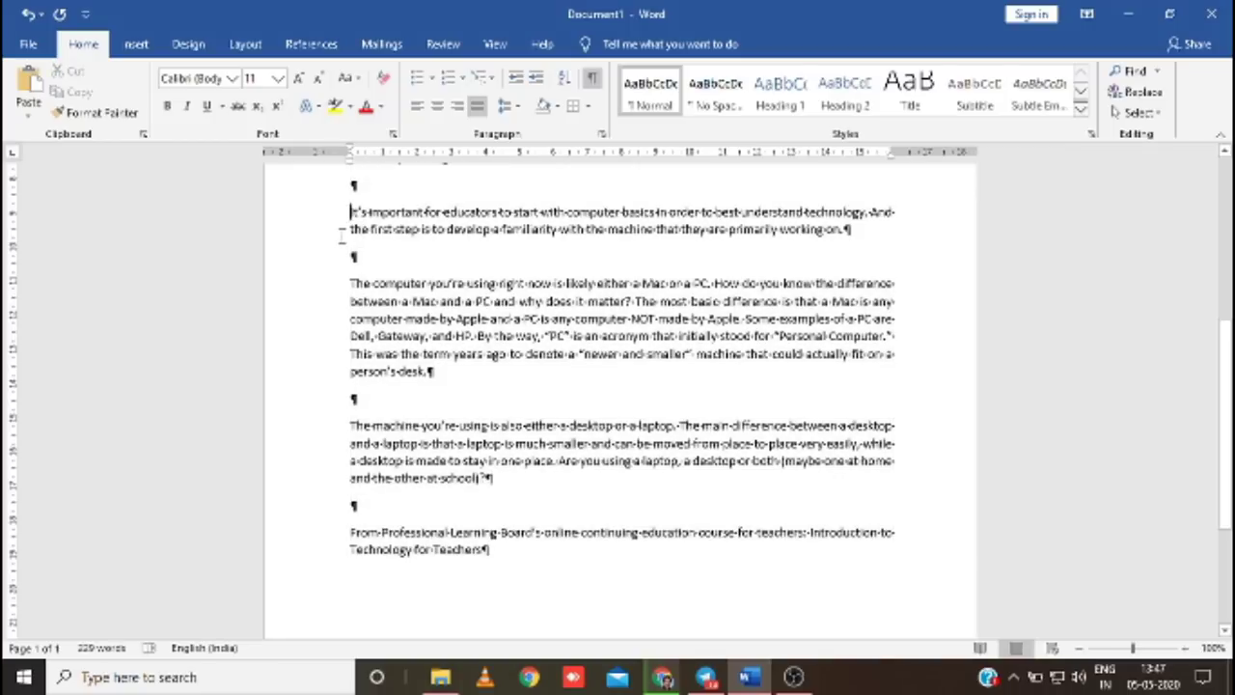
{"action": "key", "text": "Tab"}
{"action": "left_click", "coordinate": [347, 303]}
{"action": "key", "text": "Tab"}
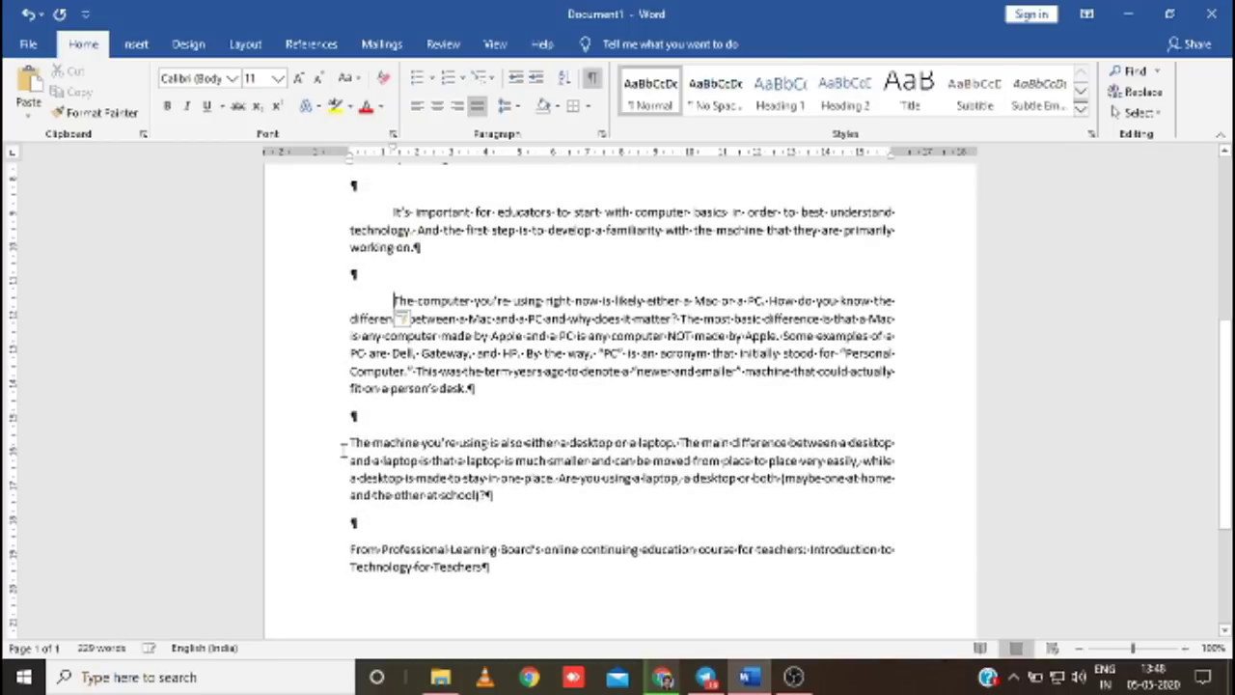
{"action": "left_click", "coordinate": [347, 444]}
{"action": "key", "text": "Tab"}
{"action": "left_click", "coordinate": [351, 549]}
{"action": "key", "text": "Tab"}
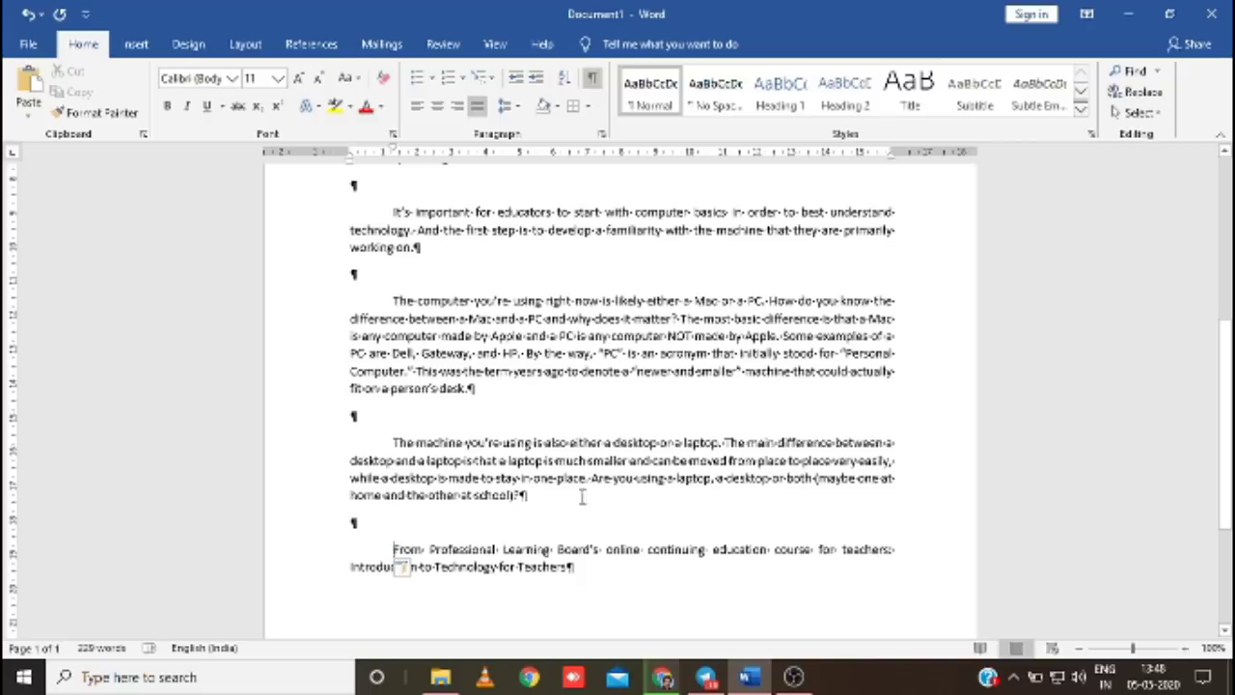
Set the line spacing of the whole pasted article to 1.5.
{"action": "scroll", "coordinate": [405, 386], "scroll_direction": "up", "scroll_amount": 3}
{"action": "left_click_drag", "start_coordinate": [342, 260], "coordinate": [582, 550]}
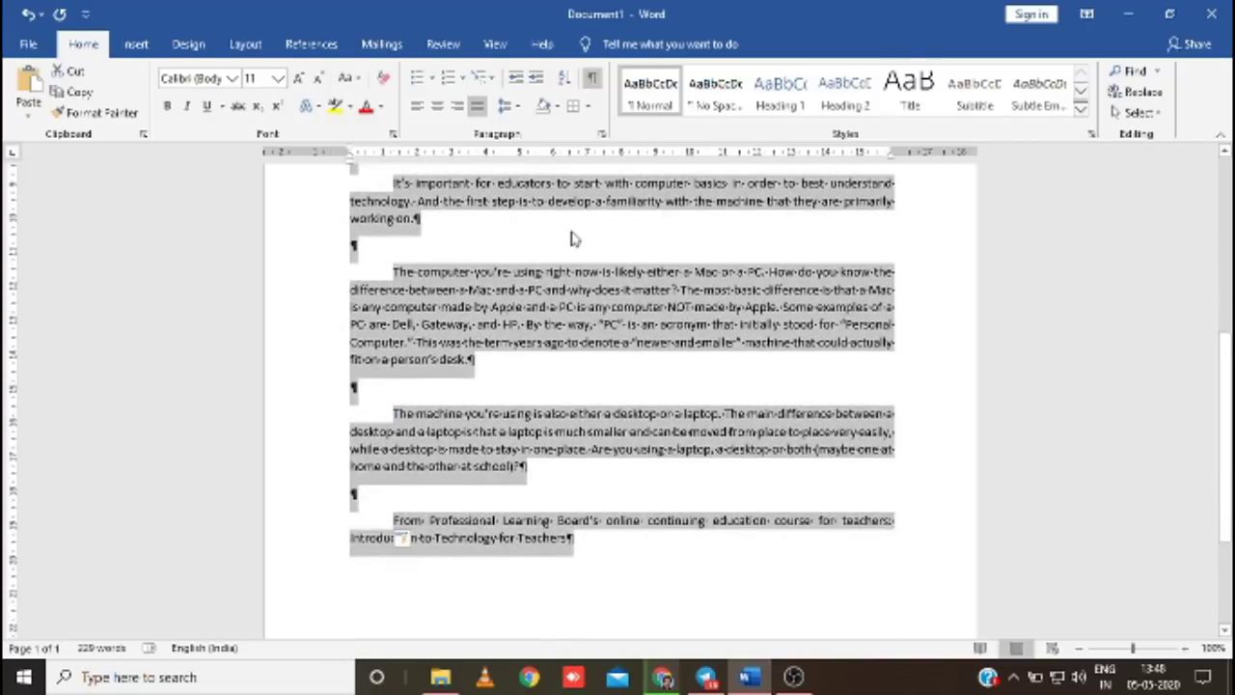
{"action": "left_click", "coordinate": [505, 105]}
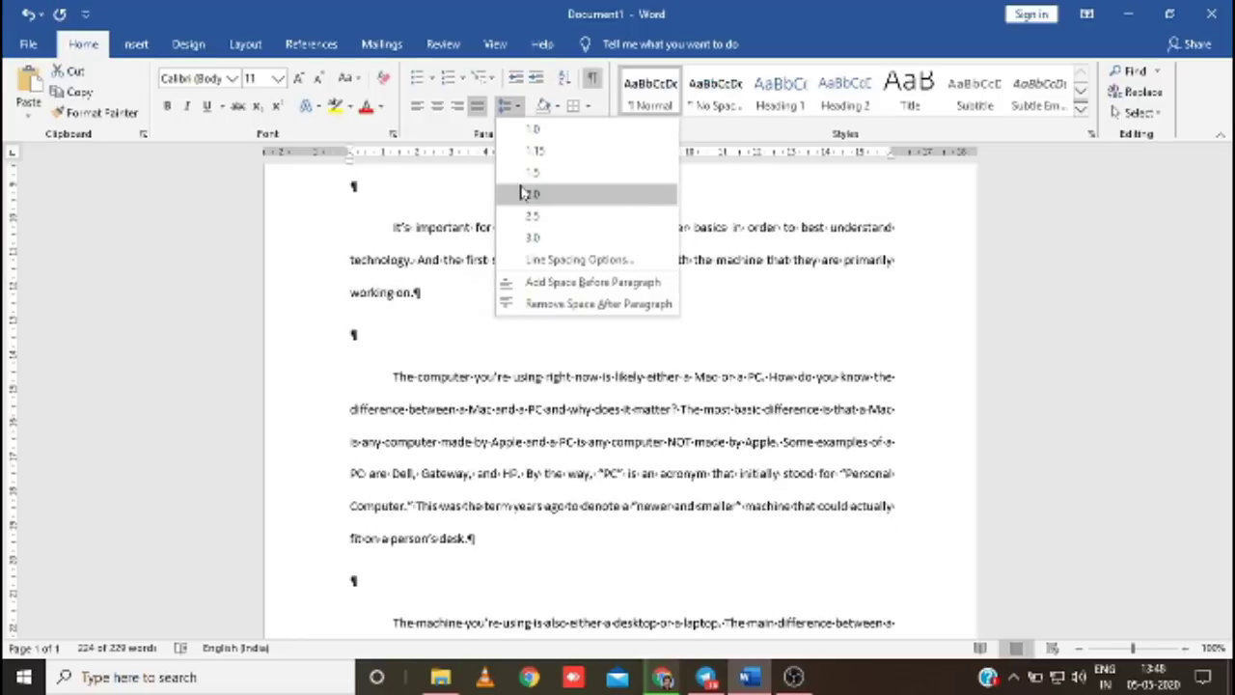
{"action": "left_click", "coordinate": [532, 172]}
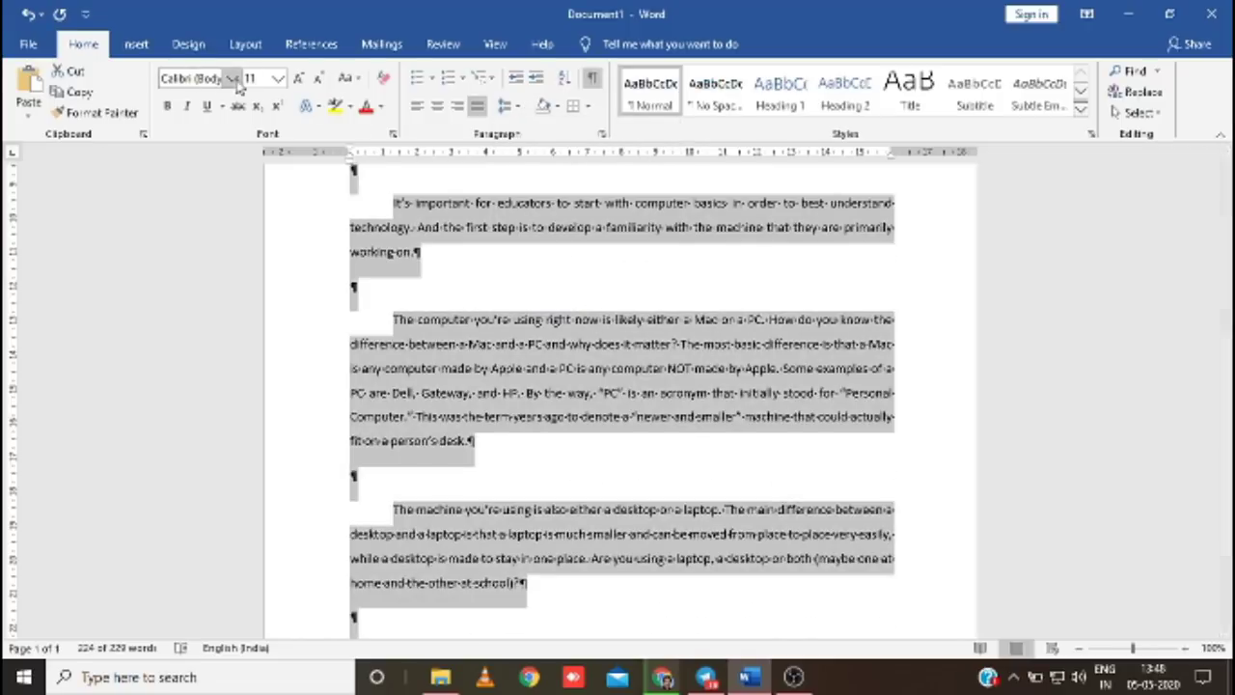
Change the article's font to Times New Roman at size 12.
{"action": "left_click", "coordinate": [231, 77]}
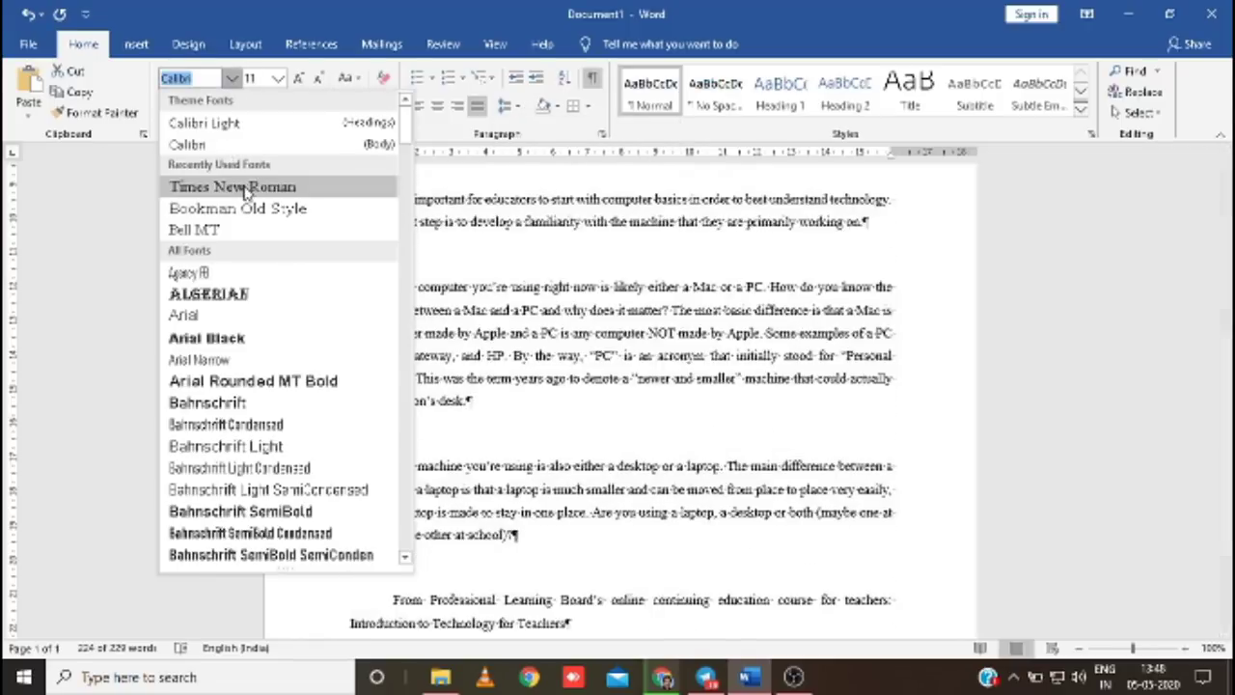
{"action": "left_click", "coordinate": [232, 186]}
{"action": "left_click", "coordinate": [278, 78]}
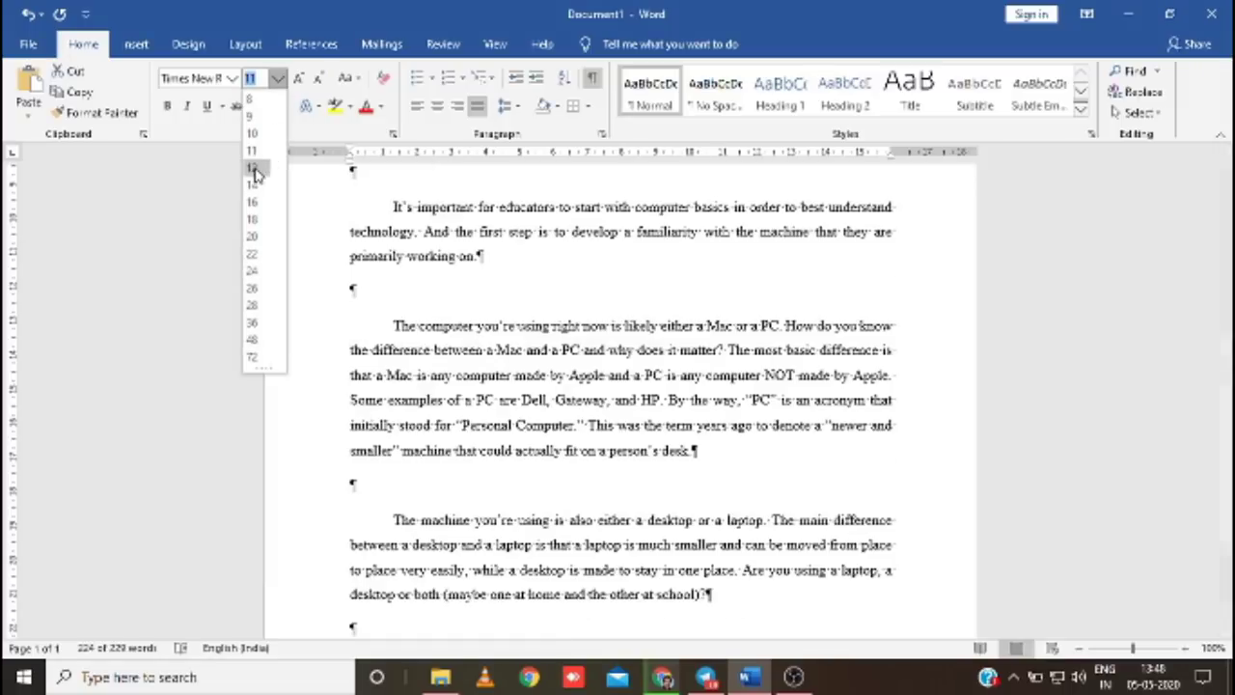
{"action": "left_click", "coordinate": [254, 166]}
{"action": "left_click", "coordinate": [608, 297]}
Remove "1 Comment" and the blank spaces before it from the "Posted by PLB Registrar" line.
{"action": "scroll", "coordinate": [661, 420], "scroll_direction": "up", "scroll_amount": 3}
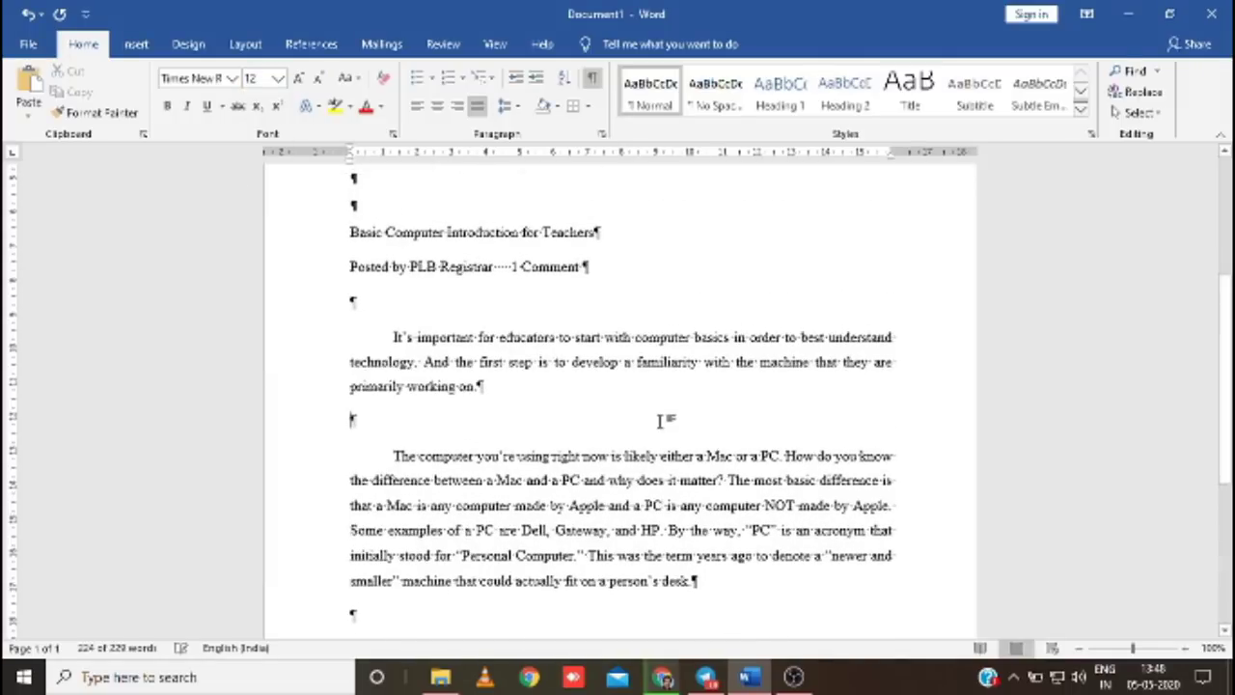
{"action": "scroll", "coordinate": [662, 419], "scroll_direction": "up", "scroll_amount": 2}
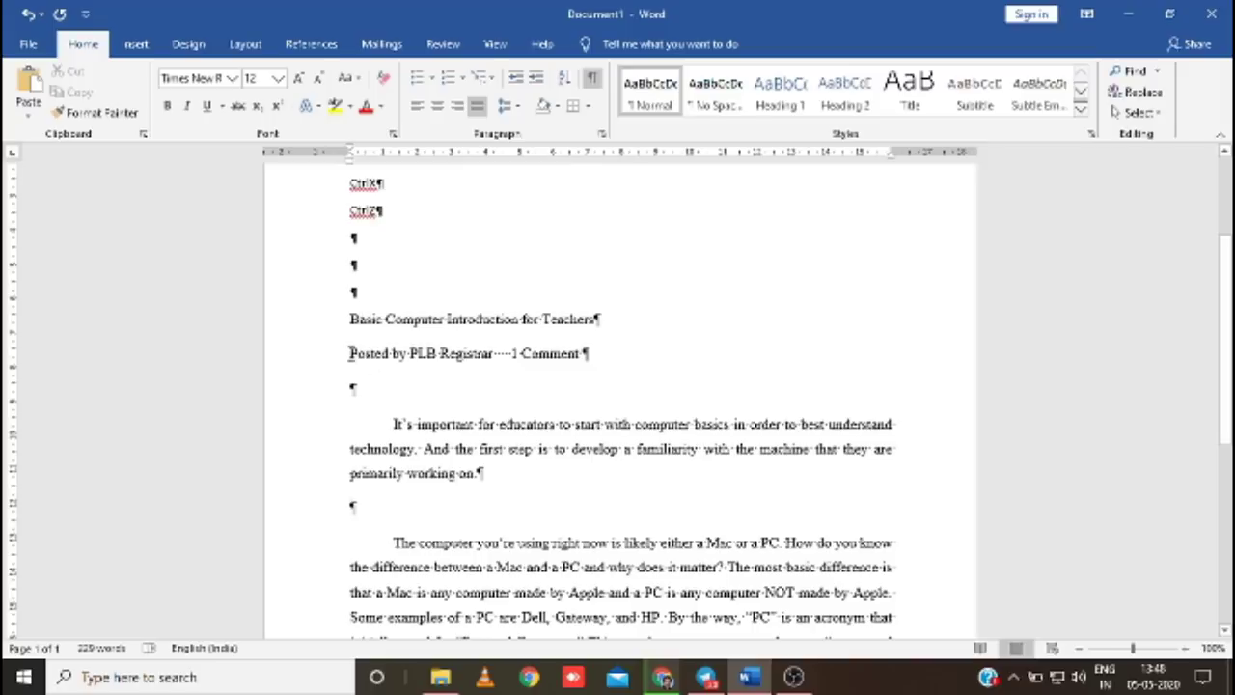
{"action": "left_click_drag", "start_coordinate": [351, 352], "coordinate": [567, 355]}
{"action": "left_click", "coordinate": [524, 353]}
{"action": "left_click_drag", "start_coordinate": [442, 353], "coordinate": [494, 354]}
{"action": "left_click", "coordinate": [511, 353]}
{"action": "key", "text": "Delete"}
{"action": "key", "text": "Delete"}
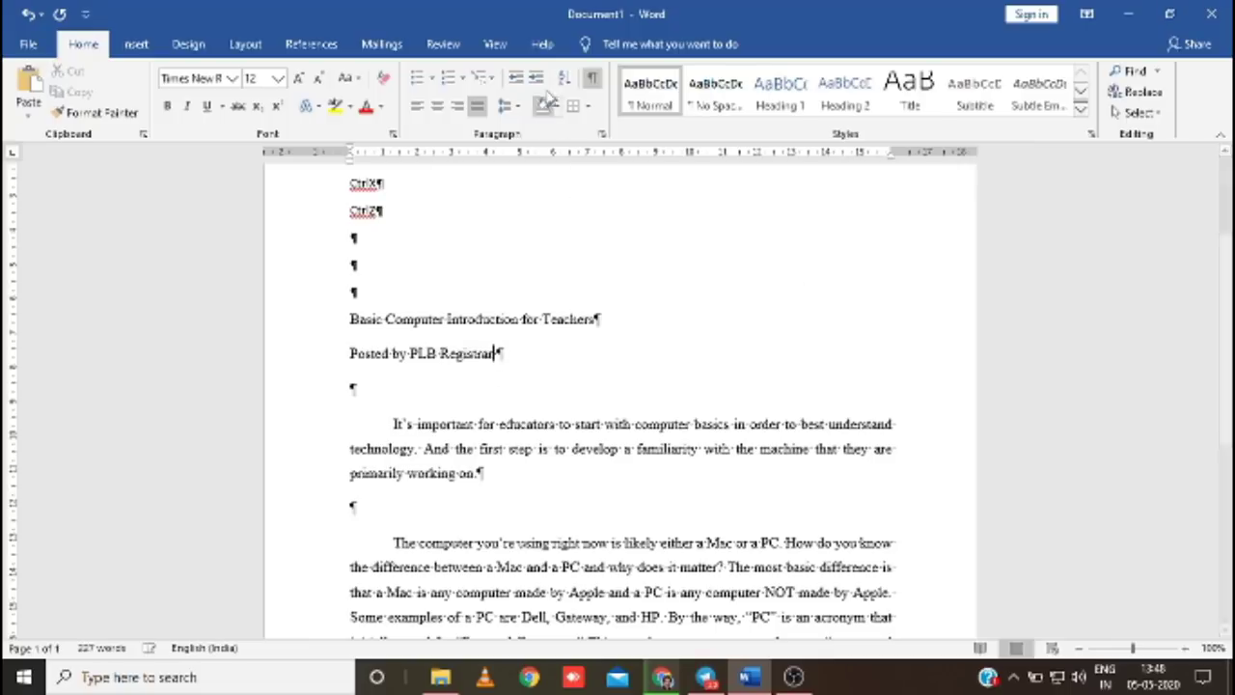
Hide the paragraph and space marks and check the clean layout.
{"action": "left_click", "coordinate": [592, 77]}
{"action": "scroll", "coordinate": [652, 292], "scroll_direction": "up", "scroll_amount": 2}
{"action": "scroll", "coordinate": [652, 292], "scroll_direction": "down", "scroll_amount": 3}
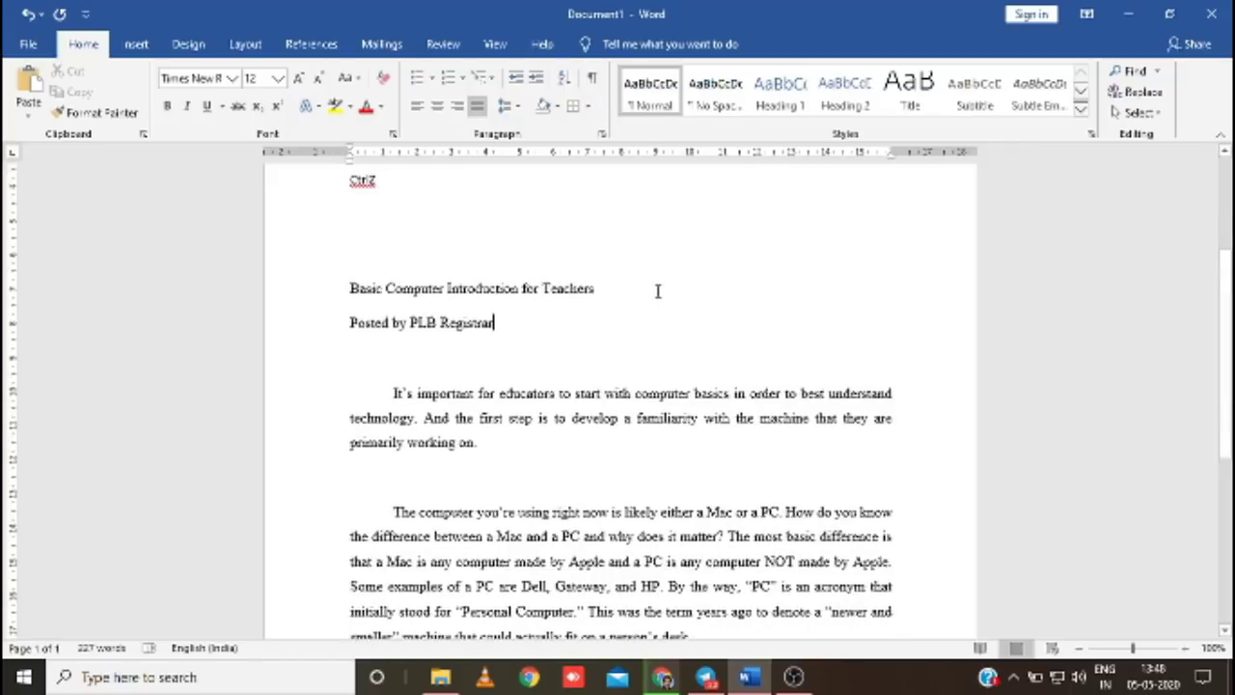
Center the "Basic Computer Introduction for Teachers" and "Posted by PLB Registrar" lines and make them bold.
{"action": "left_click_drag", "start_coordinate": [345, 276], "coordinate": [489, 319]}
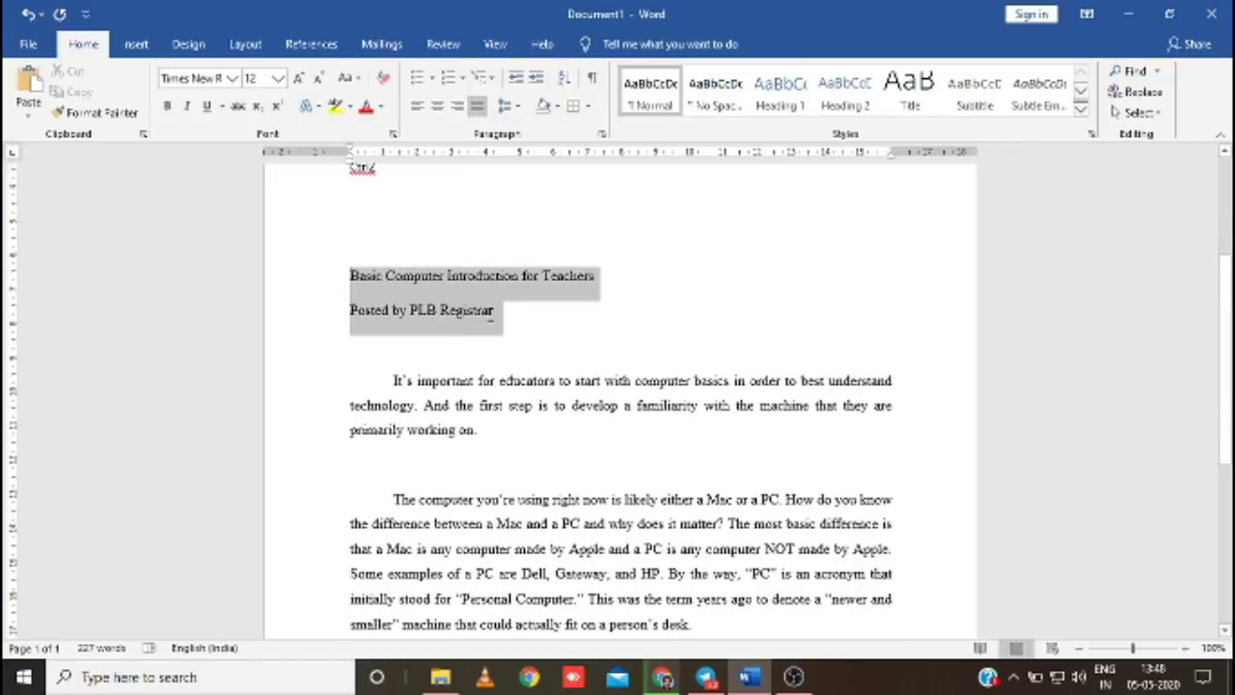
{"action": "left_click", "coordinate": [437, 106]}
{"action": "left_click", "coordinate": [167, 108]}
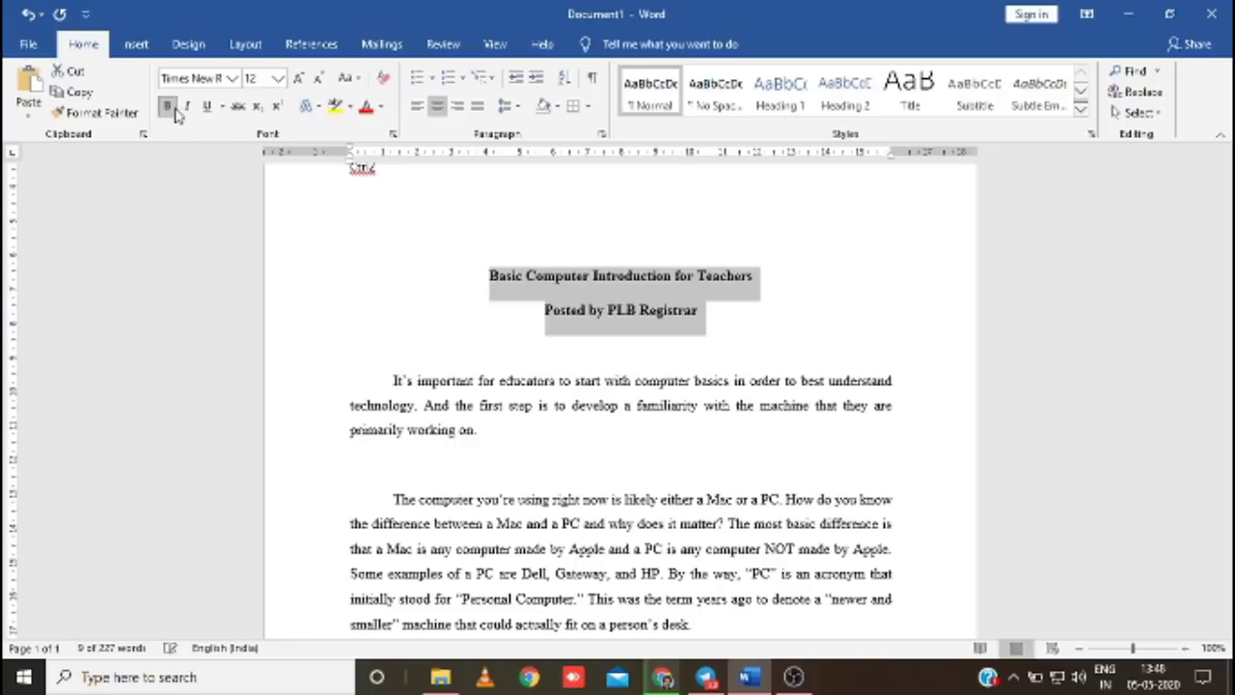
{"action": "left_click", "coordinate": [744, 324]}
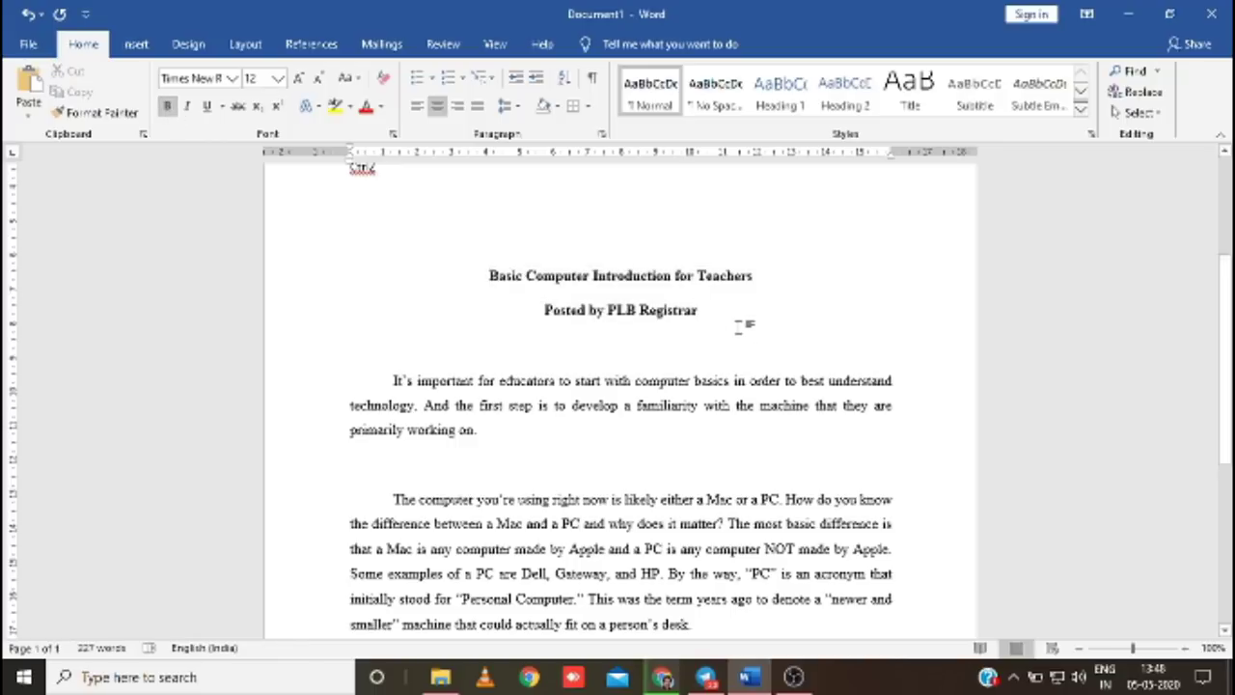
Minimize the PowerPoint start window and switch back to the Word document.
{"action": "left_click", "coordinate": [793, 676]}
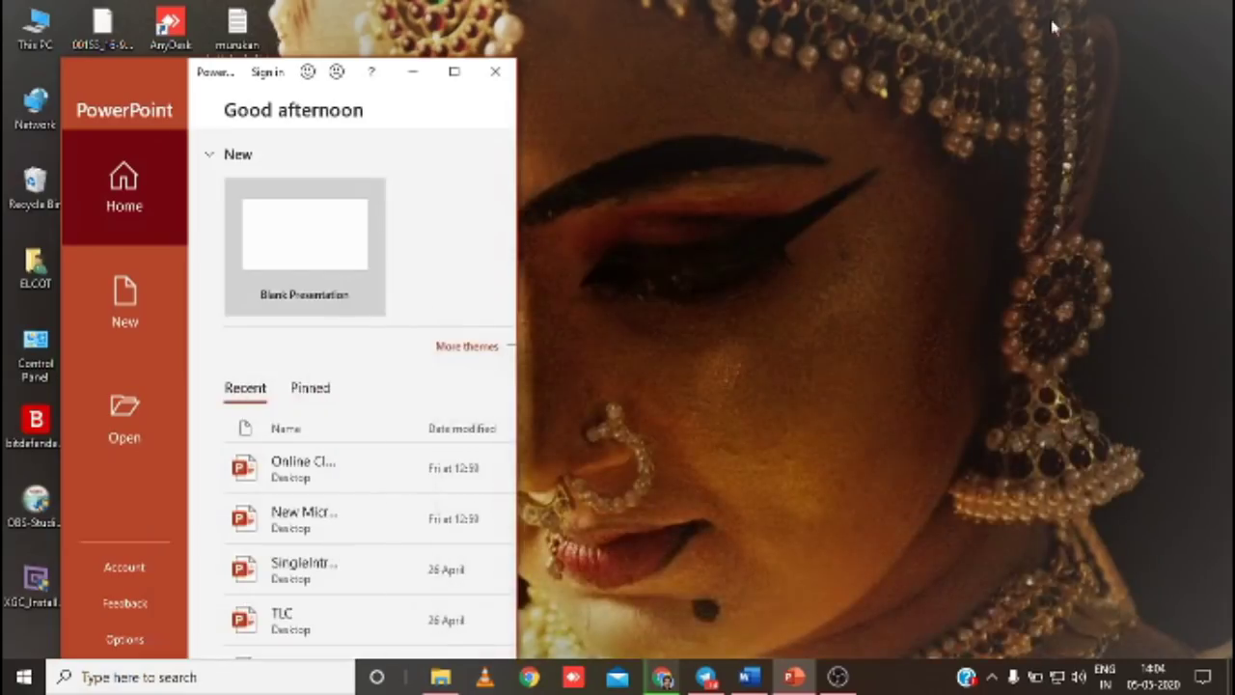
{"action": "left_click", "coordinate": [412, 71]}
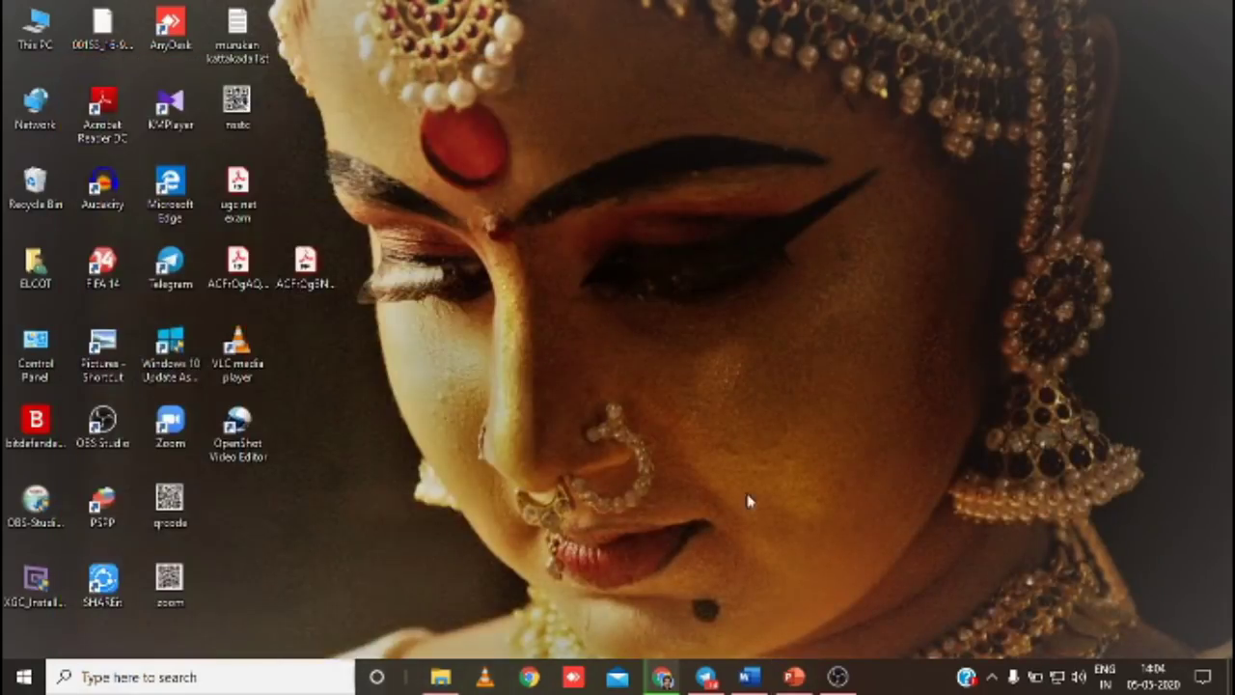
{"action": "left_click", "coordinate": [749, 677]}
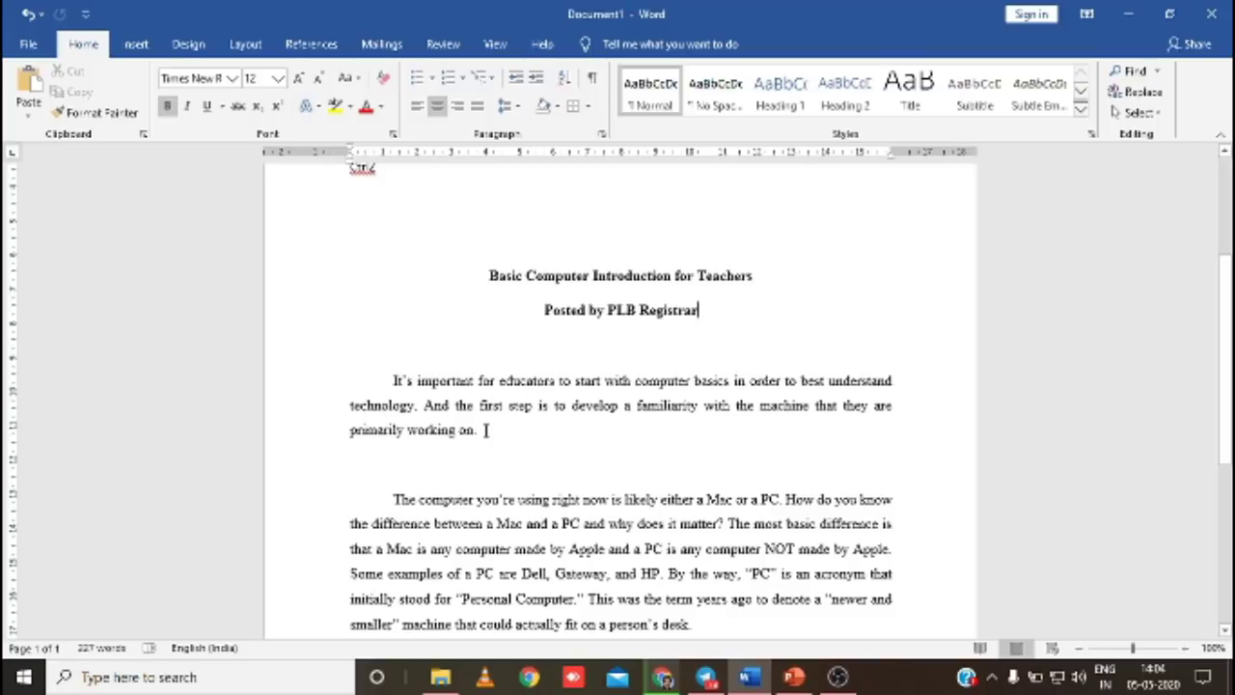
Search the document for "computer", close the search, and open and close it once more.
{"action": "left_click", "coordinate": [495, 44]}
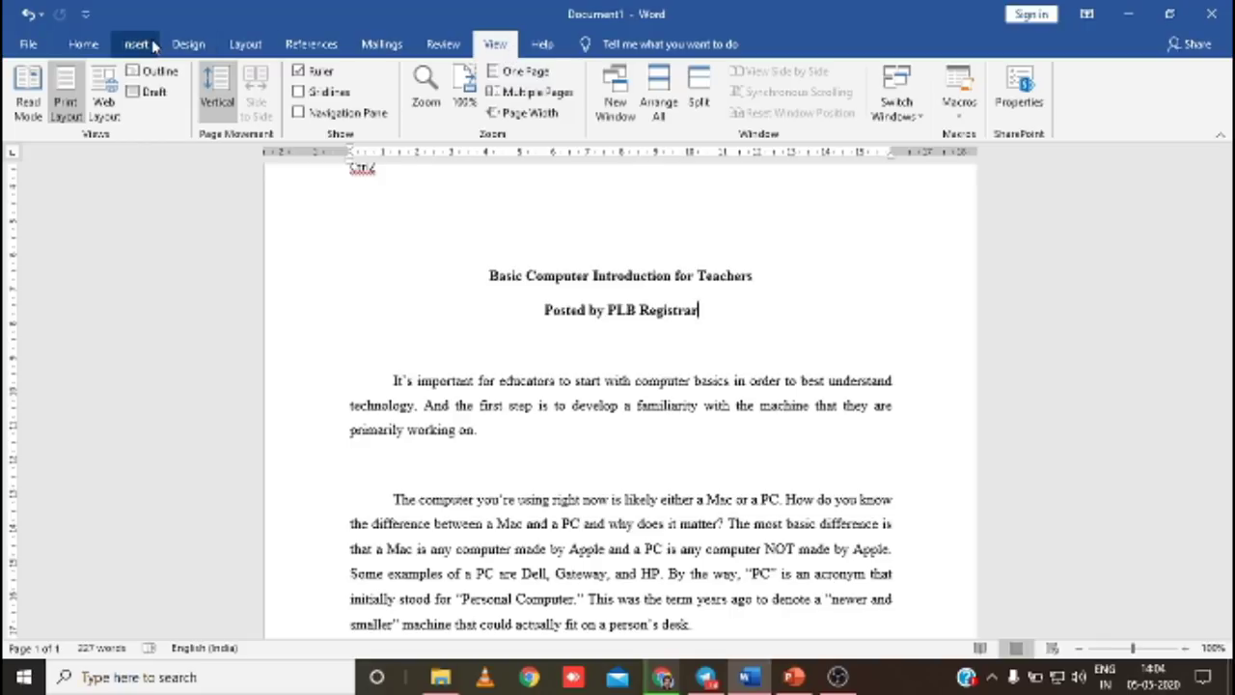
{"action": "left_click", "coordinate": [83, 44]}
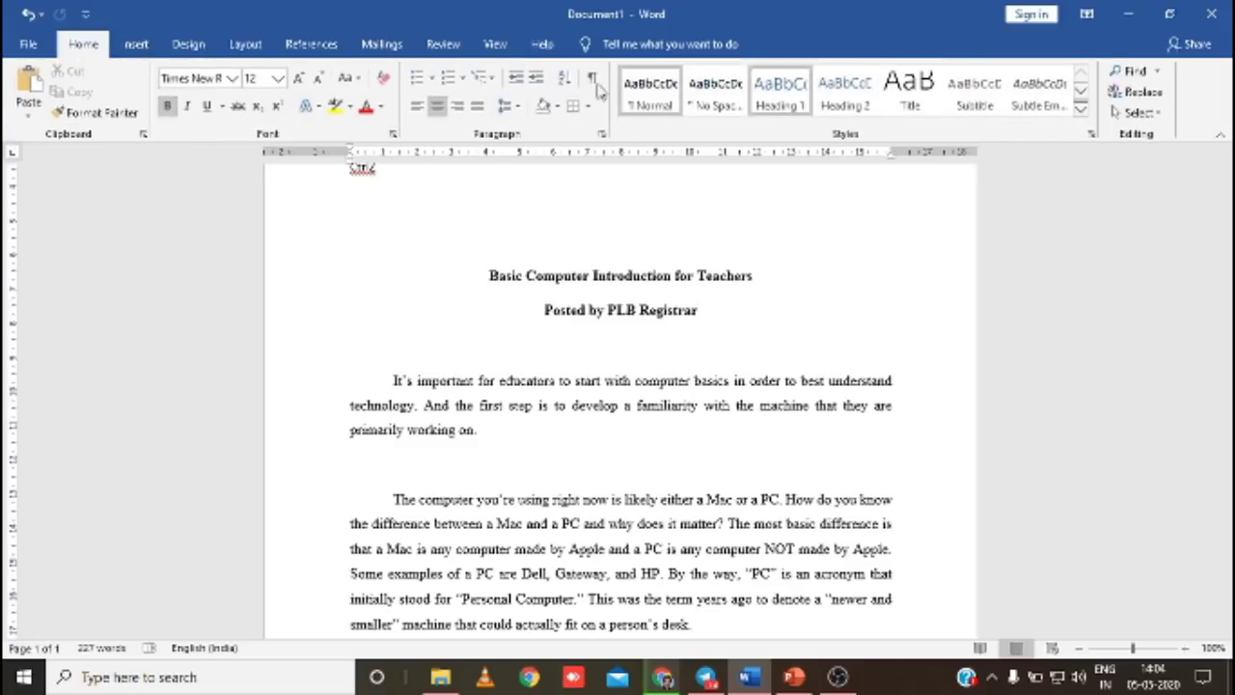
{"action": "left_click", "coordinate": [1133, 72]}
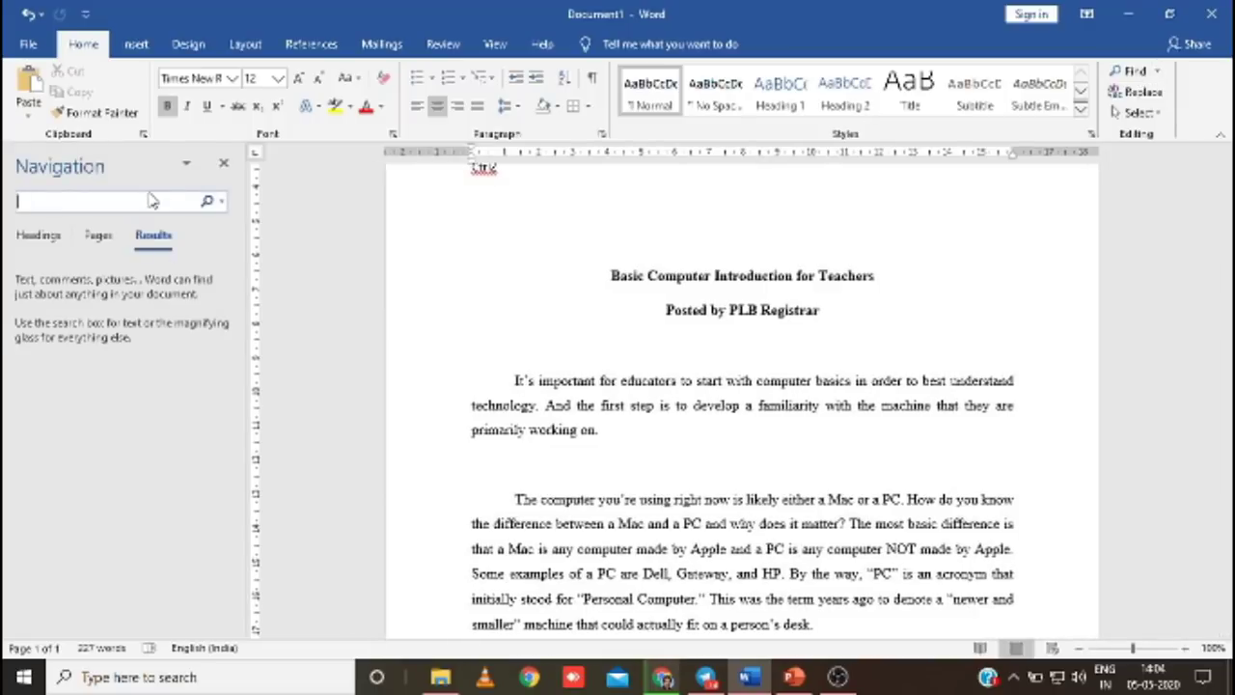
{"action": "type", "text": "compute"}
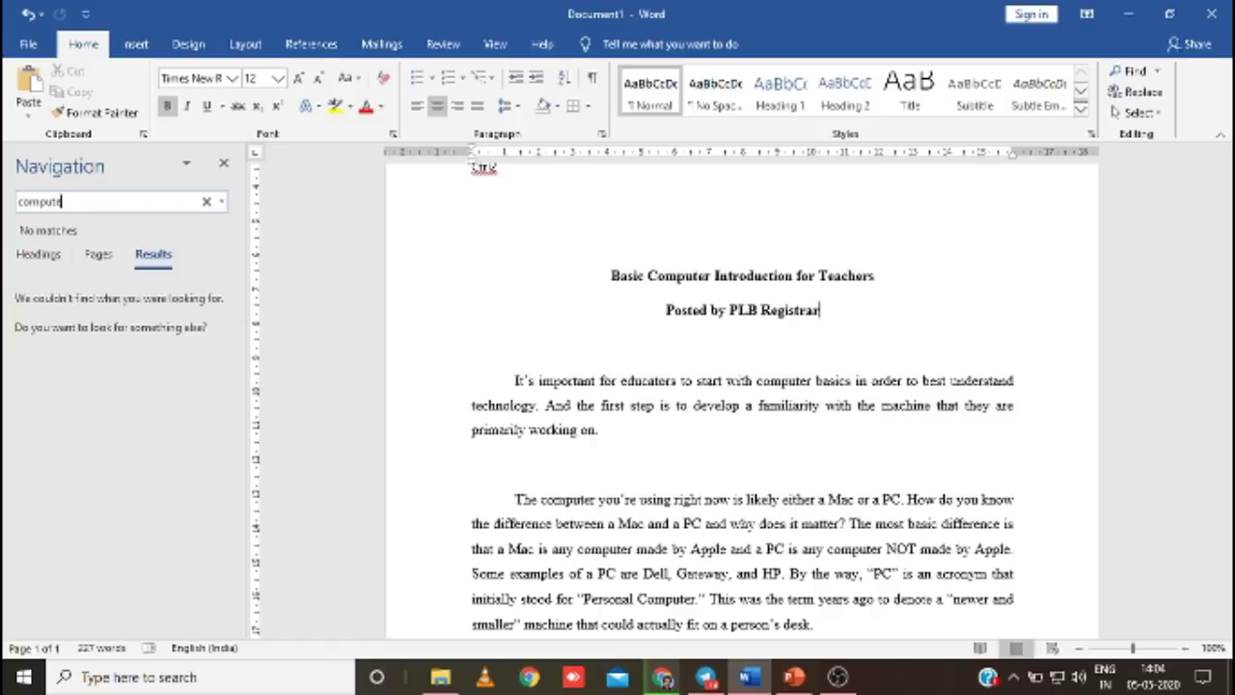
{"action": "type", "text": "r"}
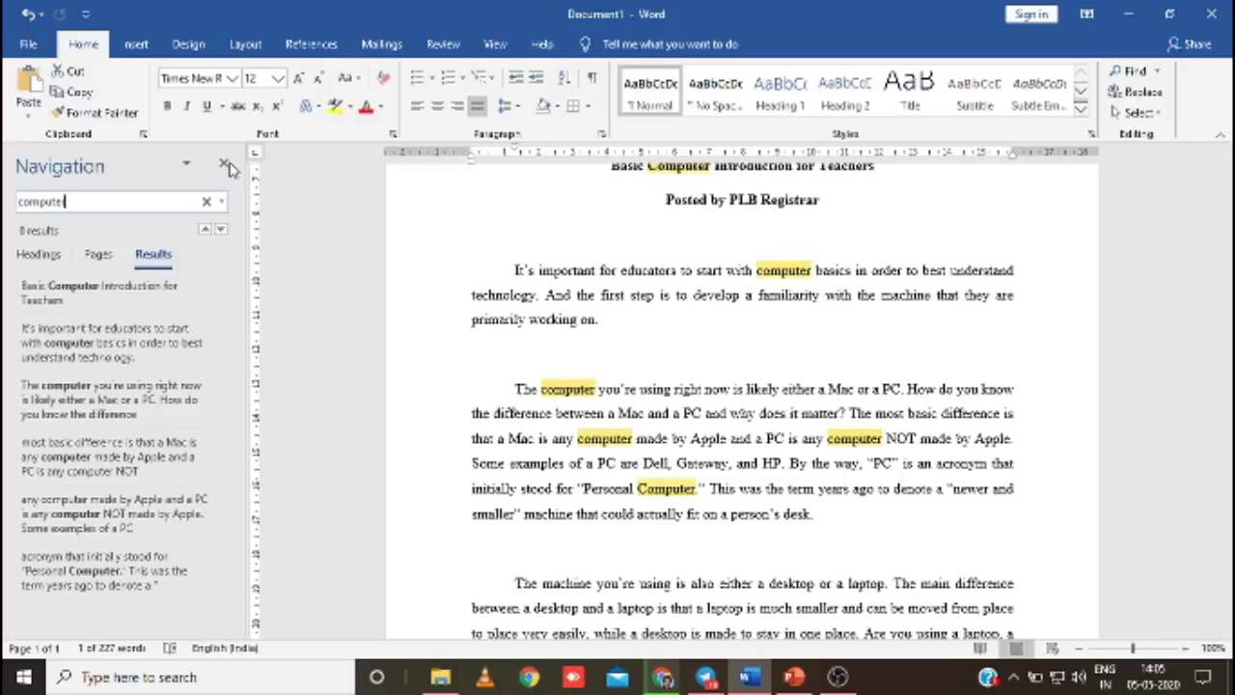
{"action": "left_click", "coordinate": [223, 164]}
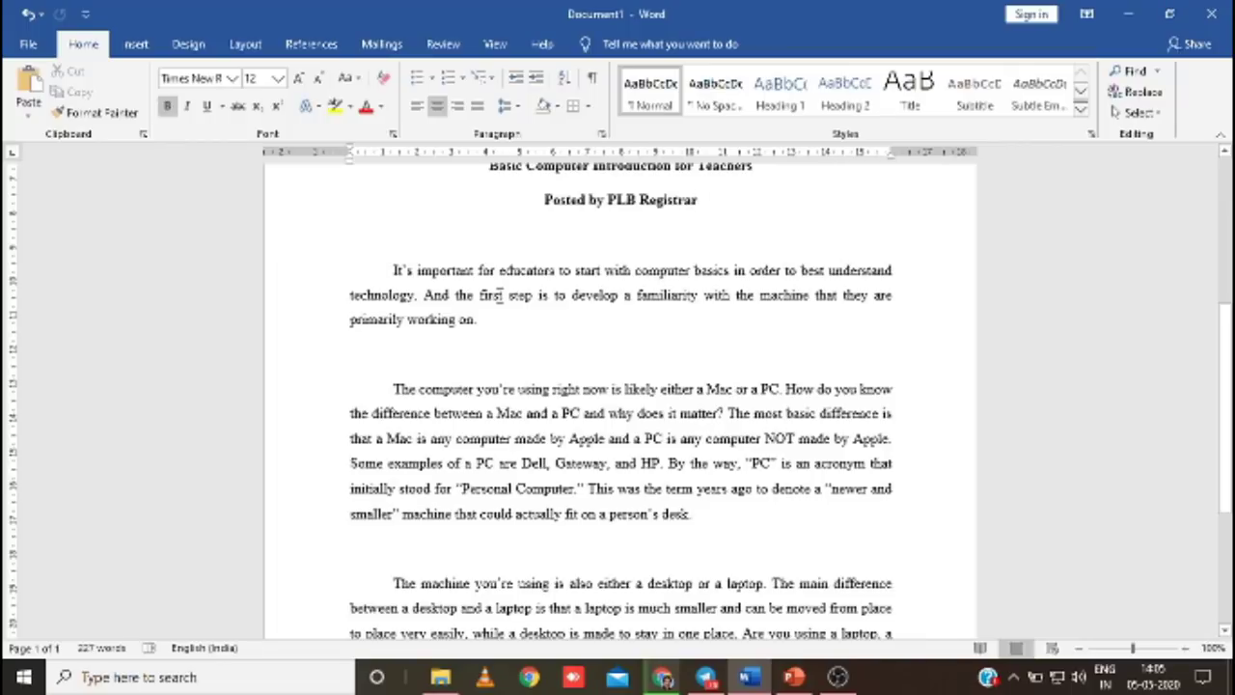
{"action": "key", "text": "ctrl+f"}
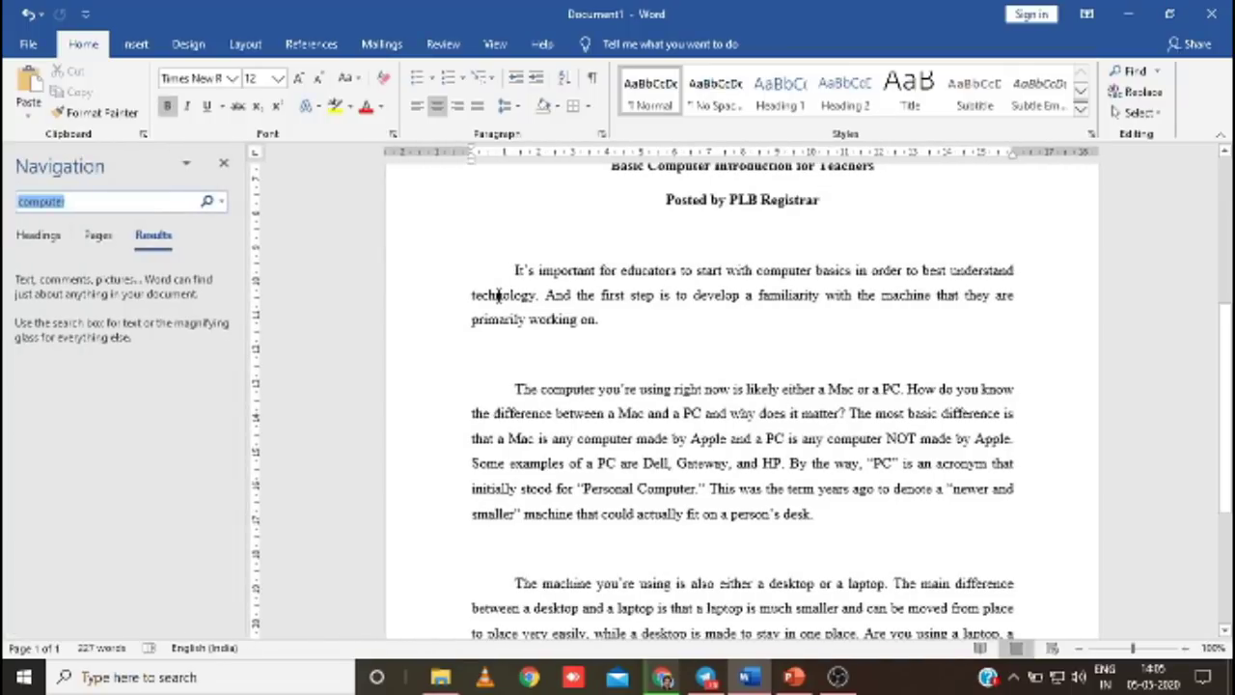
{"action": "left_click", "coordinate": [224, 164]}
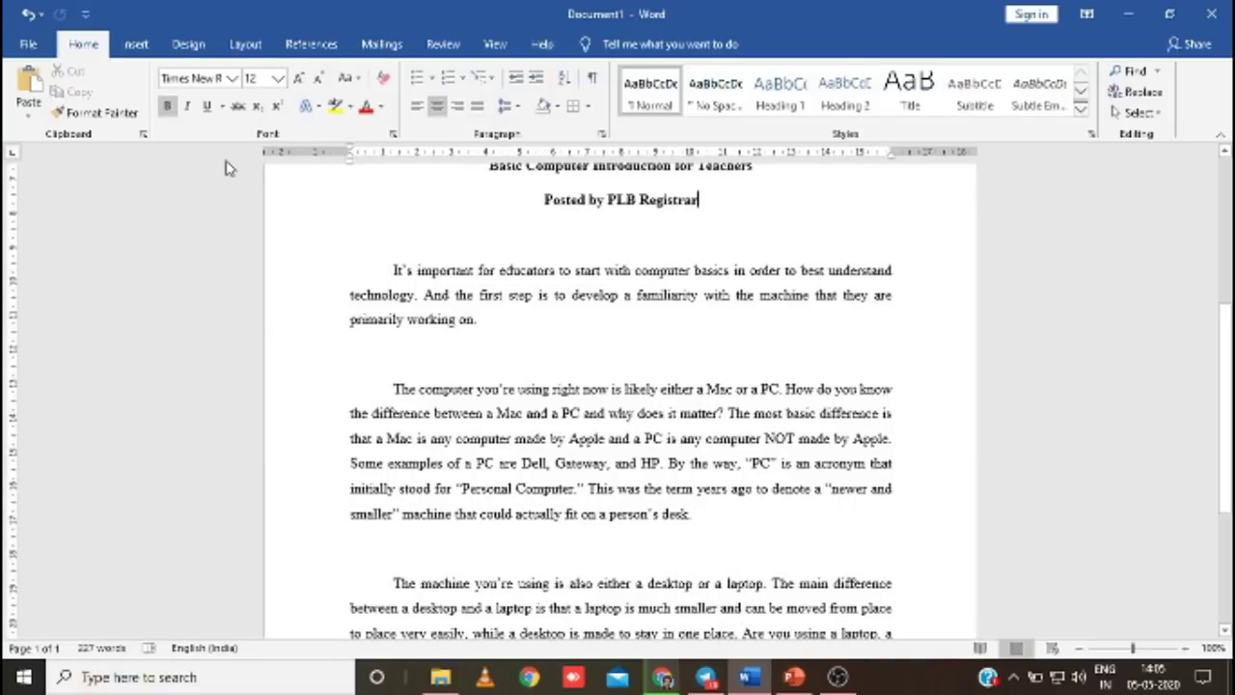
Add "CtrlF" on a new line below "CtrlZ" in the shortcut list.
{"action": "scroll", "coordinate": [411, 322], "scroll_direction": "up", "scroll_amount": 6}
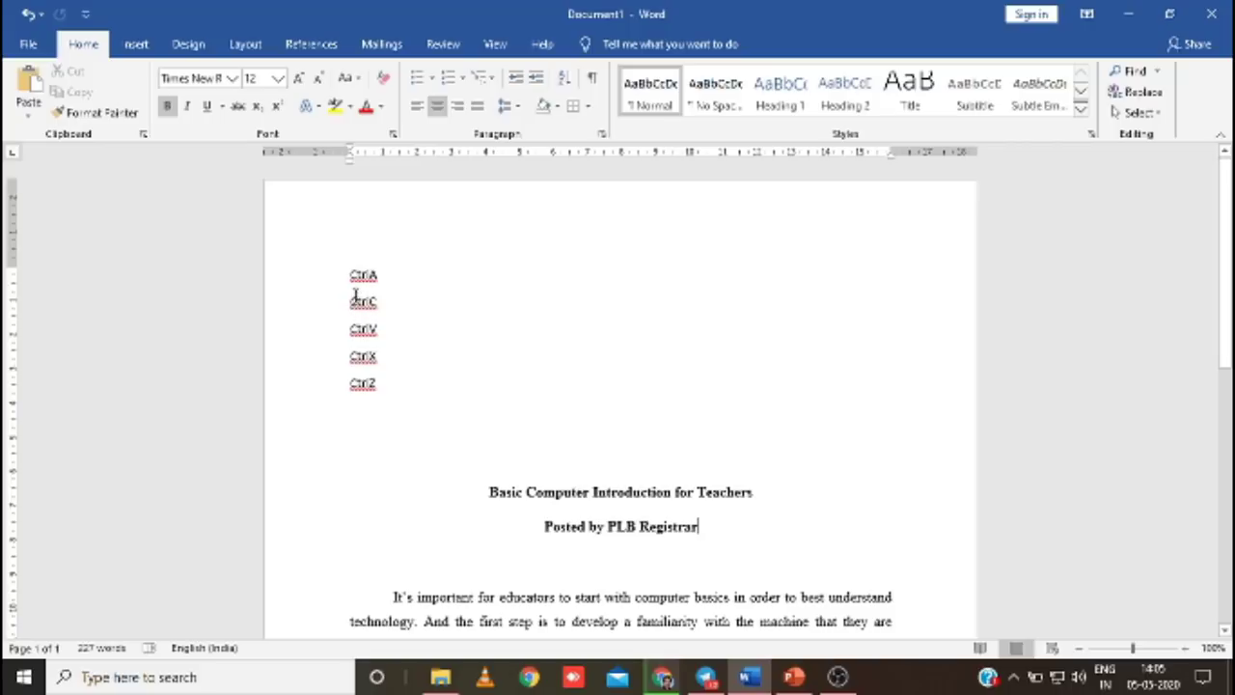
{"action": "left_click", "coordinate": [395, 382]}
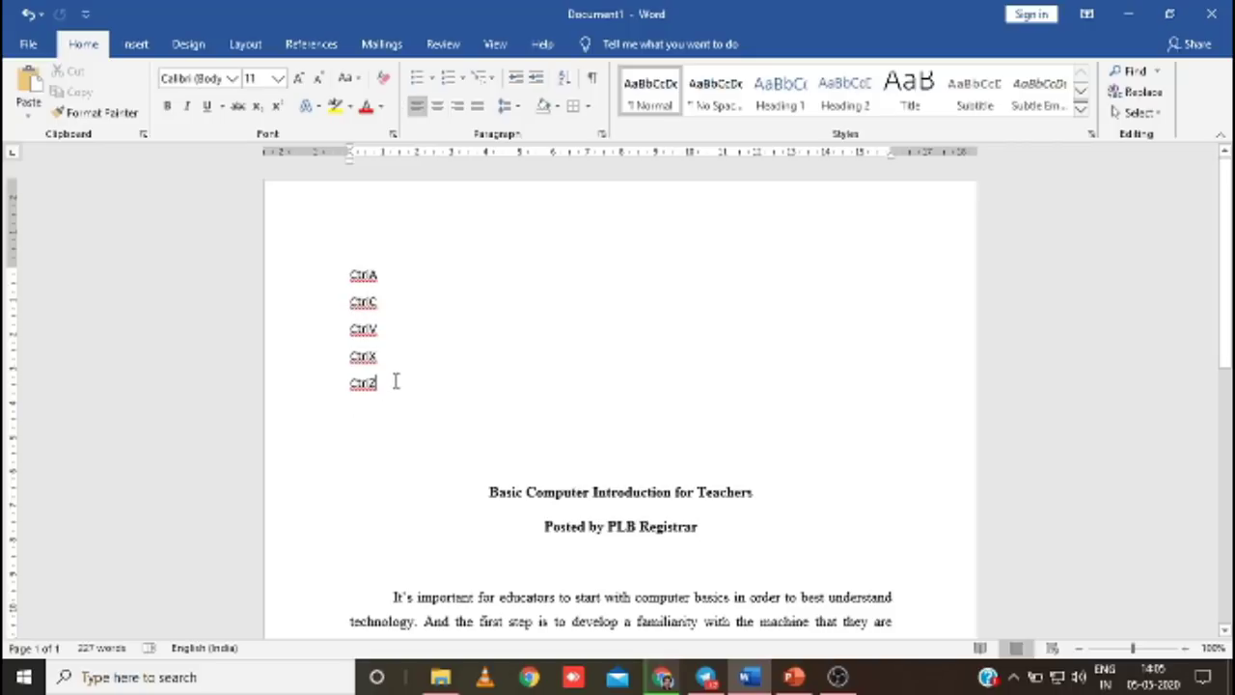
{"action": "key", "text": "Return"}
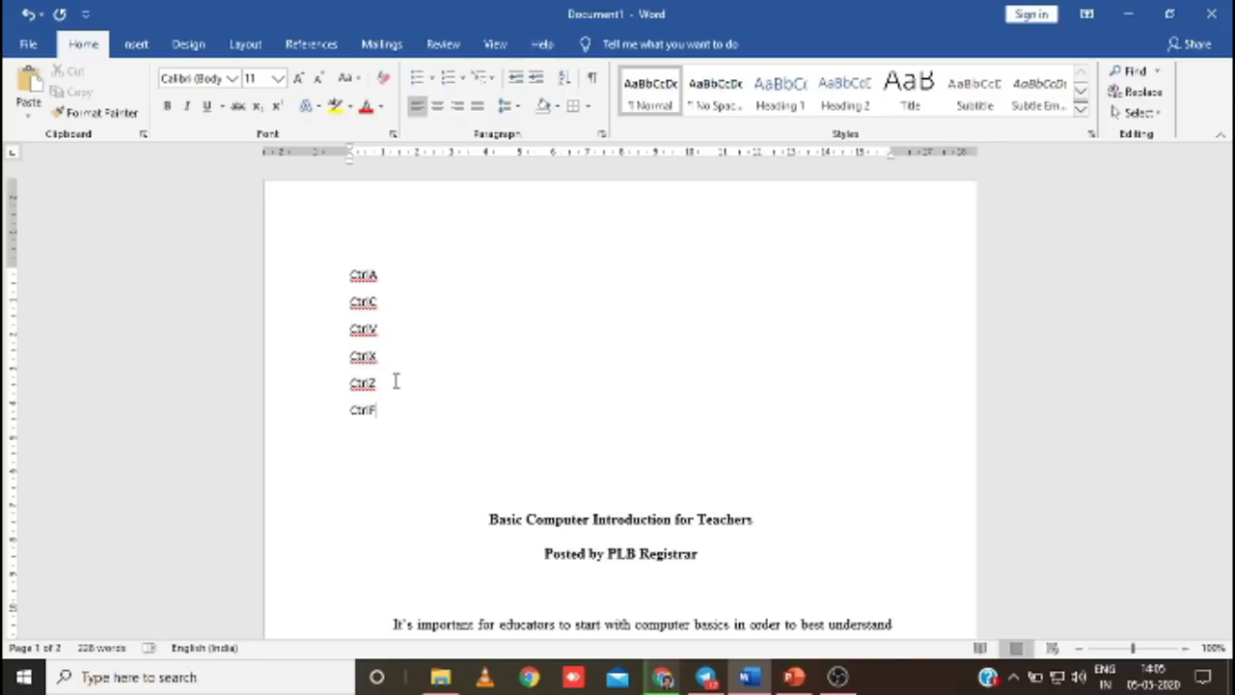
Reduce the Word window from full screen, place it over the right half of the desktop, and extend it down to the taskbar.
{"action": "scroll", "coordinate": [473, 357], "scroll_direction": "down", "scroll_amount": 3}
{"action": "scroll", "coordinate": [472, 372], "scroll_direction": "up", "scroll_amount": 1}
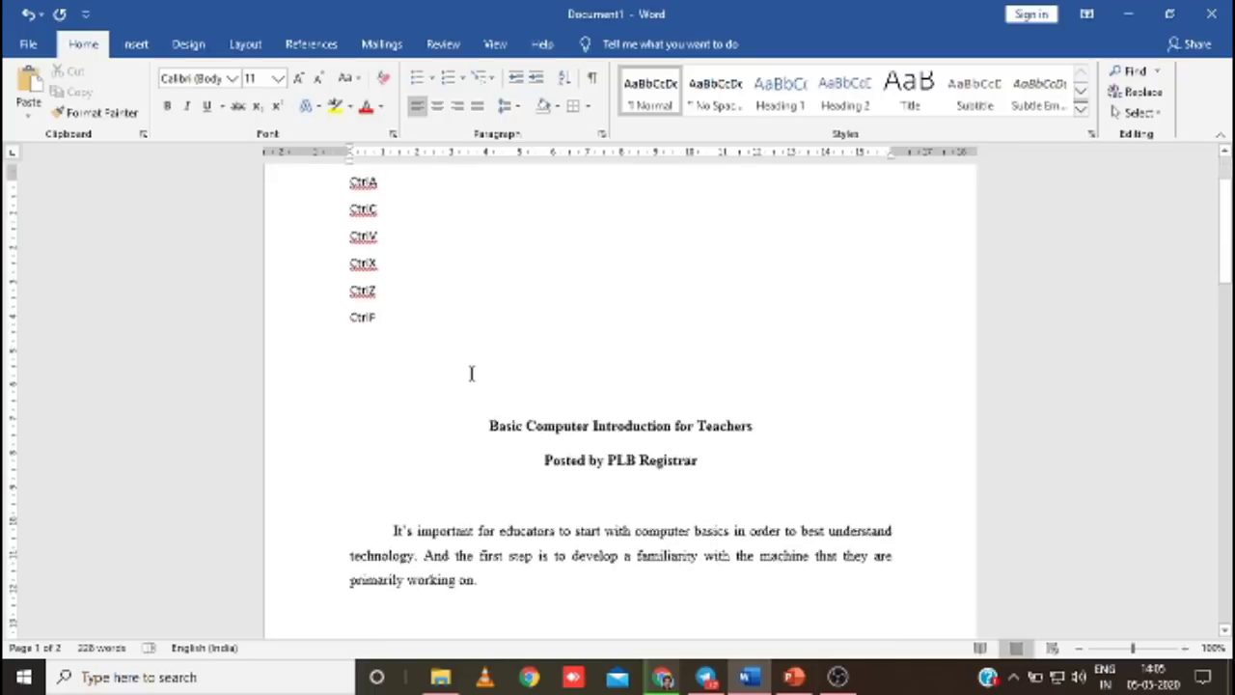
{"action": "left_click", "coordinate": [1172, 14]}
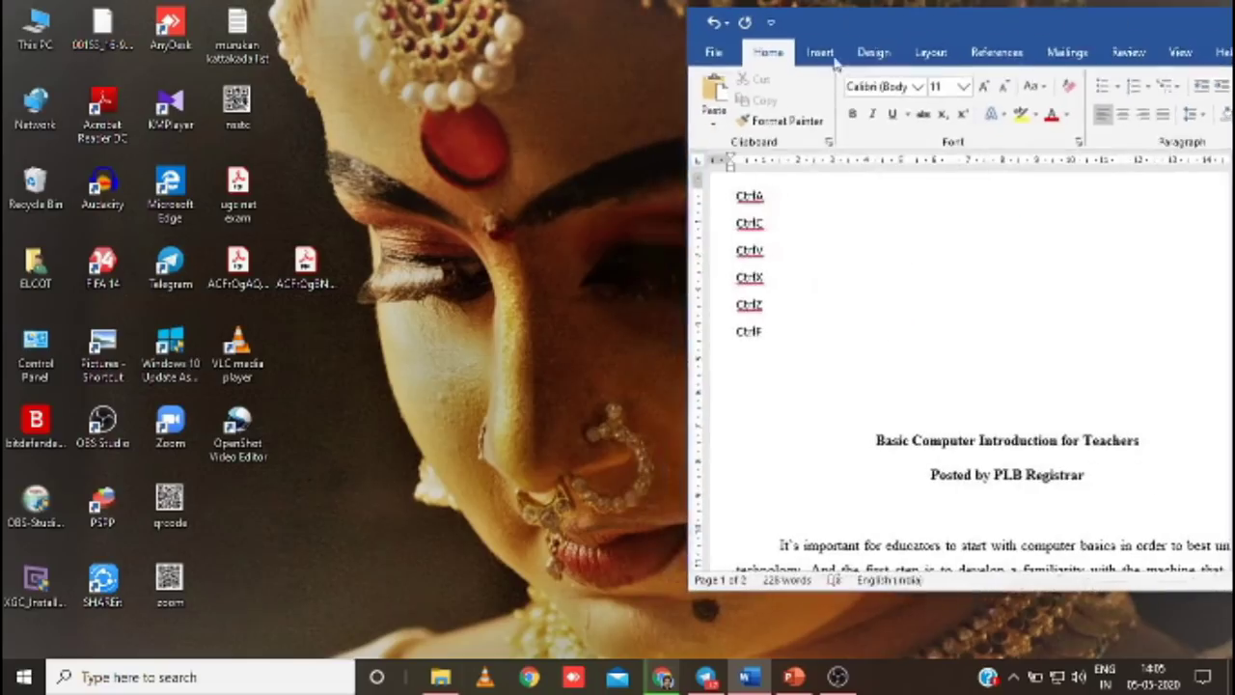
{"action": "left_click_drag", "start_coordinate": [983, 29], "coordinate": [930, 26]}
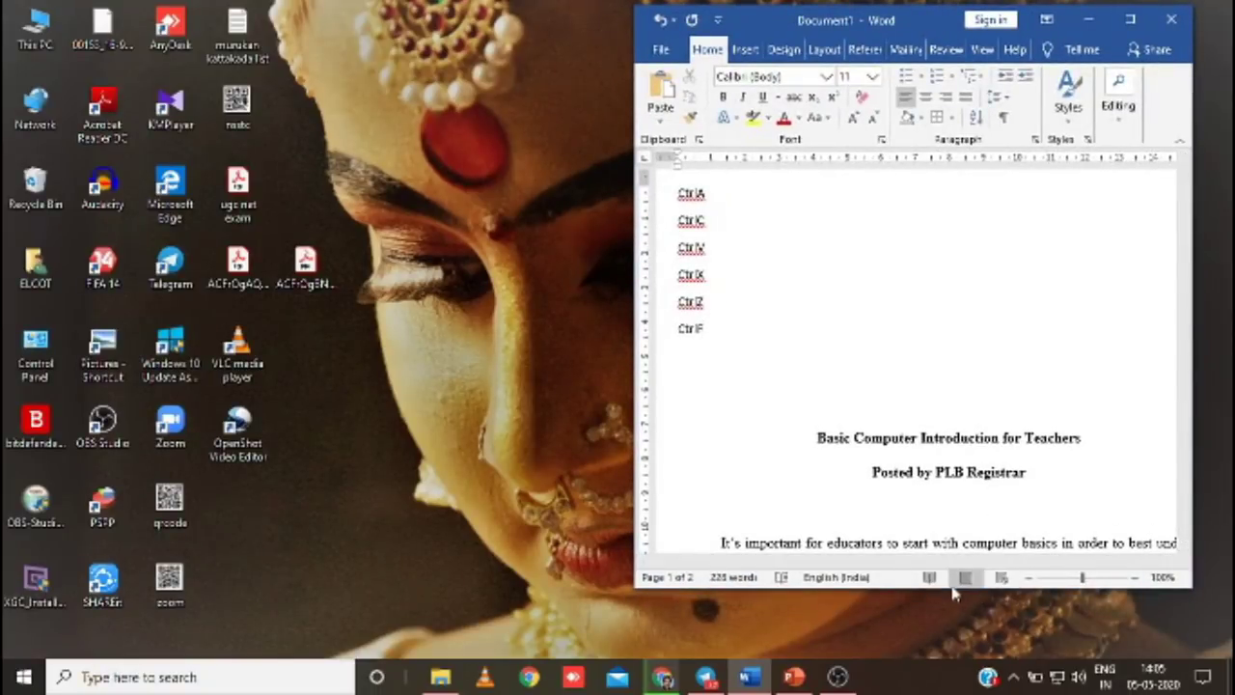
{"action": "left_click_drag", "start_coordinate": [899, 585], "coordinate": [902, 670]}
{"action": "scroll", "coordinate": [788, 388], "scroll_direction": "down", "scroll_amount": 5}
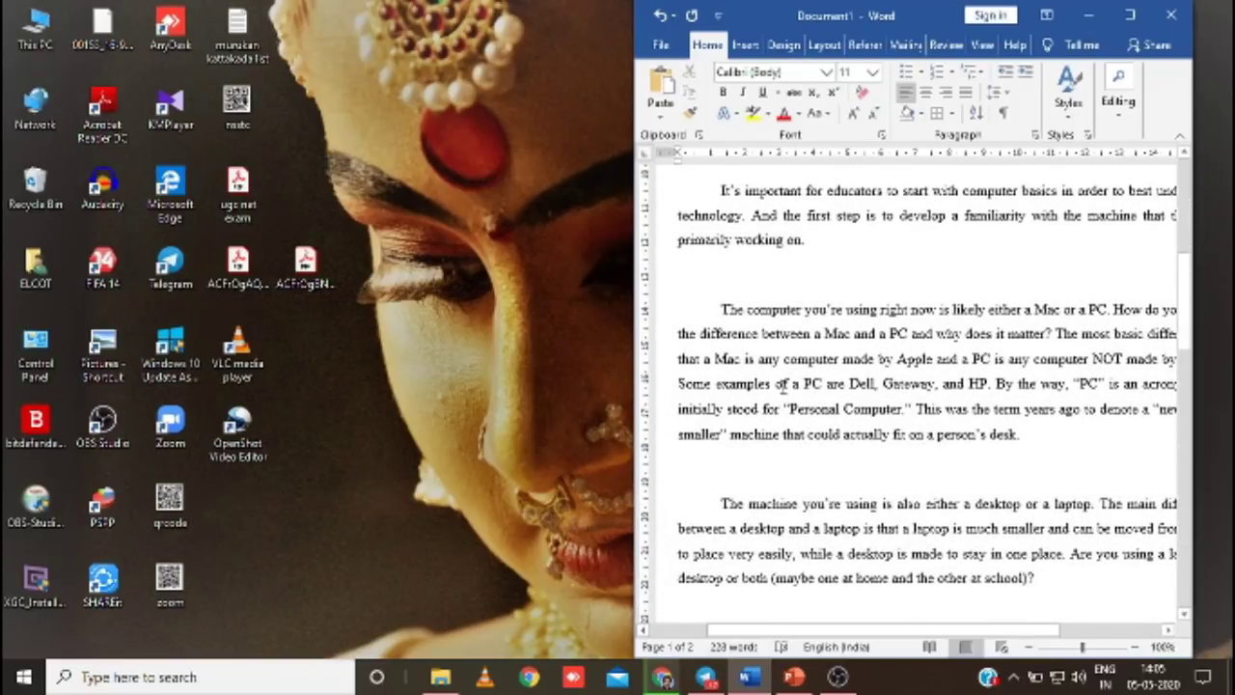
Show and minimize the PowerPoint start window, search Windows for PowerPoint, and bring the start window back beside the Word document.
{"action": "left_click", "coordinate": [793, 676]}
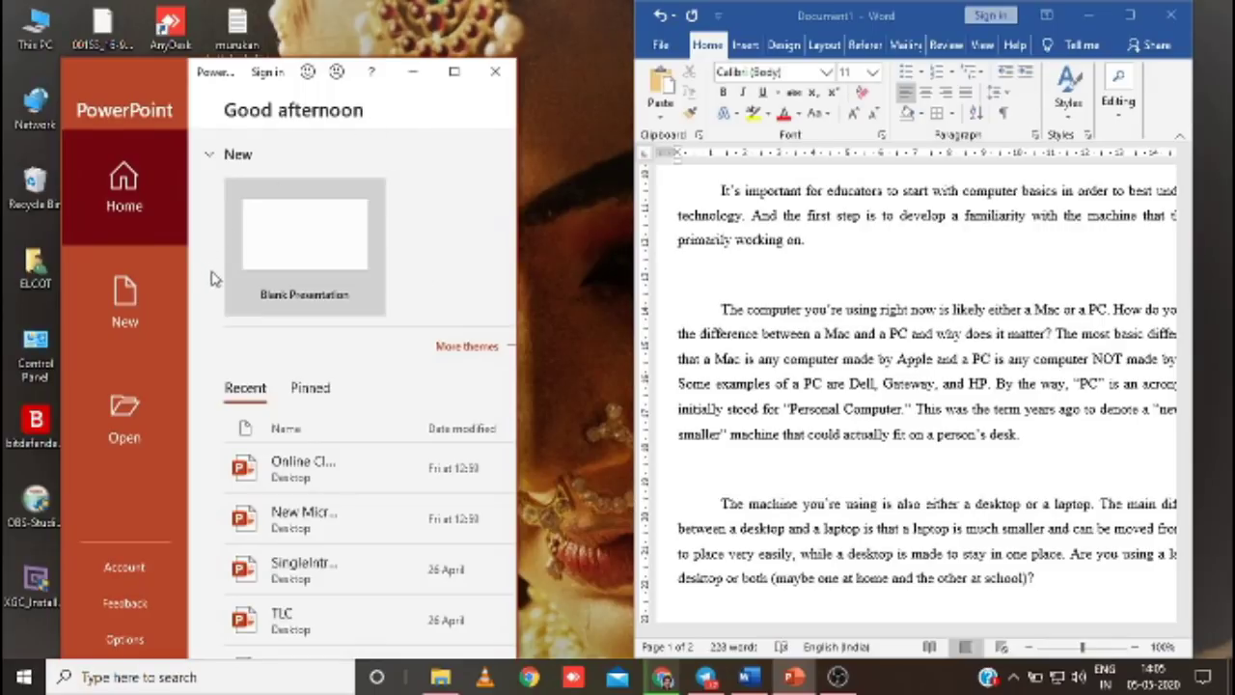
{"action": "left_click", "coordinate": [412, 72]}
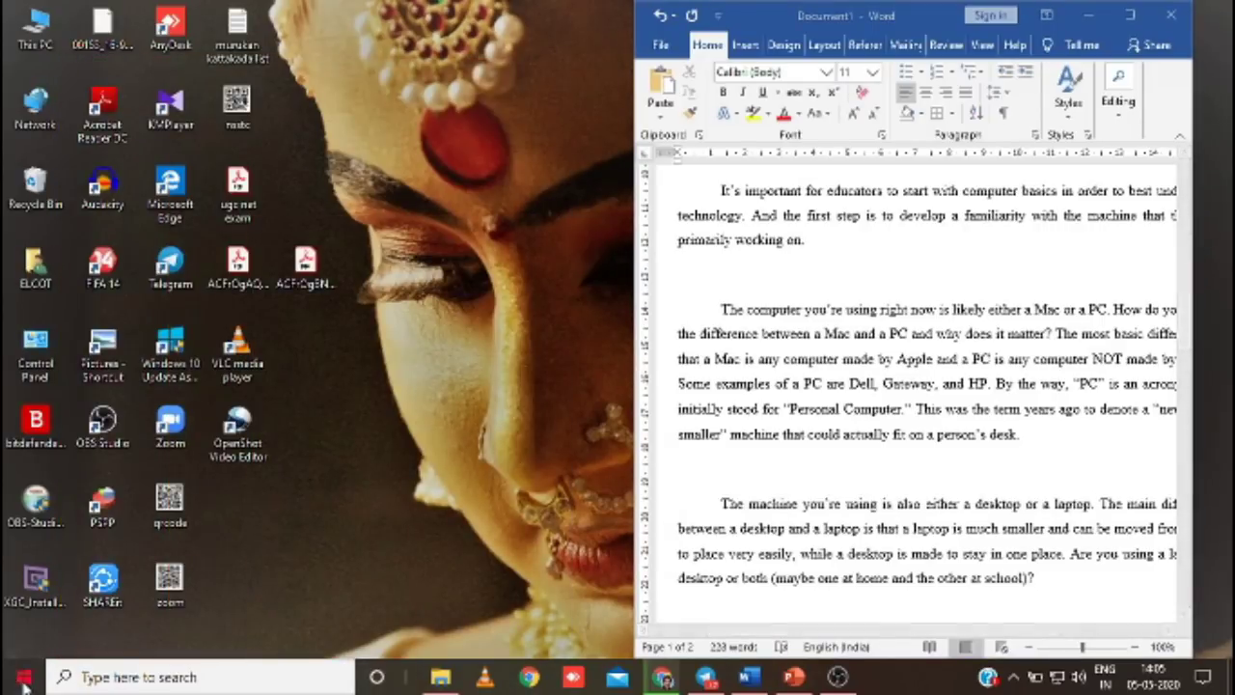
{"action": "left_click", "coordinate": [23, 678]}
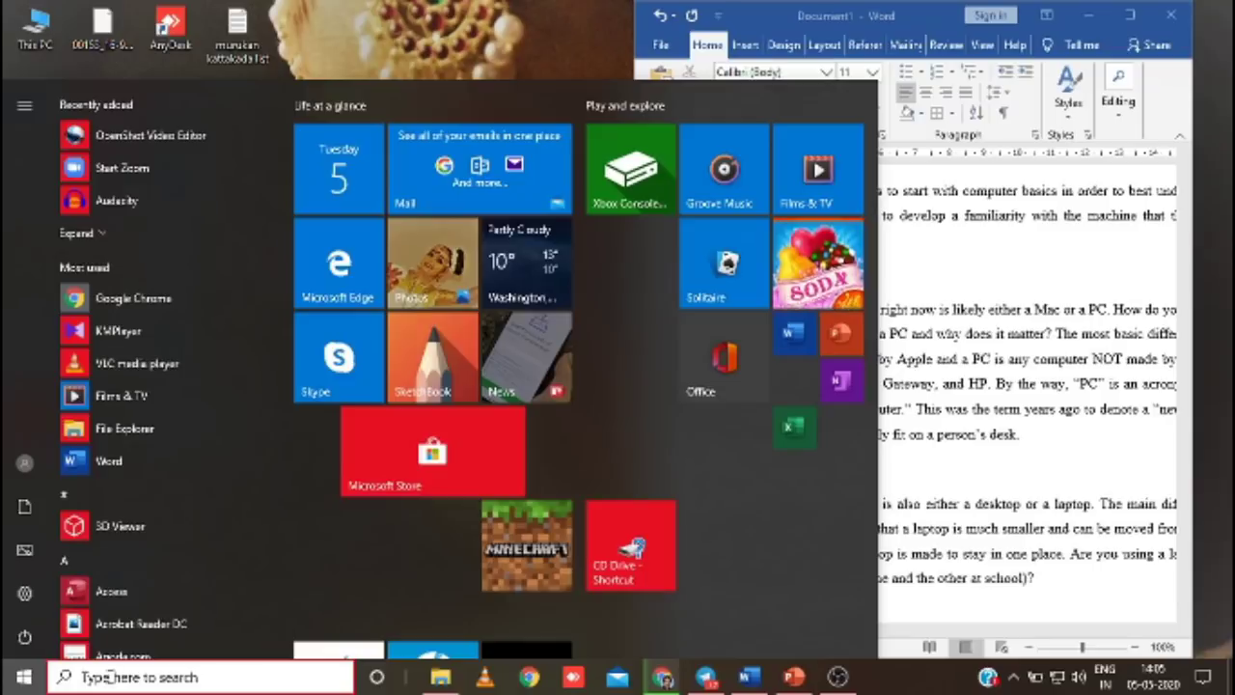
{"action": "type", "text": "powerPoint"}
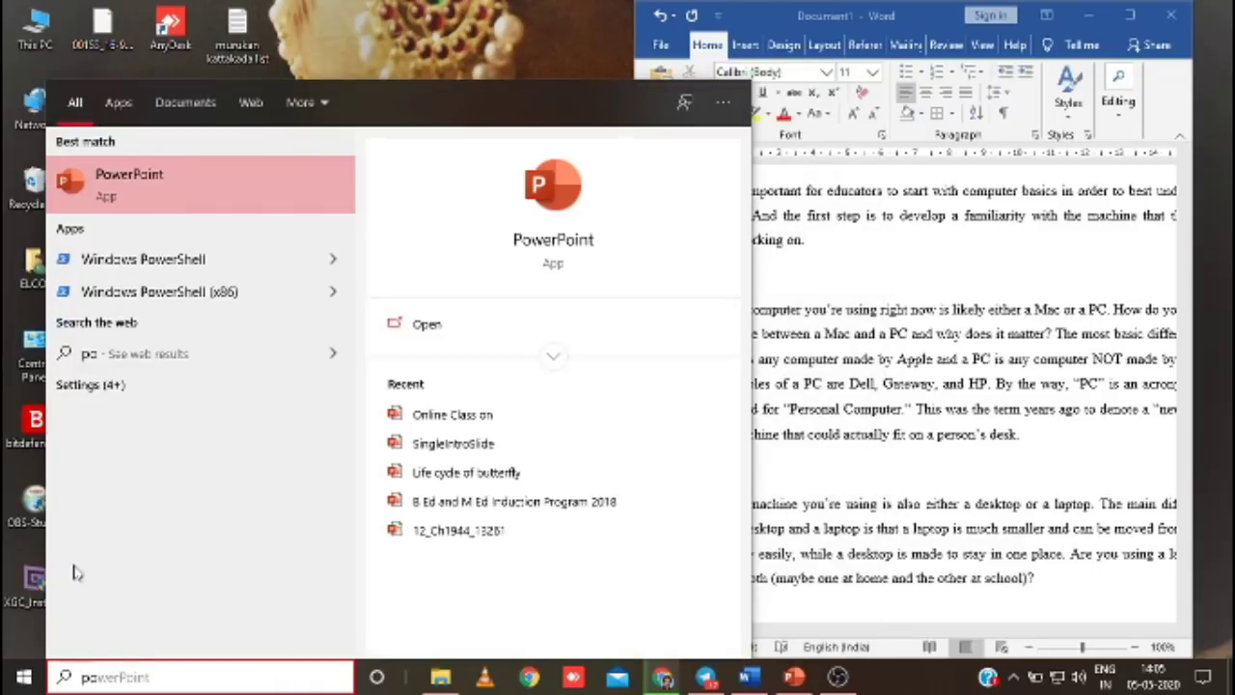
{"action": "left_click", "coordinate": [590, 12]}
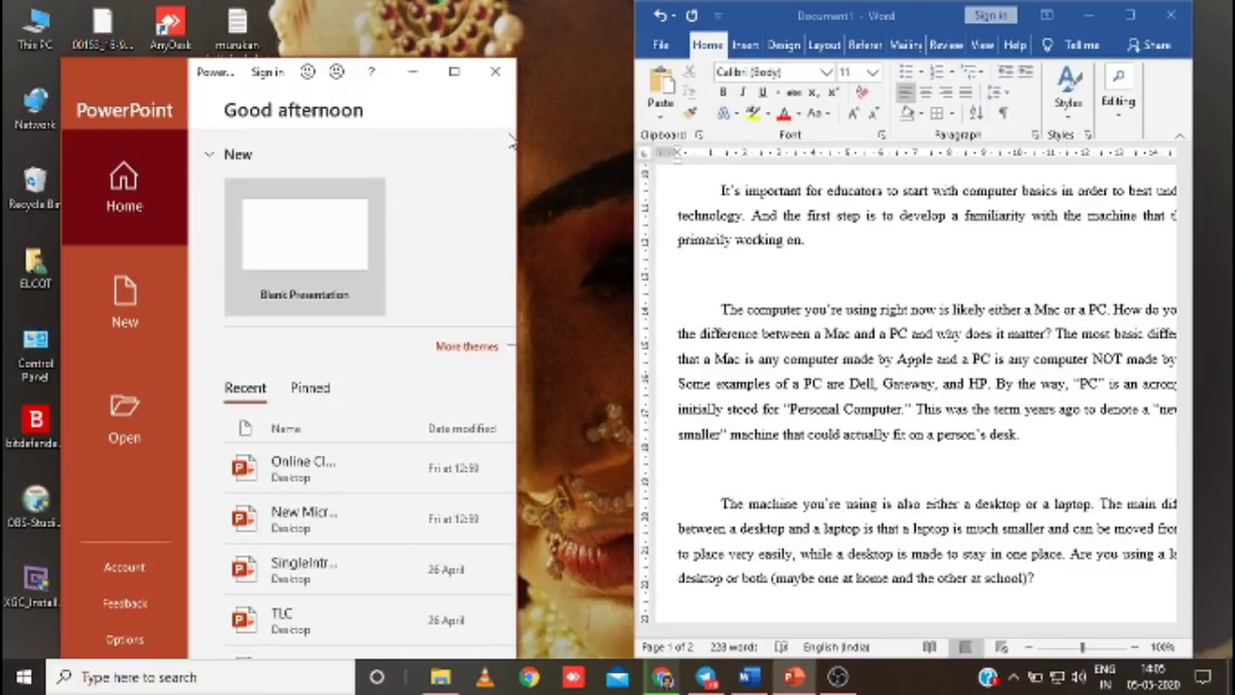
Widen the PowerPoint window towards the Word window and create a blank presentation, with the Word article's heading in view.
{"action": "left_click_drag", "start_coordinate": [518, 138], "coordinate": [600, 138]}
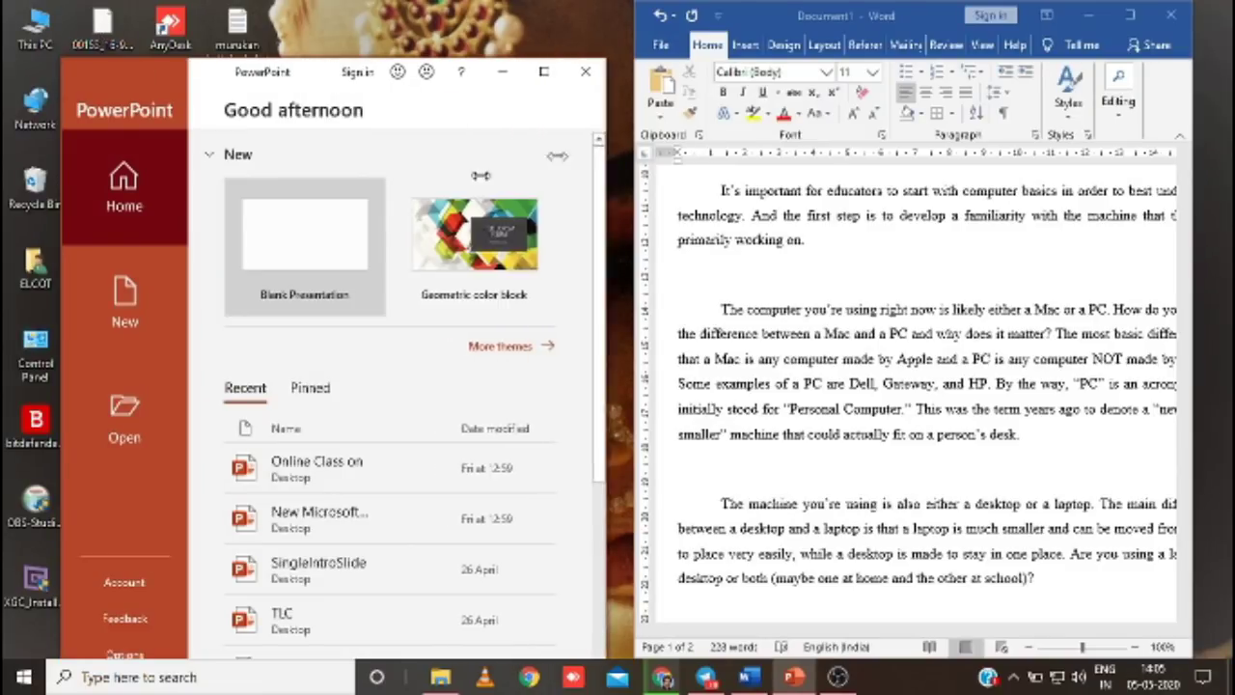
{"action": "left_click", "coordinate": [310, 243]}
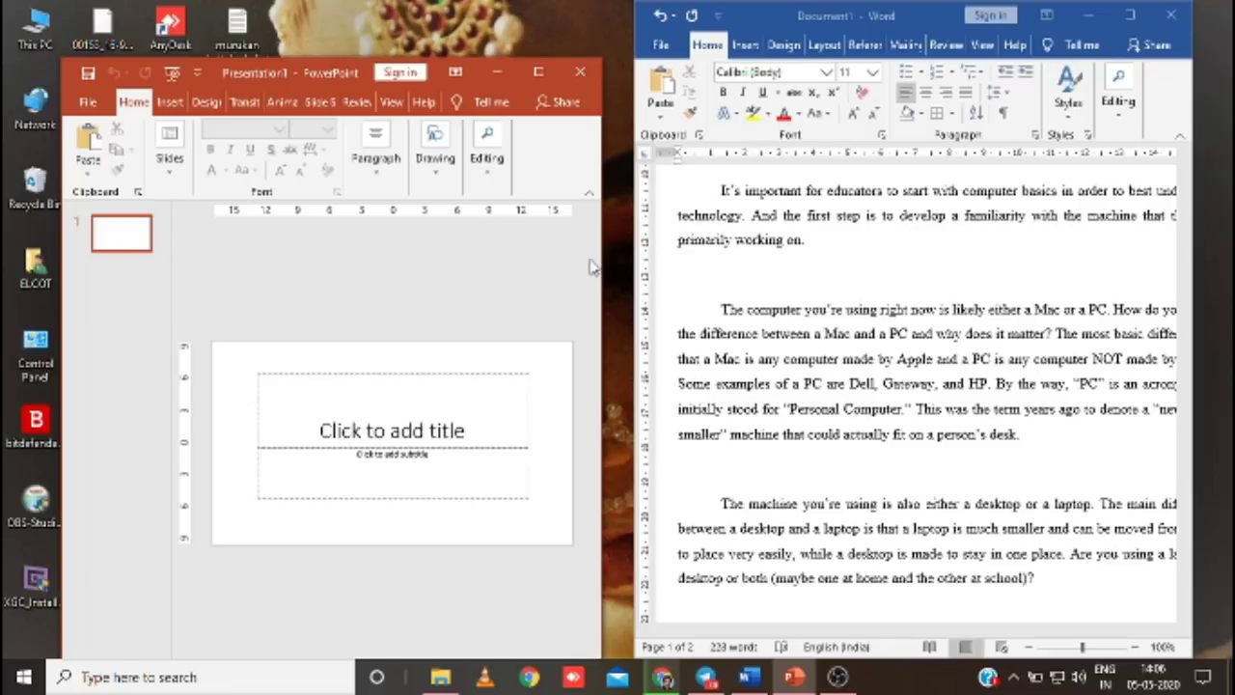
{"action": "scroll", "coordinate": [772, 290], "scroll_direction": "up", "scroll_amount": 1}
{"action": "scroll", "coordinate": [782, 303], "scroll_direction": "up", "scroll_amount": 3}
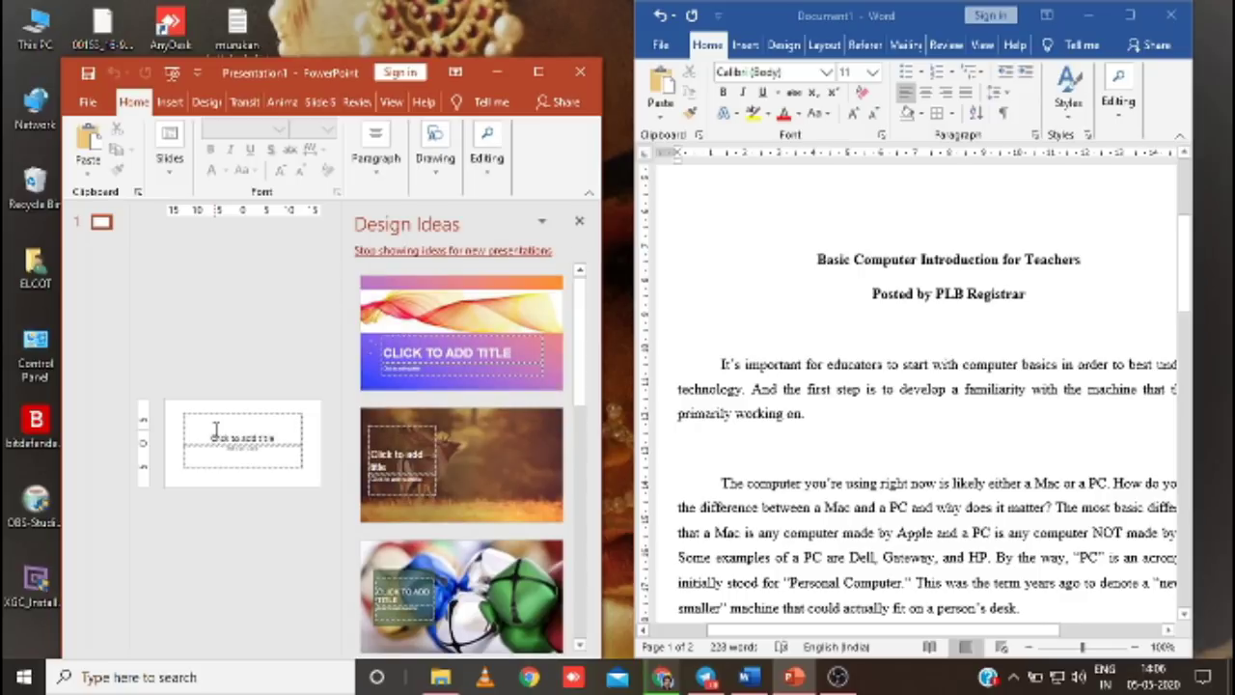
Apply the suggested design with the colourful wave to the title slide, then close the design suggestions and the tip.
{"action": "left_click", "coordinate": [444, 347]}
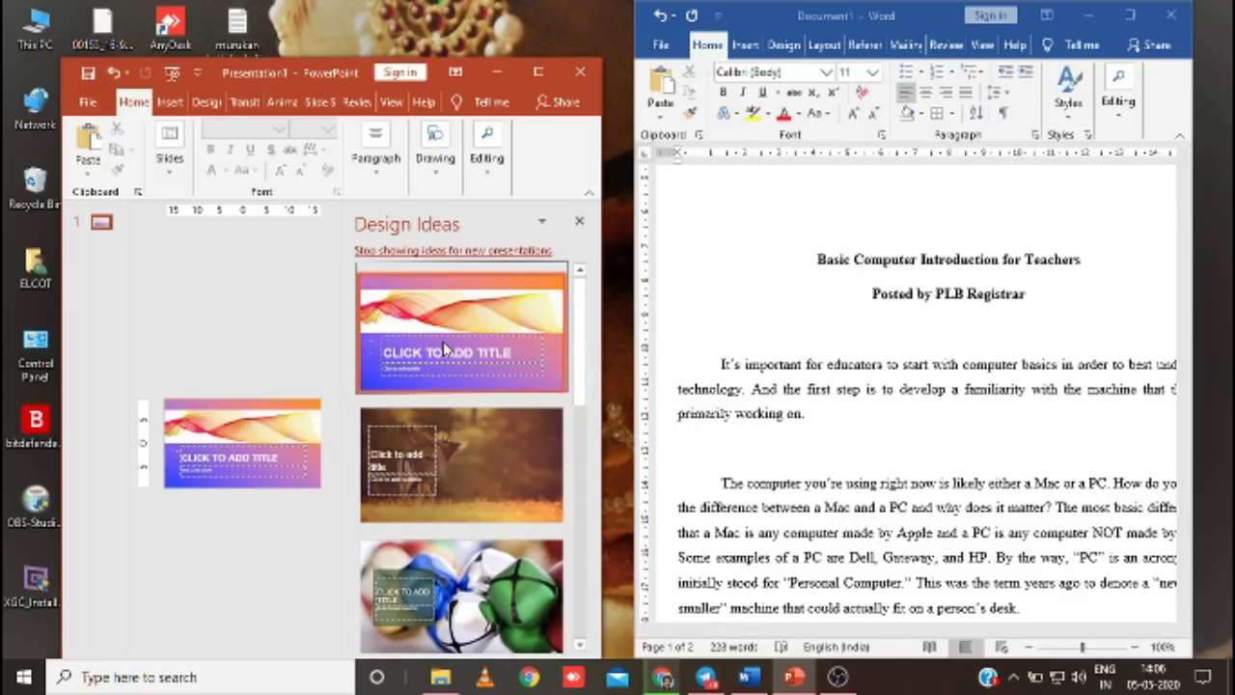
{"action": "left_click", "coordinate": [579, 222]}
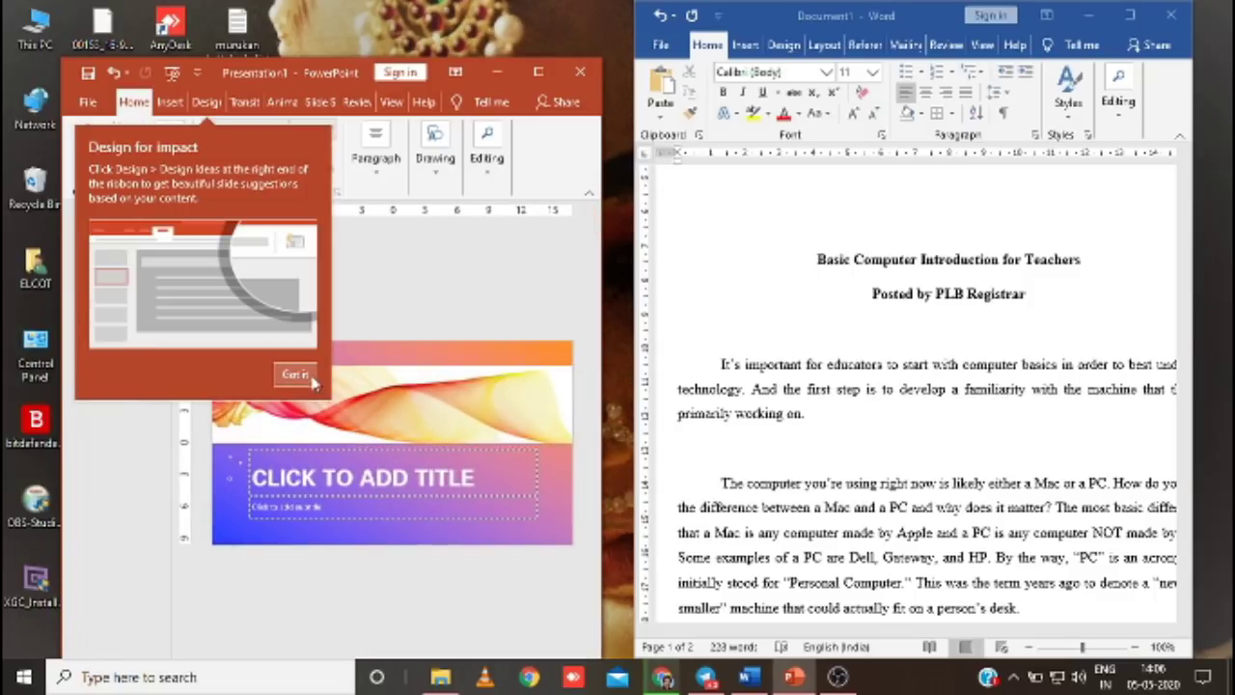
{"action": "left_click", "coordinate": [301, 375]}
Add eight new slides after the title slide, check the slide list, and return to the title slide.
{"action": "left_click", "coordinate": [135, 330]}
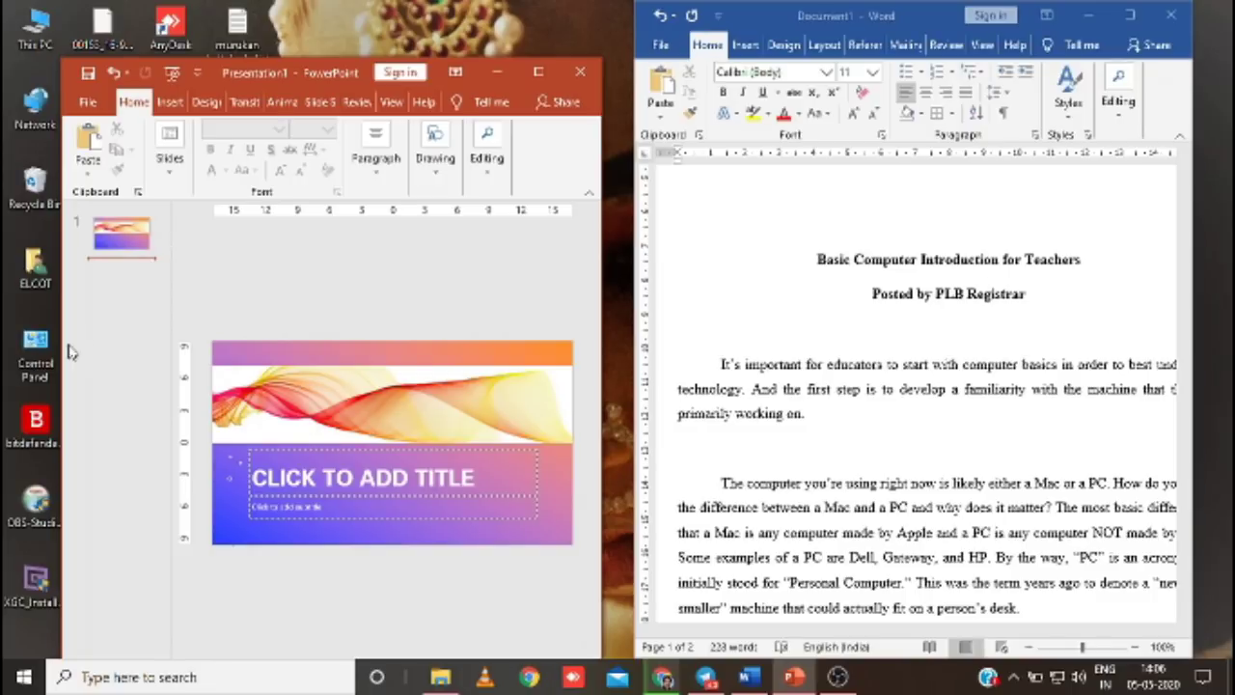
{"action": "left_click", "coordinate": [169, 102]}
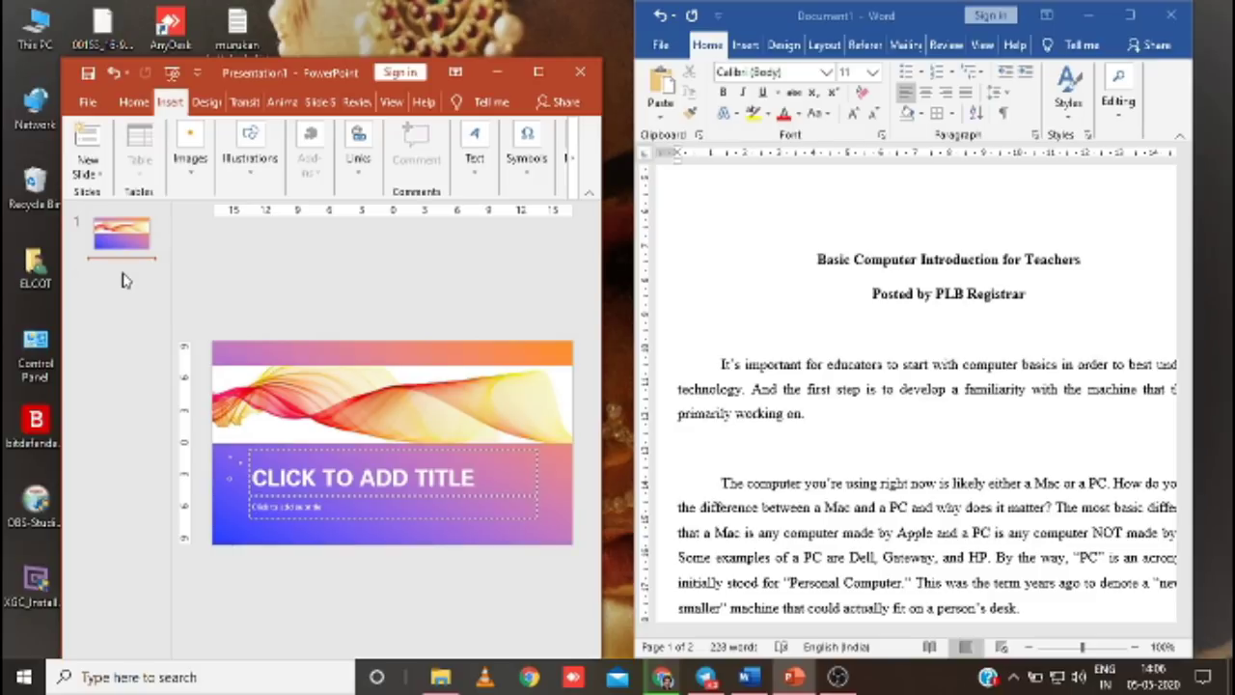
{"action": "key", "text": "Return"}
{"action": "key", "text": "Return"}
{"action": "key", "text": "Return"}
{"action": "key", "text": "Return"}
{"action": "key", "text": "Return"}
{"action": "key", "text": "Return"}
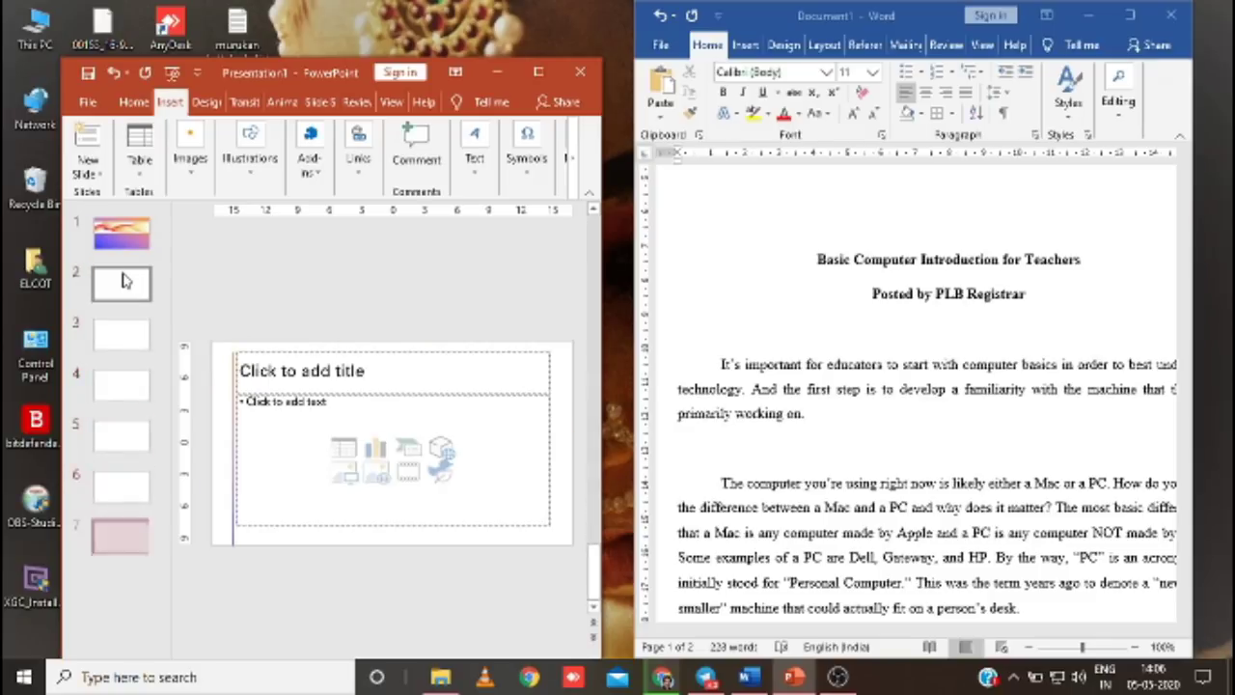
{"action": "key", "text": "Return"}
{"action": "key", "text": "Return"}
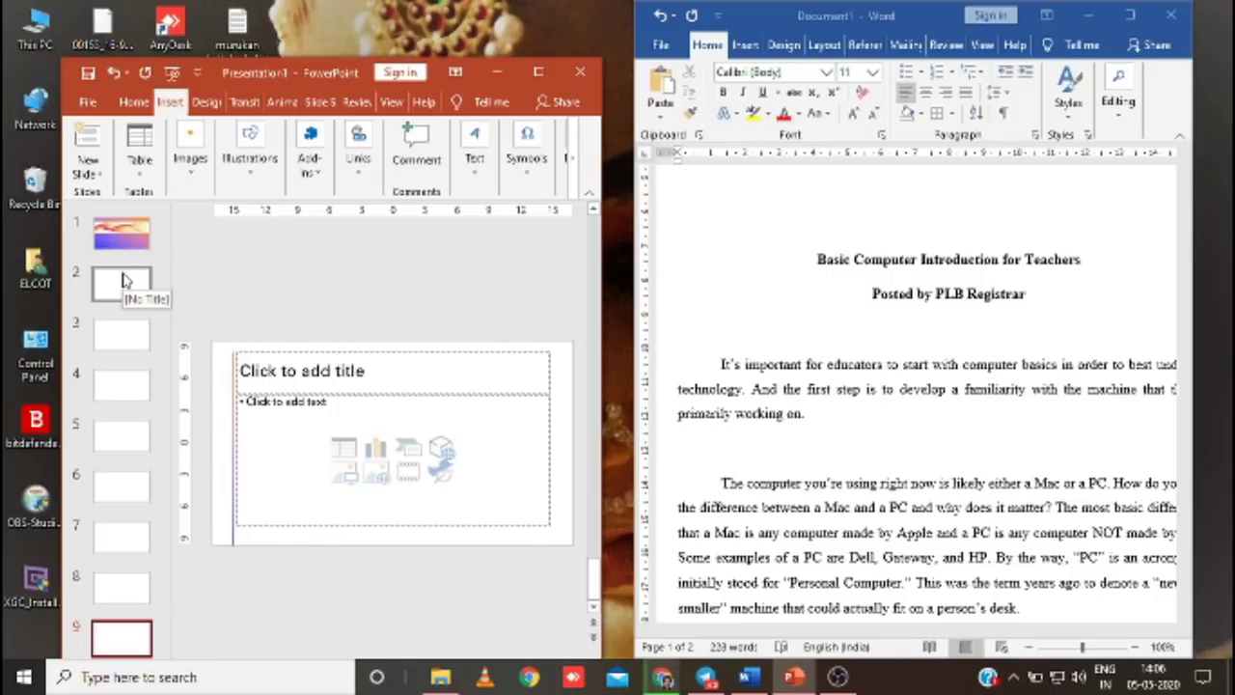
{"action": "left_click", "coordinate": [122, 234]}
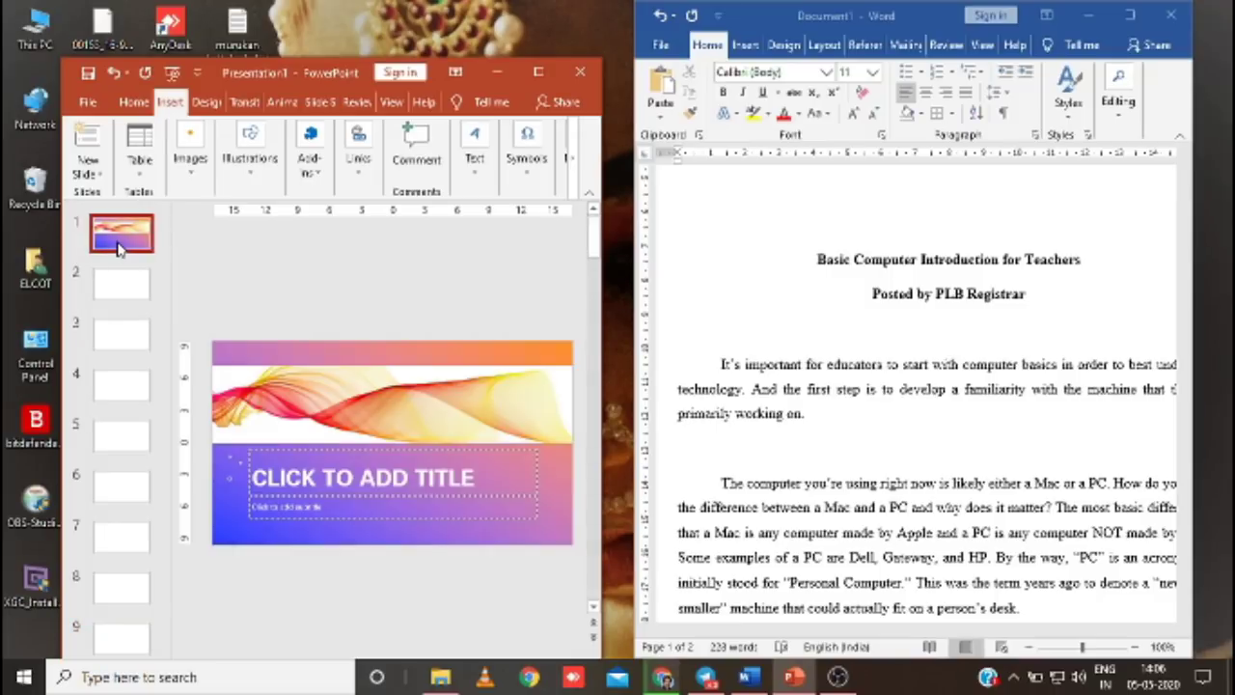
{"action": "left_click", "coordinate": [121, 281]}
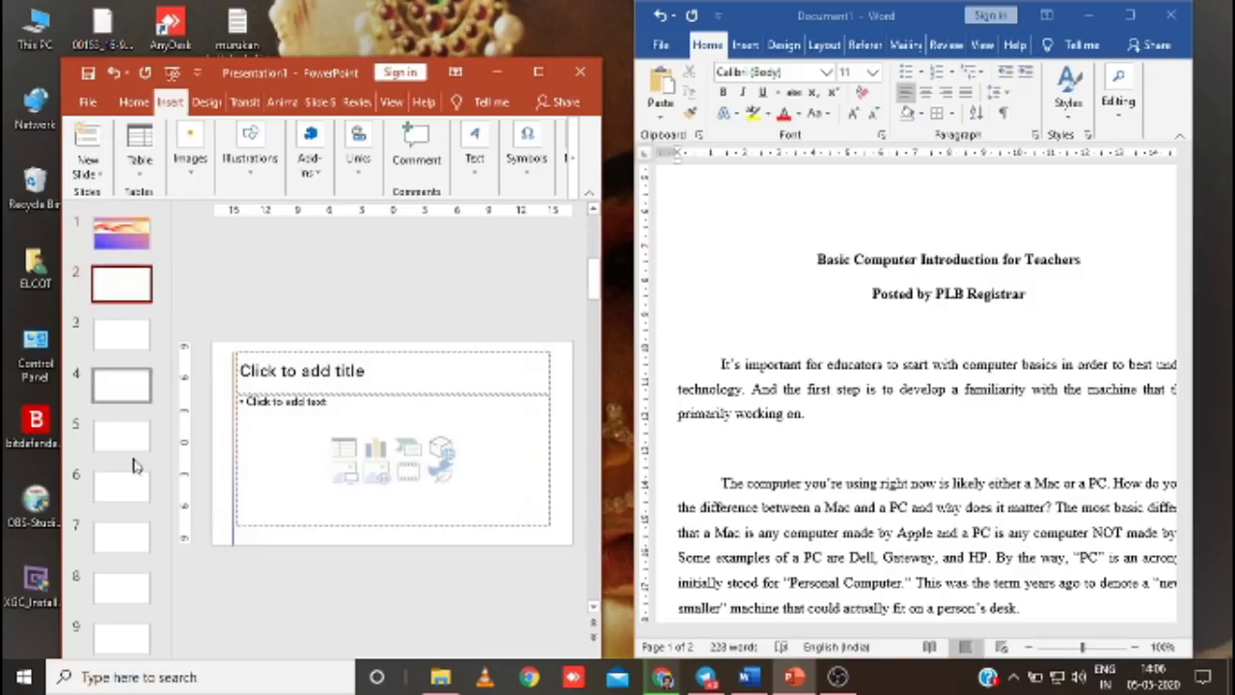
{"action": "scroll", "coordinate": [129, 584], "scroll_direction": "down", "scroll_amount": 1}
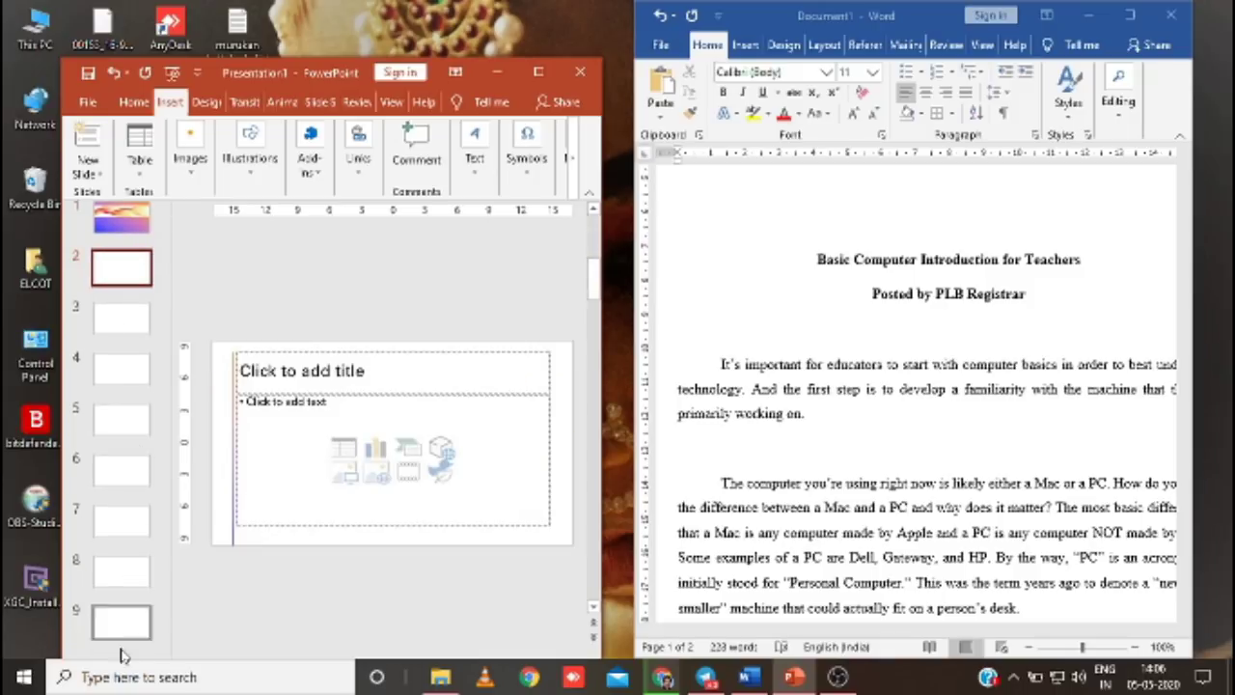
{"action": "left_click", "coordinate": [125, 229]}
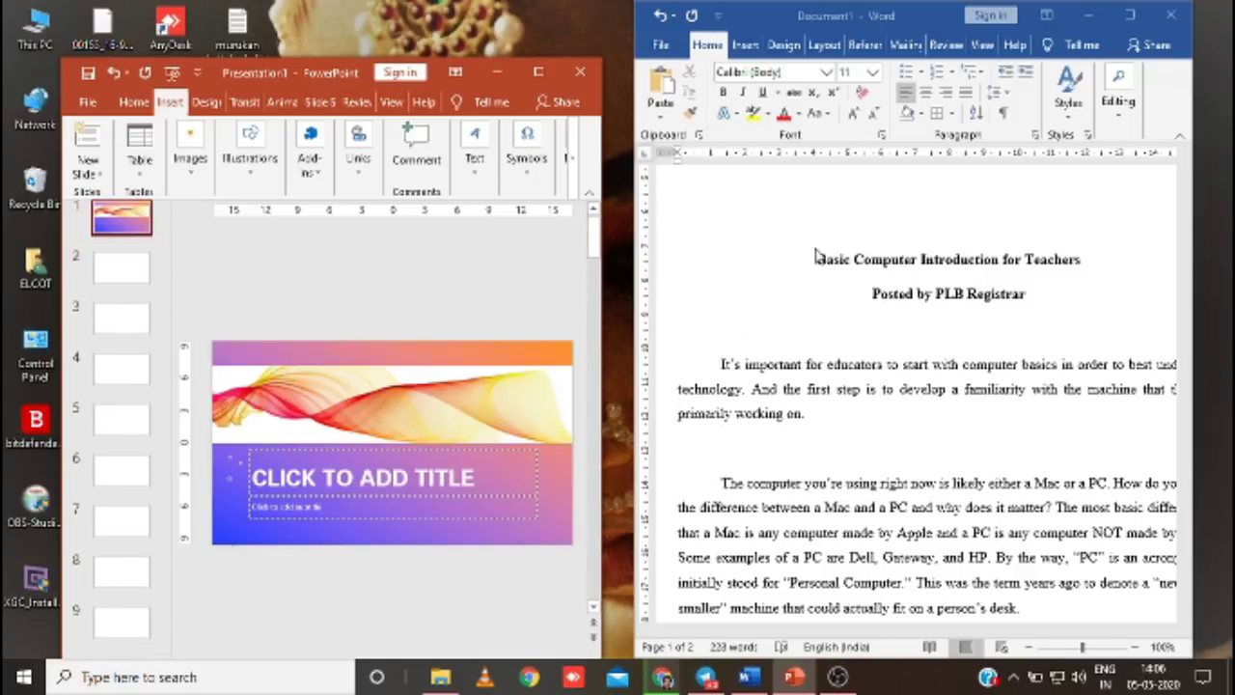
Copy the heading "Basic Computer Introduction for Teachers" from the Word document into the title slide's title, keeping text only.
{"action": "left_click", "coordinate": [855, 260]}
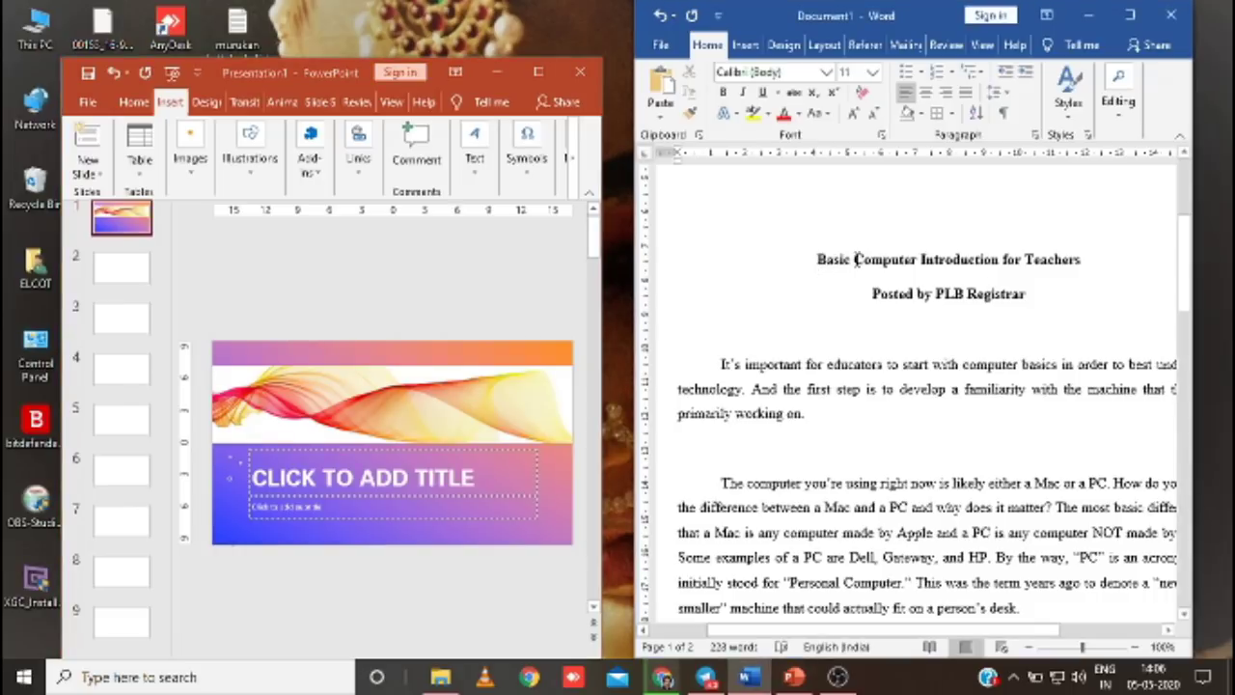
{"action": "left_click_drag", "start_coordinate": [821, 260], "coordinate": [1084, 263]}
{"action": "left_click", "coordinate": [318, 253]}
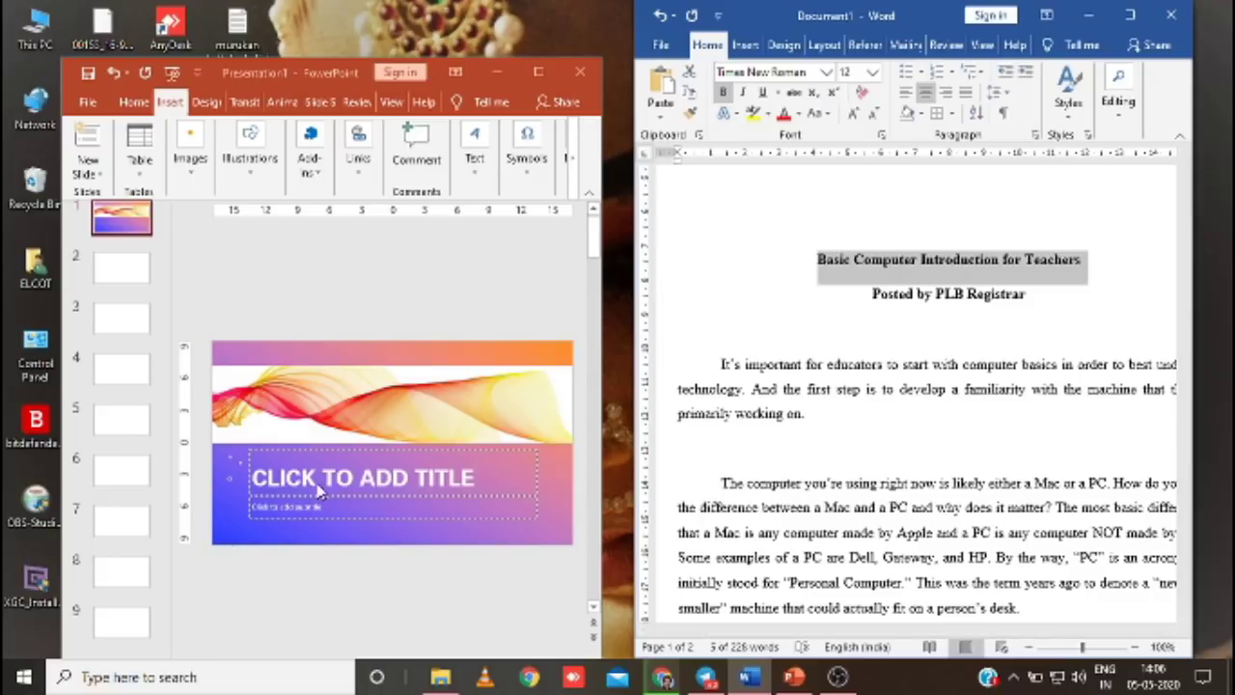
{"action": "left_click", "coordinate": [329, 476]}
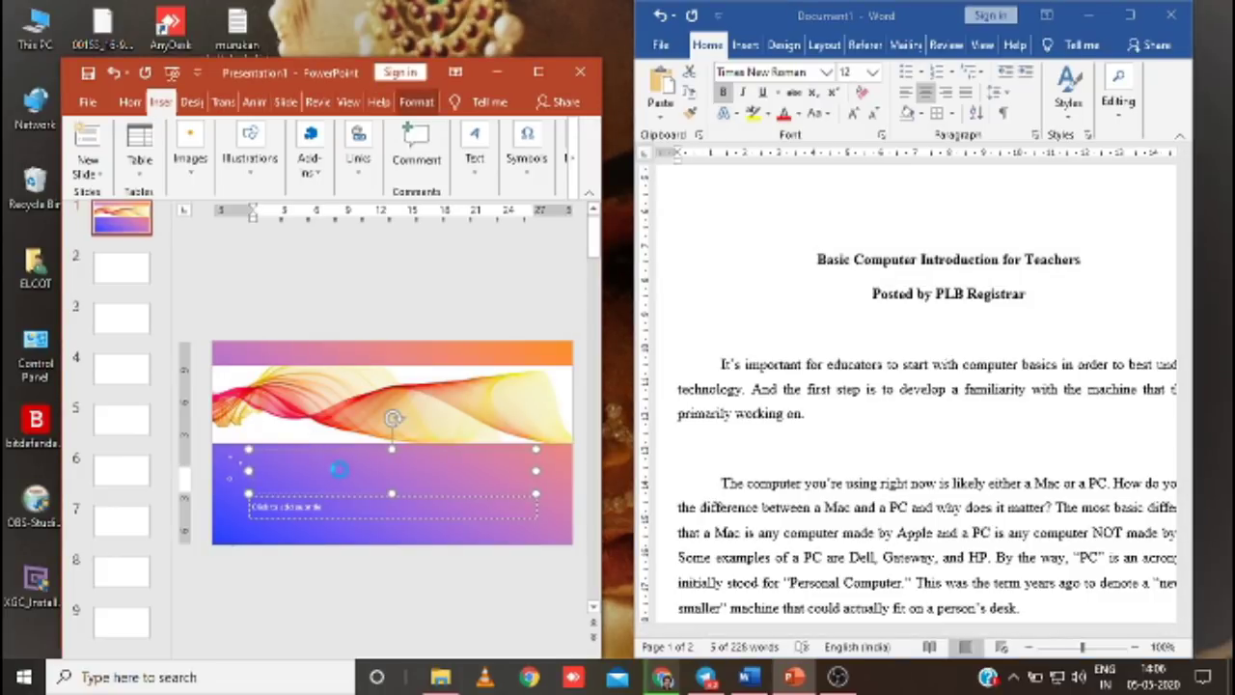
{"action": "type", "text": "TEACHERS"}
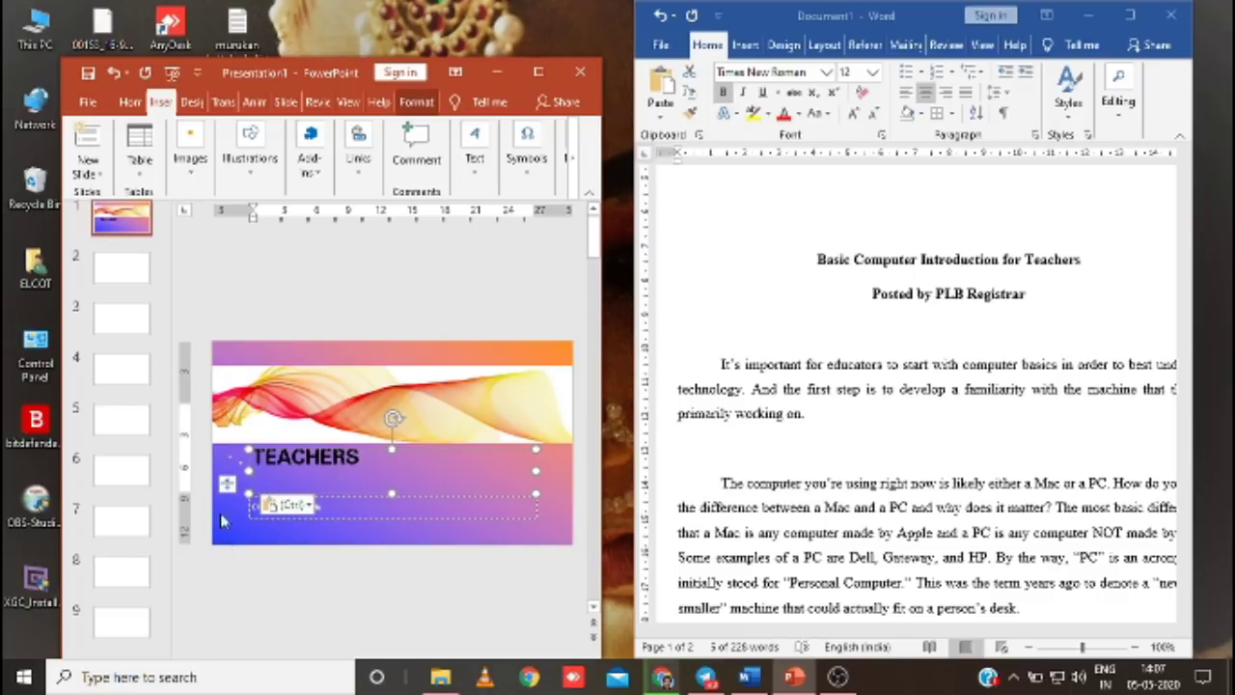
{"action": "left_click", "coordinate": [311, 505]}
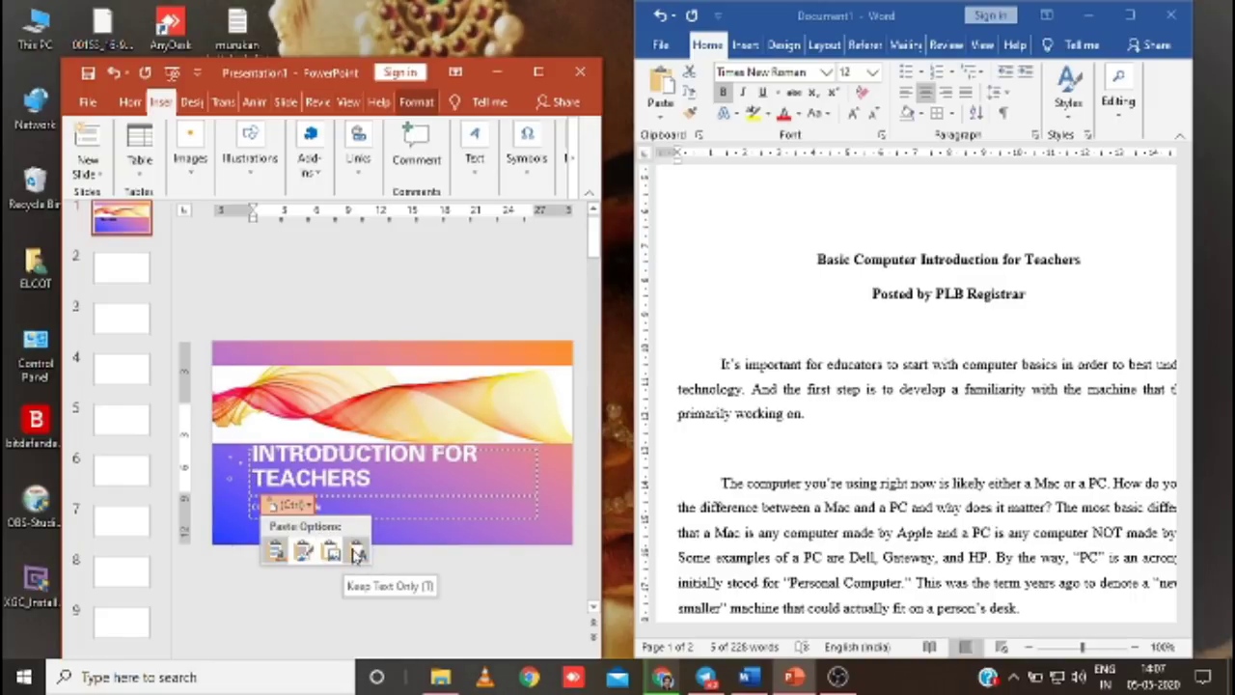
{"action": "left_click", "coordinate": [356, 551]}
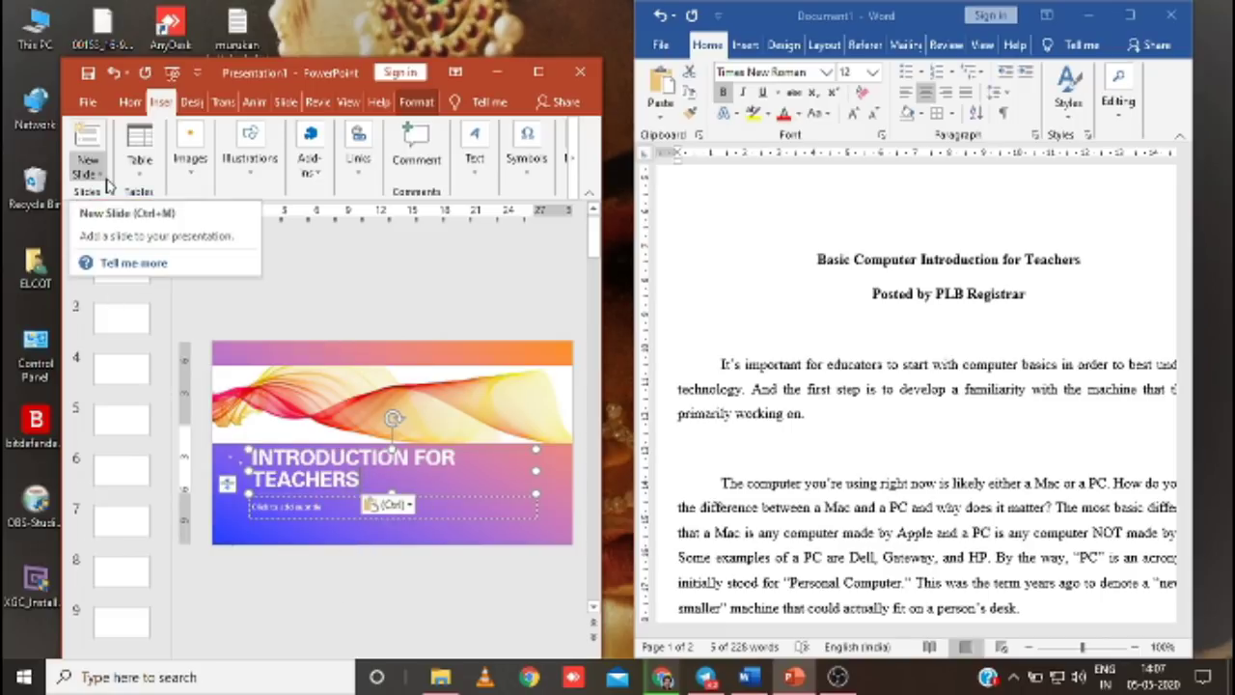
Maximize the presentation window, examine the paste options and Paste Special formats without pasting, and restore the window's smaller size.
{"action": "left_click", "coordinate": [87, 101]}
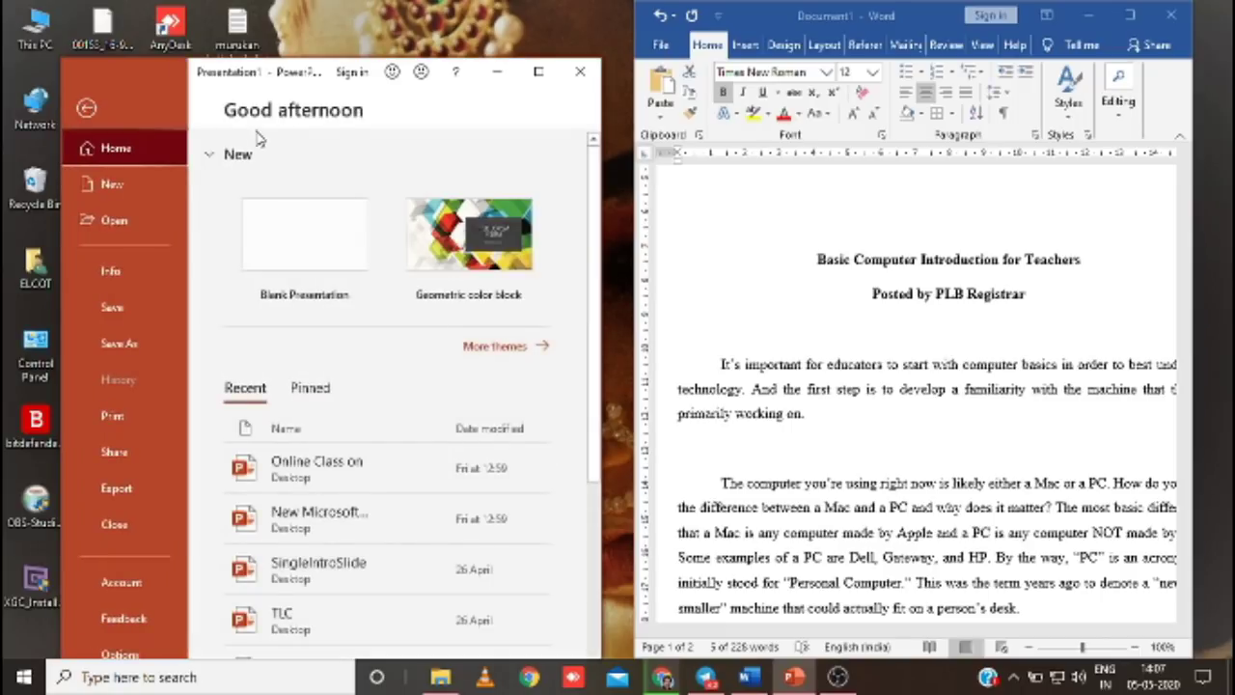
{"action": "left_click", "coordinate": [538, 72]}
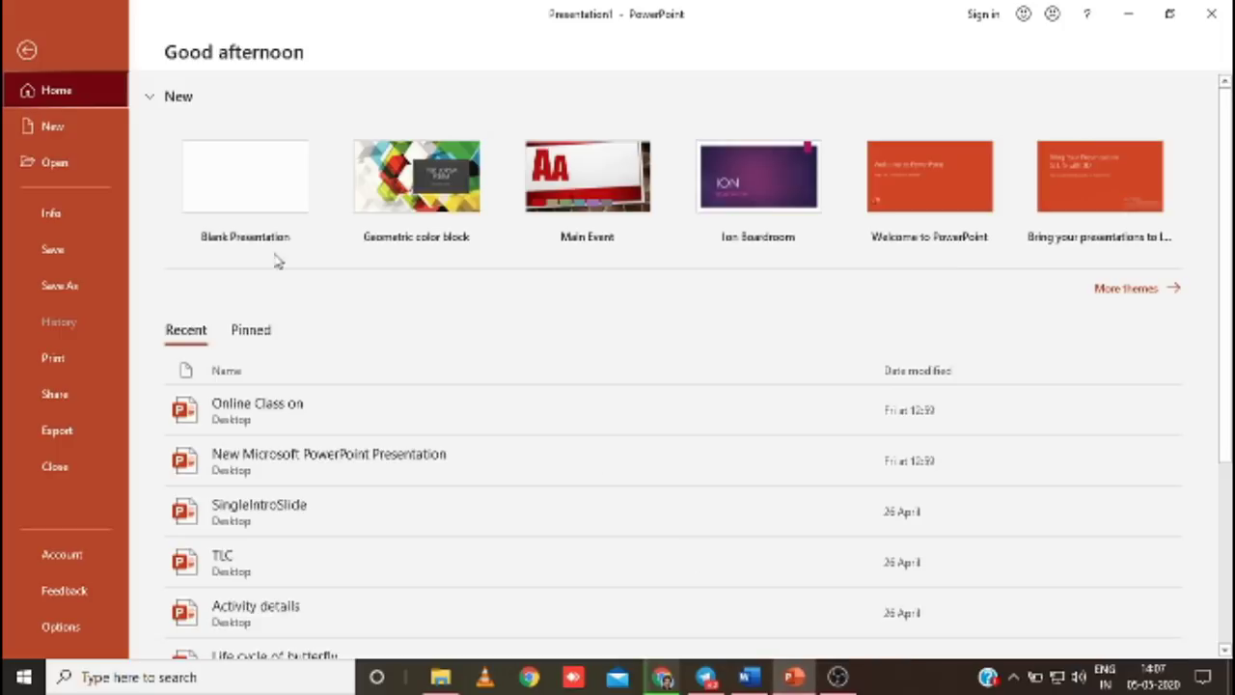
{"action": "left_click", "coordinate": [27, 54]}
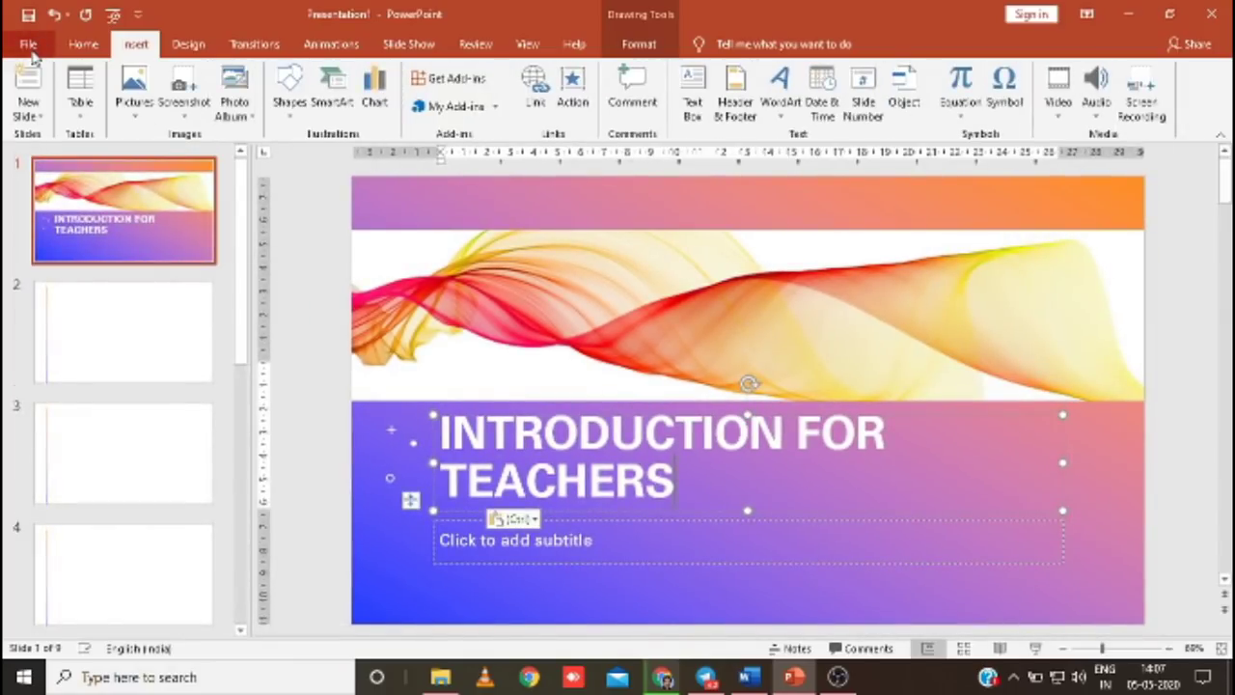
{"action": "left_click", "coordinate": [84, 48]}
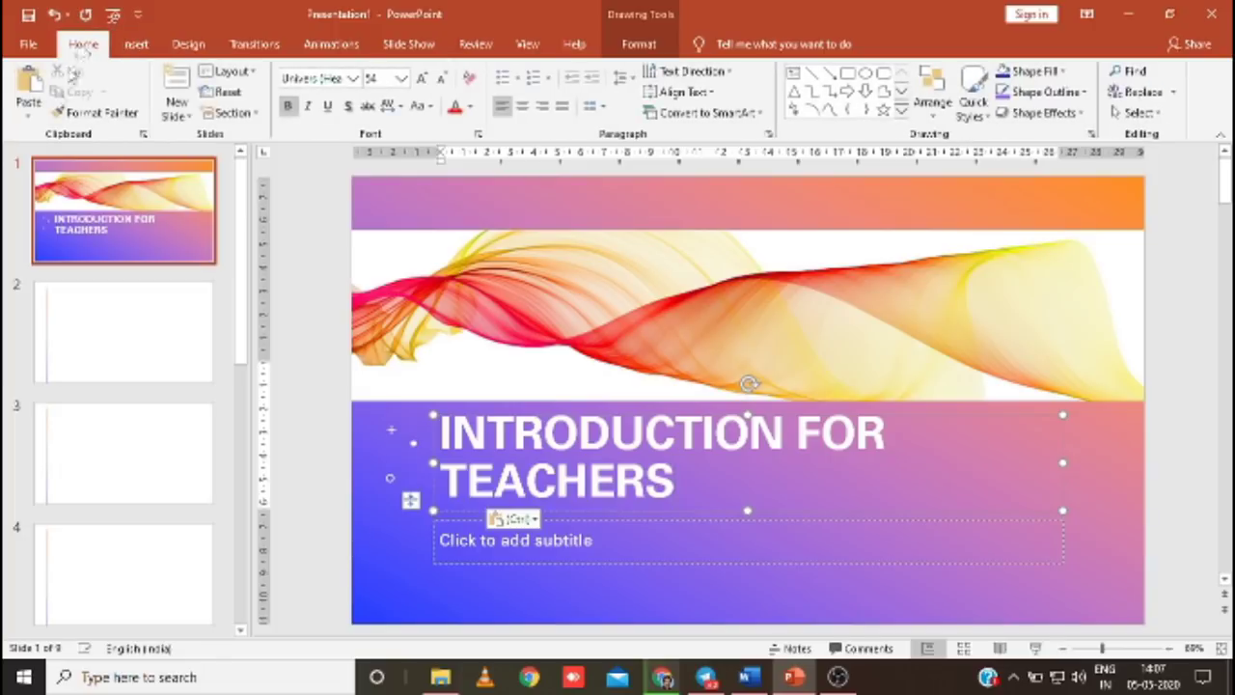
{"action": "left_click", "coordinate": [28, 119]}
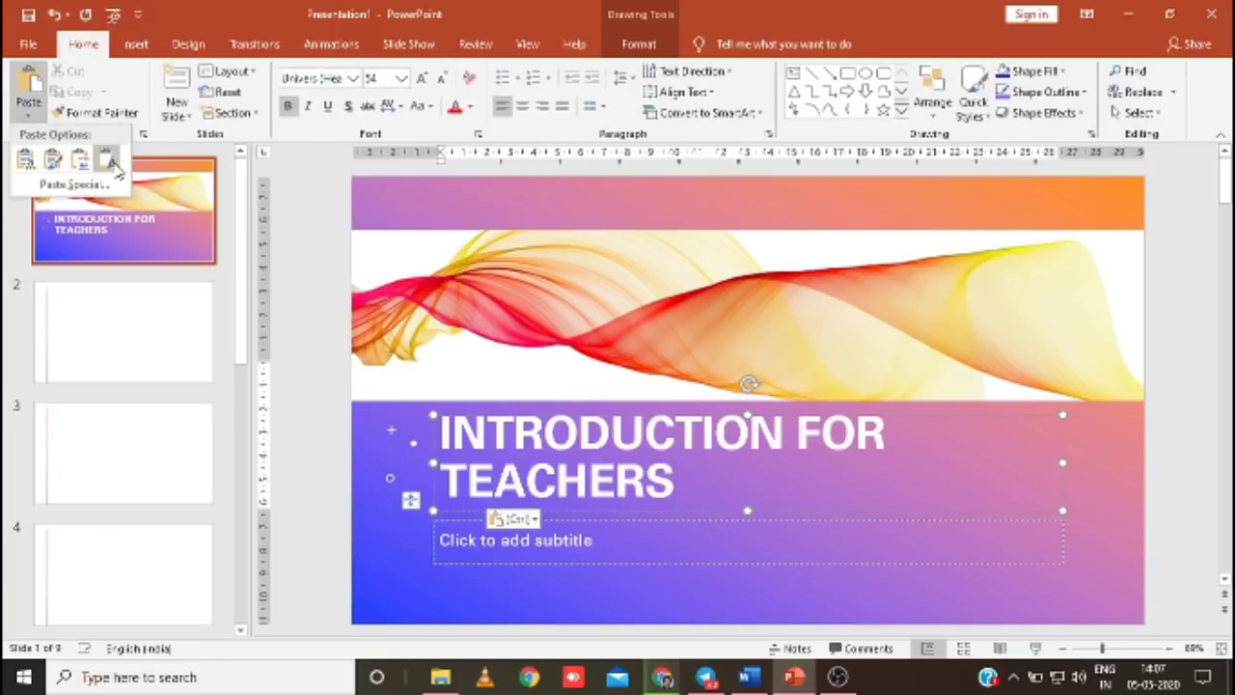
{"action": "left_click", "coordinate": [83, 186]}
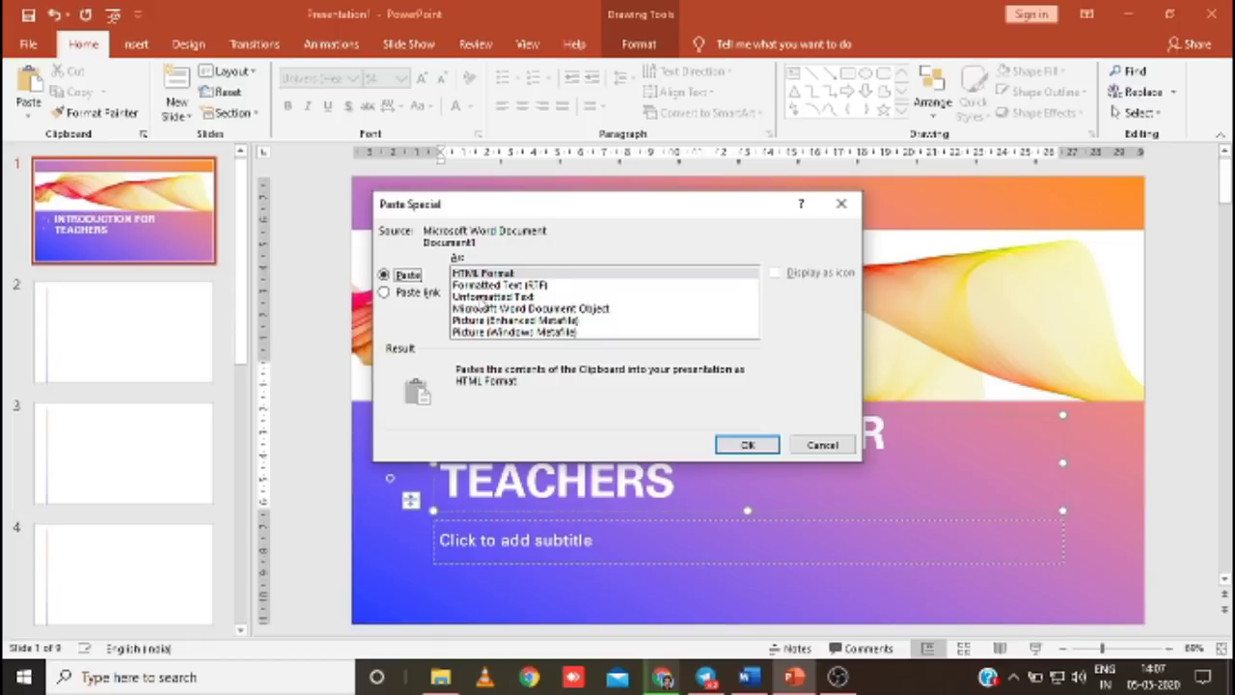
{"action": "left_click", "coordinate": [820, 446]}
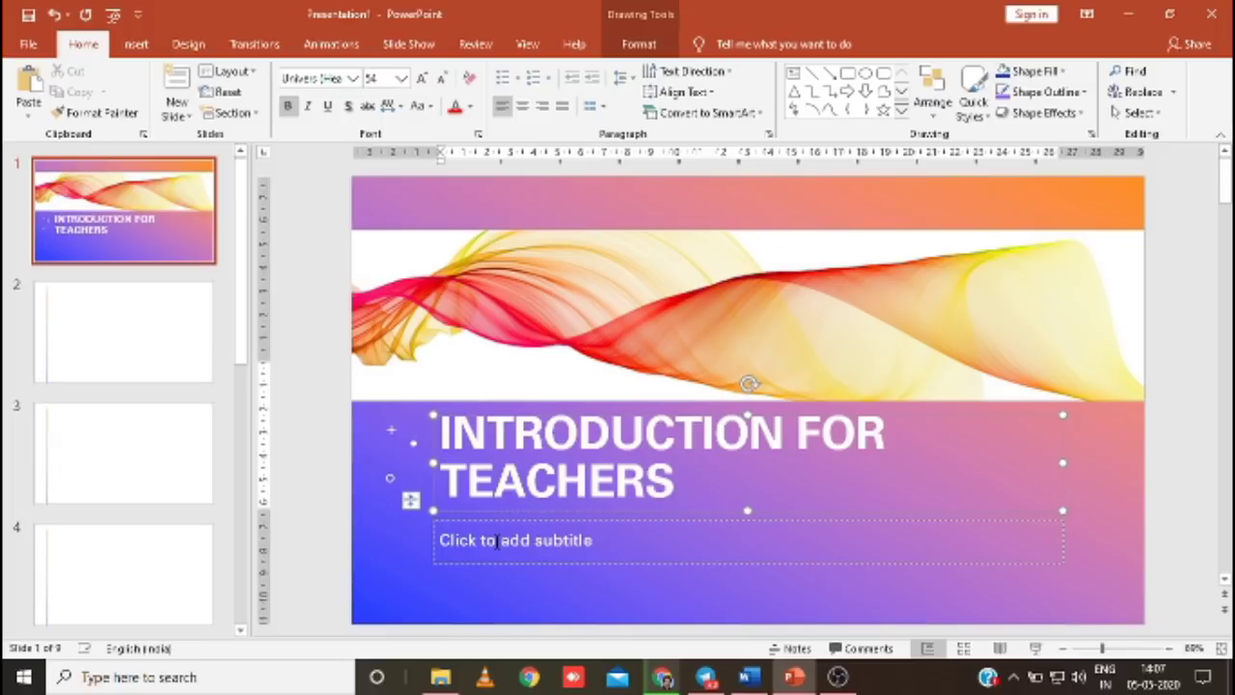
{"action": "left_click", "coordinate": [1169, 14]}
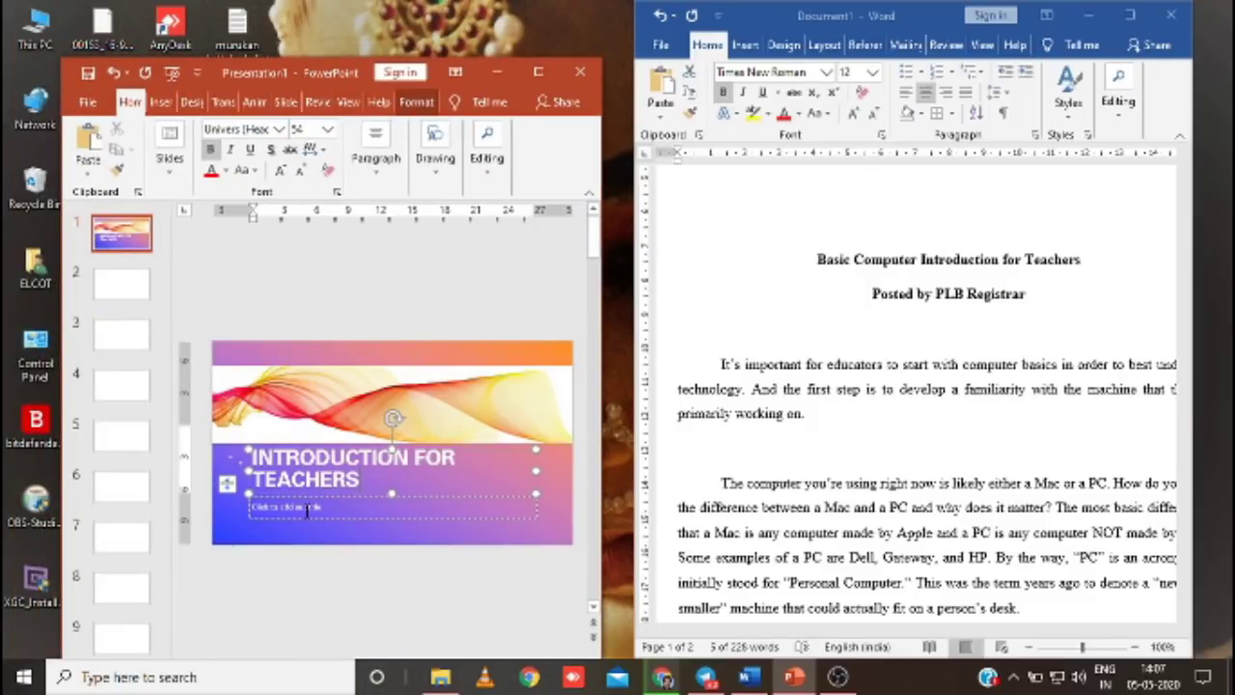
Copy the paragraph starting "It's important for educators" from the Word document into the second slide's body text placeholder.
{"action": "left_click", "coordinate": [120, 283]}
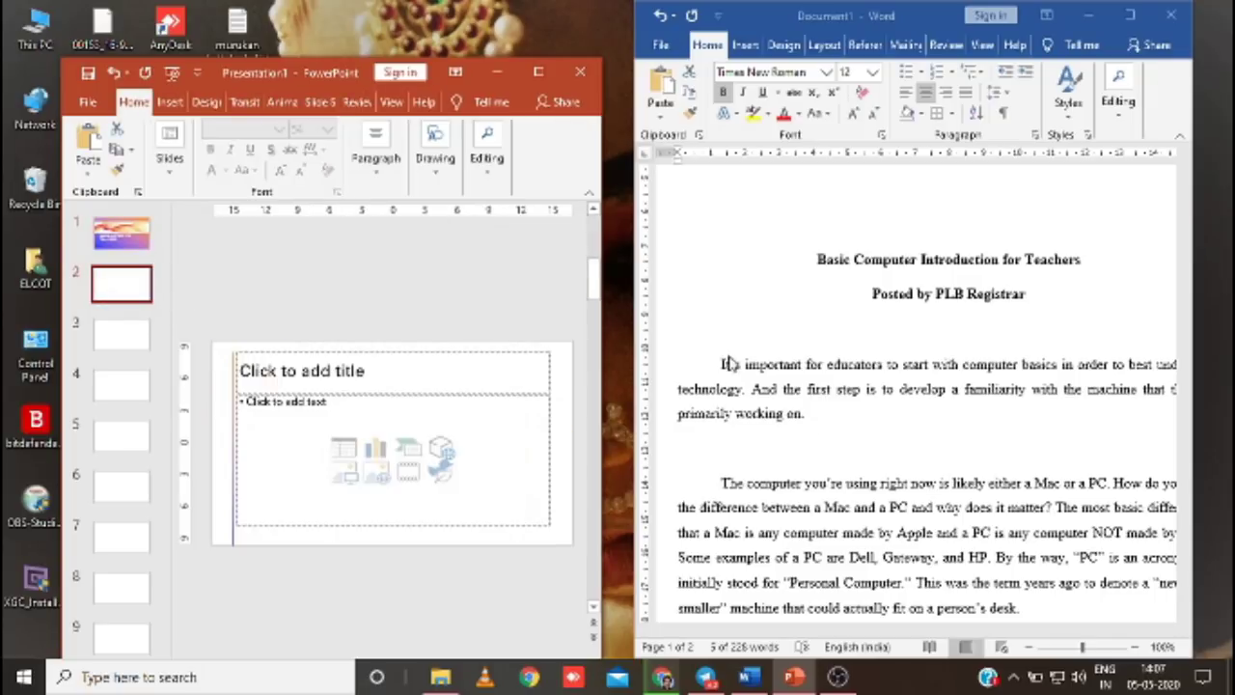
{"action": "left_click", "coordinate": [724, 367]}
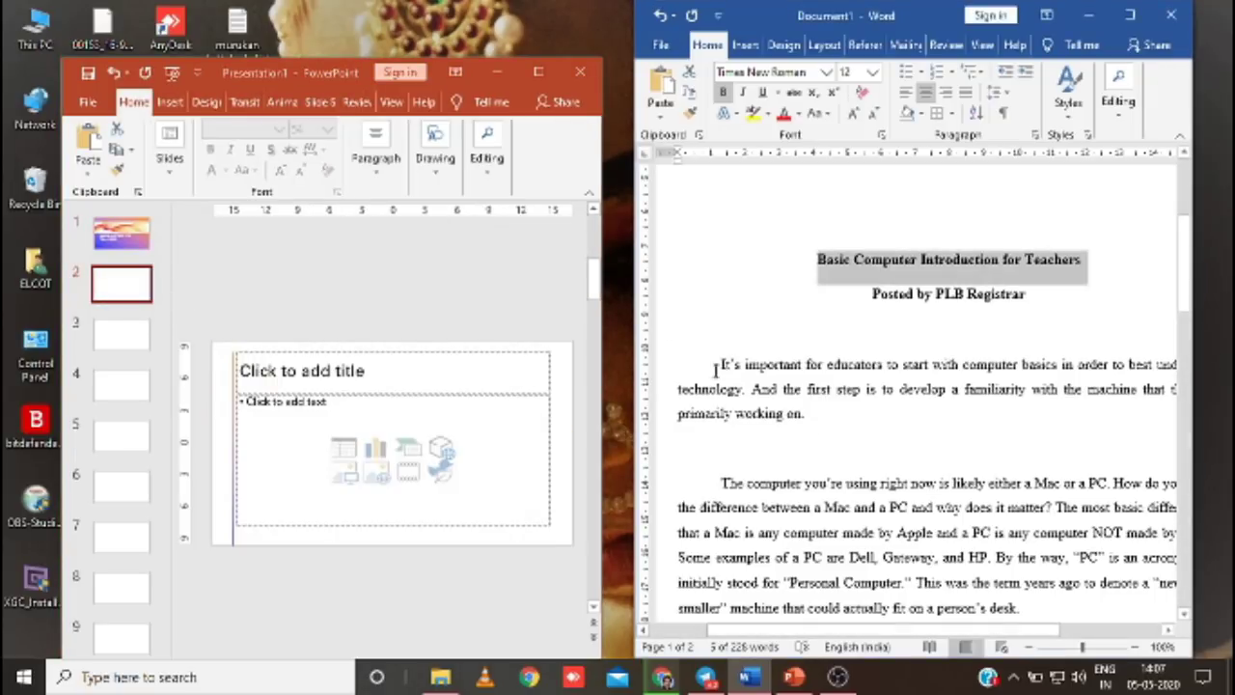
{"action": "left_click_drag", "start_coordinate": [724, 363], "coordinate": [801, 424]}
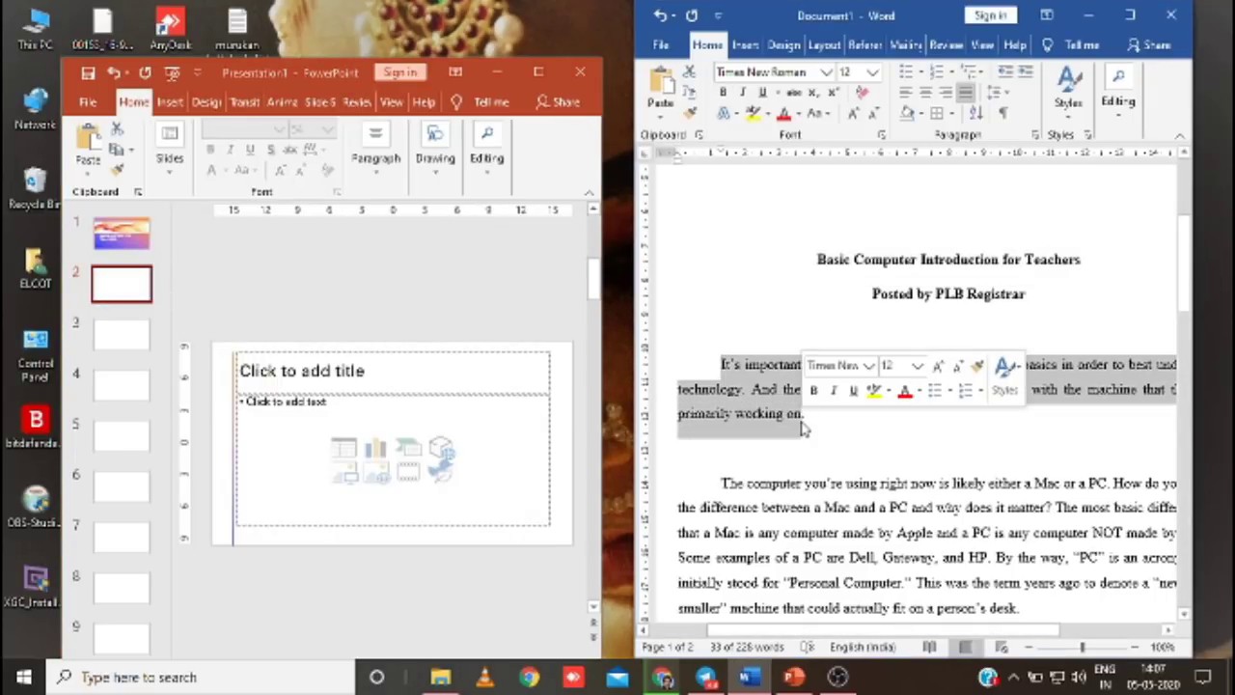
{"action": "left_click", "coordinate": [304, 410]}
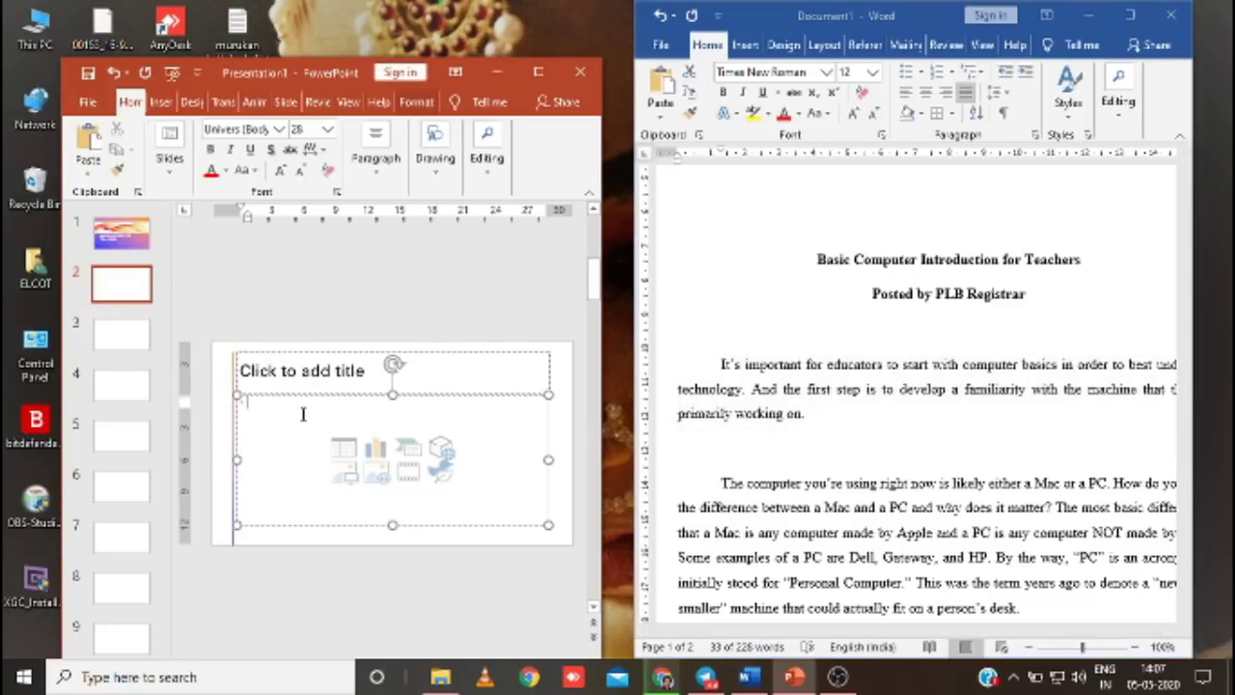
{"action": "type", "text": "It's important for educators to start with computer basics in order to best understand technology. And the first step is to develop a familiarity with the machine that they are primarily working on."}
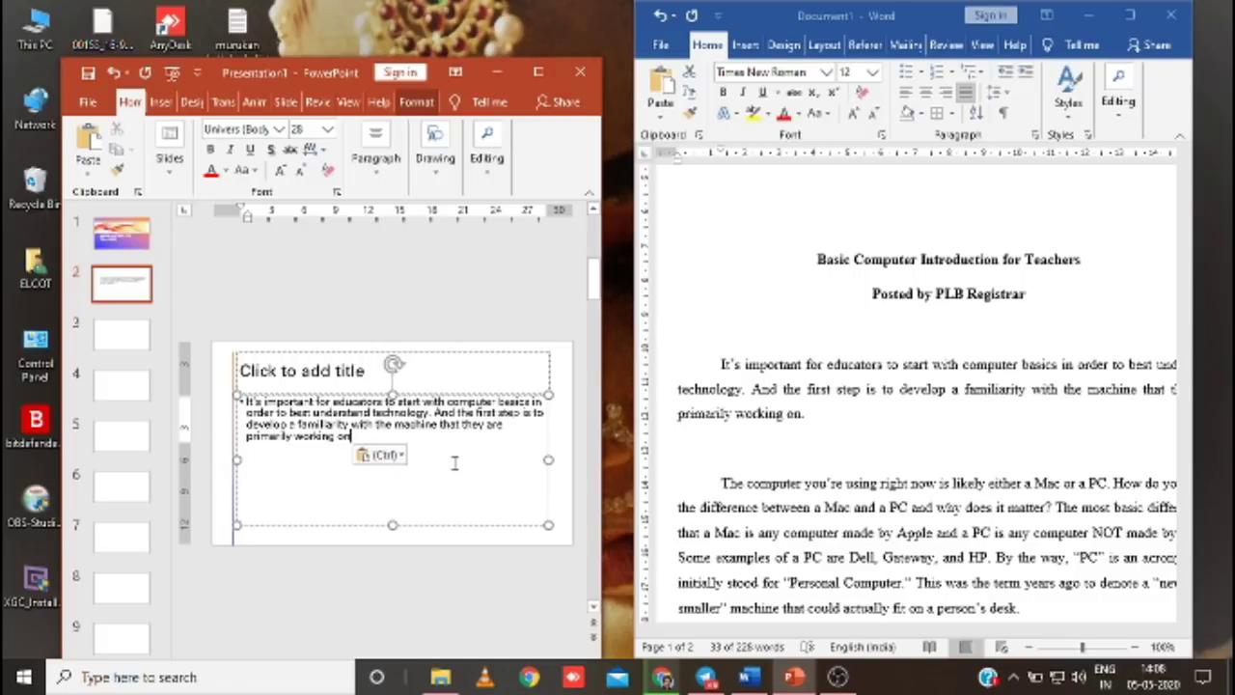
Switch to Chrome, maximize it, and search Google in a new tab for images of "computer fundamentals for teachers".
{"action": "left_click", "coordinate": [661, 677]}
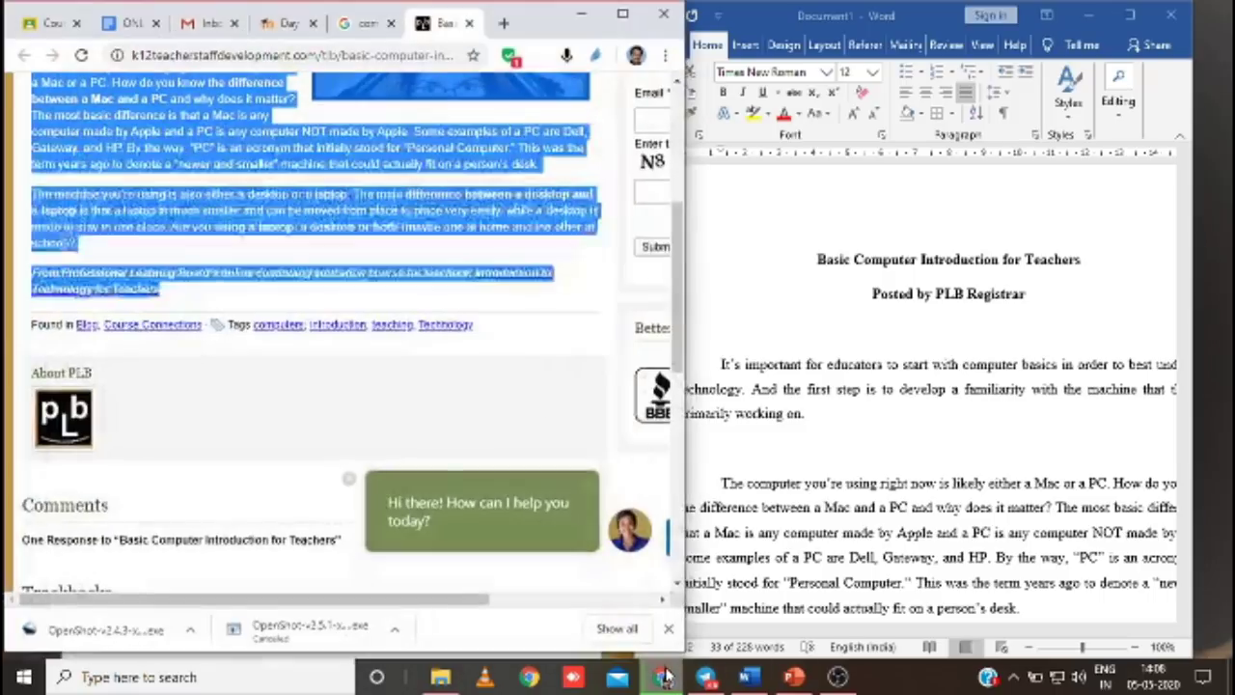
{"action": "left_click", "coordinate": [623, 13]}
{"action": "left_click", "coordinate": [1052, 15]}
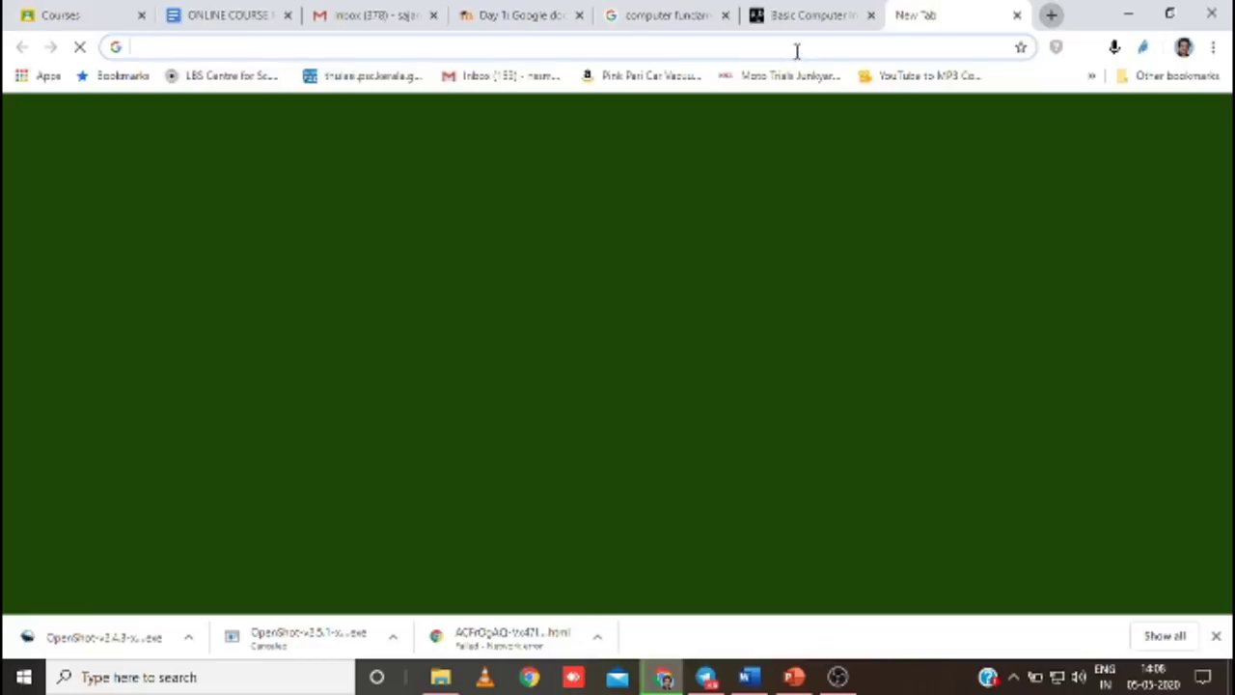
{"action": "type", "text": "c"}
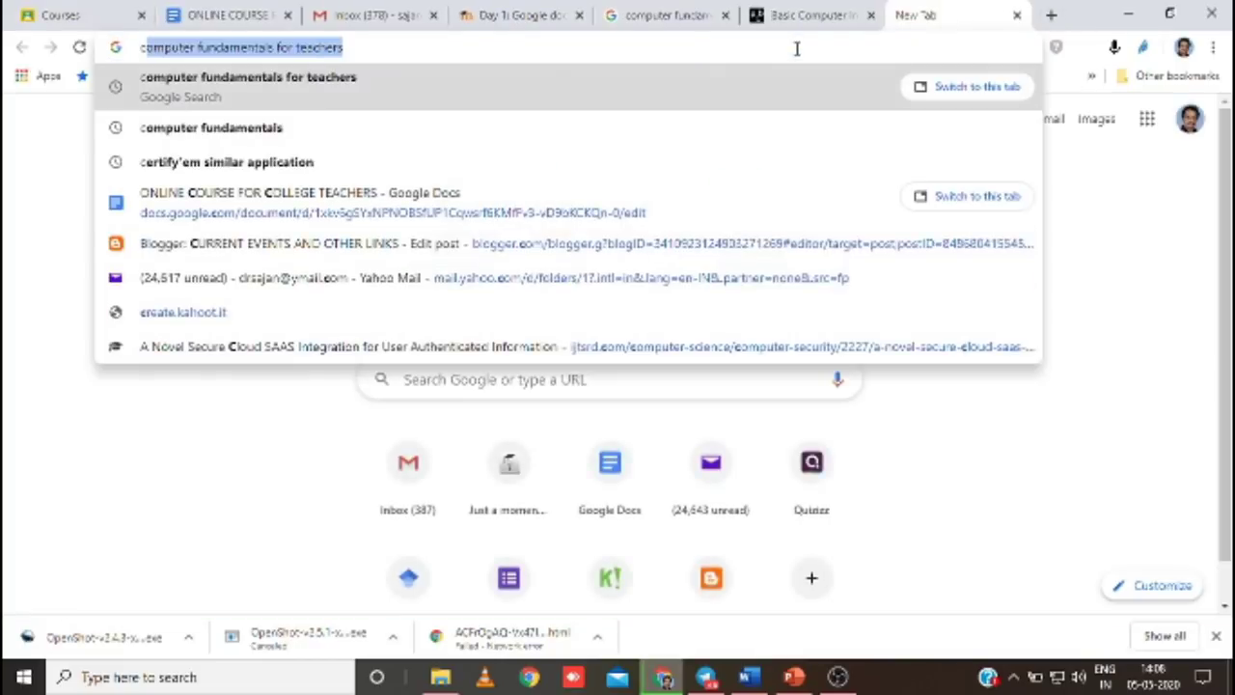
{"action": "type", "text": "omputer "}
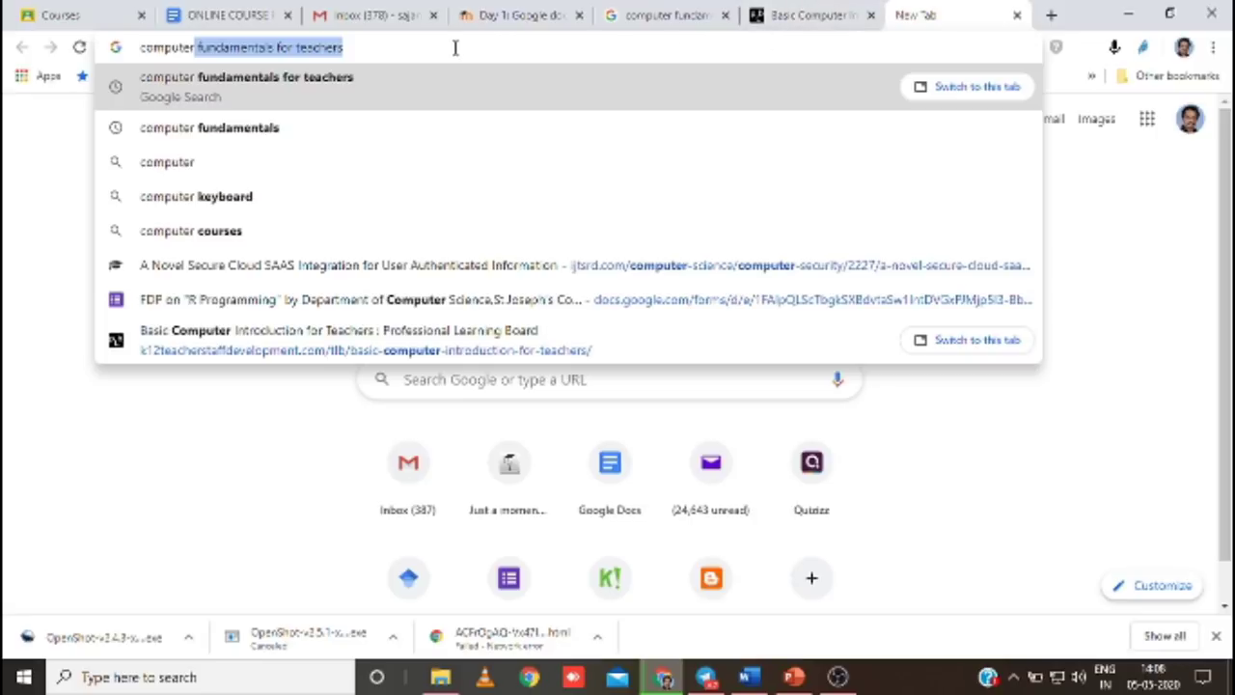
{"action": "type", "text": "f"}
{"action": "left_click", "coordinate": [198, 76]}
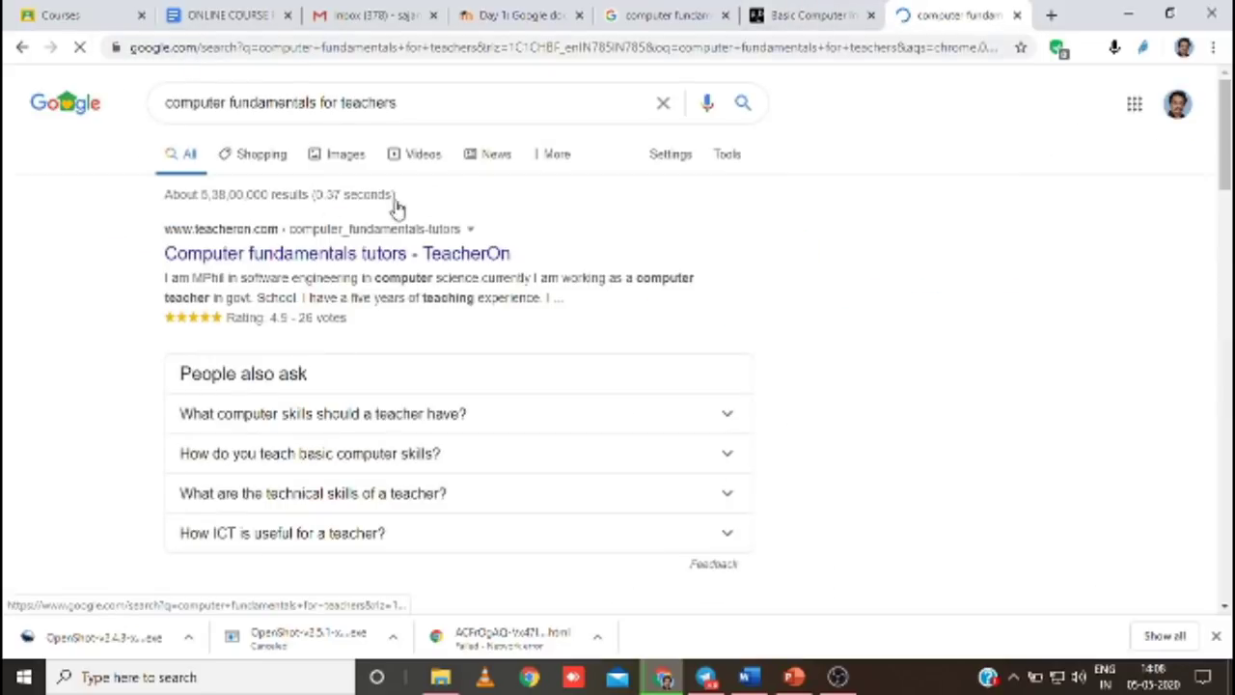
{"action": "left_click", "coordinate": [347, 159]}
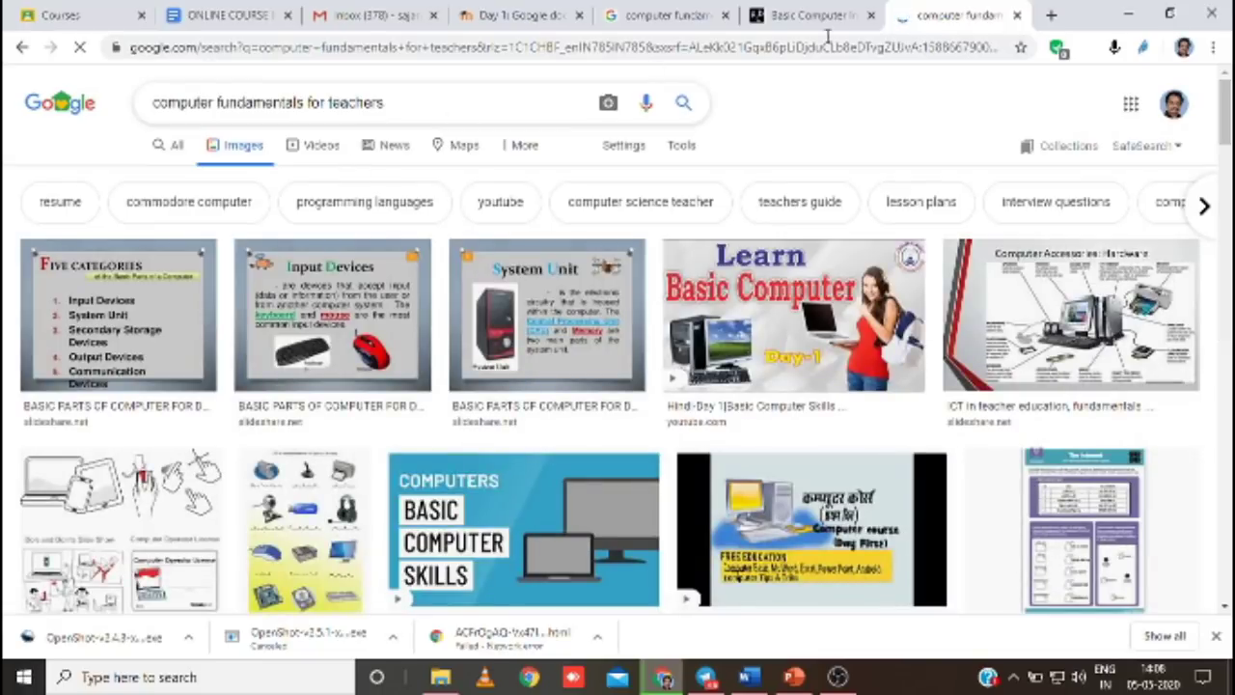
Open another blank browser tab, minimize the browser, presentation and document windows to the desktop, and bring the browser back.
{"action": "left_click", "coordinate": [1050, 14]}
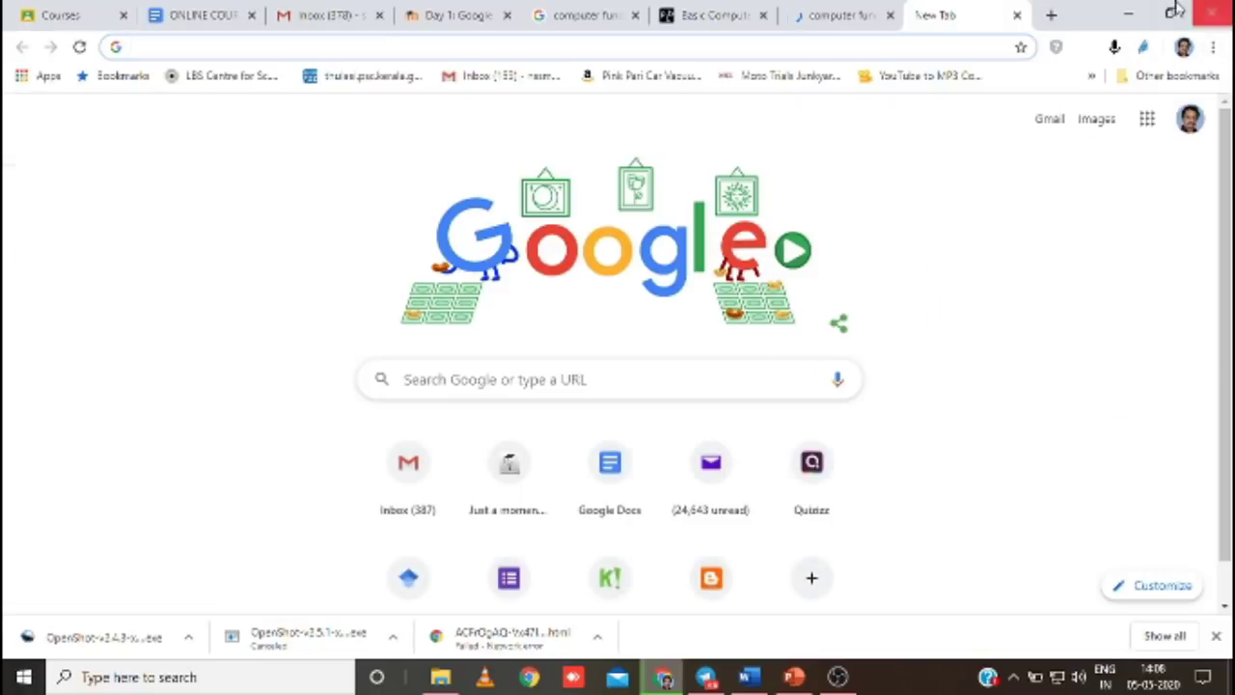
{"action": "left_click", "coordinate": [1128, 14]}
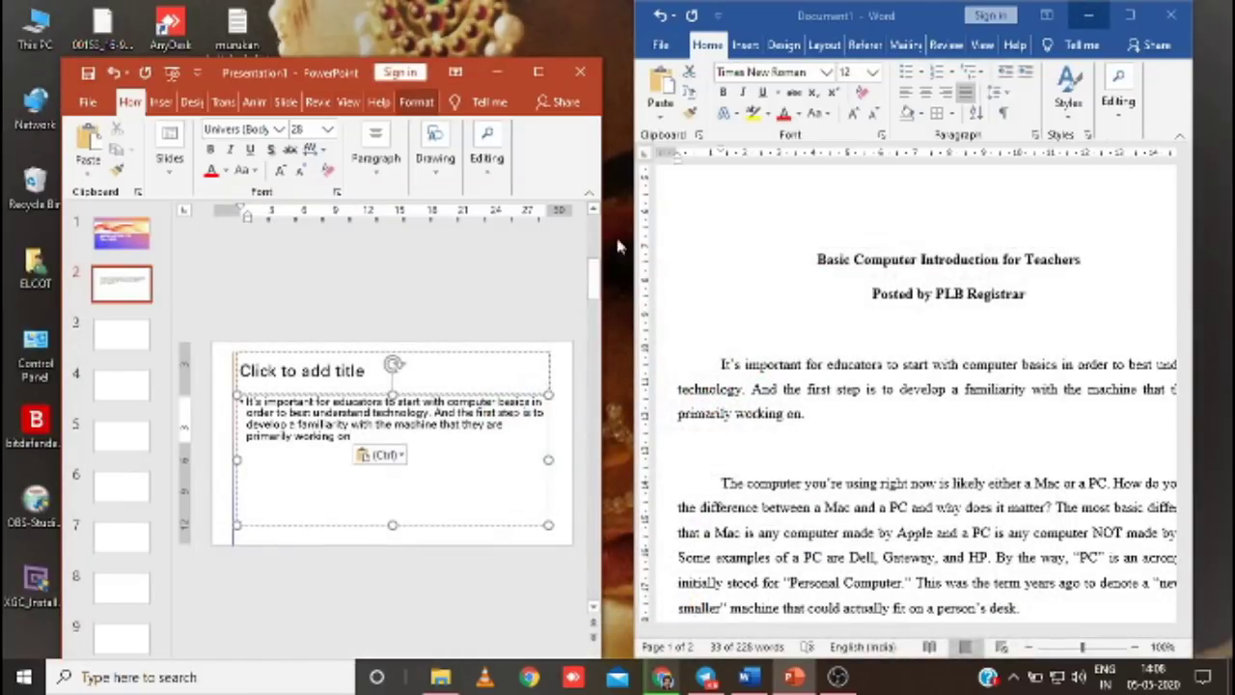
{"action": "left_click", "coordinate": [494, 72]}
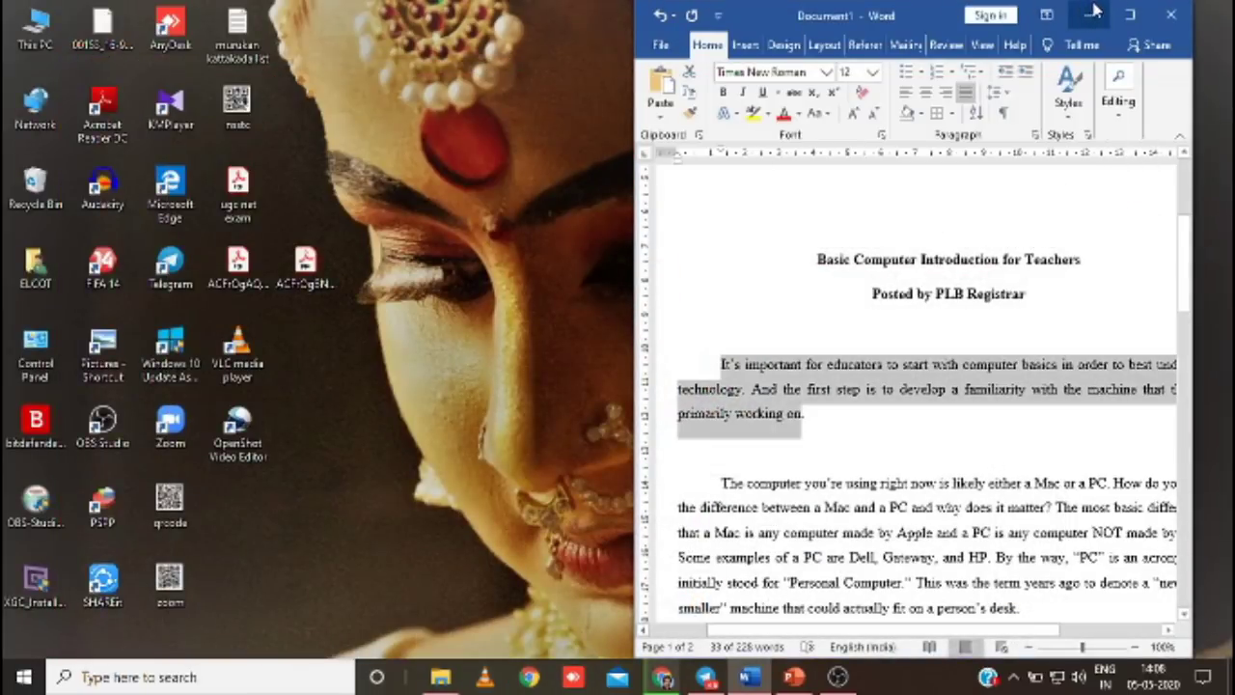
{"action": "left_click", "coordinate": [1088, 13]}
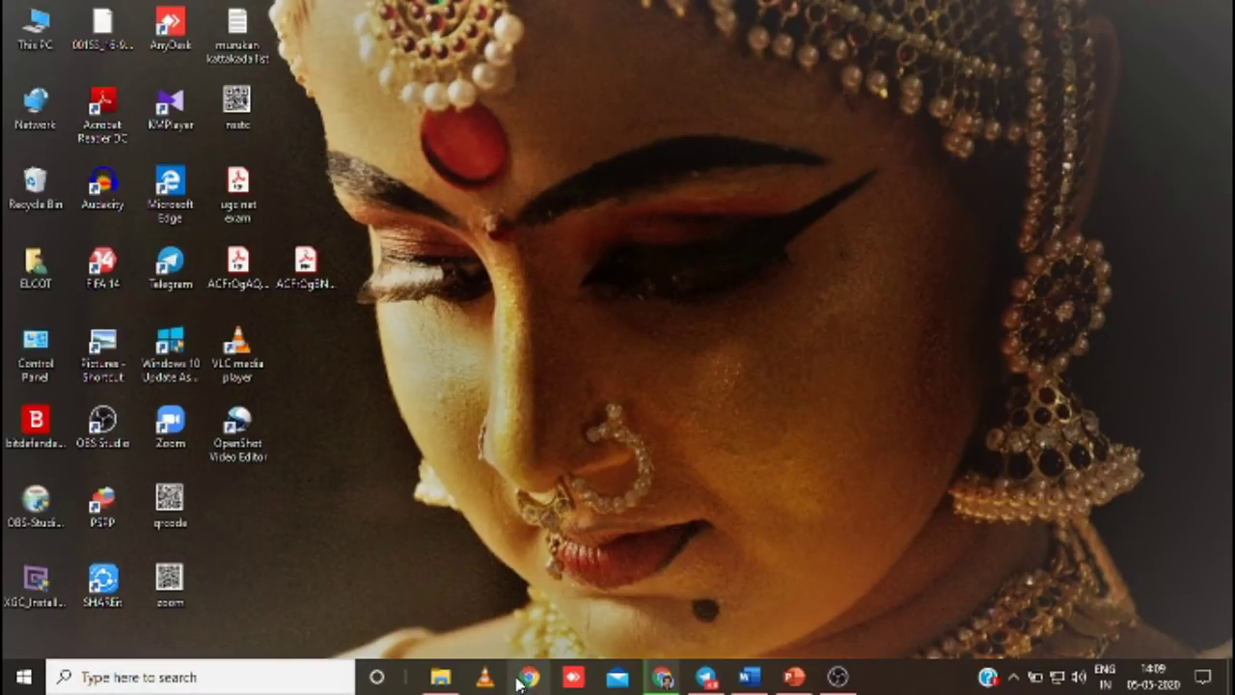
{"action": "left_click", "coordinate": [665, 680]}
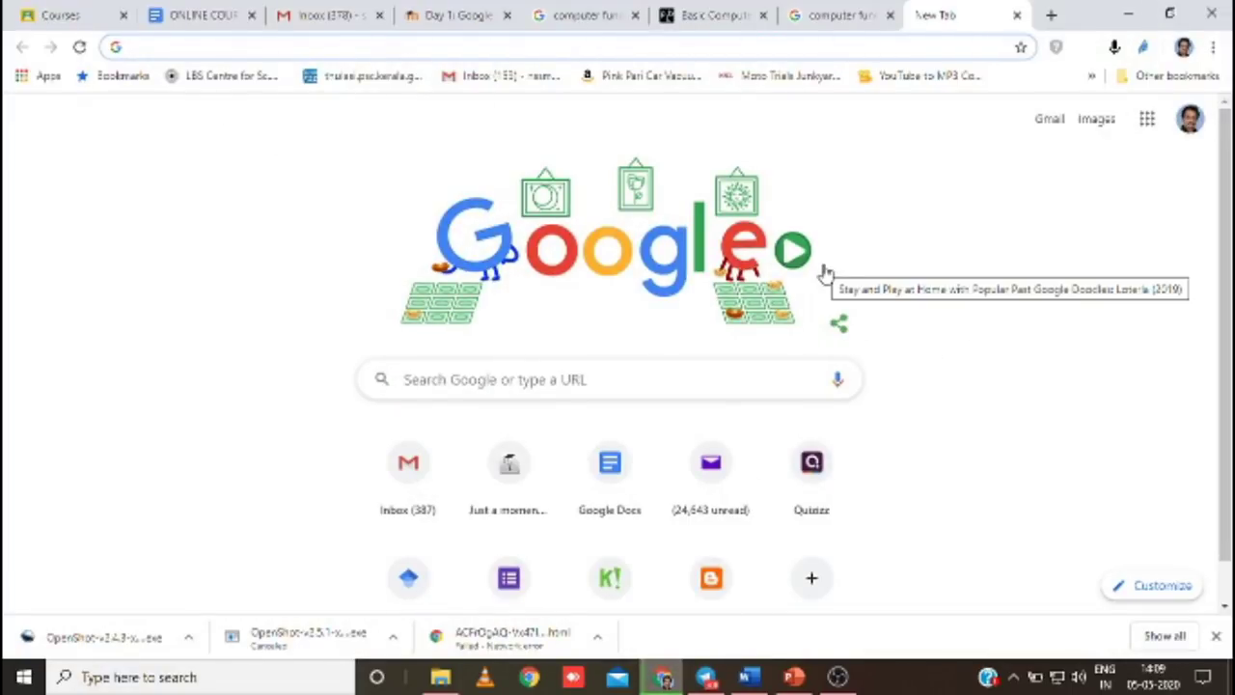
{"action": "left_click", "coordinate": [587, 380]}
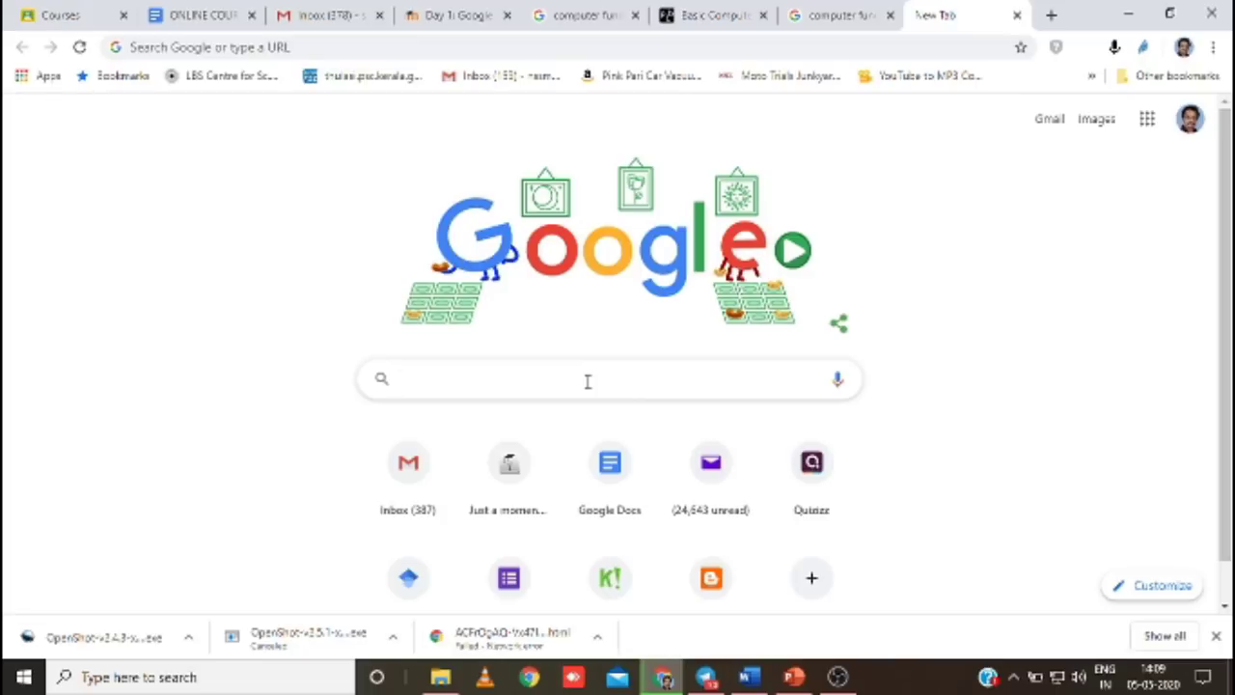
{"action": "type", "text": "rssce"}
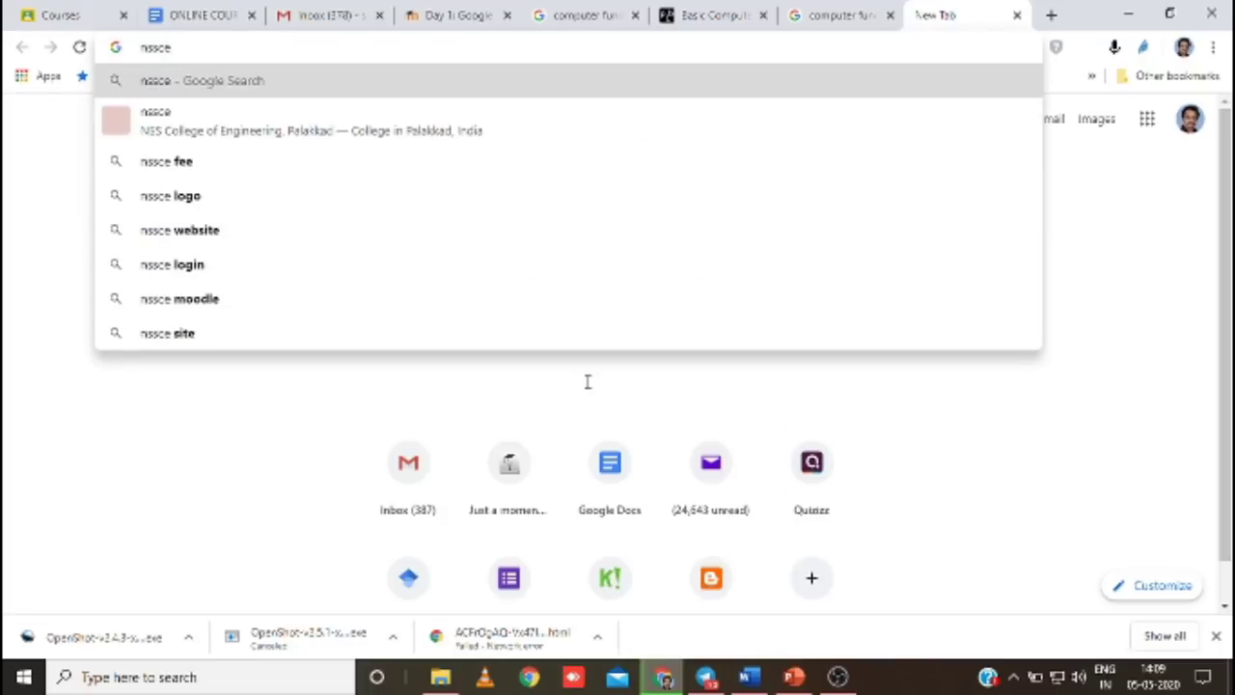
{"action": "left_click", "coordinate": [1132, 187]}
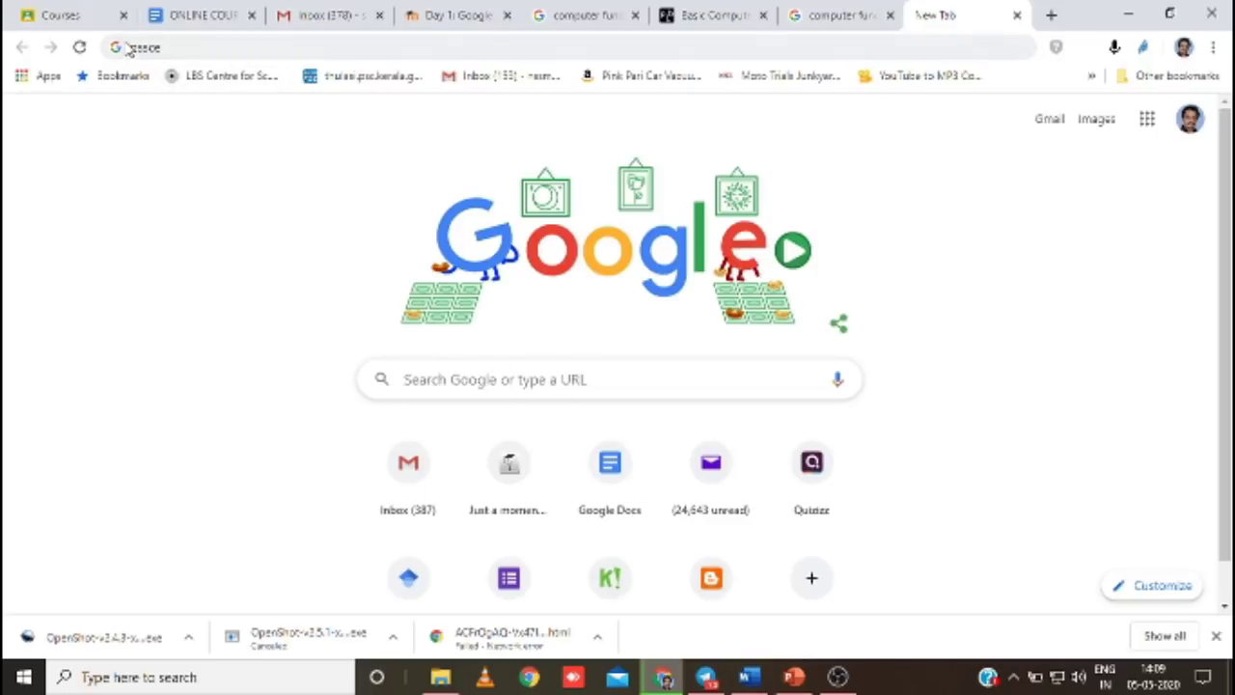
{"action": "left_click", "coordinate": [185, 47]}
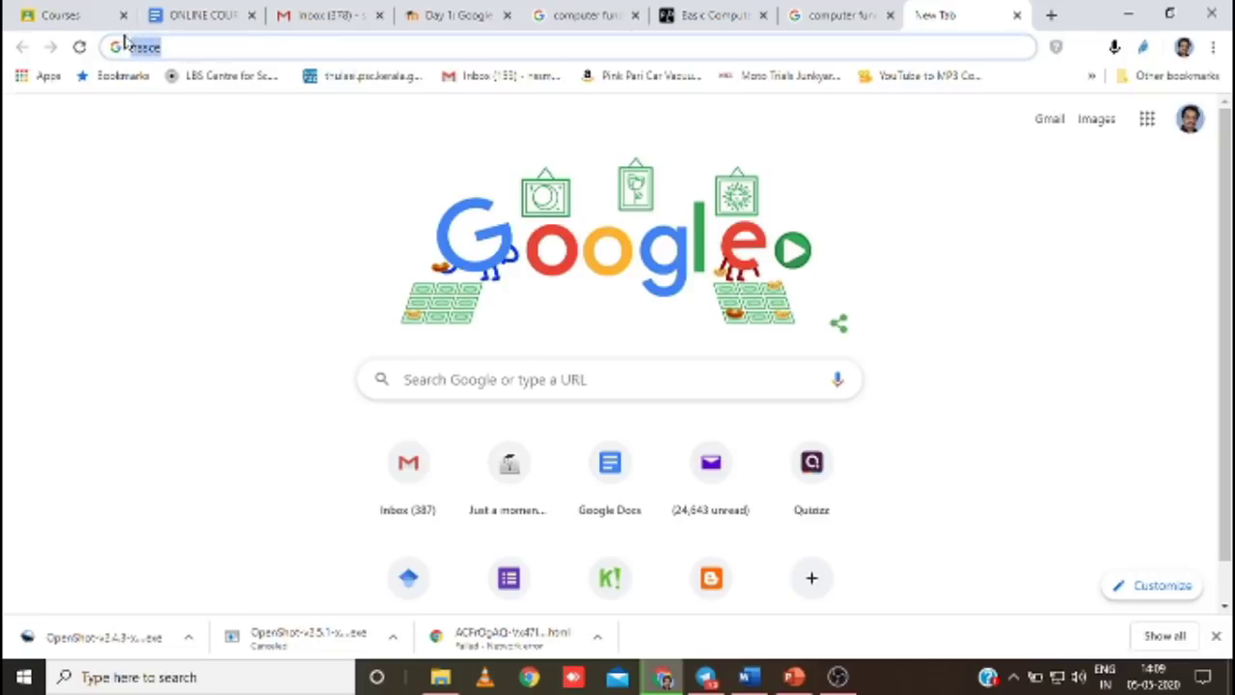
{"action": "left_click", "coordinate": [178, 46]}
{"action": "key", "text": "BackSpace"}
{"action": "key", "text": "BackSpace"}
{"action": "key", "text": "BackSpace"}
{"action": "key", "text": "BackSpace"}
{"action": "key", "text": "BackSpace"}
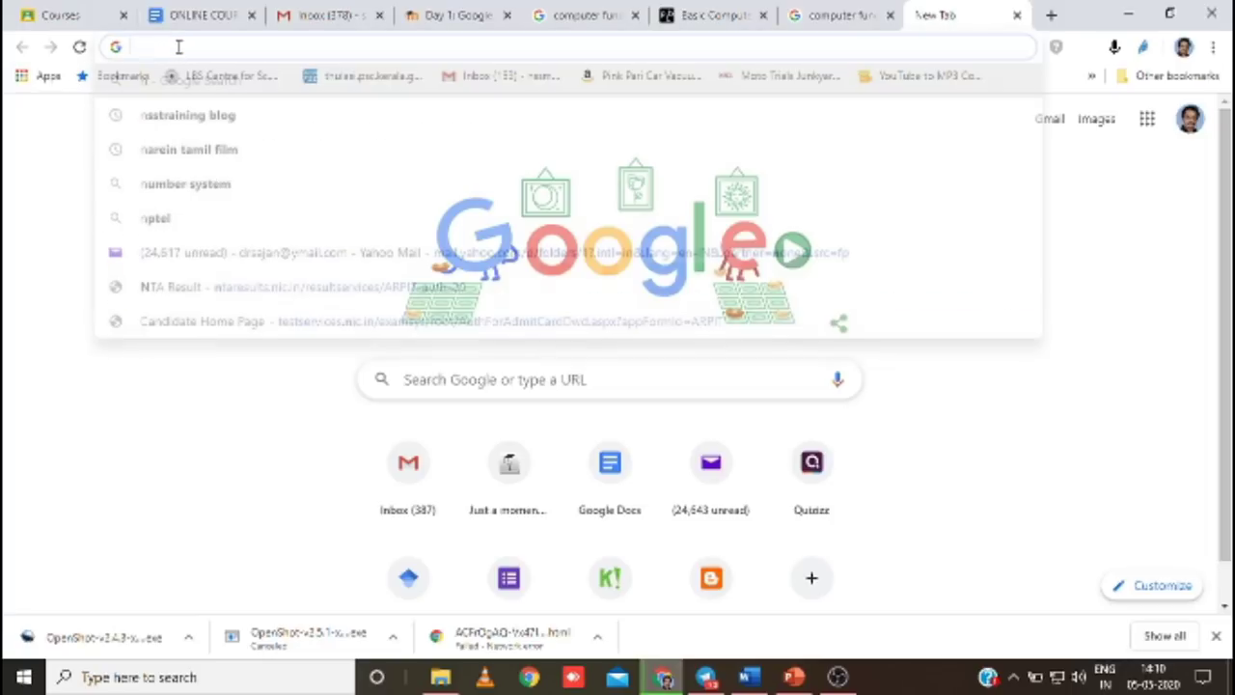
{"action": "key", "text": "Escape"}
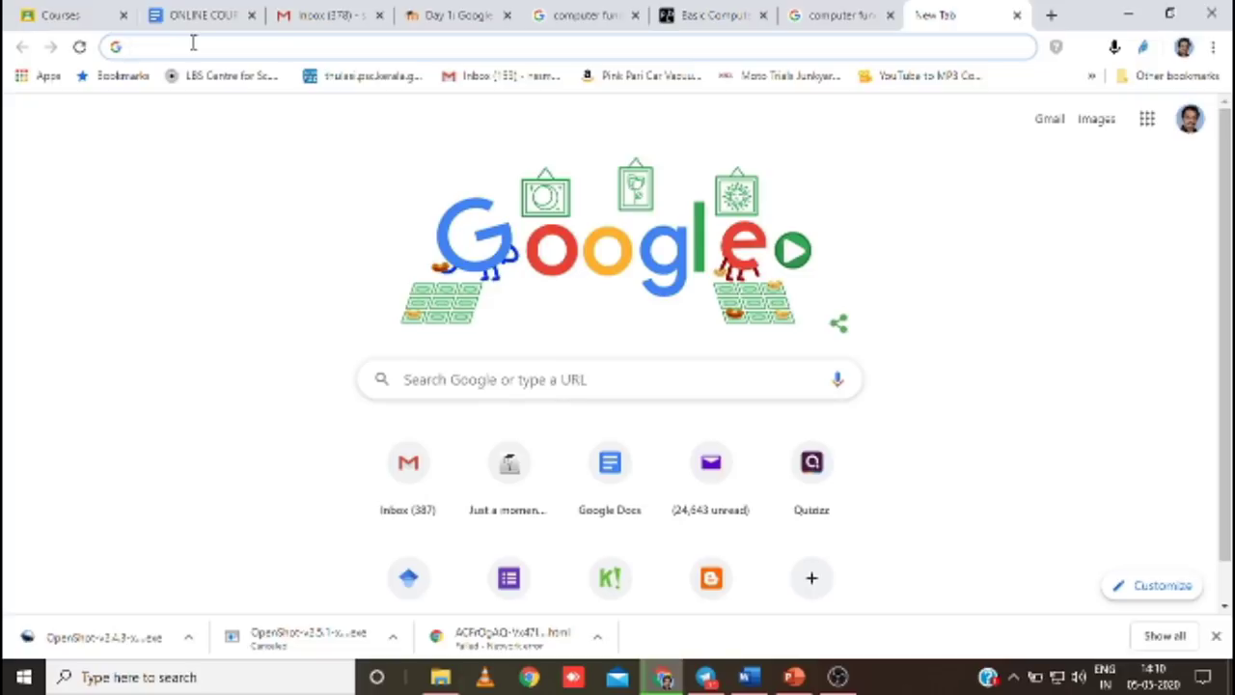
Search Google for "akpcta gnomio" from the blank tab's search box and look through the results page.
{"action": "left_click", "coordinate": [449, 379]}
{"action": "type", "text": "a"}
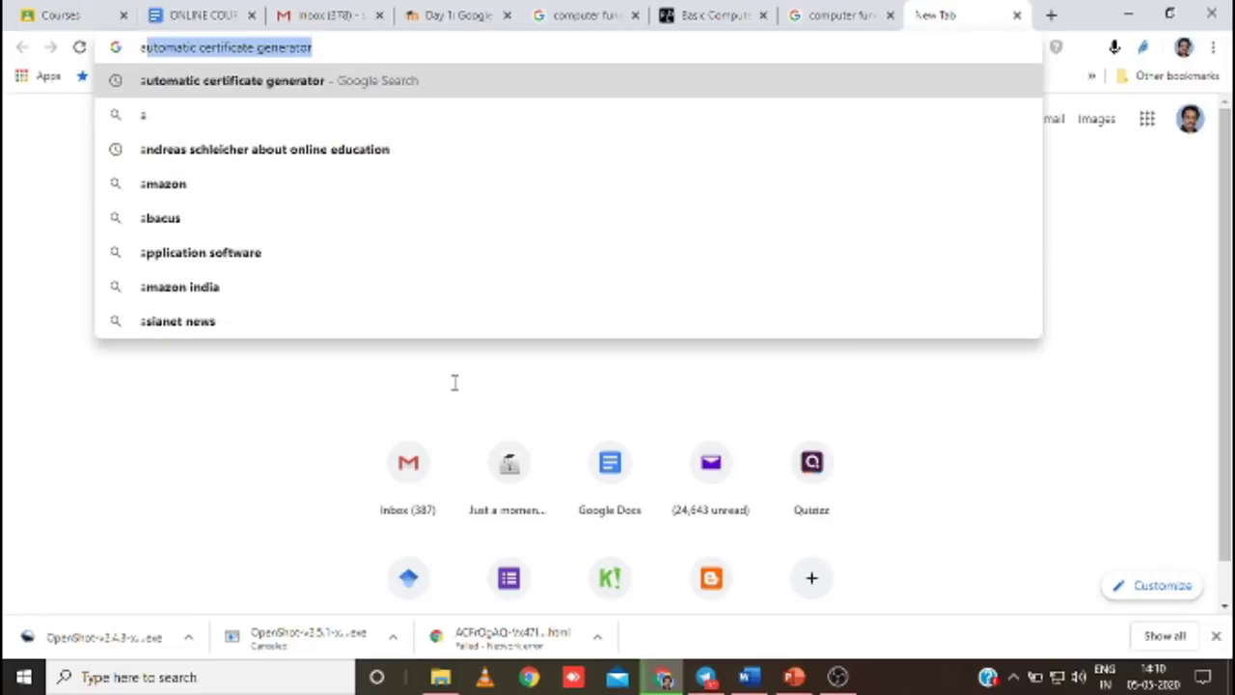
{"action": "type", "text": "kpcta"}
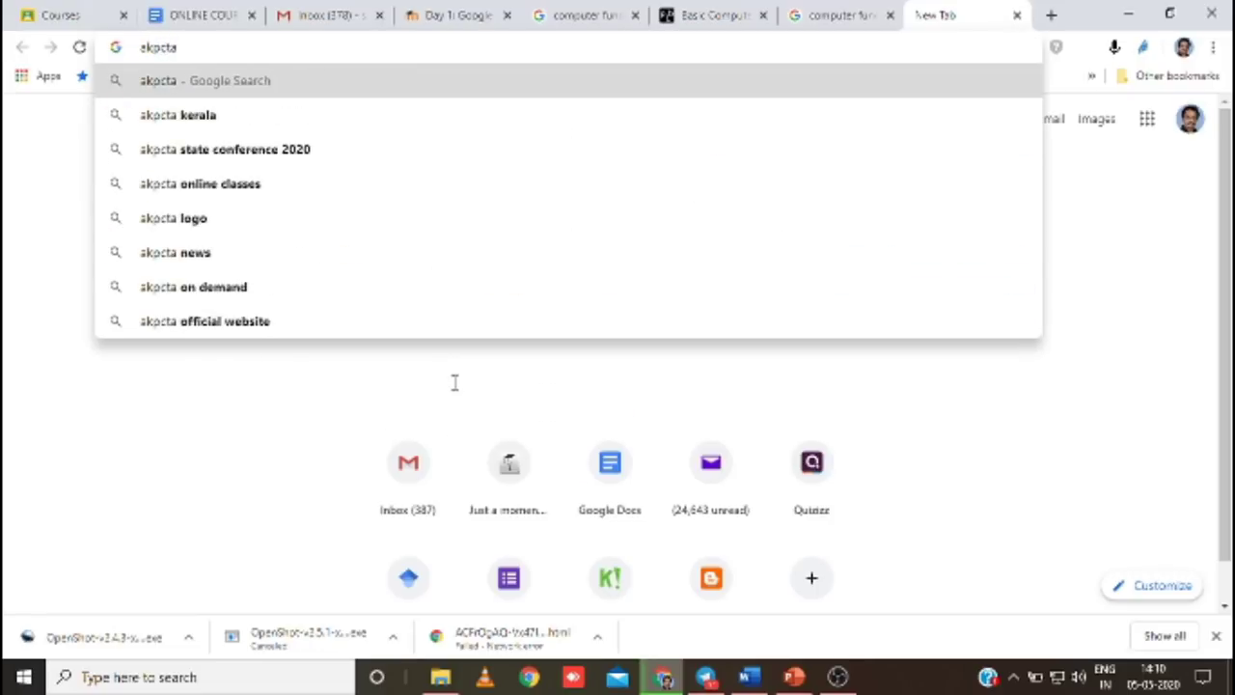
{"action": "type", "text": " gnomio"}
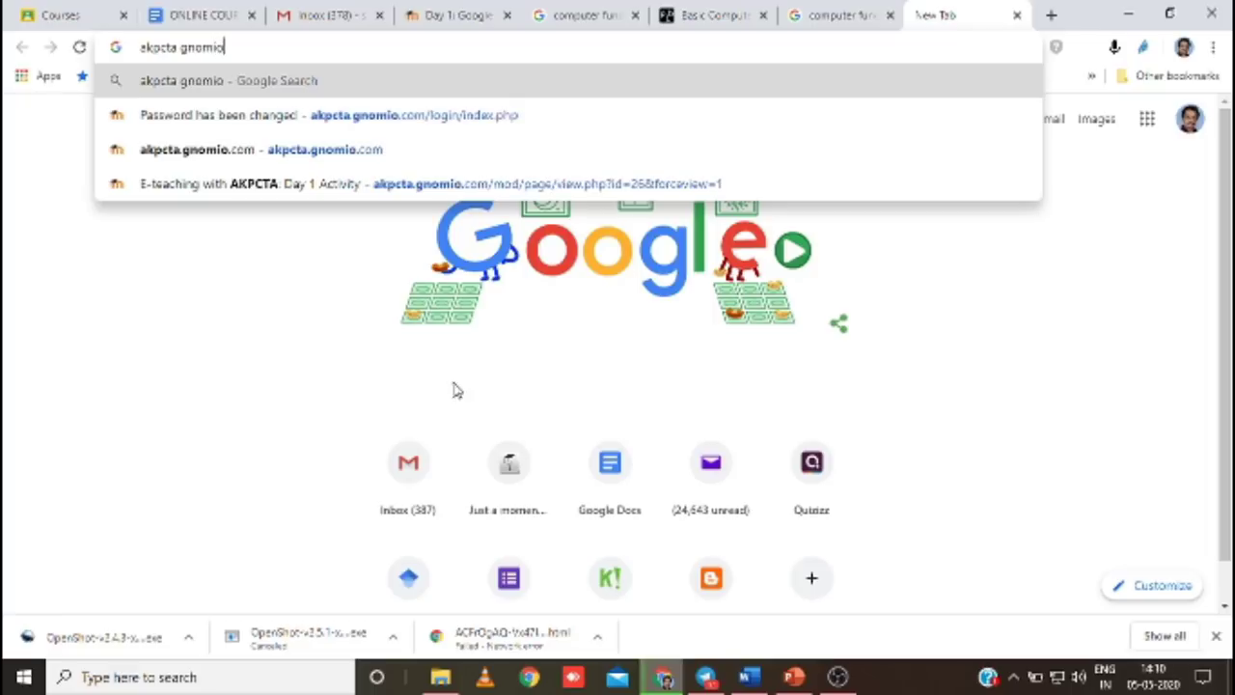
{"action": "key", "text": "Return"}
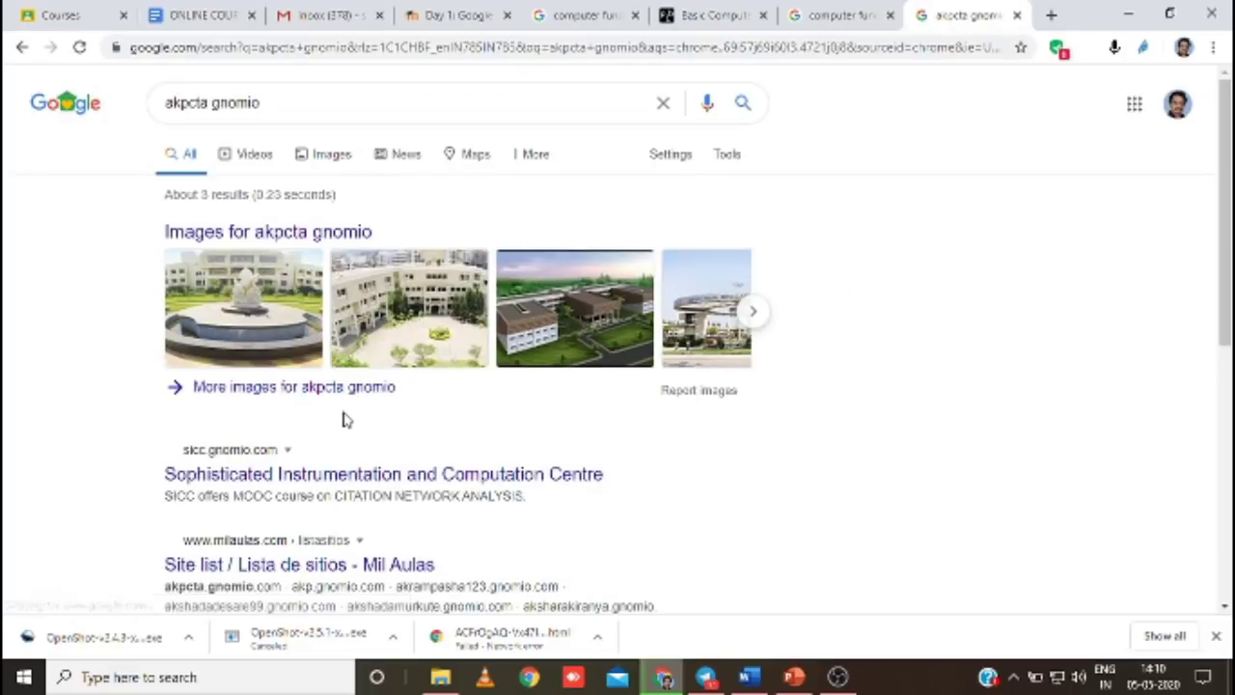
{"action": "scroll", "coordinate": [344, 418], "scroll_direction": "down", "scroll_amount": 3}
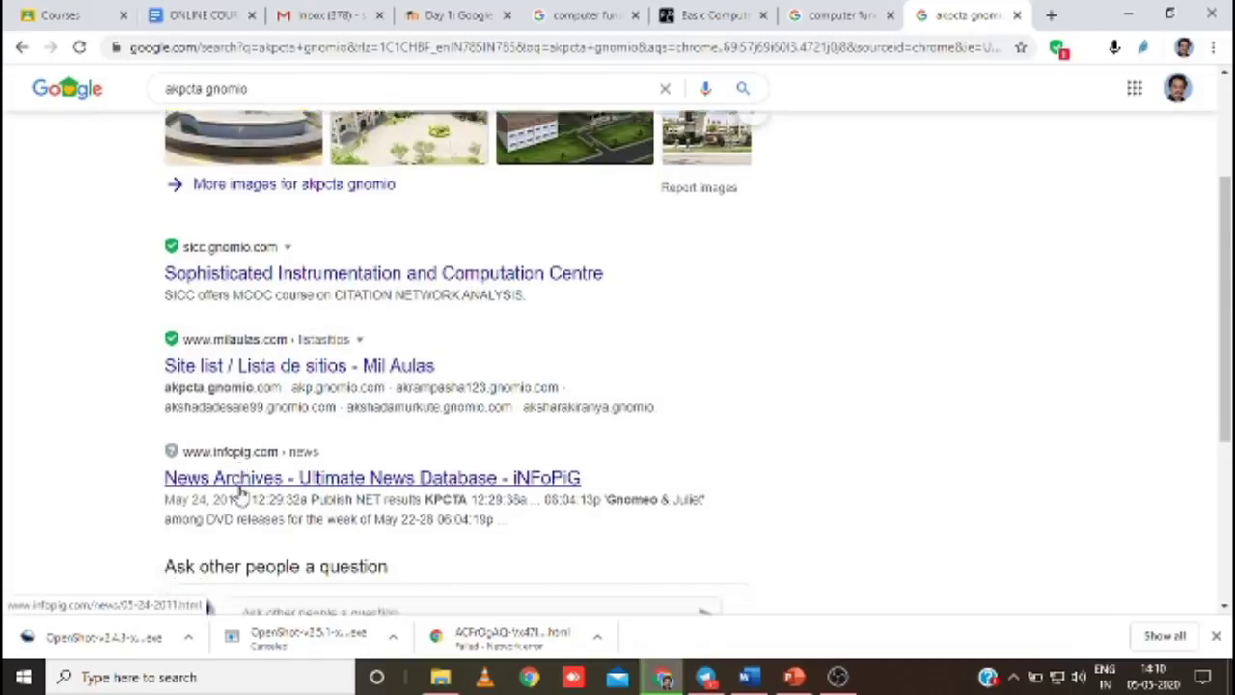
{"action": "scroll", "coordinate": [242, 453], "scroll_direction": "down", "scroll_amount": 3}
{"action": "scroll", "coordinate": [495, 474], "scroll_direction": "down", "scroll_amount": 1}
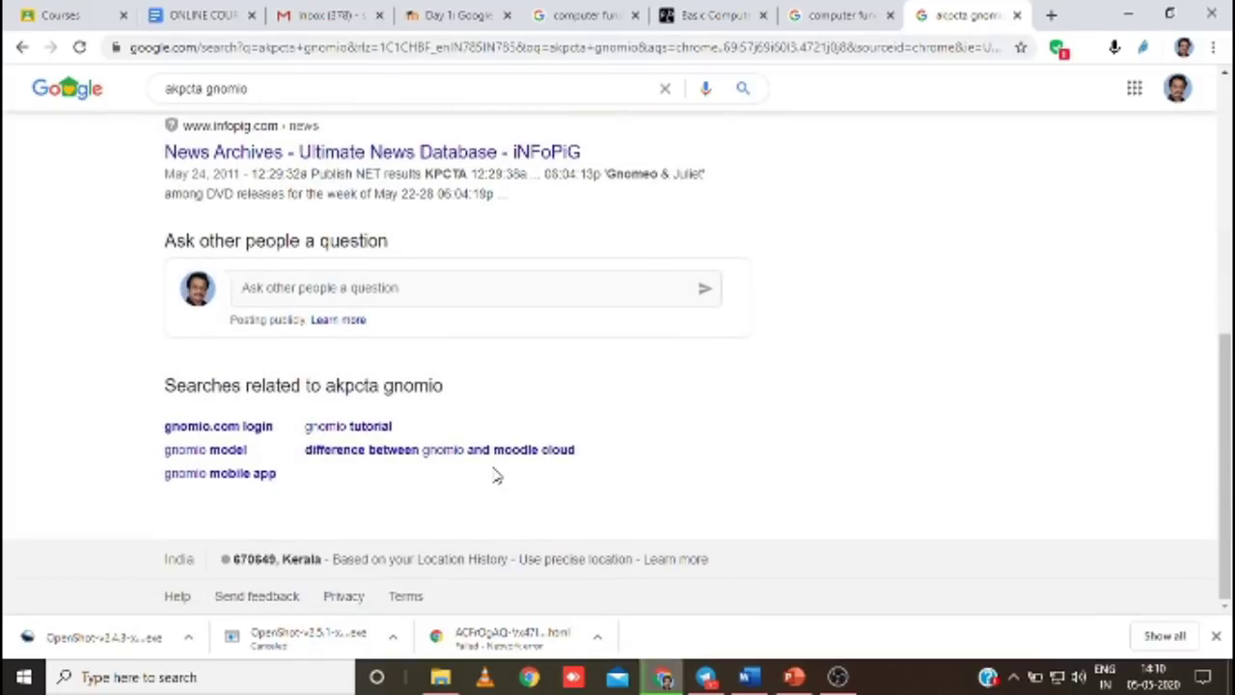
{"action": "scroll", "coordinate": [496, 474], "scroll_direction": "up", "scroll_amount": 8}
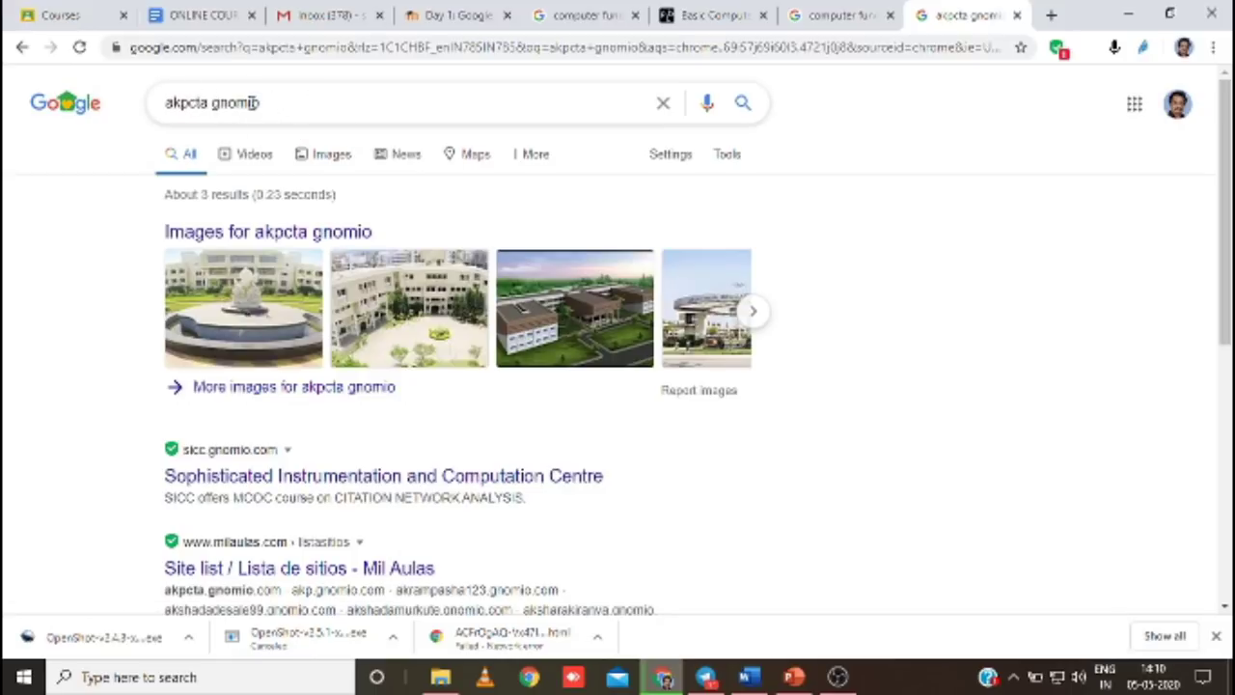
Open the site akpcta.gnomio.com directly by its web address, and return to the "akpcta gnomio" search results.
{"action": "left_click", "coordinate": [267, 49]}
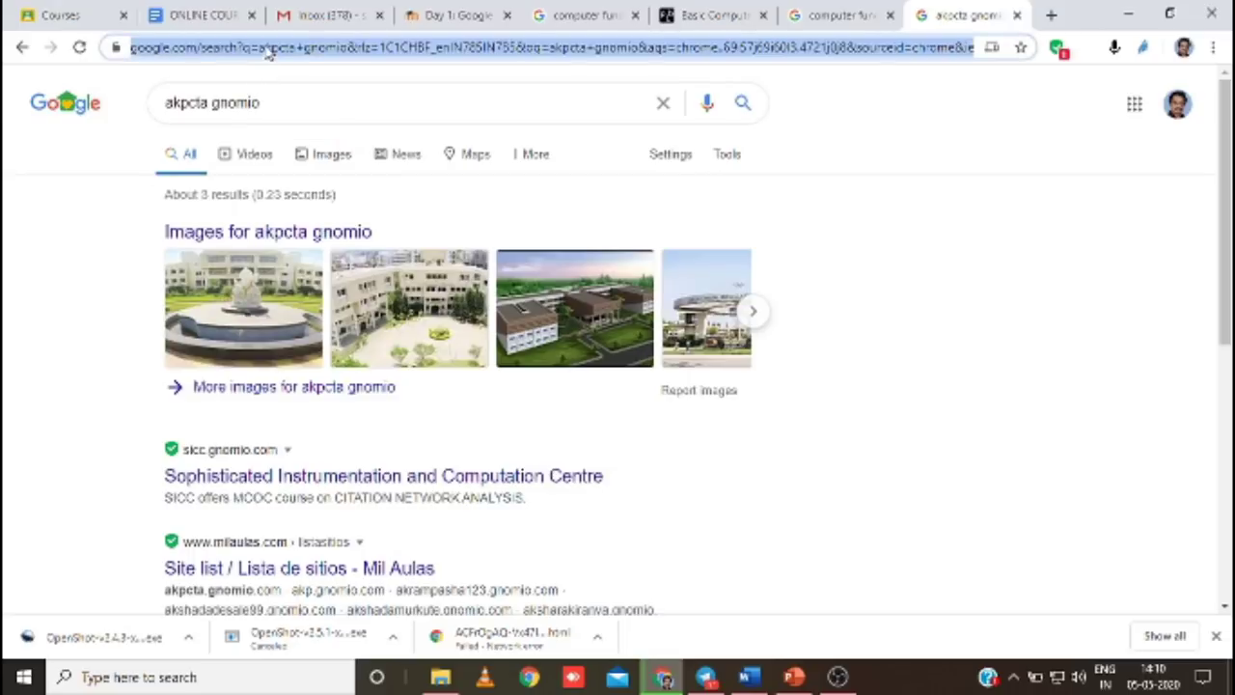
{"action": "type", "text": "akpcta"}
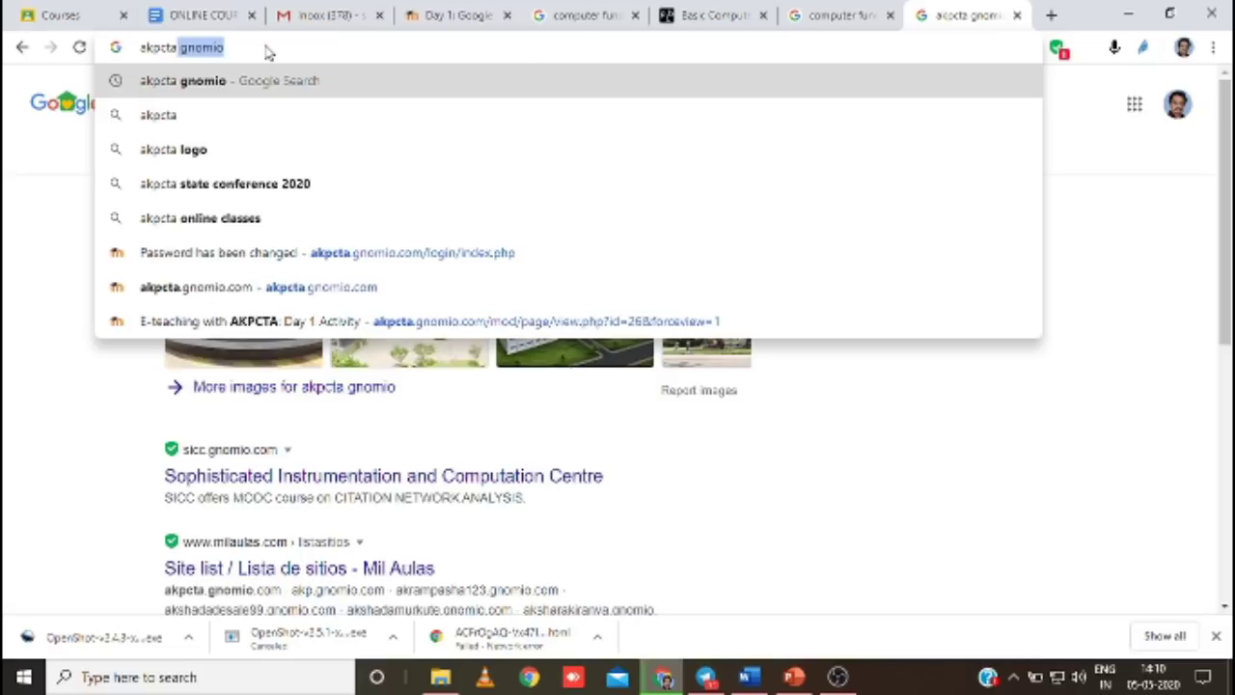
{"action": "key", "text": "BackSpace"}
{"action": "key", "text": "BackSpace"}
{"action": "type", "text": ".gnomio"}
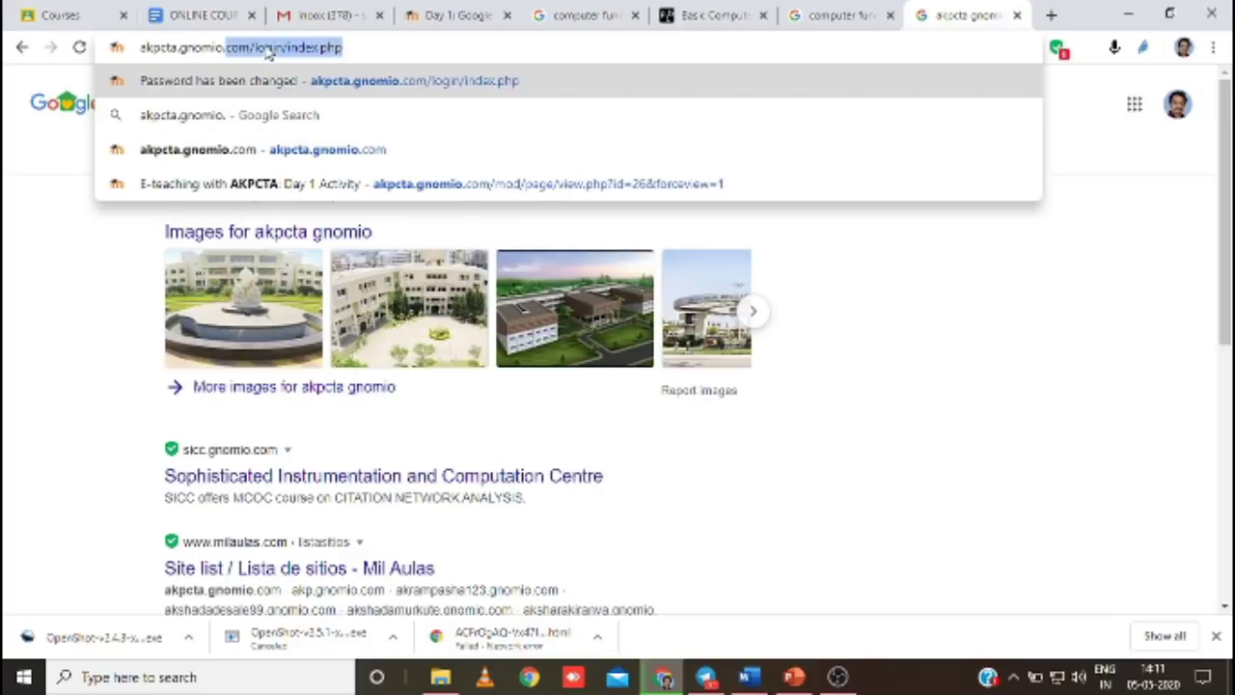
{"action": "type", "text": ".com"}
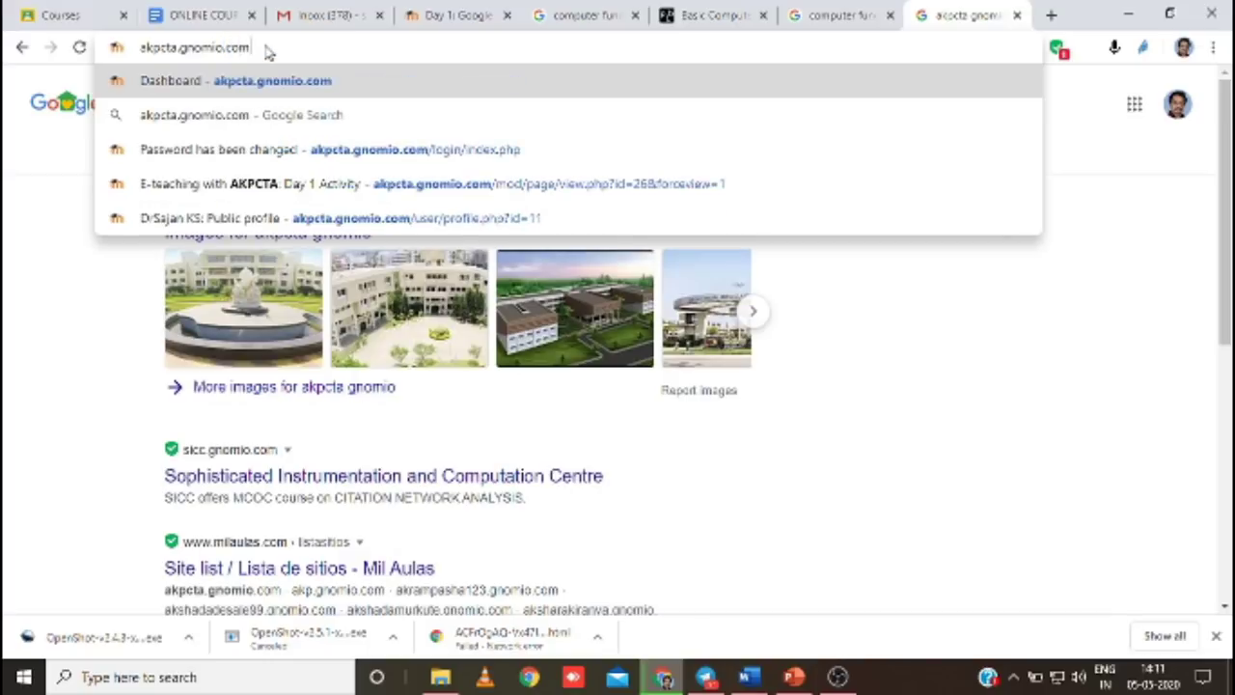
{"action": "key", "text": "Return"}
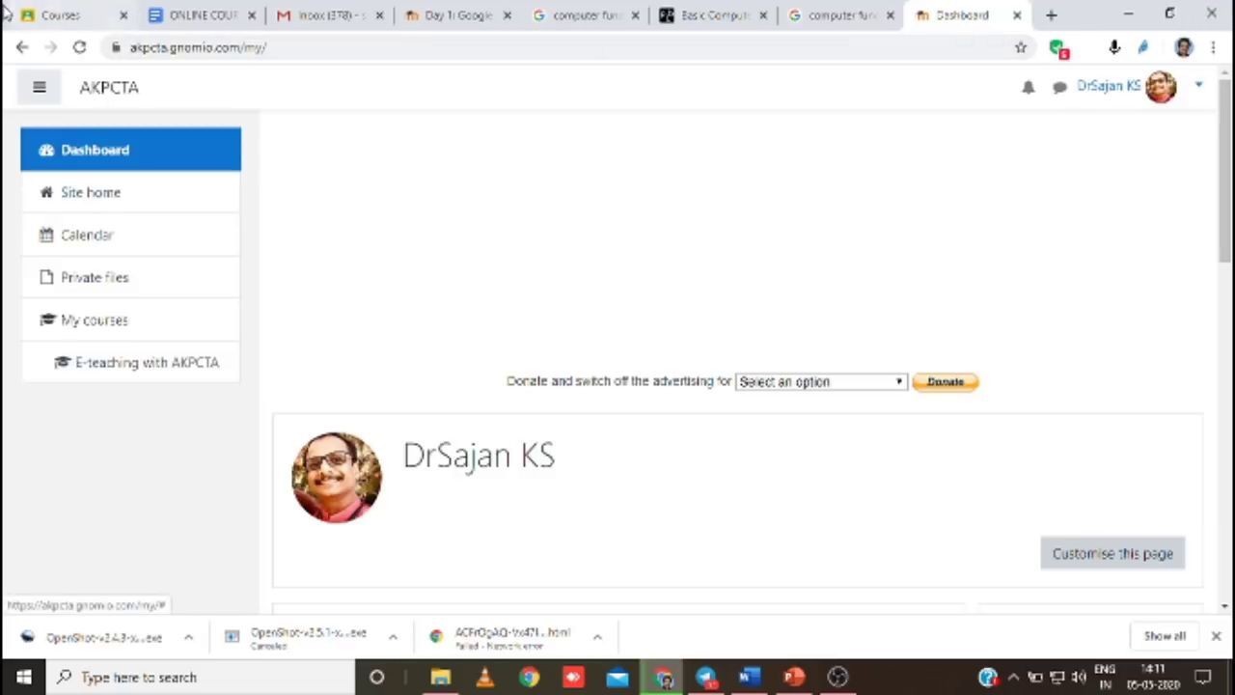
{"action": "left_click", "coordinate": [21, 47]}
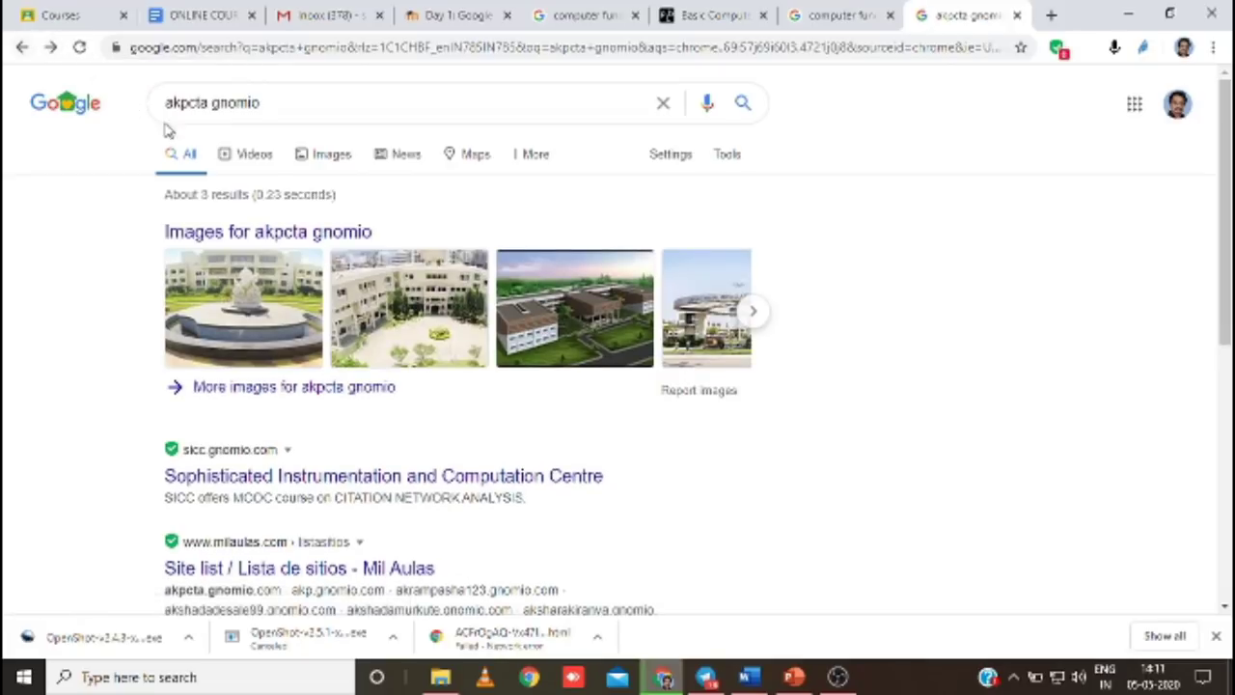
Search Google for "computer" in place of the current query, skim the results and block the site's location request.
{"action": "left_click_drag", "start_coordinate": [287, 106], "coordinate": [135, 115]}
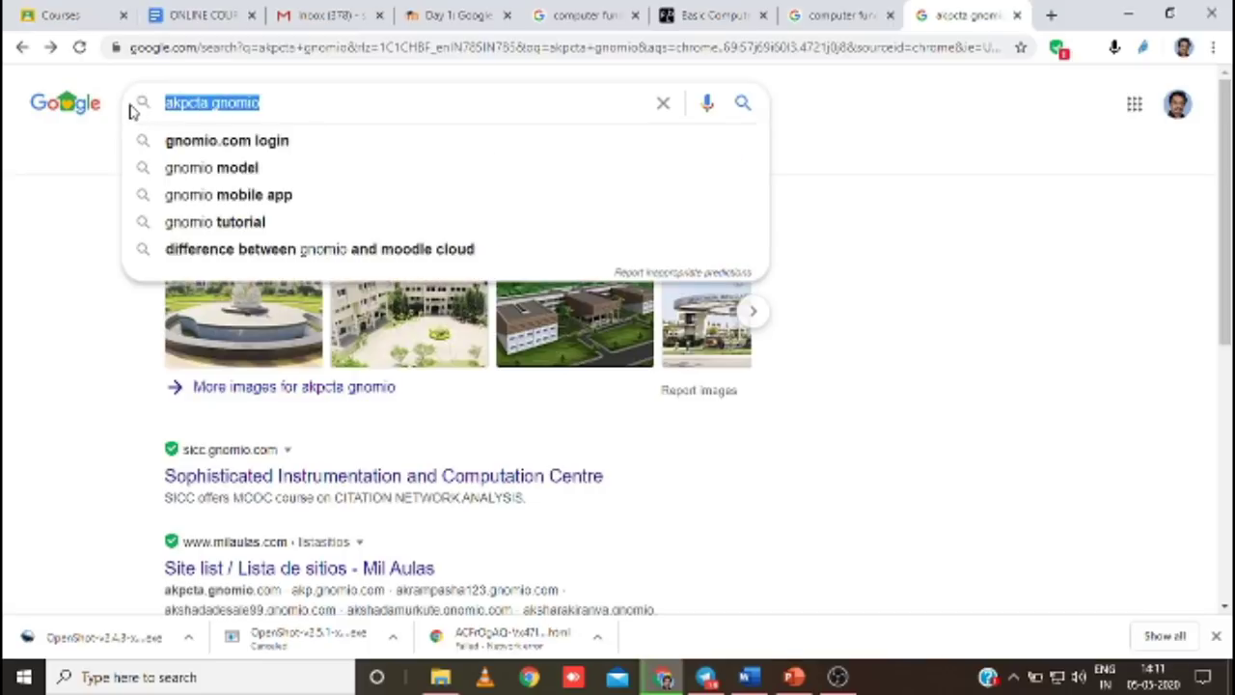
{"action": "type", "text": "co"}
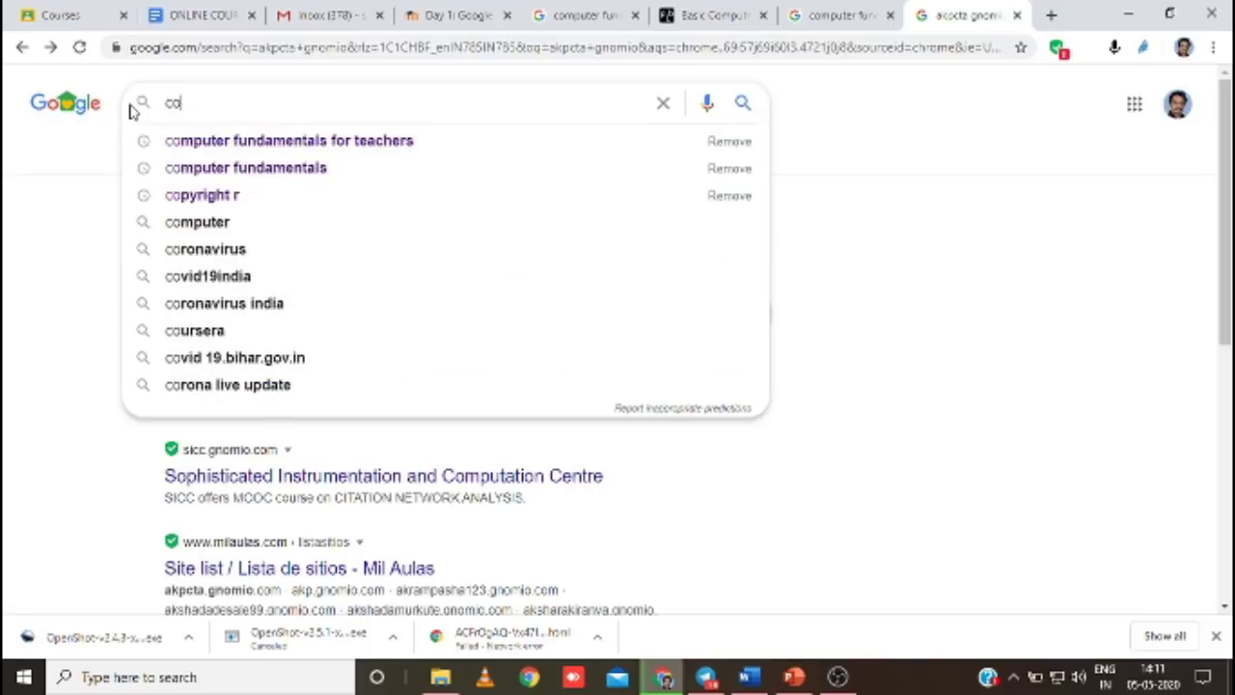
{"action": "type", "text": "mputer"}
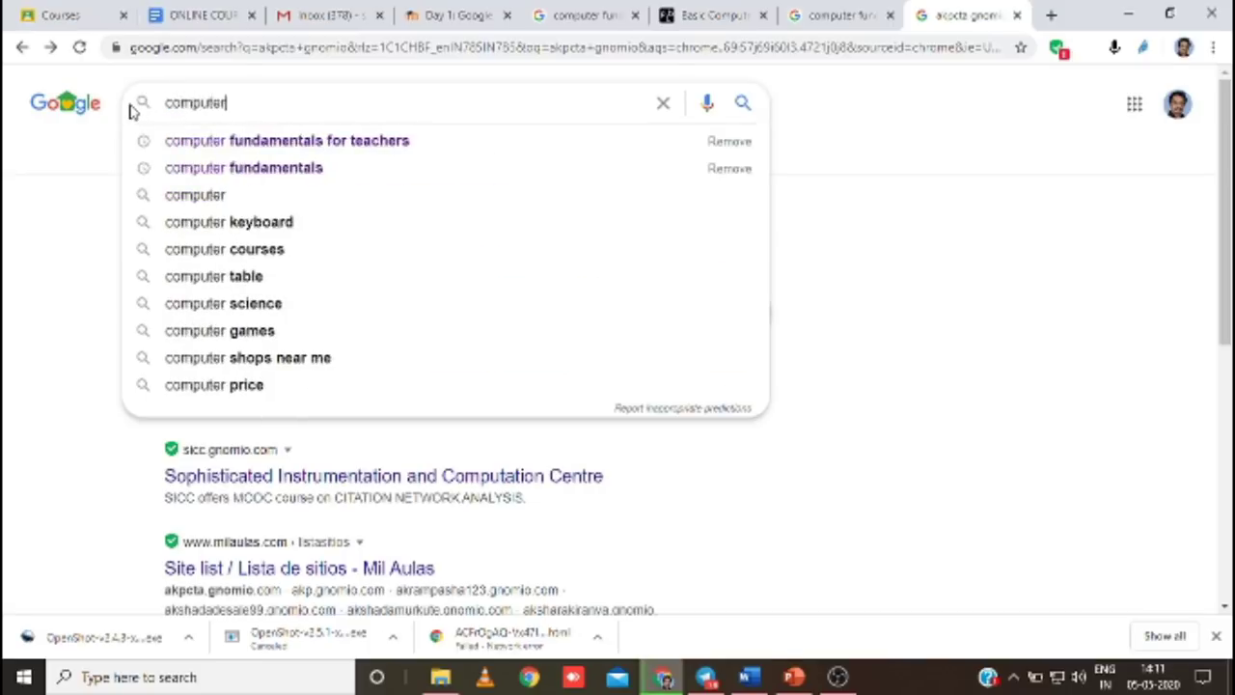
{"action": "key", "text": "Return"}
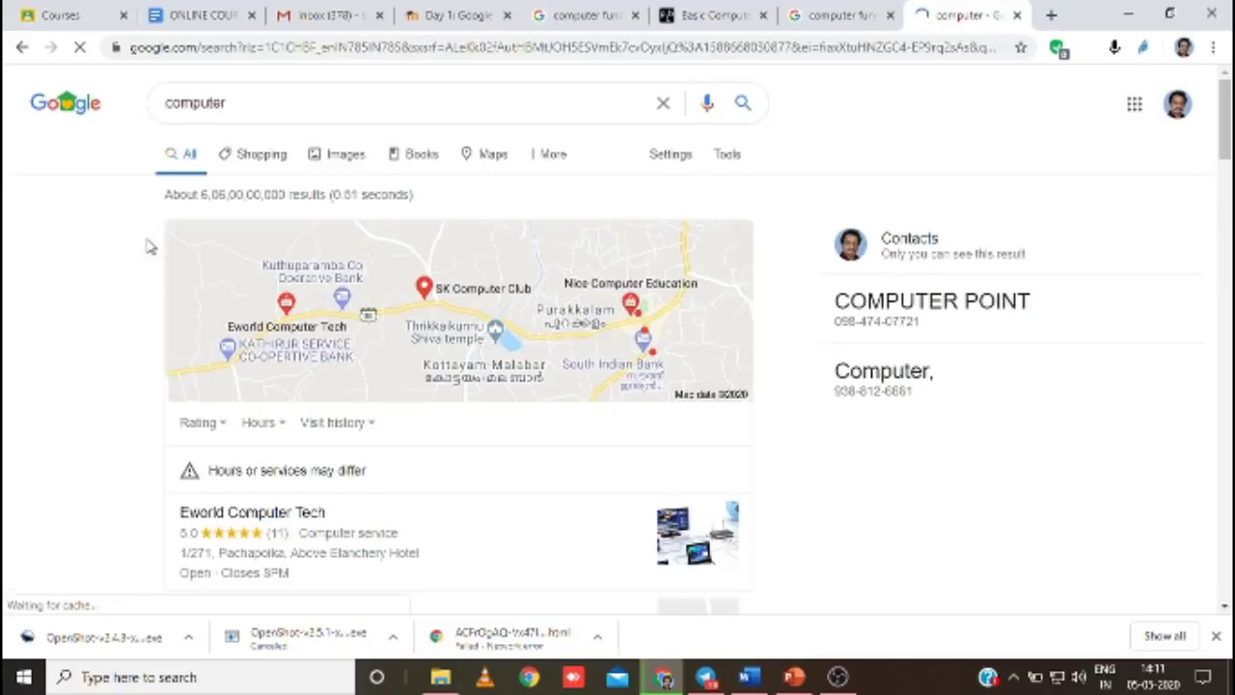
{"action": "scroll", "coordinate": [207, 289], "scroll_direction": "down", "scroll_amount": 4}
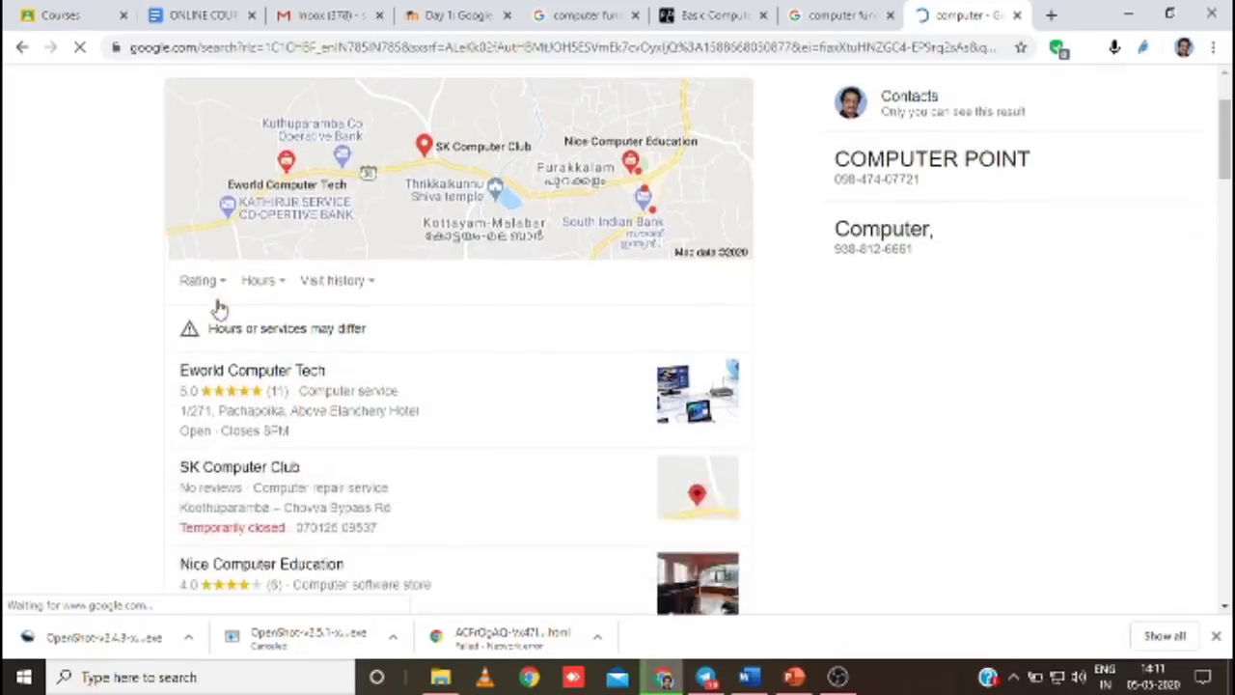
{"action": "scroll", "coordinate": [193, 280], "scroll_direction": "up", "scroll_amount": 4}
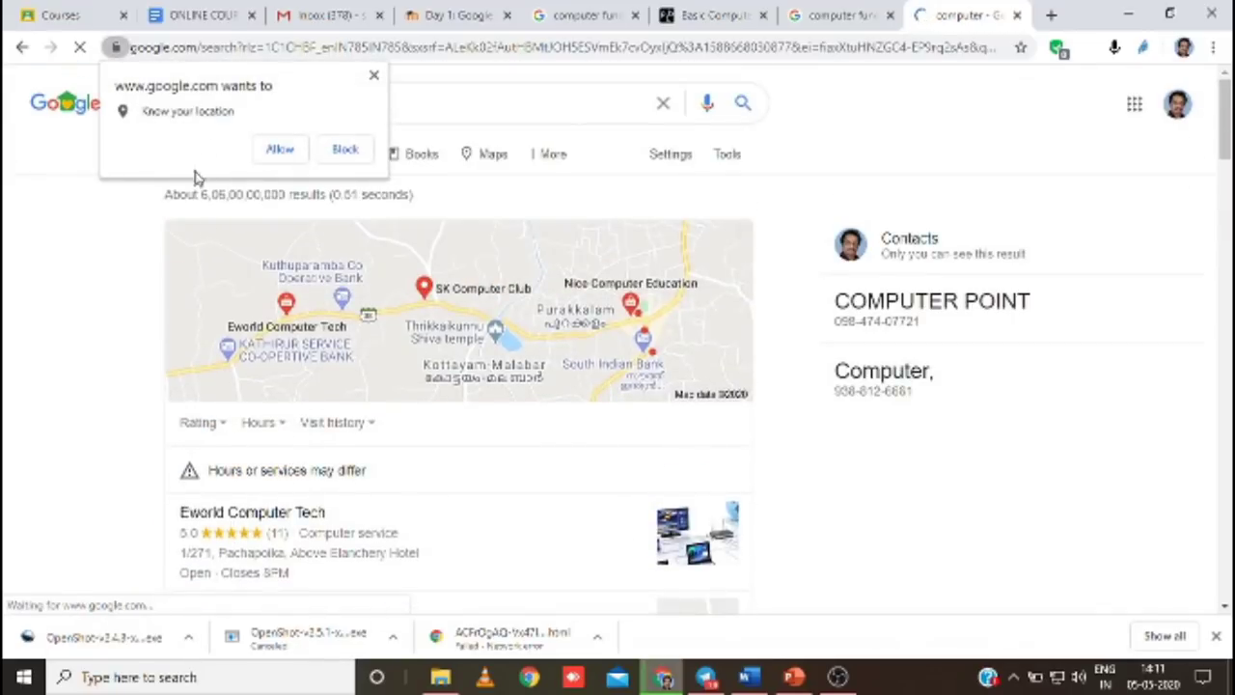
{"action": "left_click", "coordinate": [345, 149]}
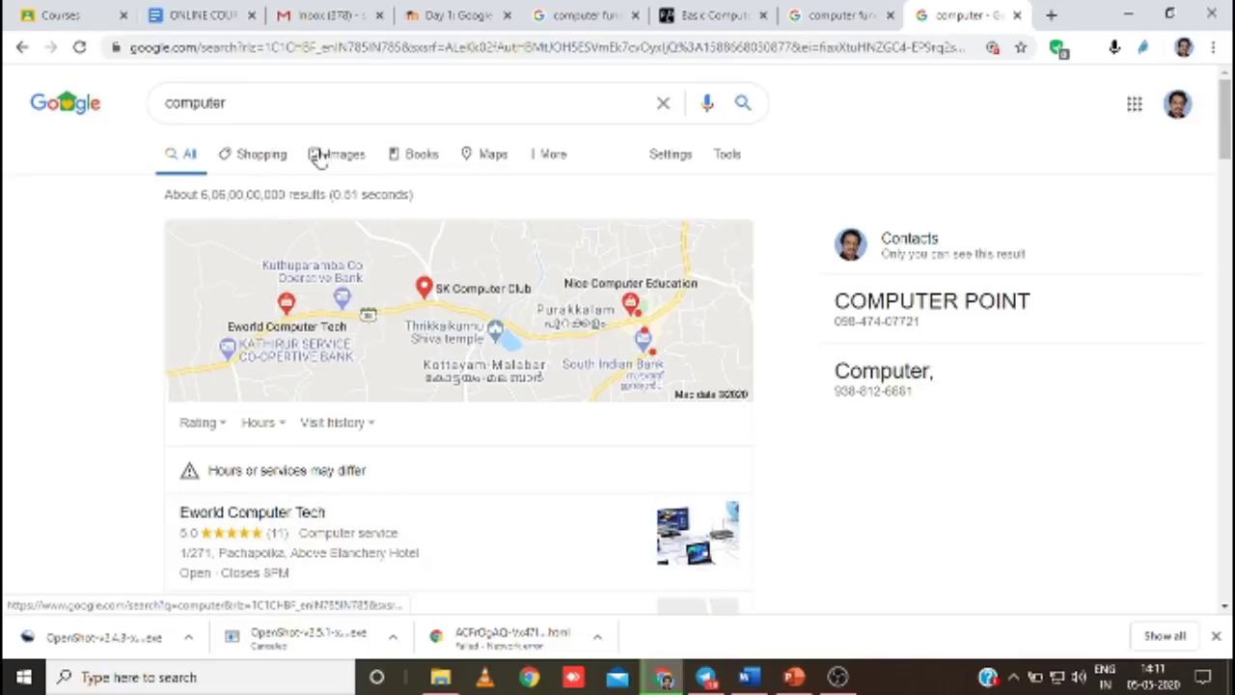
Show the image results for "computer" and filter them by usage rights to Labeled for Reuse.
{"action": "left_click", "coordinate": [342, 160]}
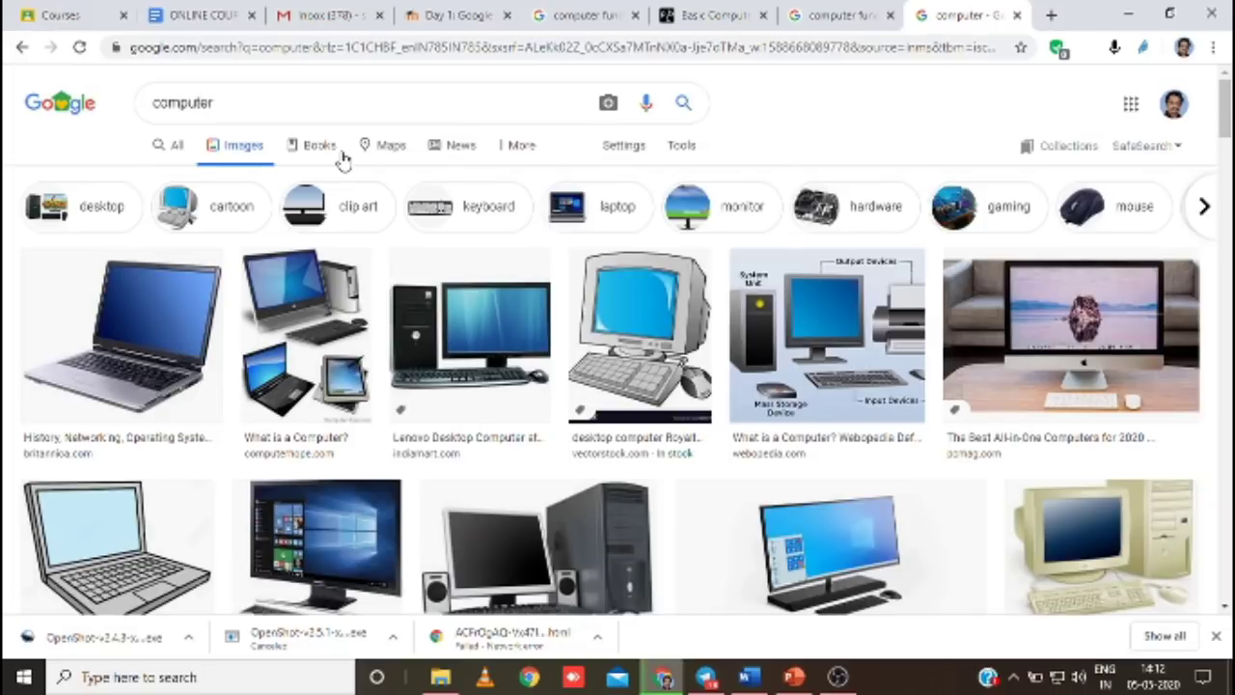
{"action": "left_click", "coordinate": [681, 149]}
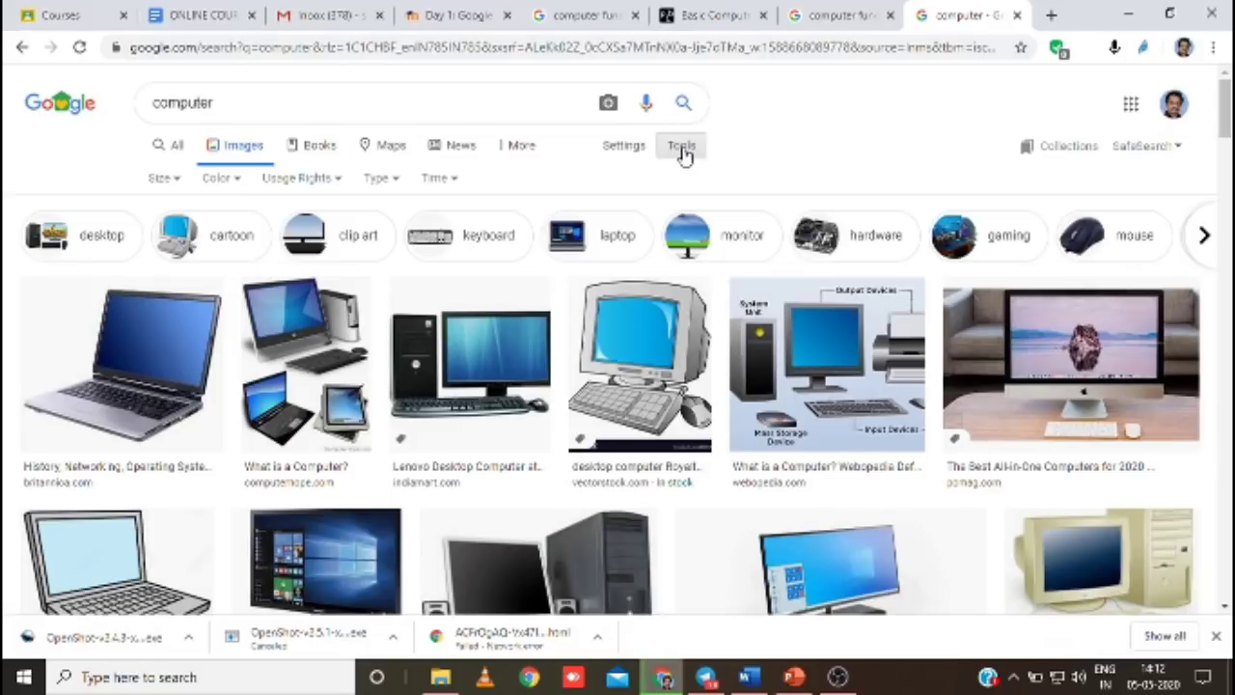
{"action": "left_click", "coordinate": [340, 183]}
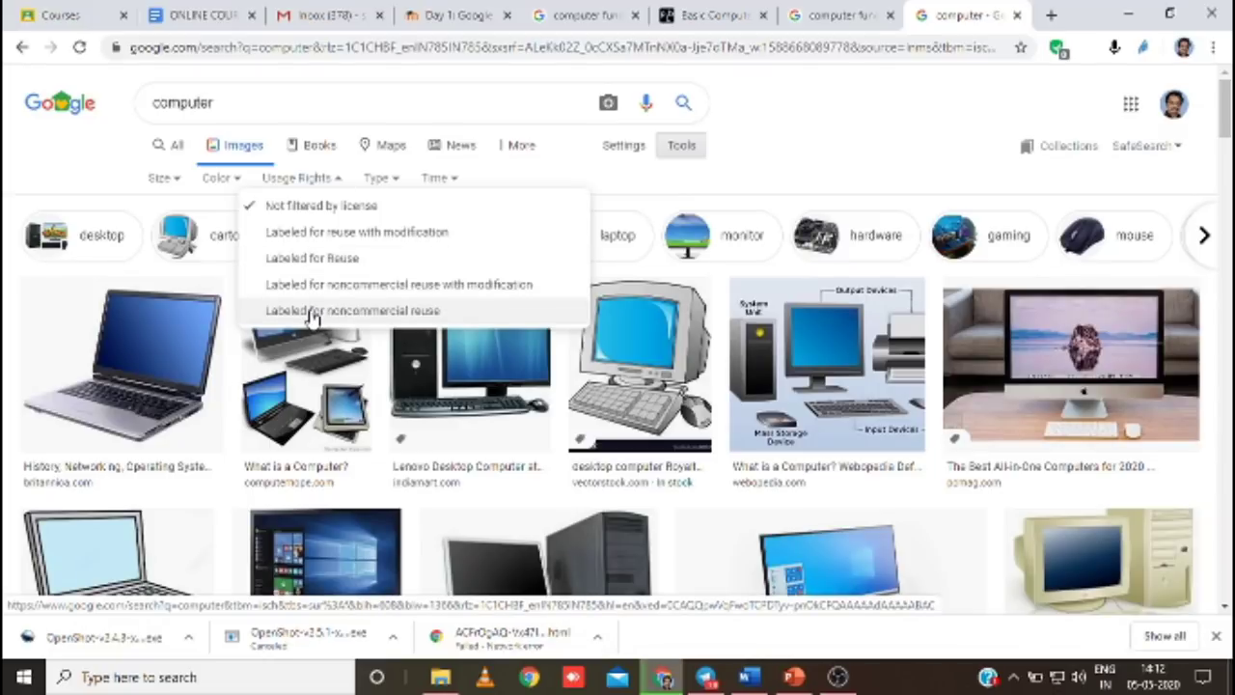
{"action": "left_click", "coordinate": [312, 264]}
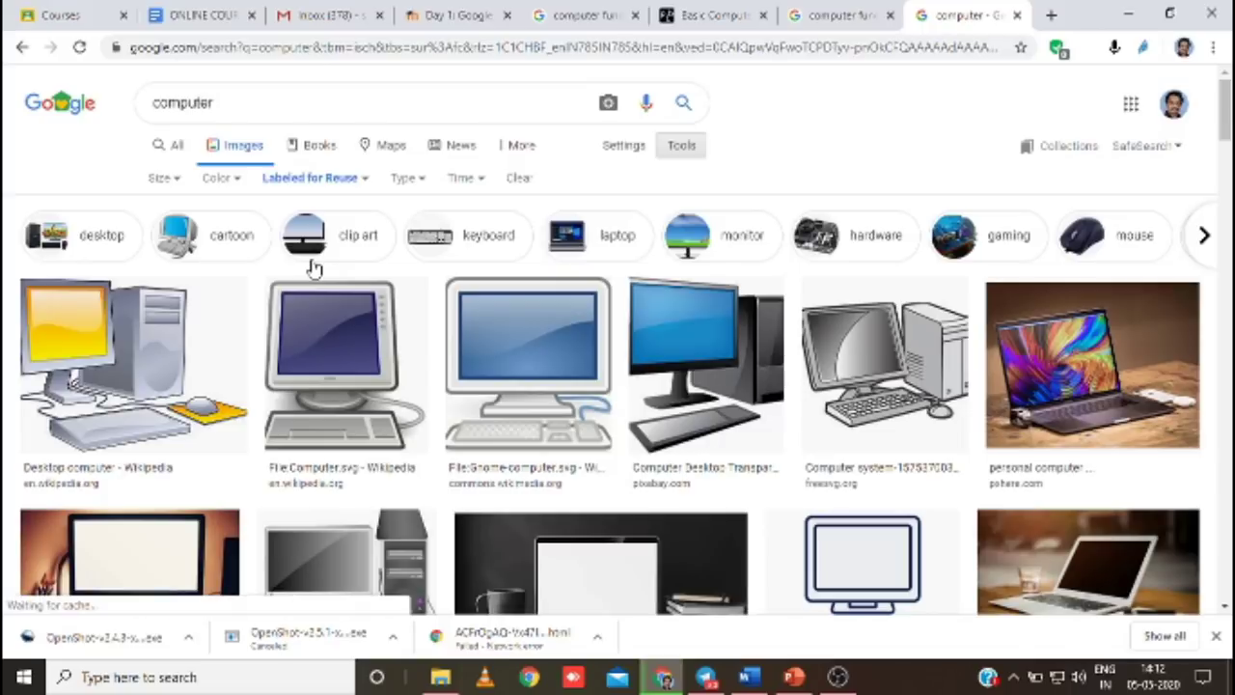
Open the preview of the pxhere.com laptop photo and save the image as "download" in JPEG format in the Pictures folder.
{"action": "right_click", "coordinate": [1067, 374]}
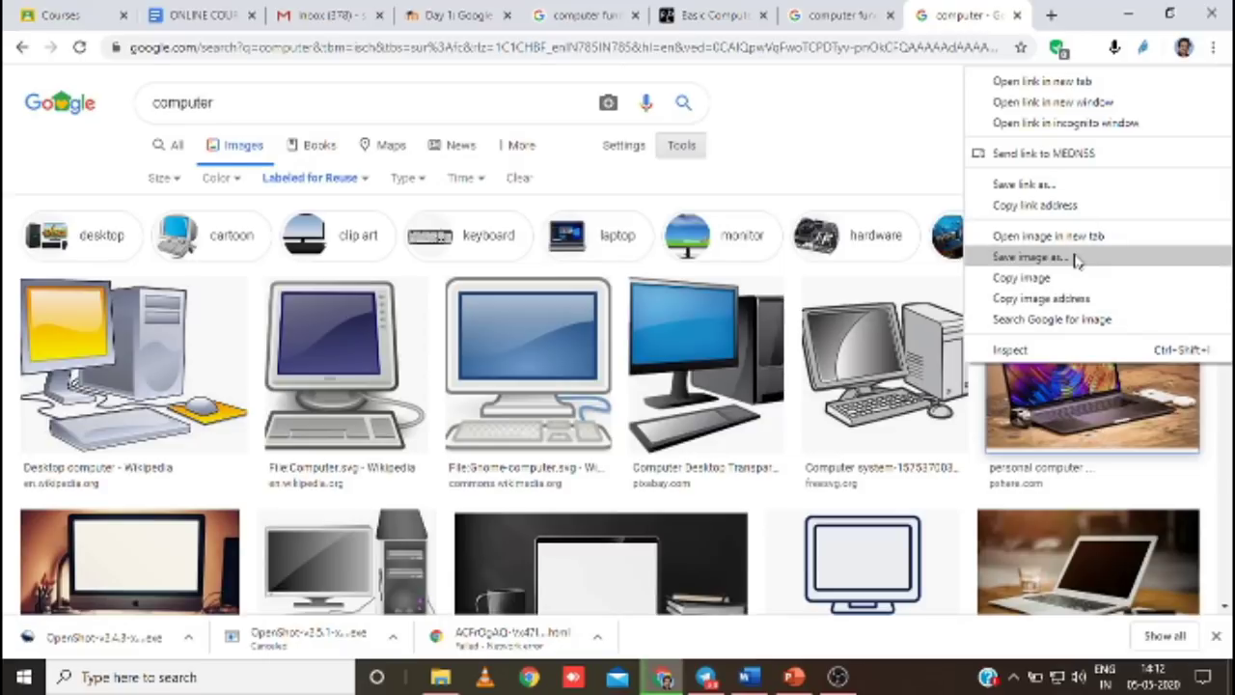
{"action": "left_click", "coordinate": [881, 147]}
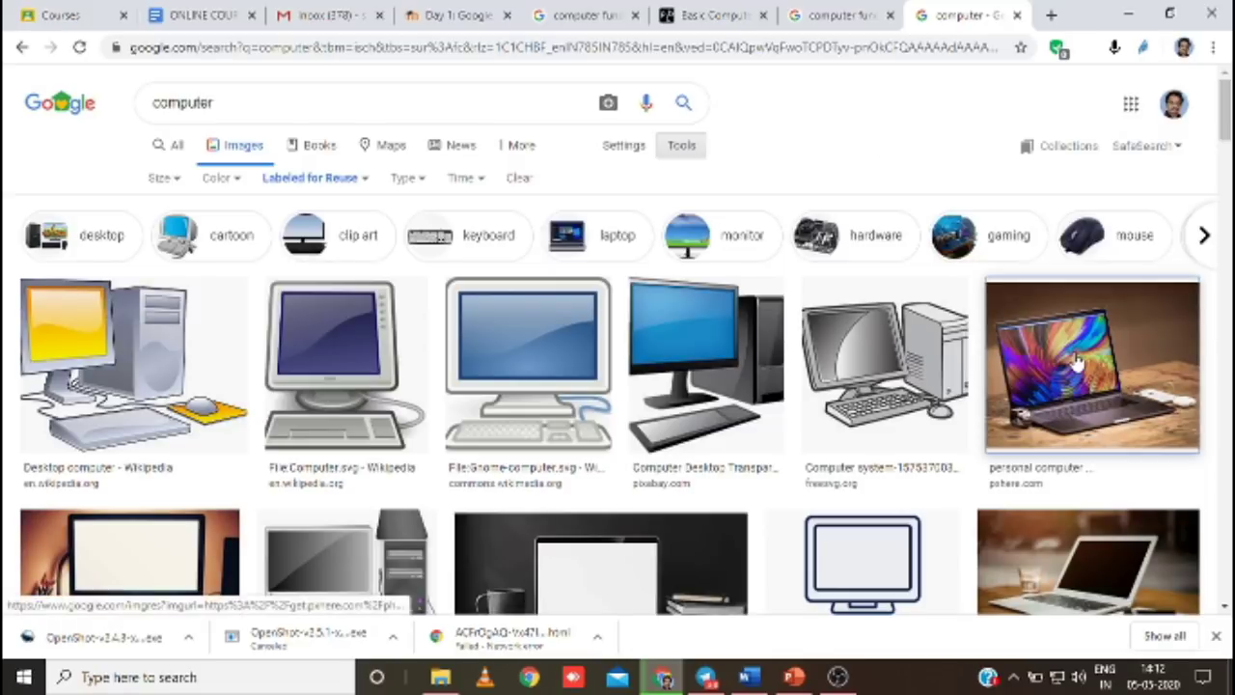
{"action": "left_click", "coordinate": [1071, 357]}
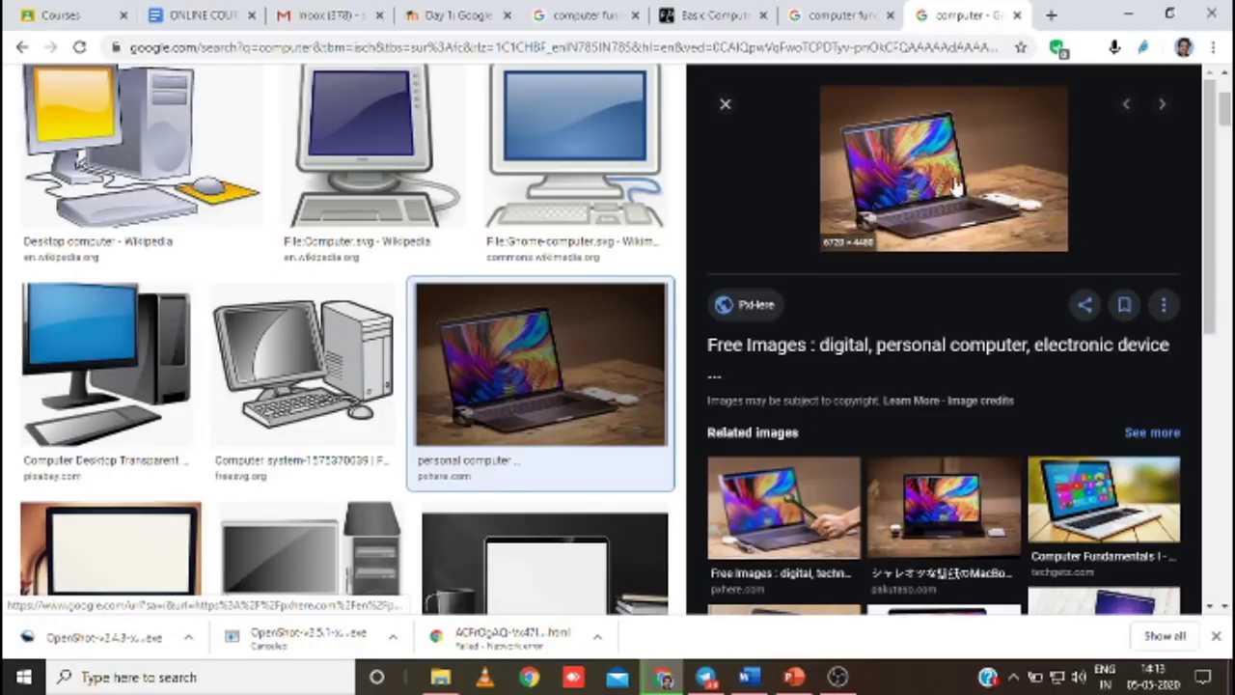
{"action": "right_click", "coordinate": [917, 182]}
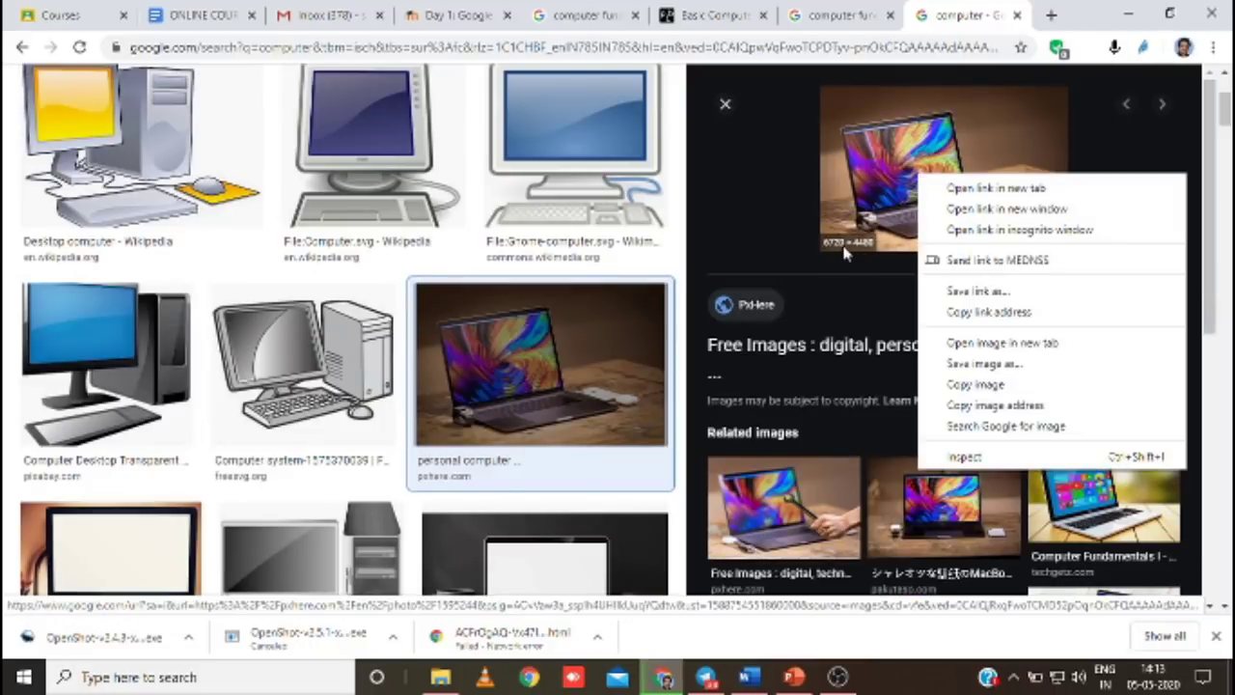
{"action": "left_click", "coordinate": [1003, 371]}
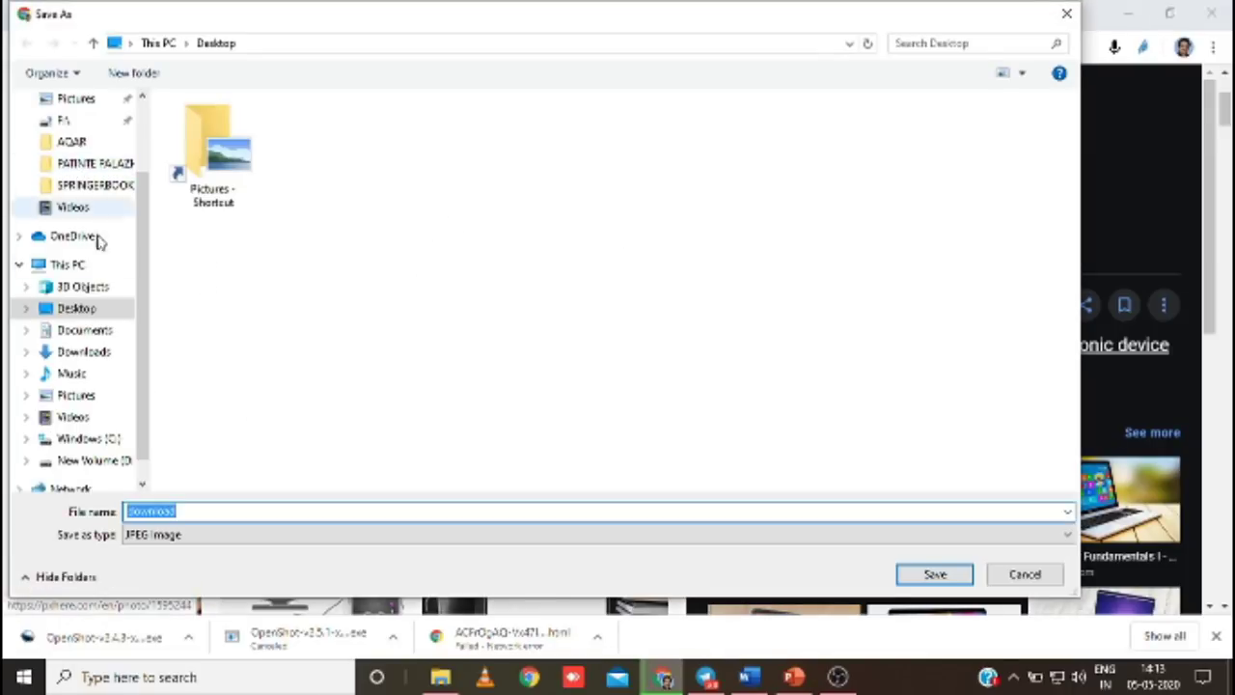
{"action": "scroll", "coordinate": [126, 239], "scroll_direction": "down", "scroll_amount": 1}
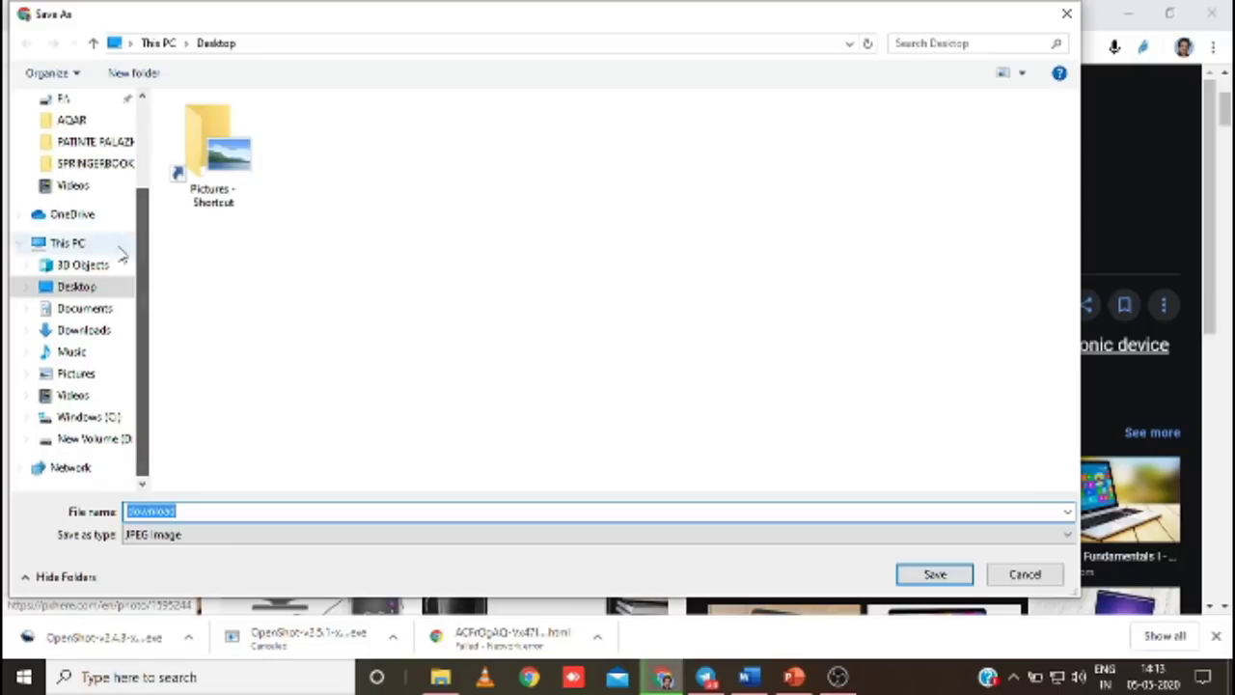
{"action": "left_click", "coordinate": [81, 375]}
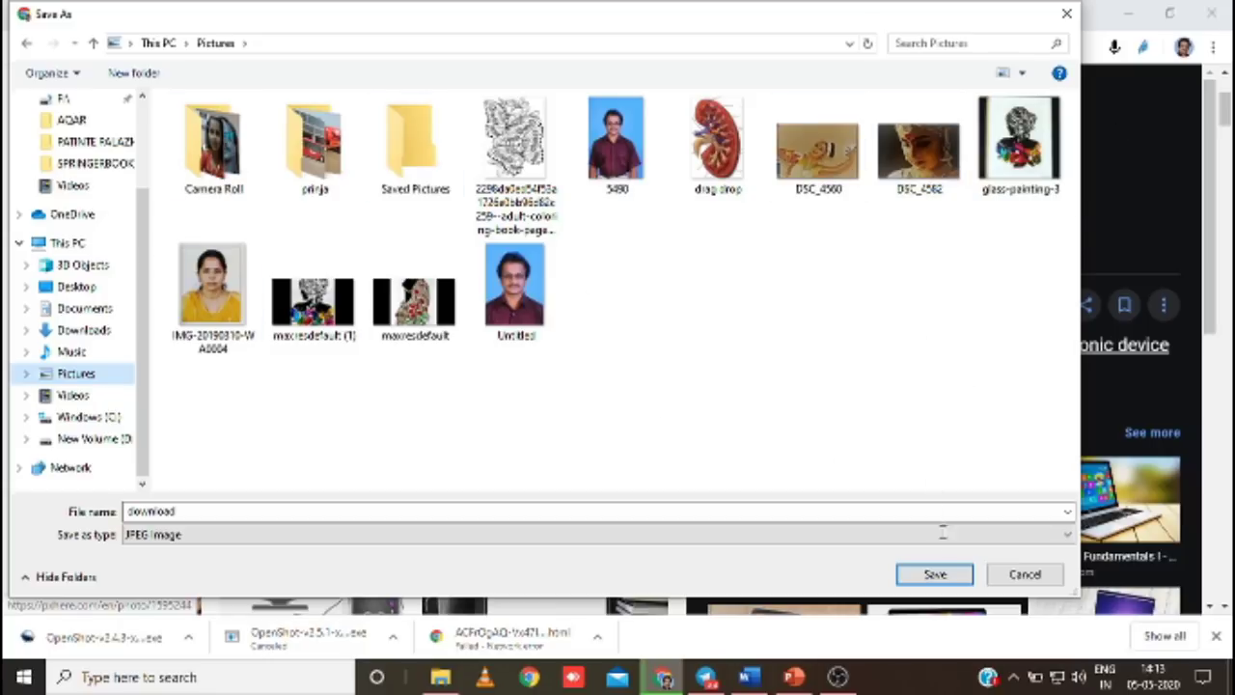
{"action": "left_click", "coordinate": [932, 576]}
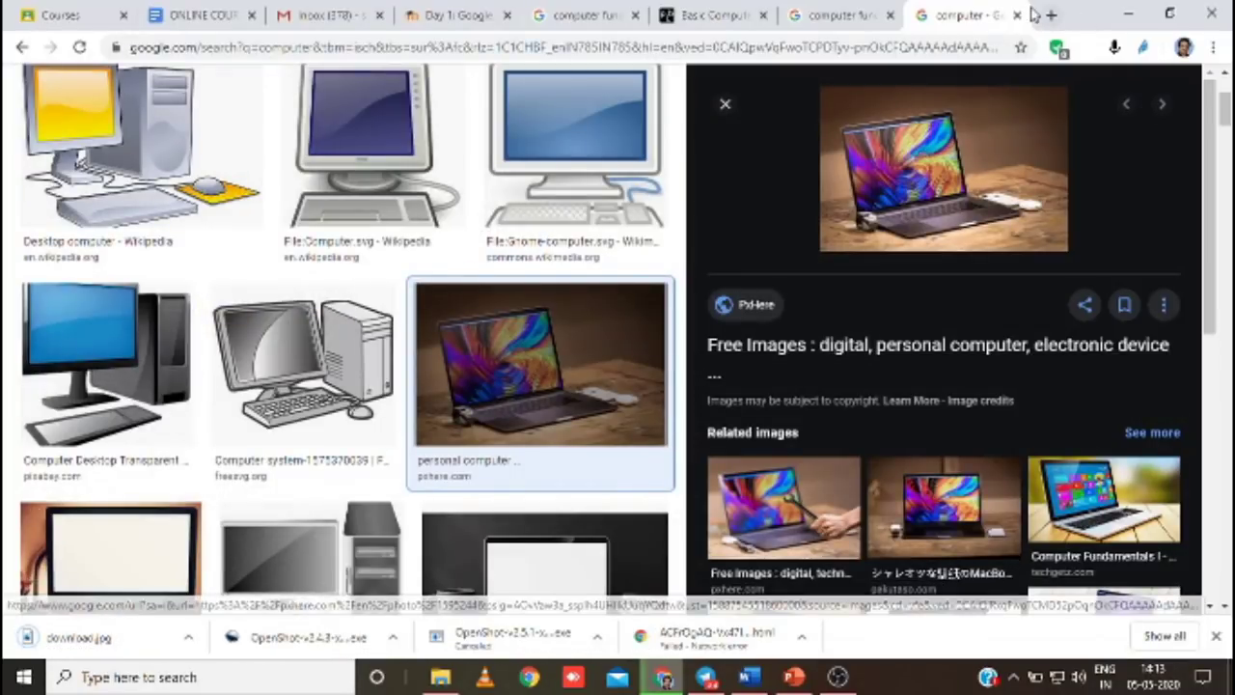
Search Google for "pixabay image", open the Popular Images - Pixabay result and dismiss the page translation offer.
{"action": "left_click", "coordinate": [757, 48]}
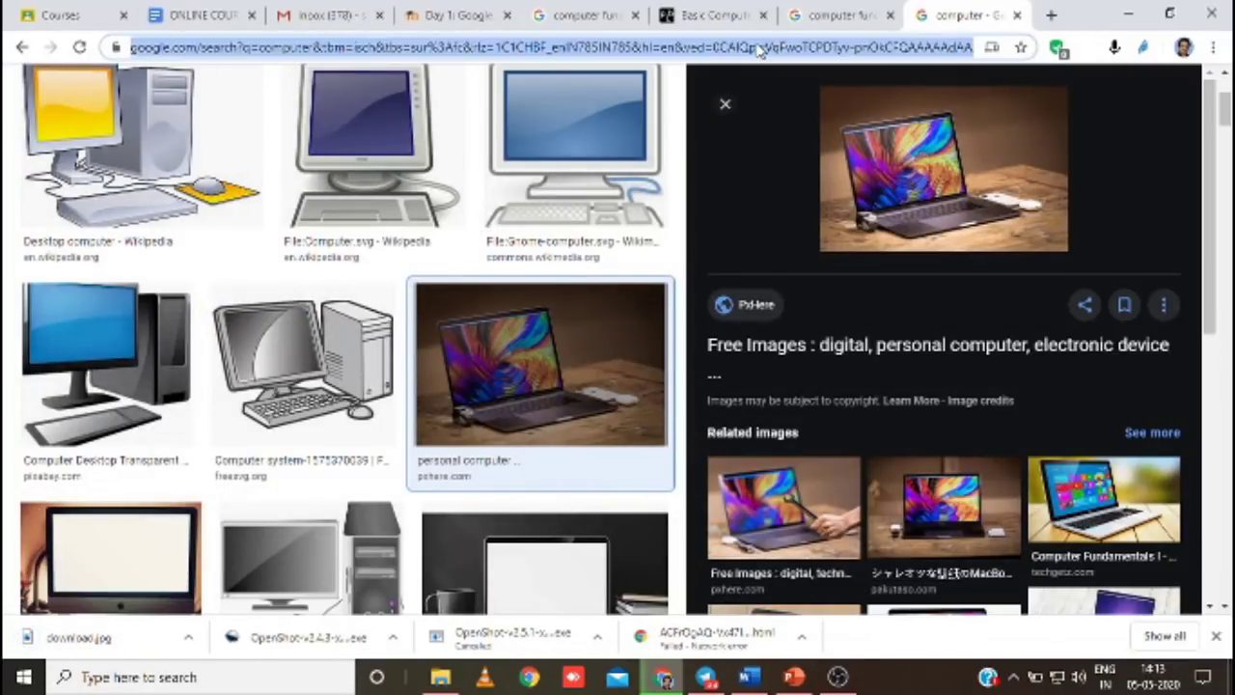
{"action": "type", "text": "pi"}
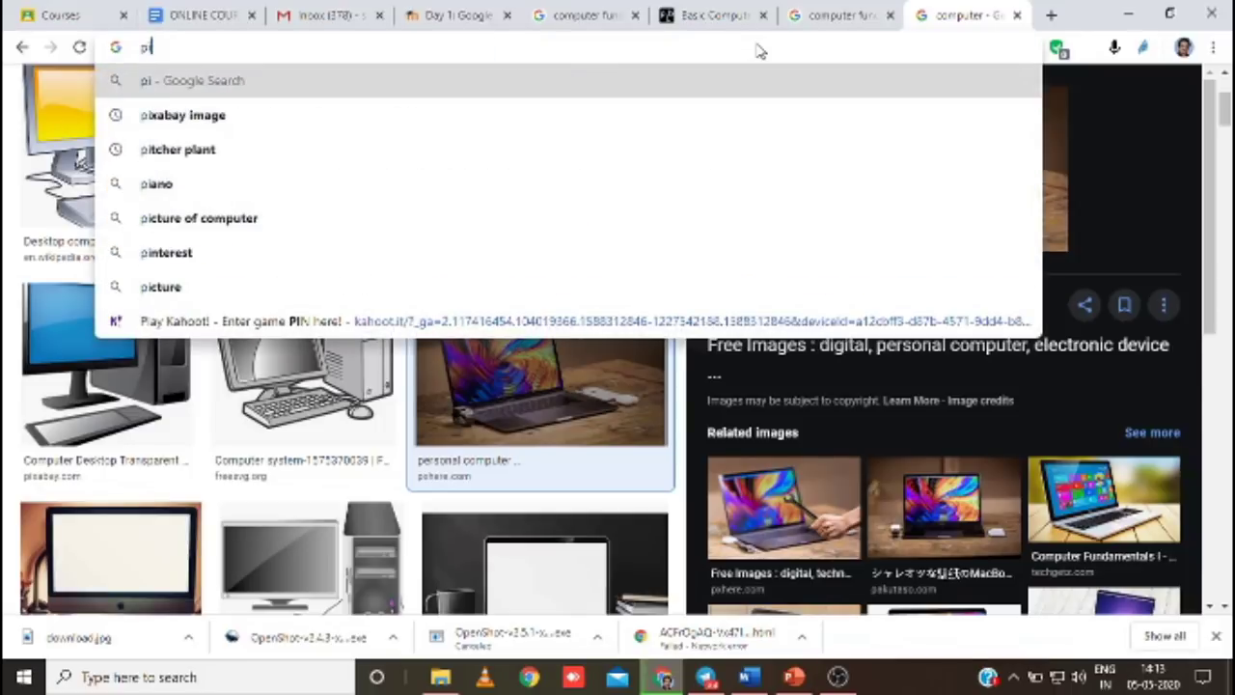
{"action": "type", "text": "xabay image"}
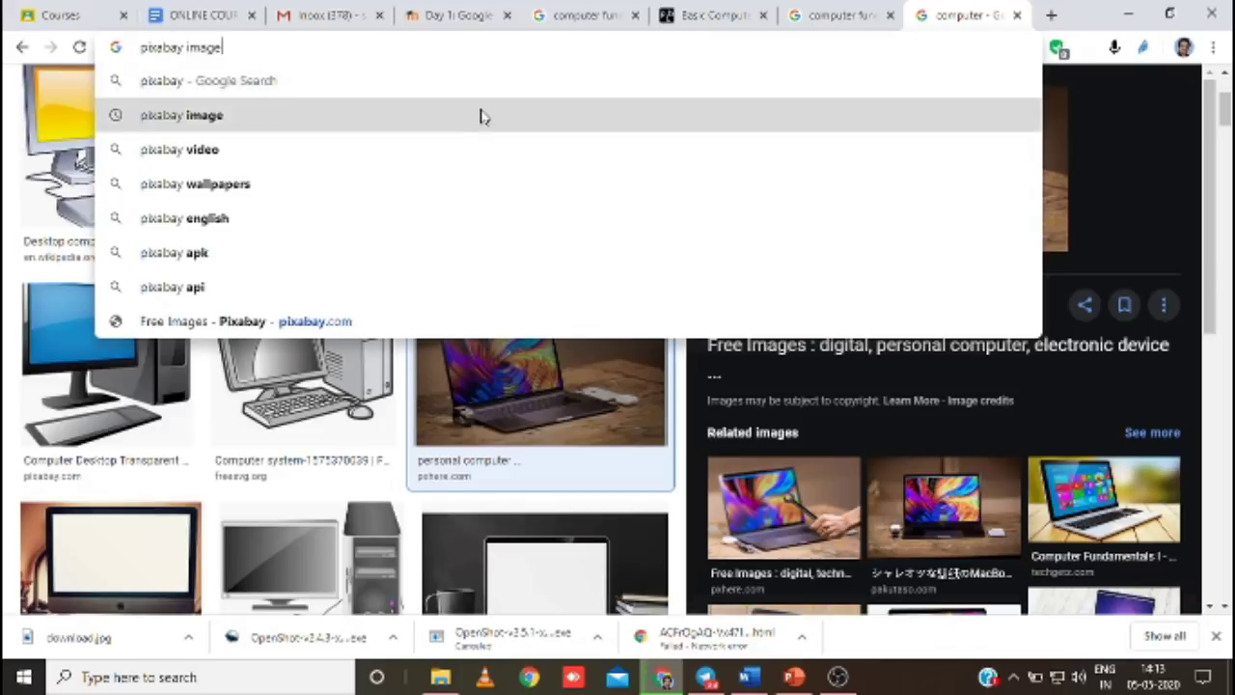
{"action": "left_click", "coordinate": [482, 115]}
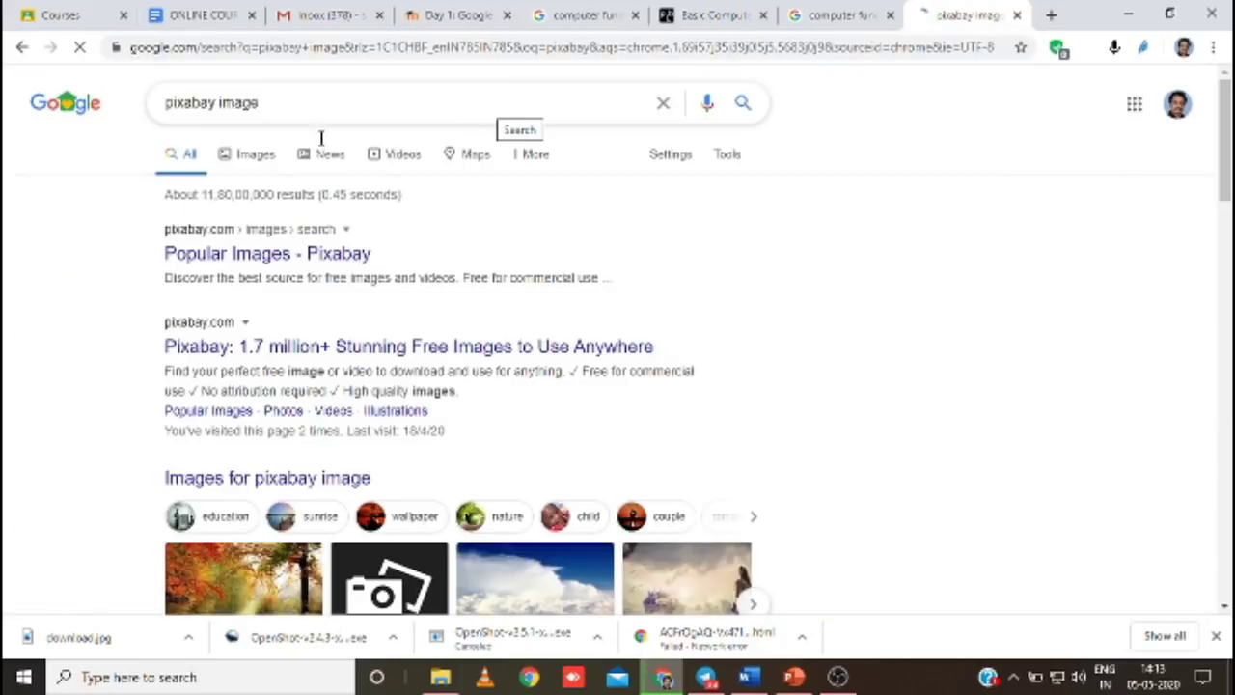
{"action": "left_click", "coordinate": [236, 255]}
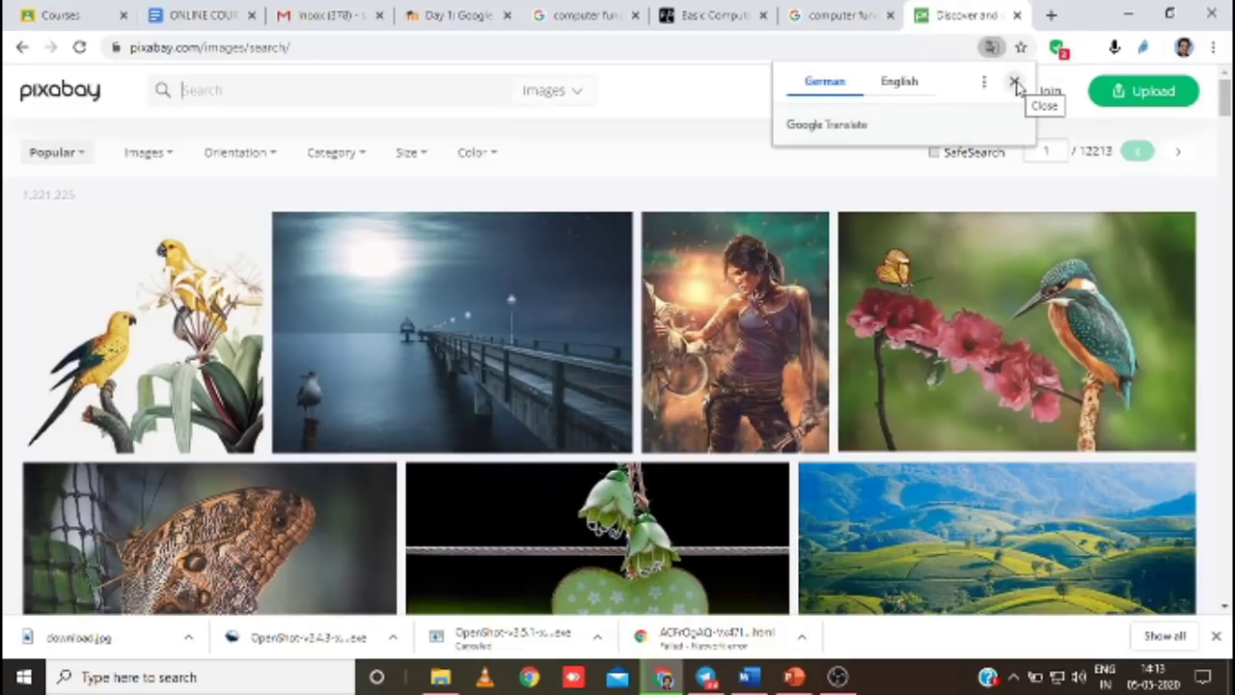
{"action": "left_click", "coordinate": [899, 83]}
{"action": "left_click", "coordinate": [1015, 85]}
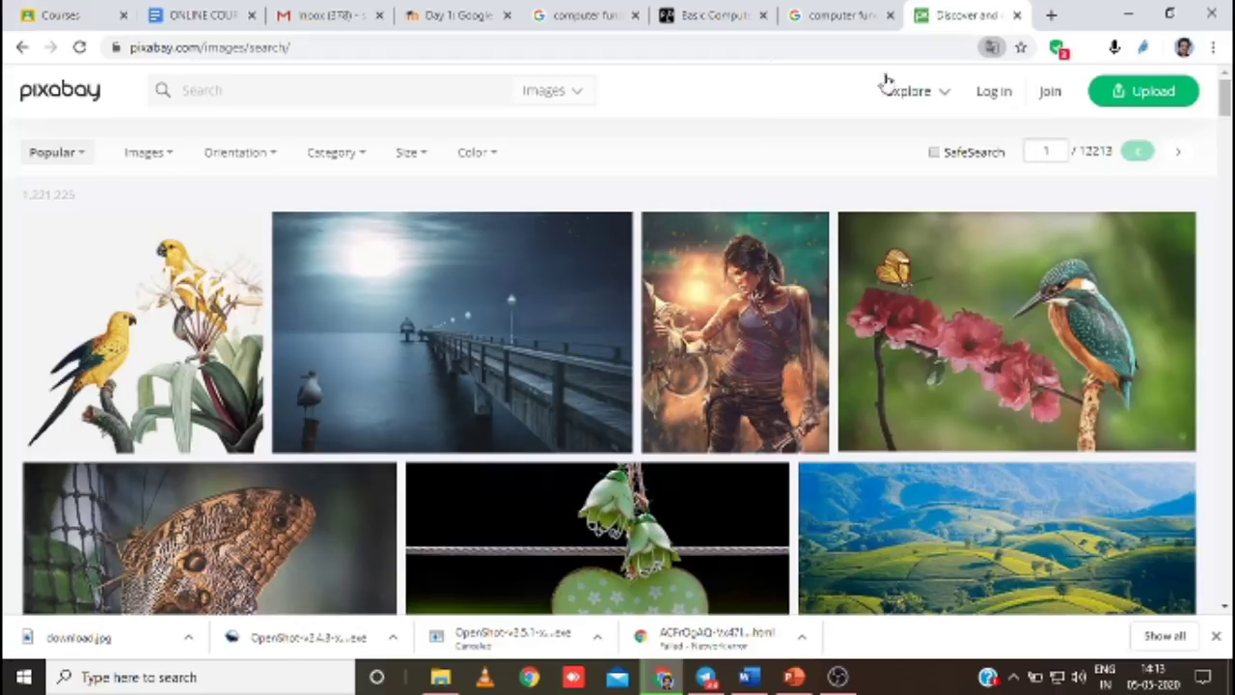
Search Pixabay for "computer" and highlight the free images heading above the non-sponsored results.
{"action": "type", "text": "p"}
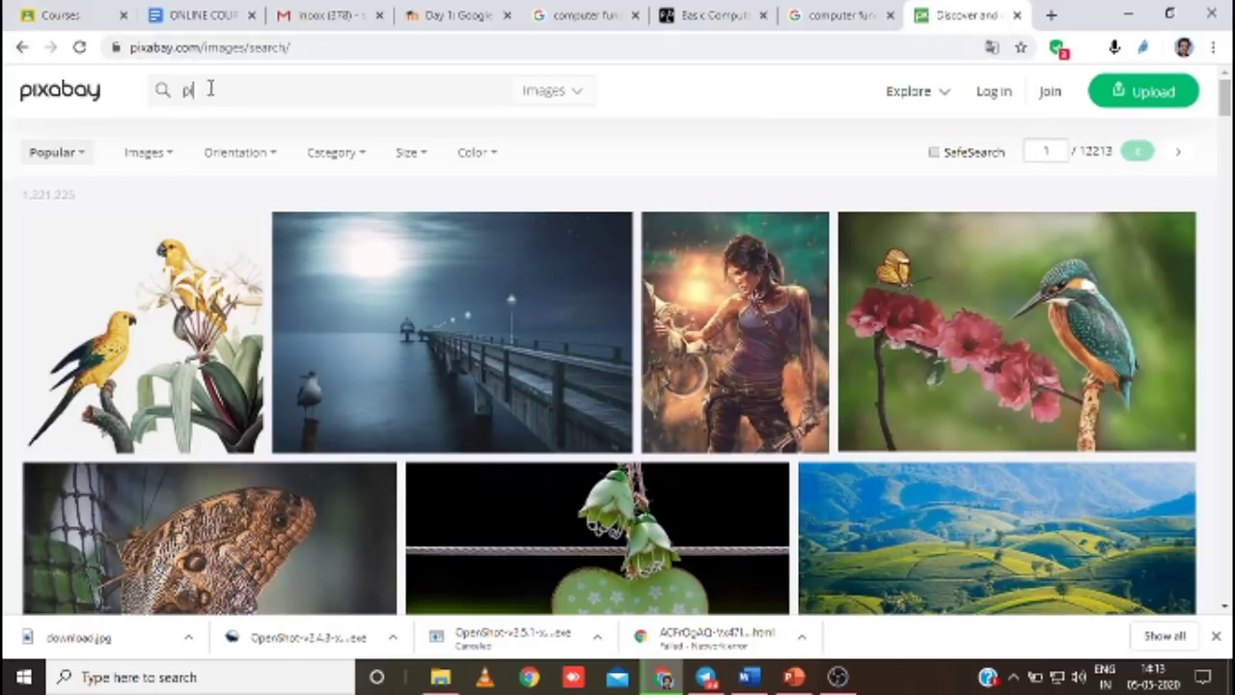
{"action": "key", "text": "BackSpace"}
{"action": "key", "text": "BackSpace"}
{"action": "key", "text": "Return"}
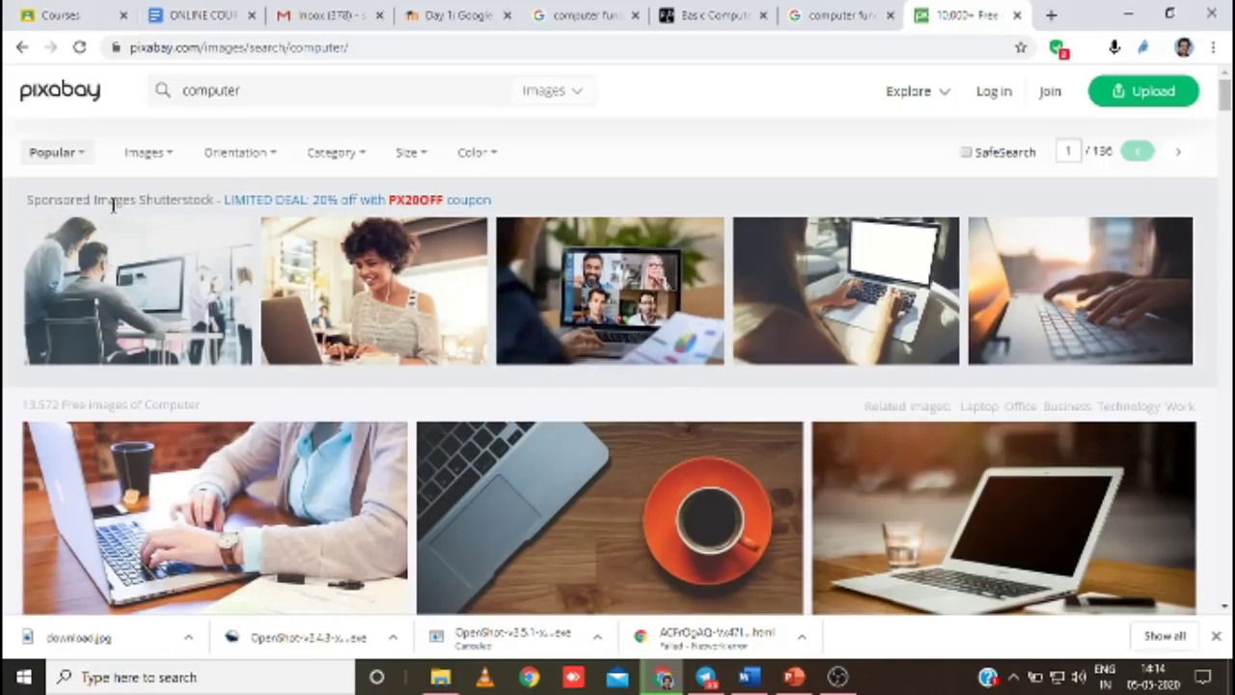
{"action": "scroll", "coordinate": [298, 357], "scroll_direction": "down", "scroll_amount": 2}
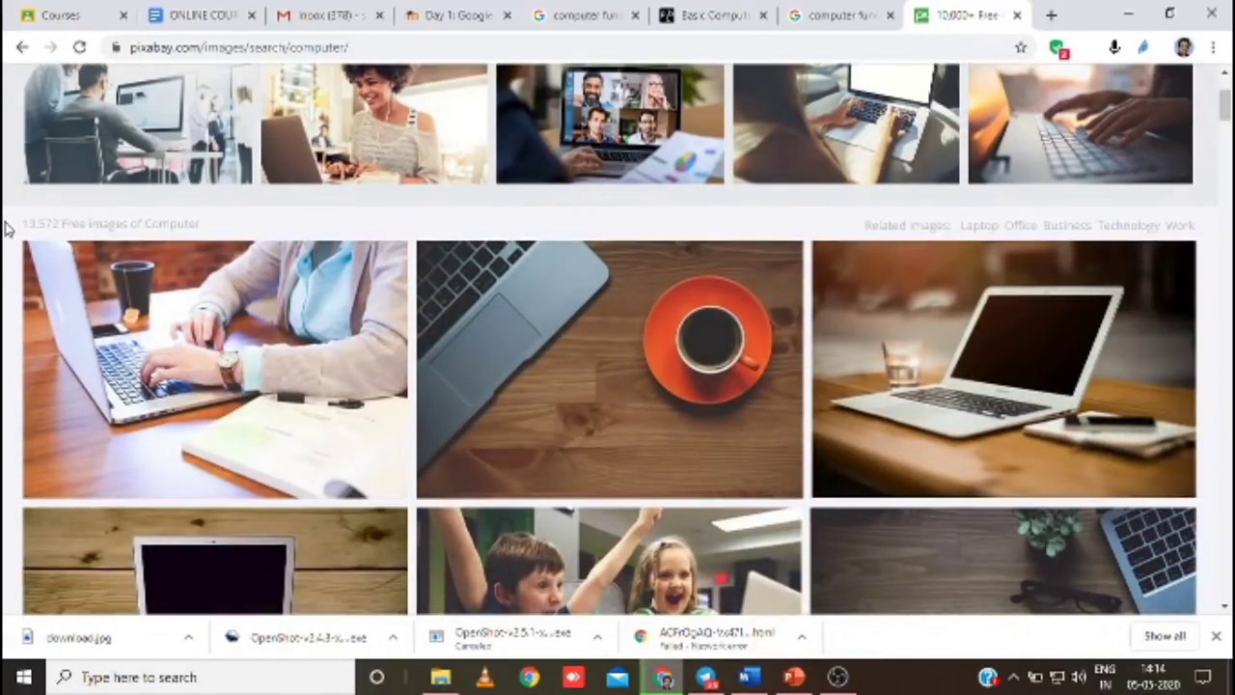
{"action": "left_click_drag", "start_coordinate": [23, 222], "coordinate": [198, 225]}
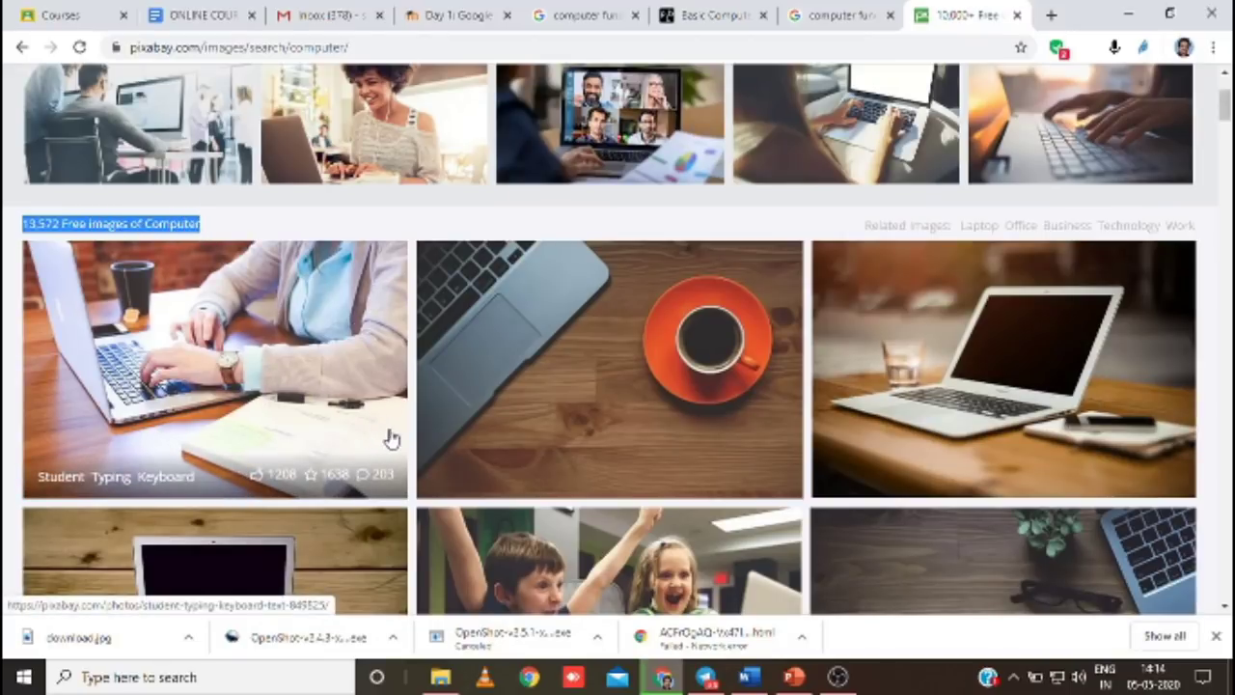
Open the Pixabay photo of the laptop beside a water glass and select the 1280×853 JPG size in its free download options.
{"action": "scroll", "coordinate": [391, 439], "scroll_direction": "down", "scroll_amount": 2}
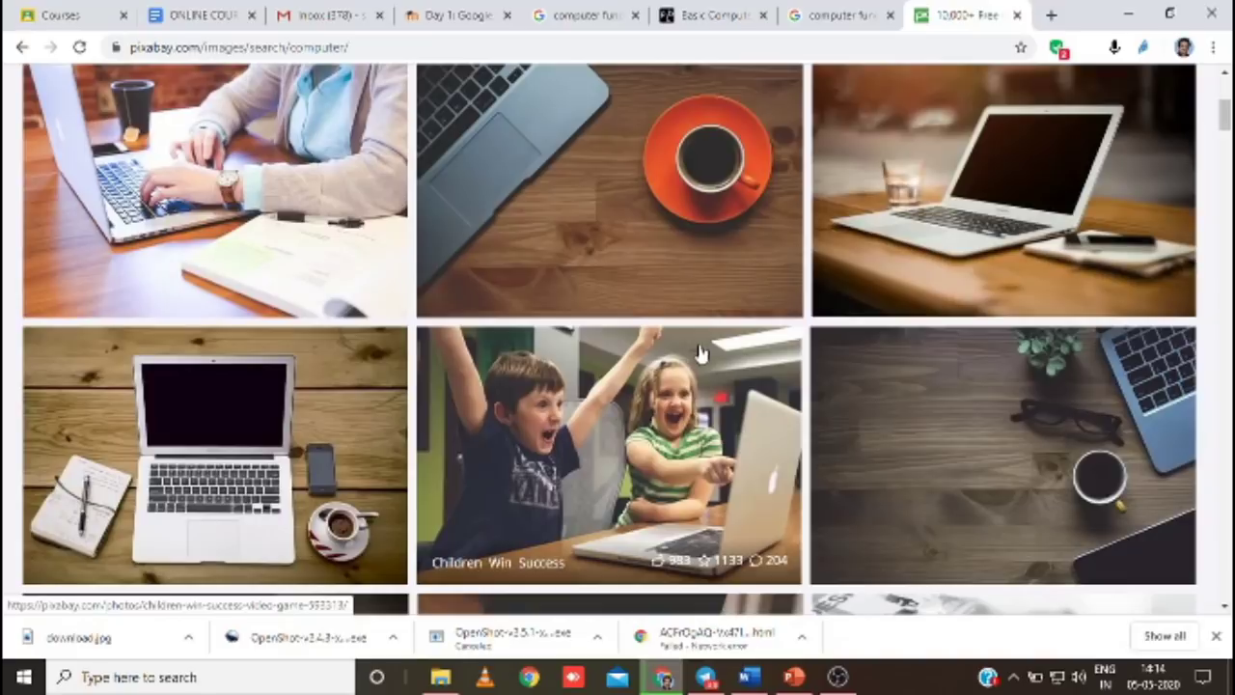
{"action": "left_click", "coordinate": [1044, 202]}
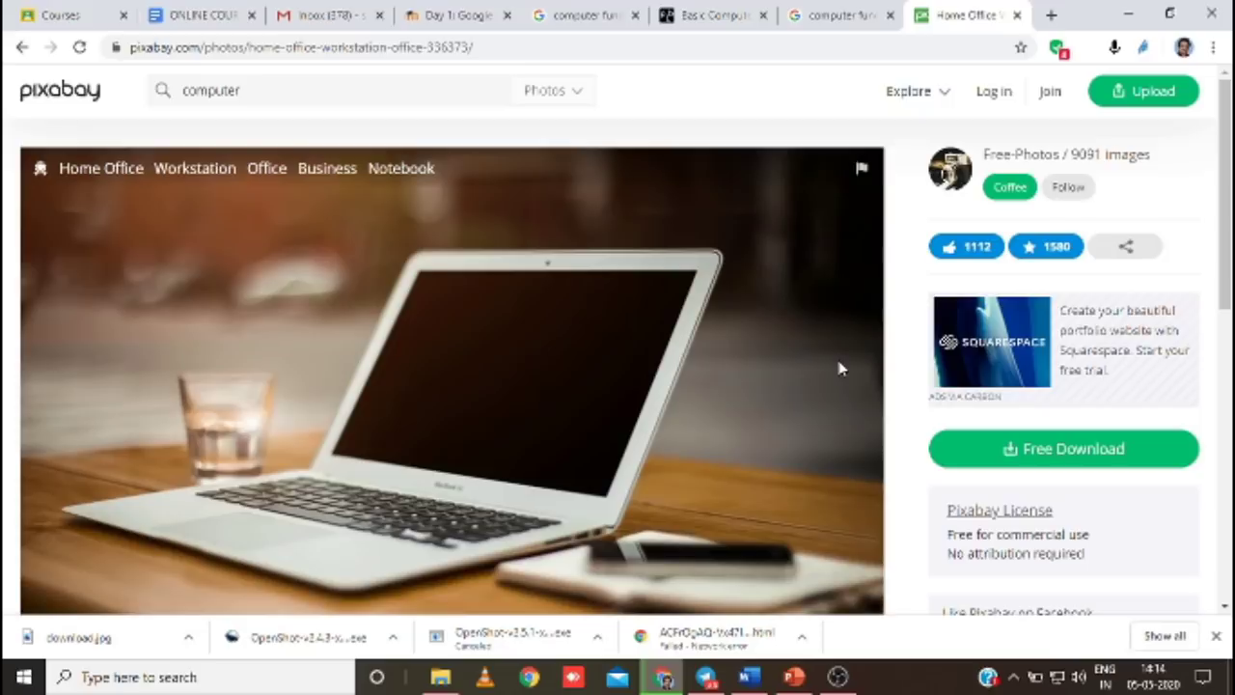
{"action": "scroll", "coordinate": [839, 368], "scroll_direction": "down", "scroll_amount": 1}
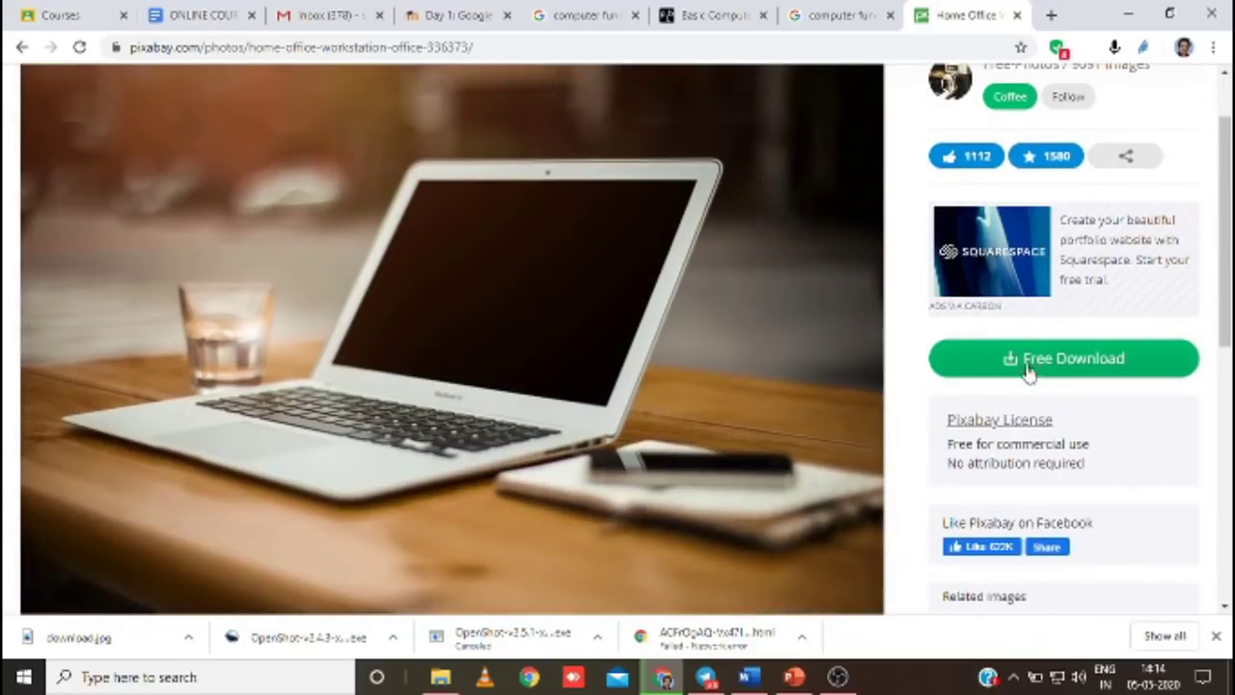
{"action": "left_click", "coordinate": [1042, 361]}
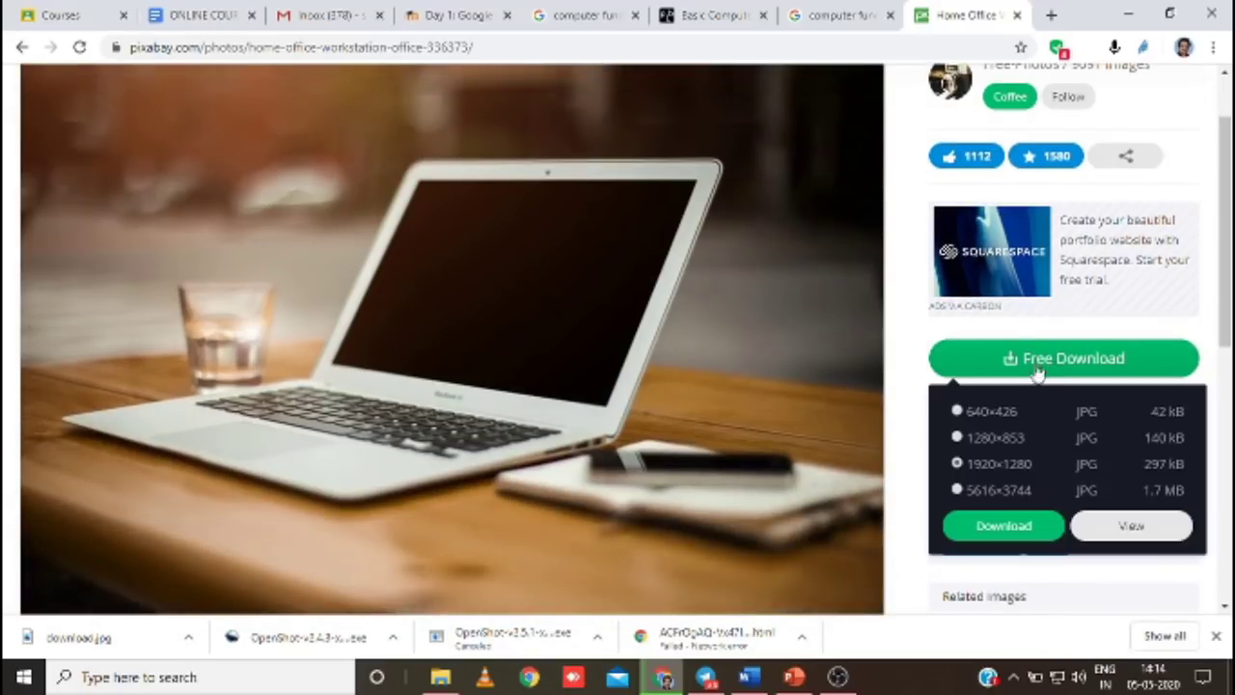
{"action": "left_click", "coordinate": [957, 438]}
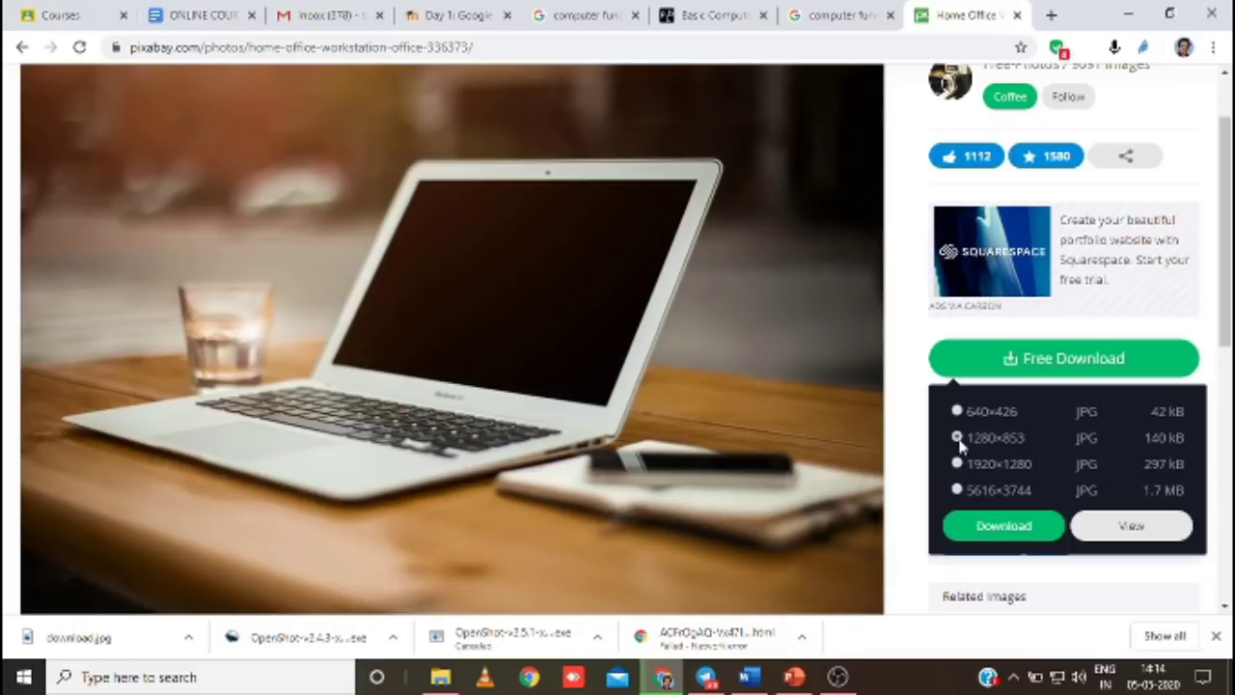